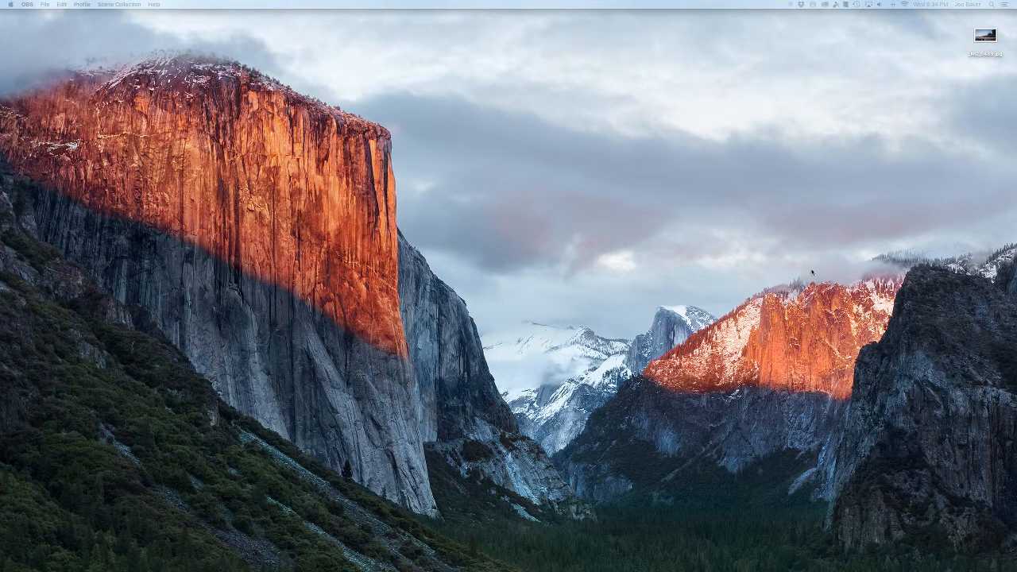
# - Open the 2015 Photoshoots folder inside Pictures in Finder, with the file window enlarged
pyautogui.click(633, 262)
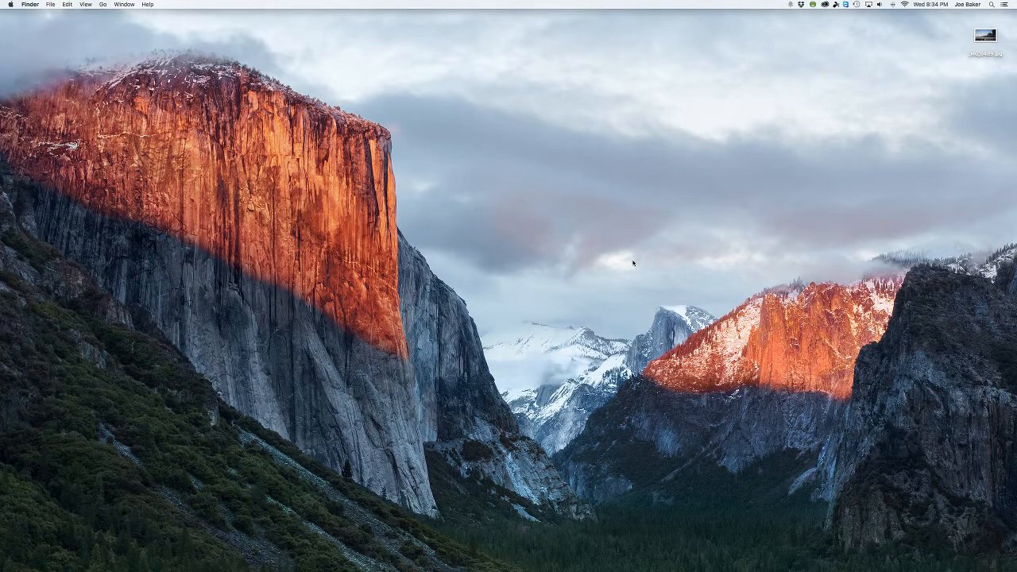
pyautogui.moveTo(219, 561)
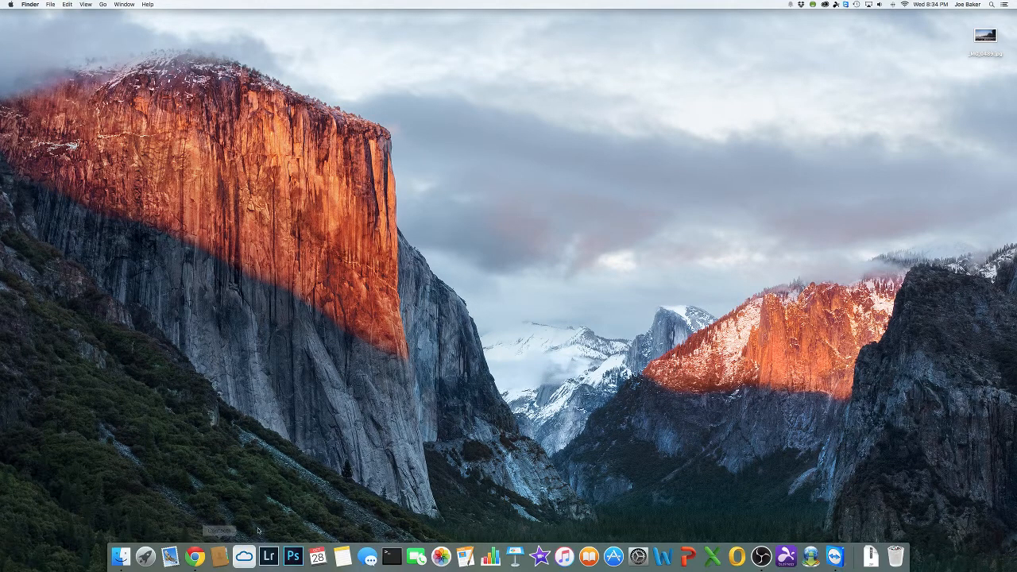
pyautogui.click(120, 556)
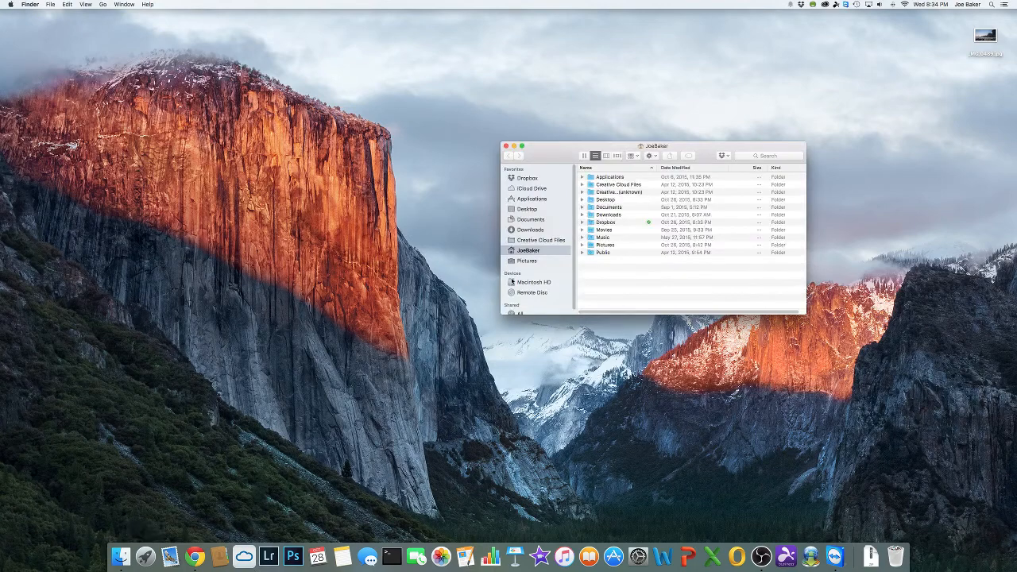
pyautogui.moveTo(697, 151); pyautogui.dragTo(563, 110)
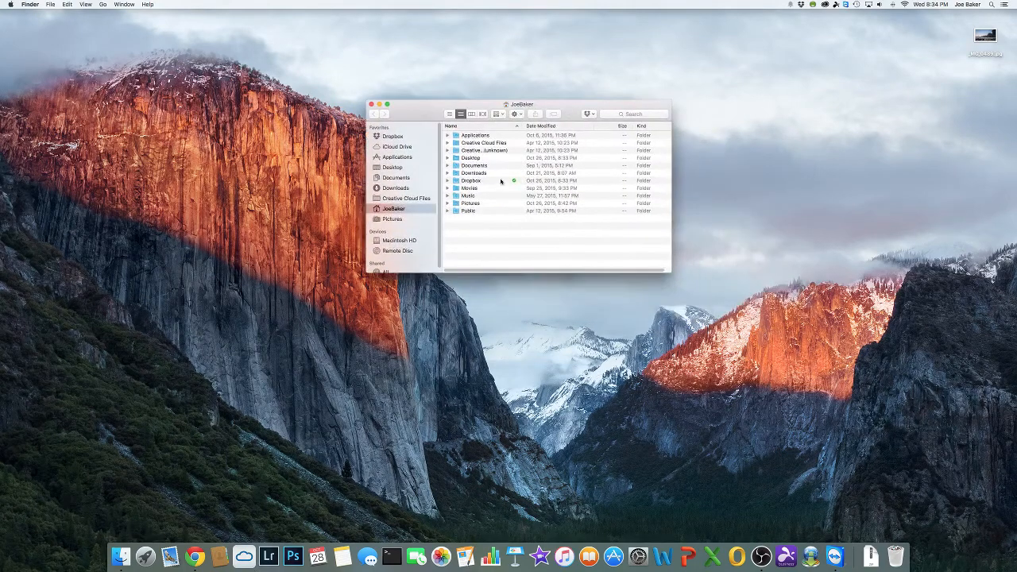
pyautogui.doubleClick(484, 204)
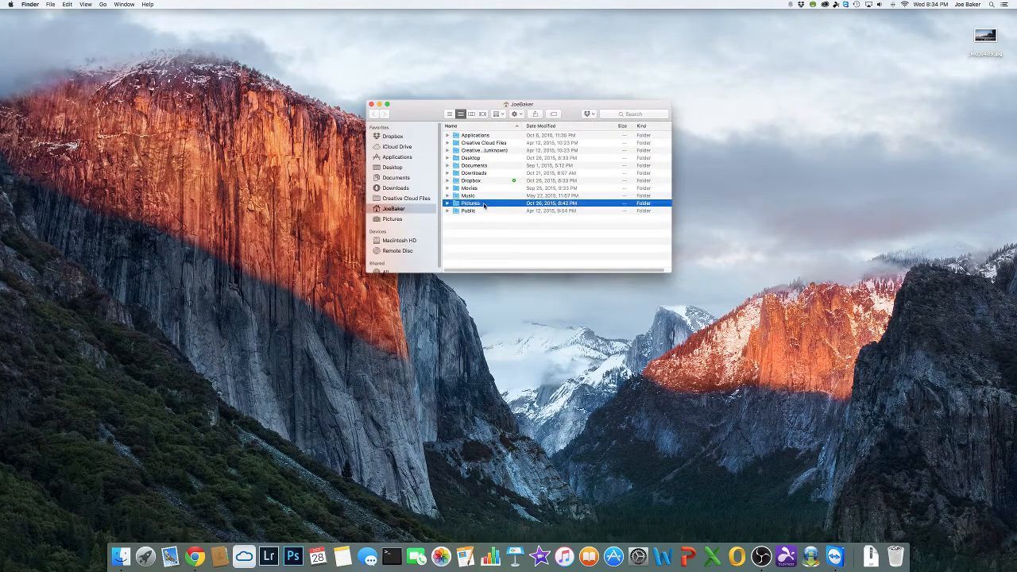
pyautogui.moveTo(574, 109); pyautogui.dragTo(500, 67)
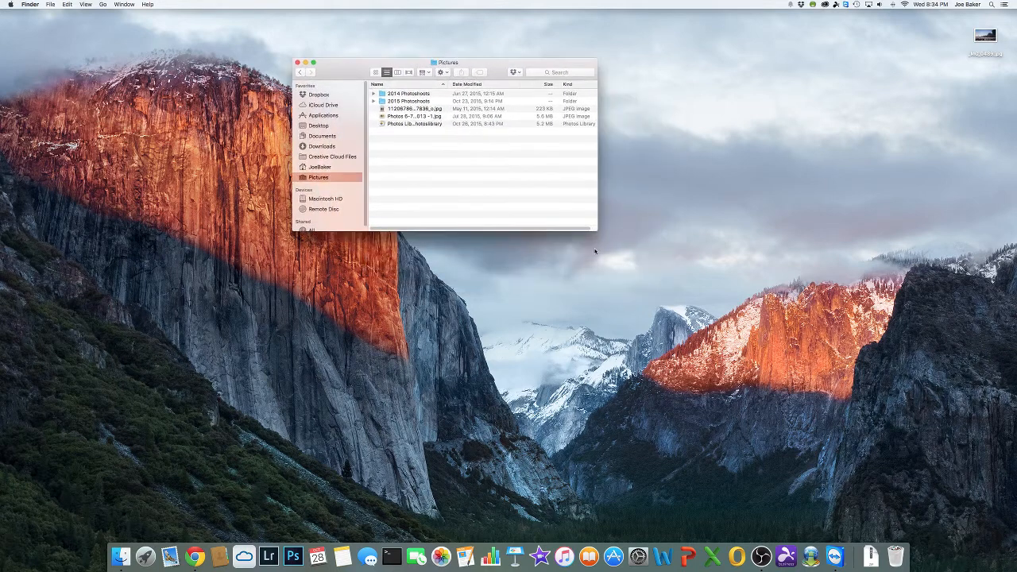
pyautogui.moveTo(596, 231); pyautogui.dragTo(862, 454)
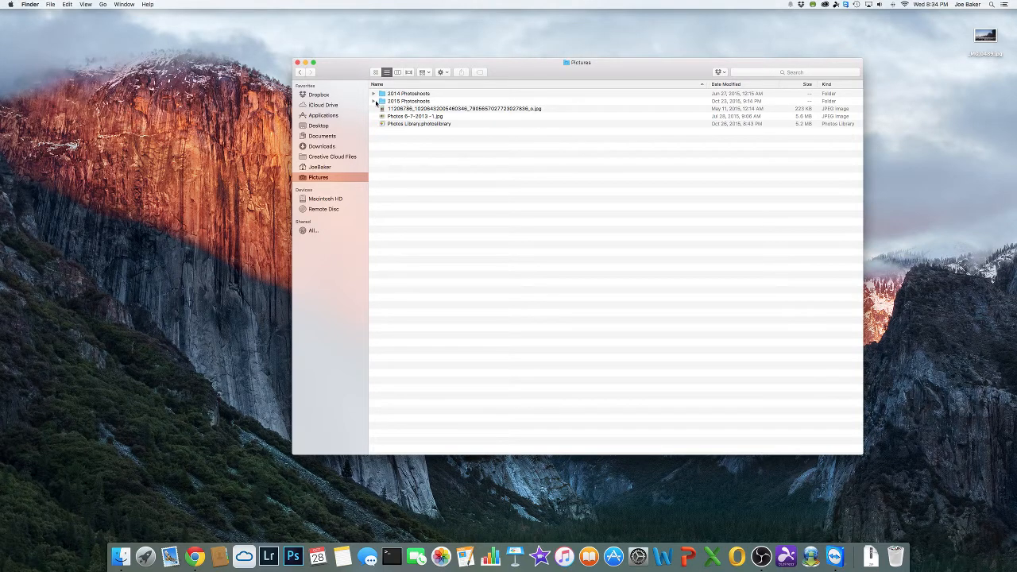
pyautogui.doubleClick(383, 103)
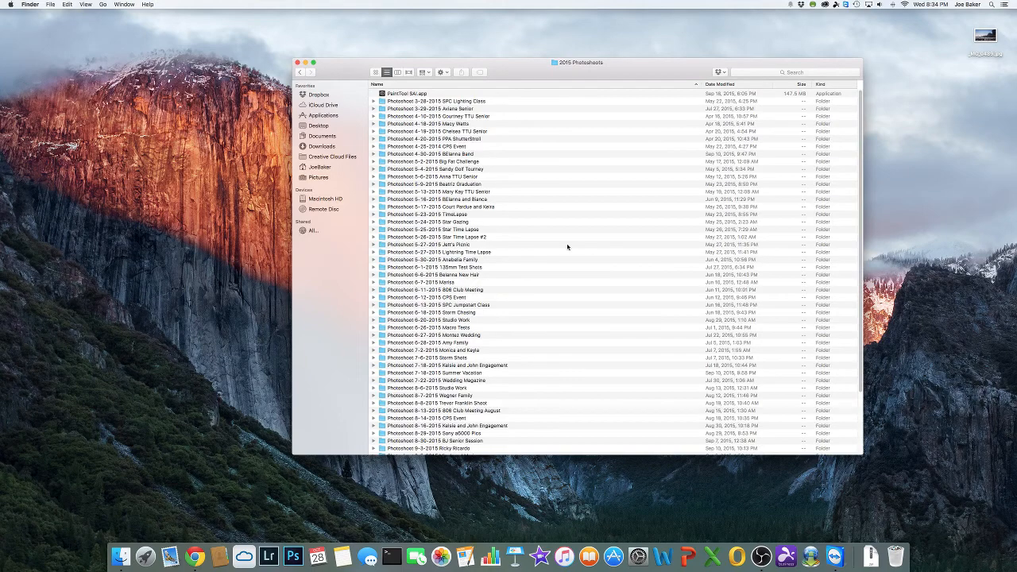
# - Dismiss the iCloud approval notification and enlarge the folder window to show the whole 2015 Photoshoots list
pyautogui.scroll(-5, 568, 247)
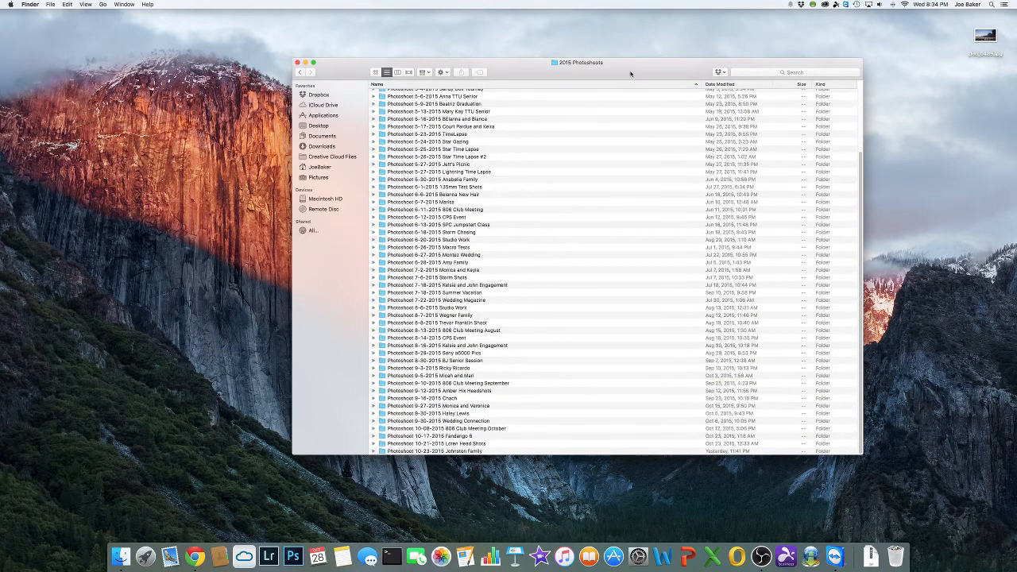
pyautogui.moveTo(632, 74); pyautogui.dragTo(595, 46)
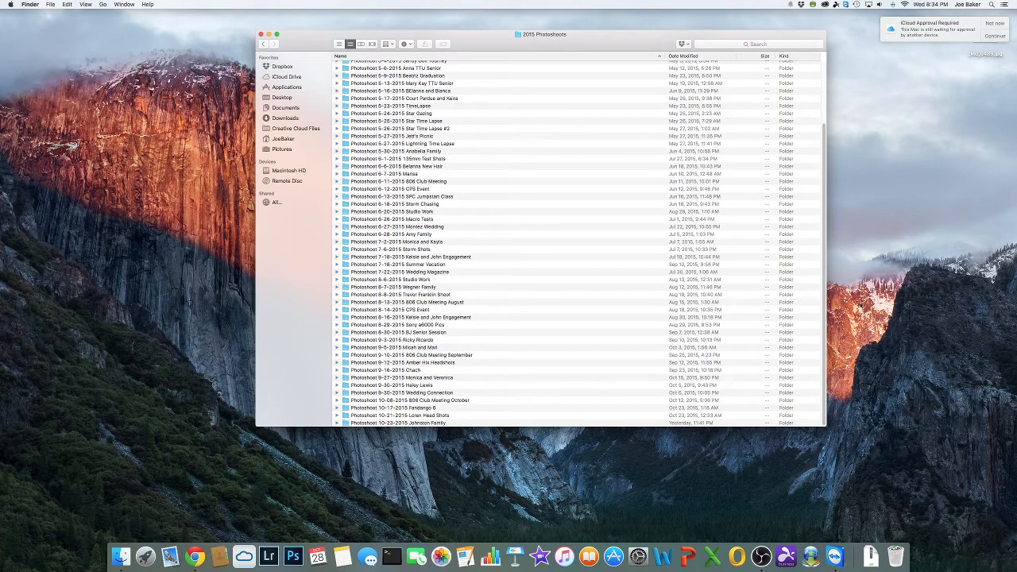
pyautogui.click(996, 24)
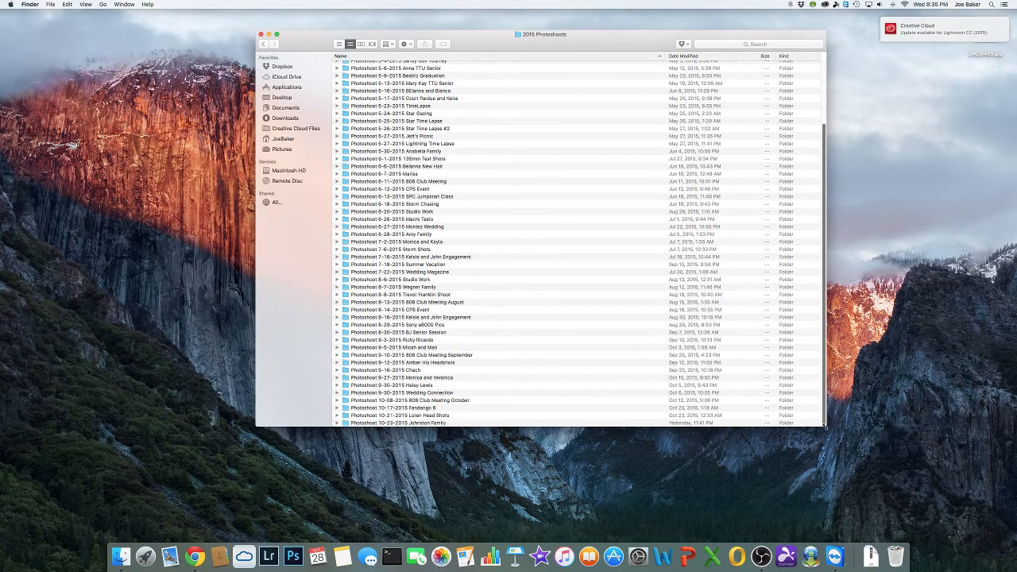
pyautogui.moveTo(824, 423); pyautogui.dragTo(917, 532)
pyautogui.moveTo(627, 43); pyautogui.dragTo(592, 25)
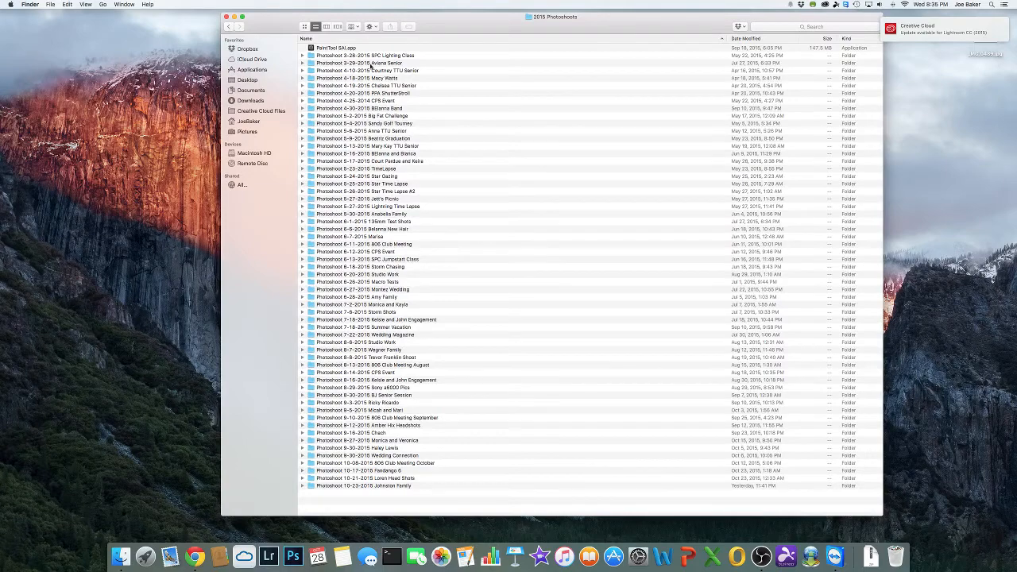
pyautogui.scroll(-1, 486, 219)
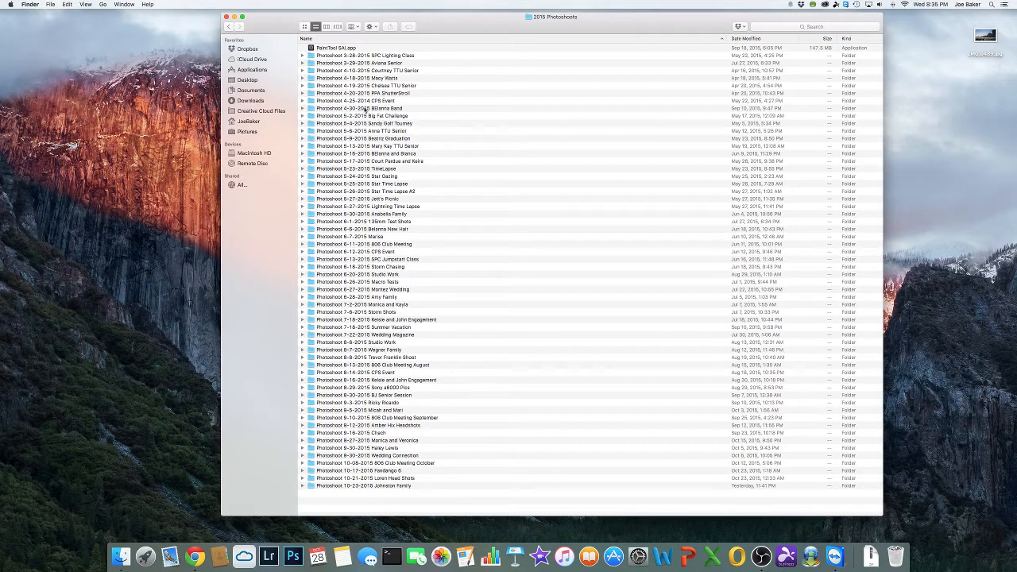
# - Open Carbonite to check the overall backup status, and close it to return to the photoshoot folders
pyautogui.click(812, 5)
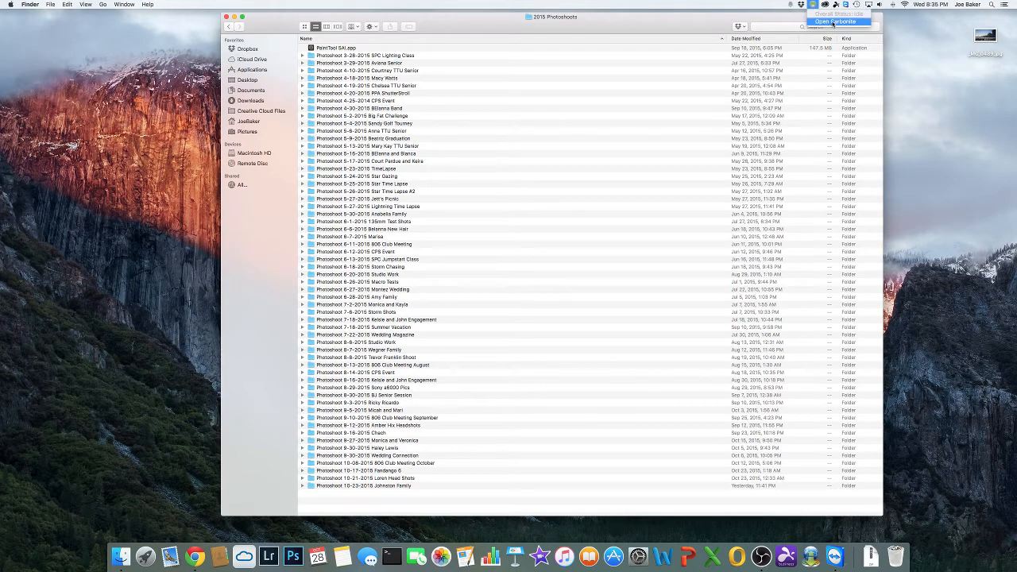
pyautogui.click(832, 21)
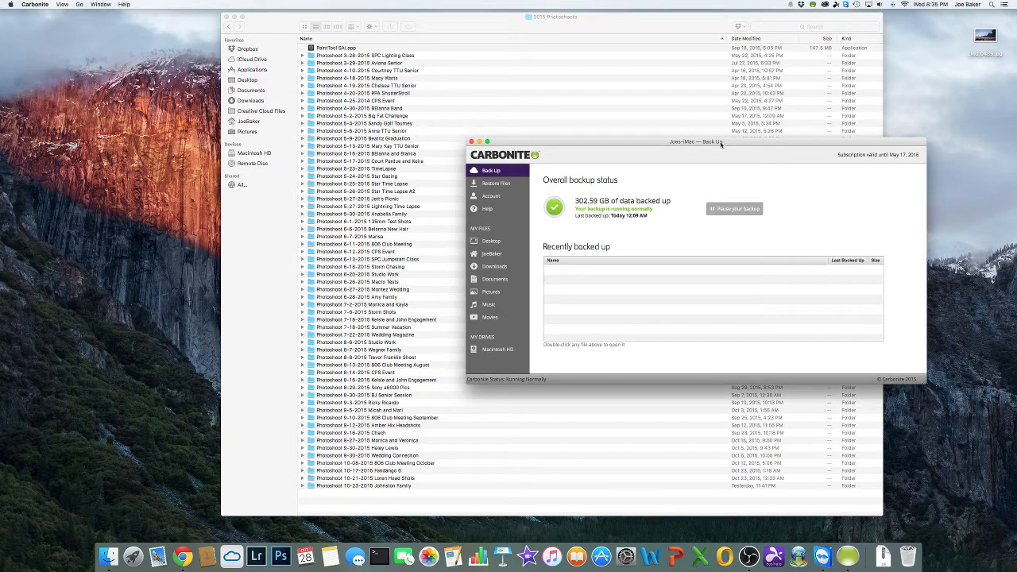
pyautogui.moveTo(721, 147); pyautogui.dragTo(705, 139)
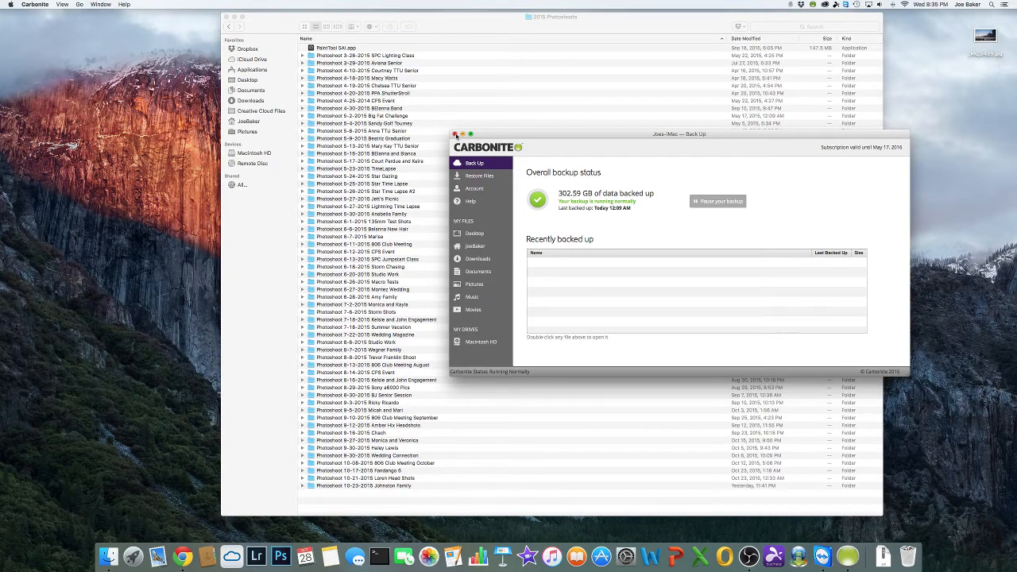
pyautogui.click(456, 134)
pyautogui.moveTo(601, 21); pyautogui.dragTo(611, 26)
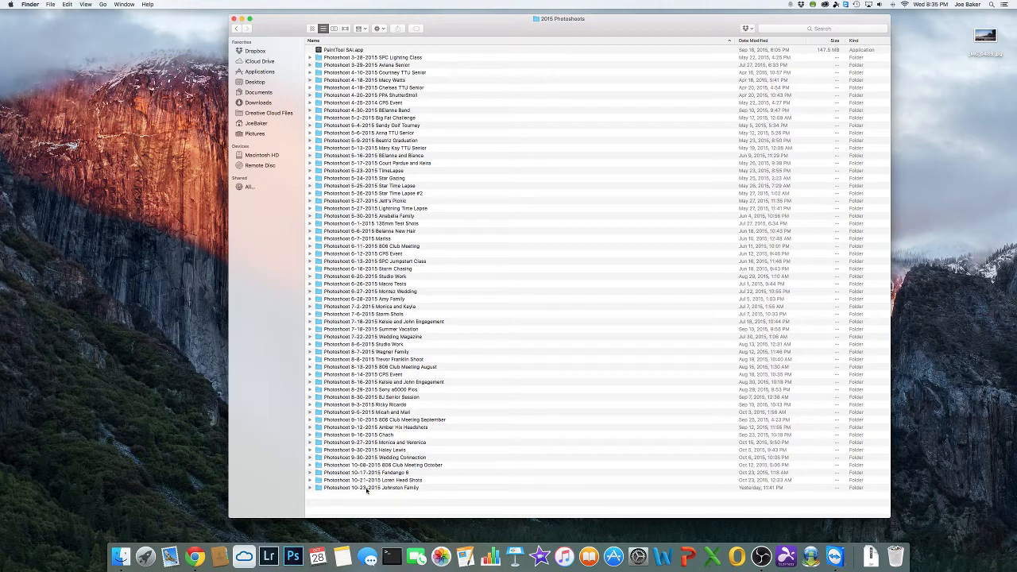
# - Create a folder named "Photoshoot 10-28-2015 Lightroom Tutorial Images" in 2015 Photoshoots and look inside it
pyautogui.rightClick(442, 503)
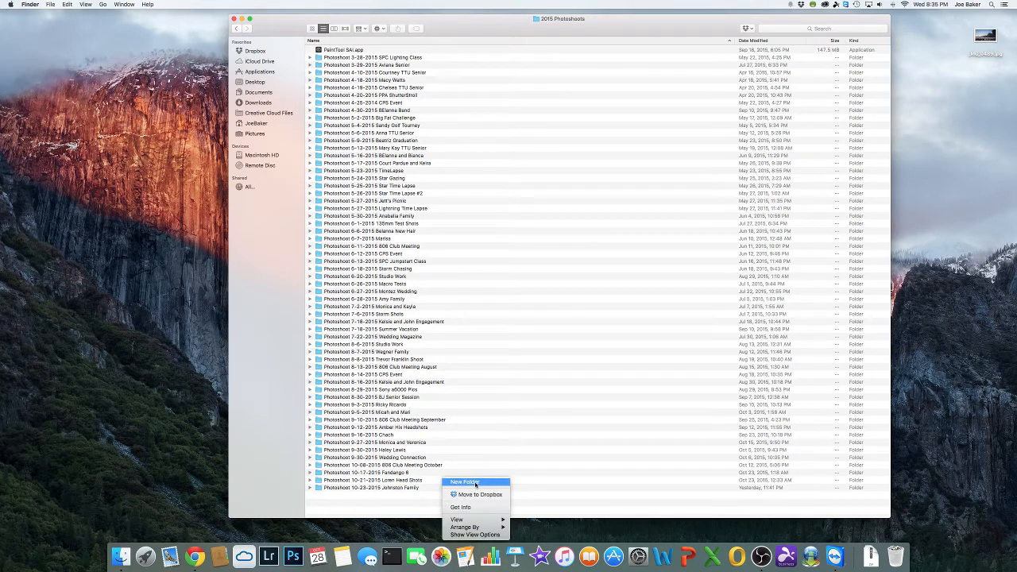
pyautogui.click(465, 483)
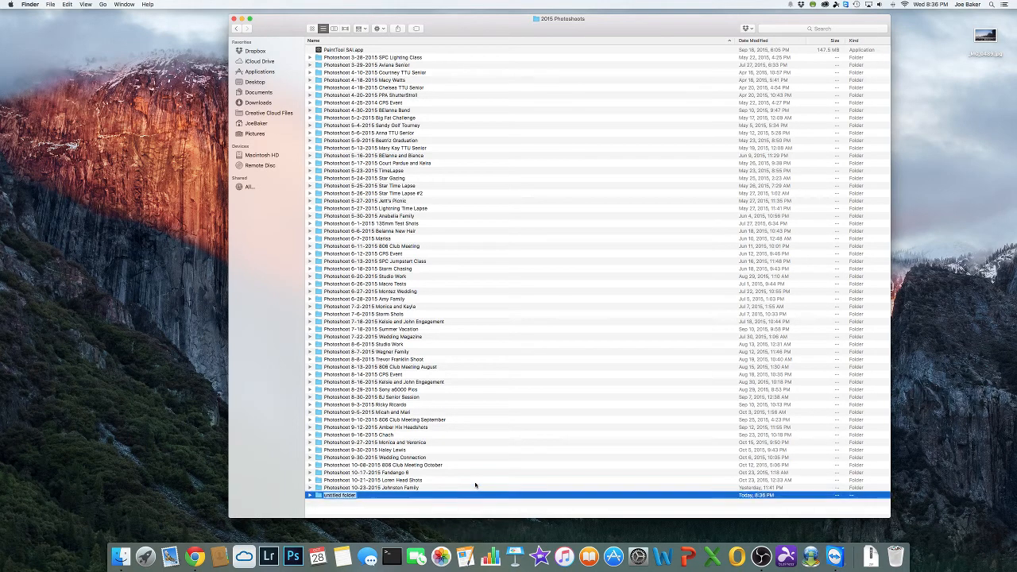
pyautogui.write('Photoshoot 10')
pyautogui.write('-28-2015 Lighti')
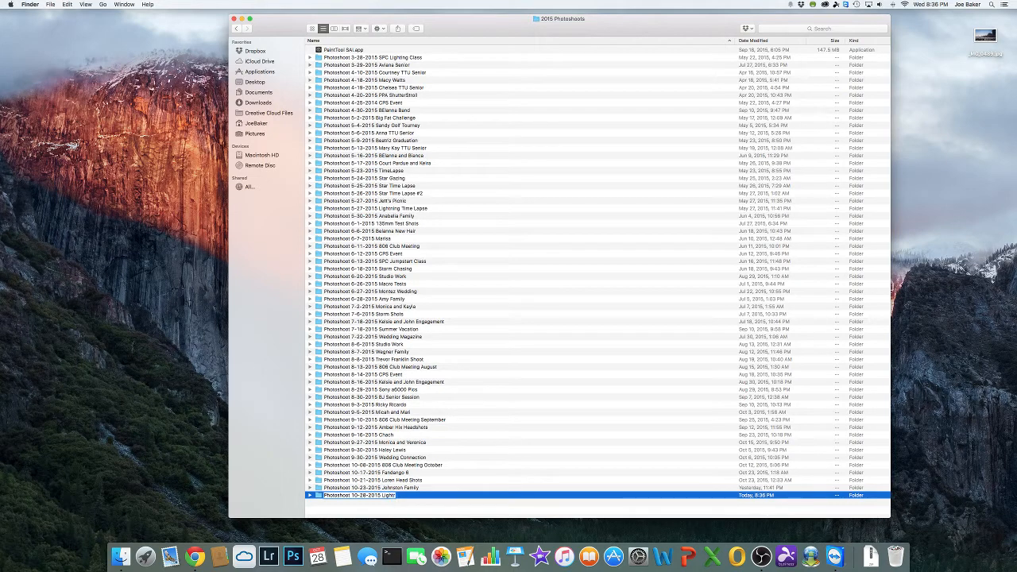
pyautogui.write('oom Tutorial Images')
pyautogui.press('Return')
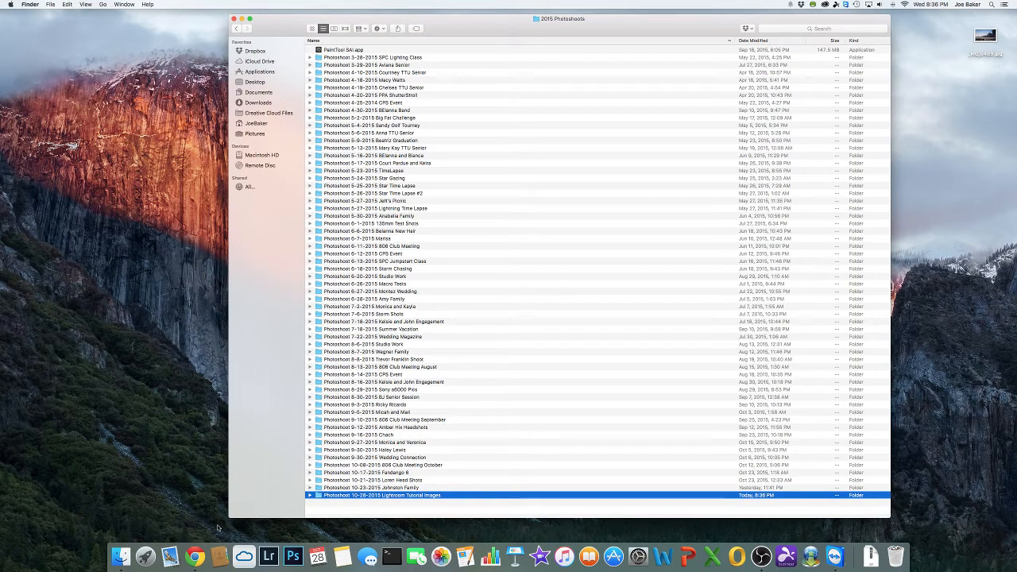
pyautogui.doubleClick(346, 495)
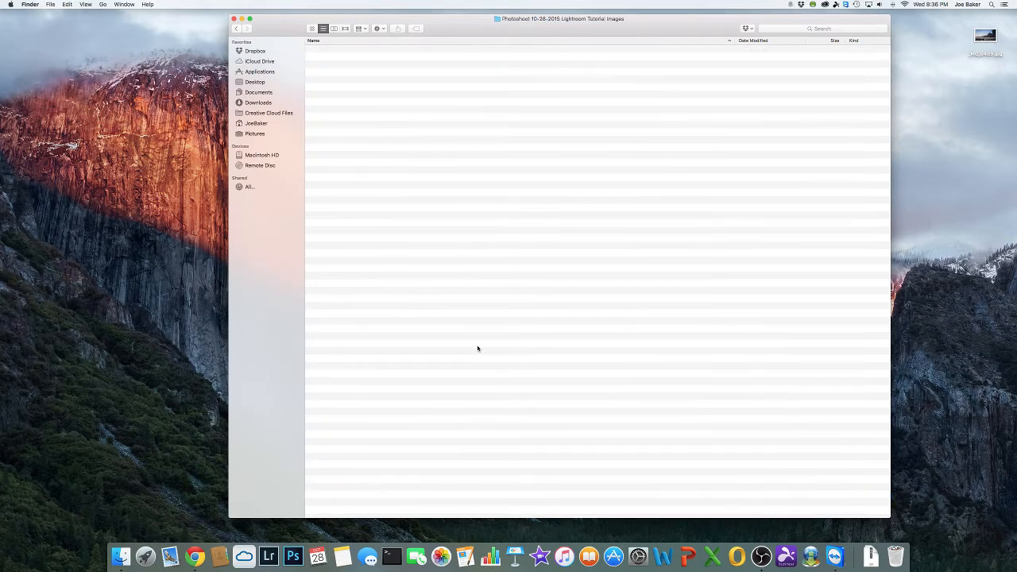
pyautogui.click(236, 27)
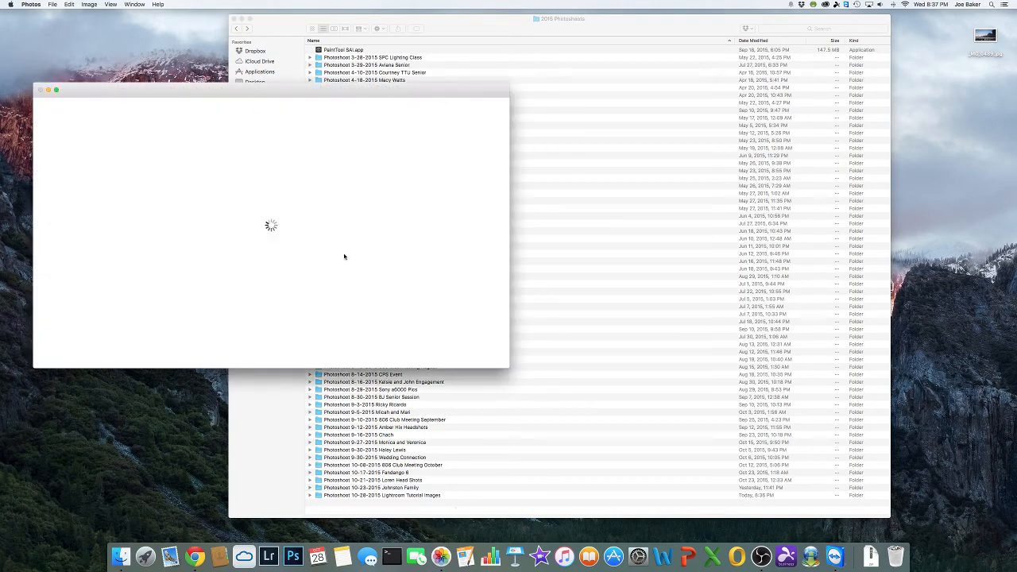
# - Quit Photos without importing and open the recent Photoshoot 10-17-15 Fandango 6 catalog in Lightroom
pyautogui.click(31, 5)
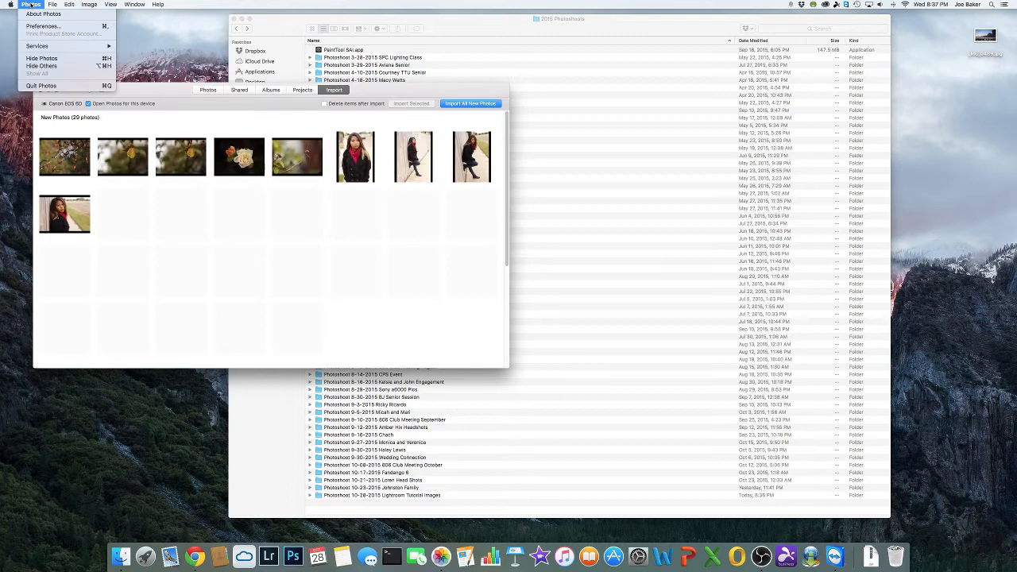
pyautogui.click(45, 86)
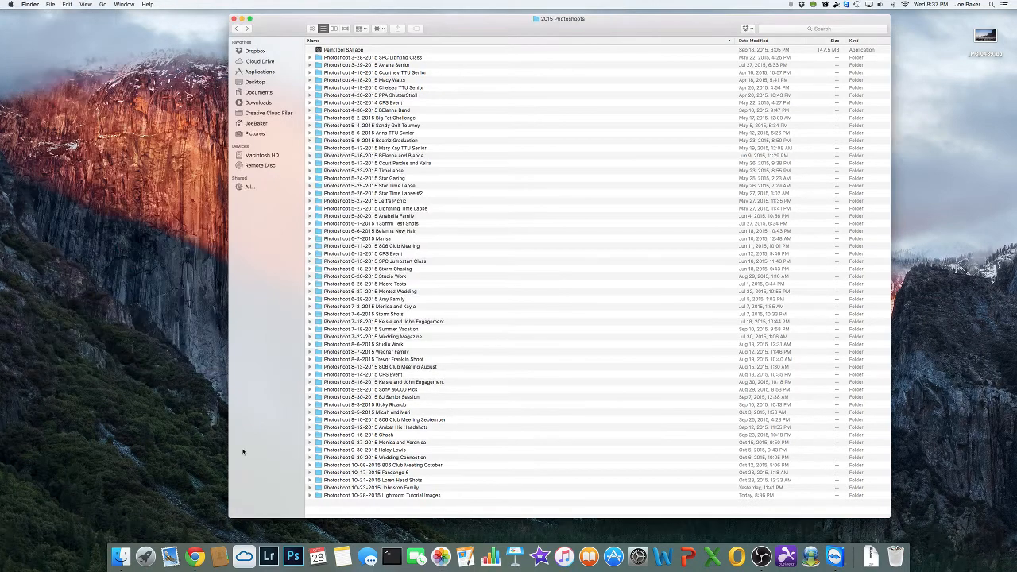
pyautogui.click(272, 559)
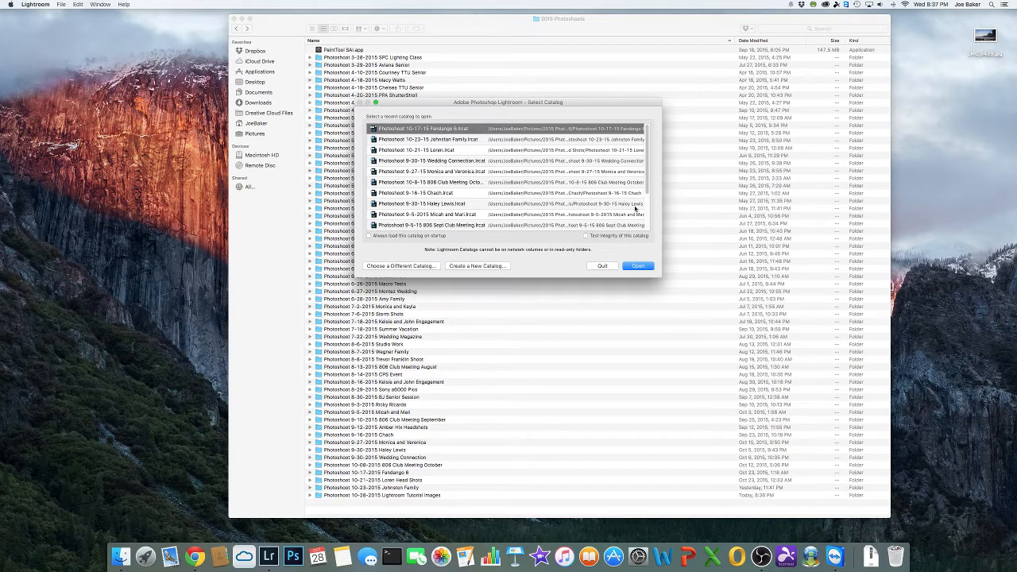
pyautogui.click(640, 267)
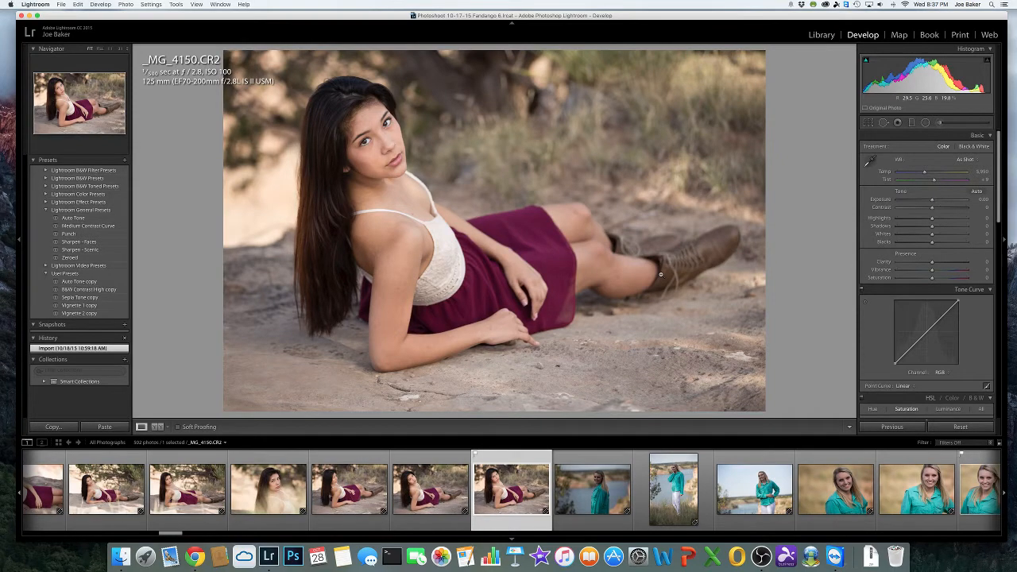
pyautogui.moveTo(532, 18); pyautogui.dragTo(519, 13)
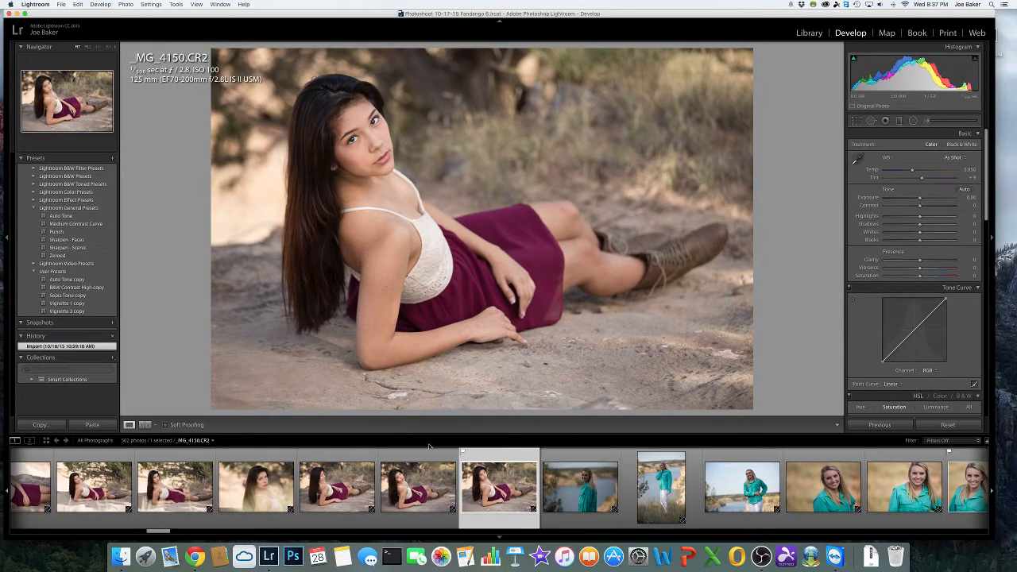
pyautogui.press('Left')
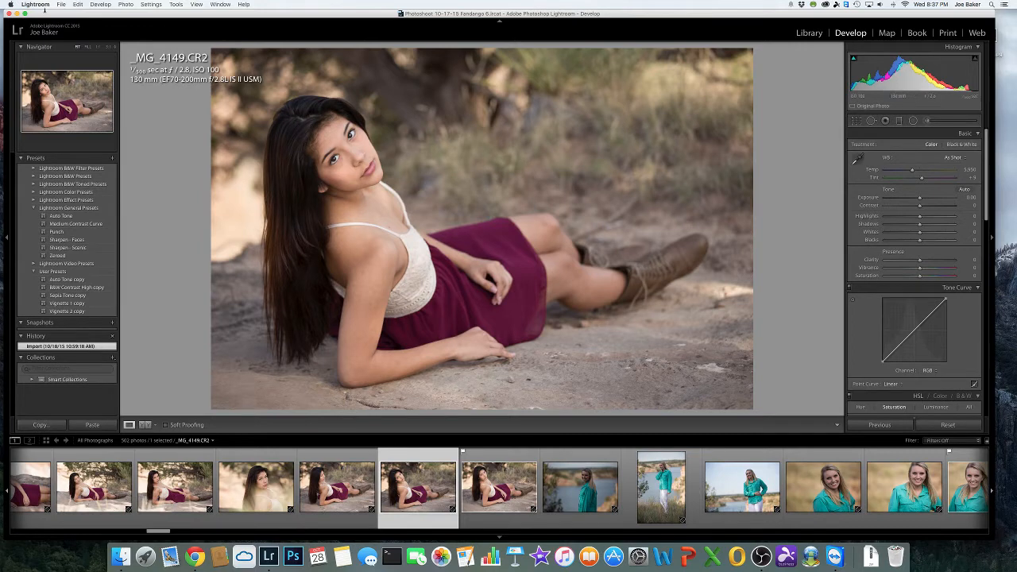
# - Start a new catalog and set its location to the Photoshoot 10-28-2015 Lightroom Tutorial Images folder in 2015 Photoshoots
pyautogui.click(62, 5)
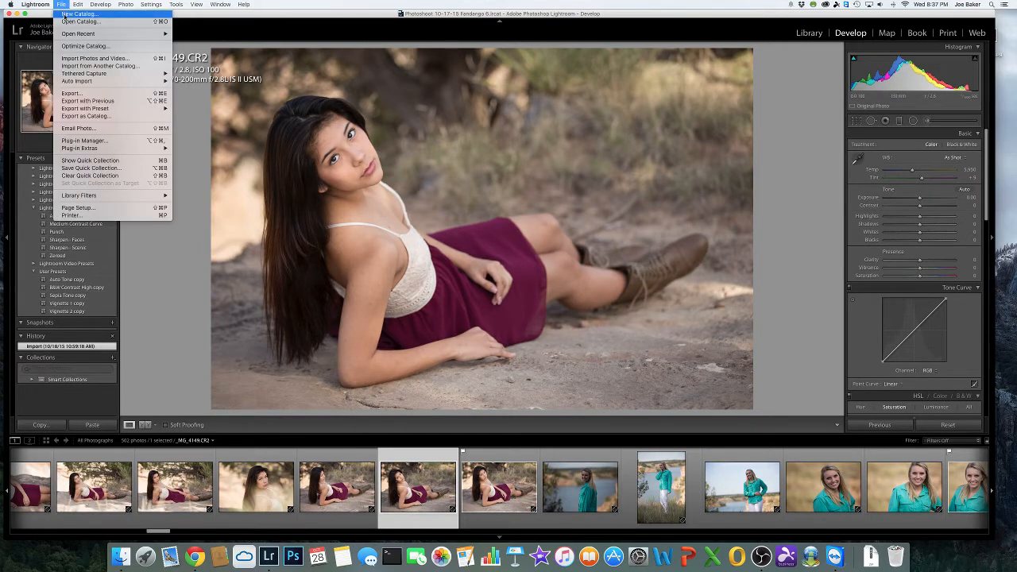
pyautogui.click(63, 14)
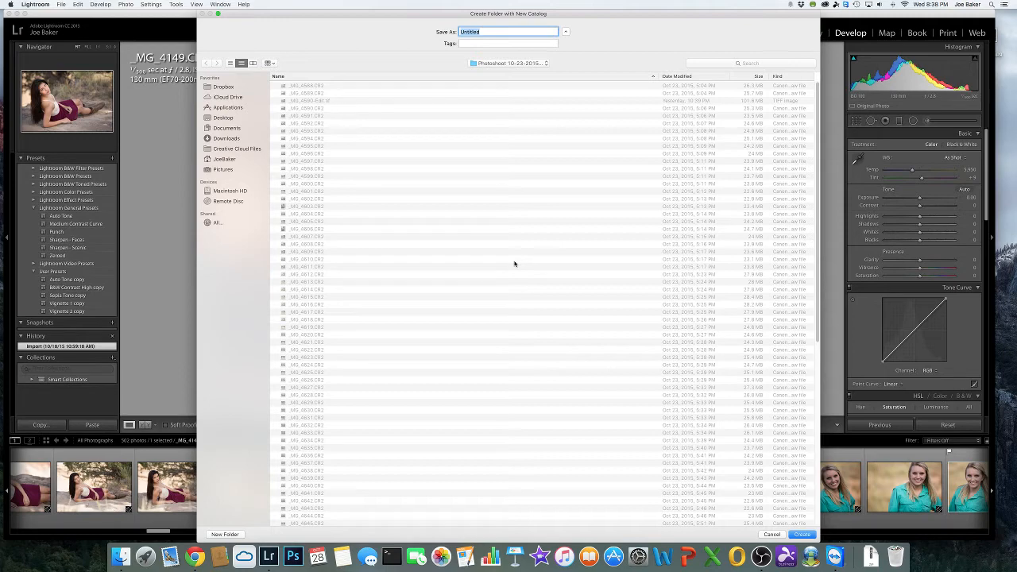
pyautogui.click(547, 64)
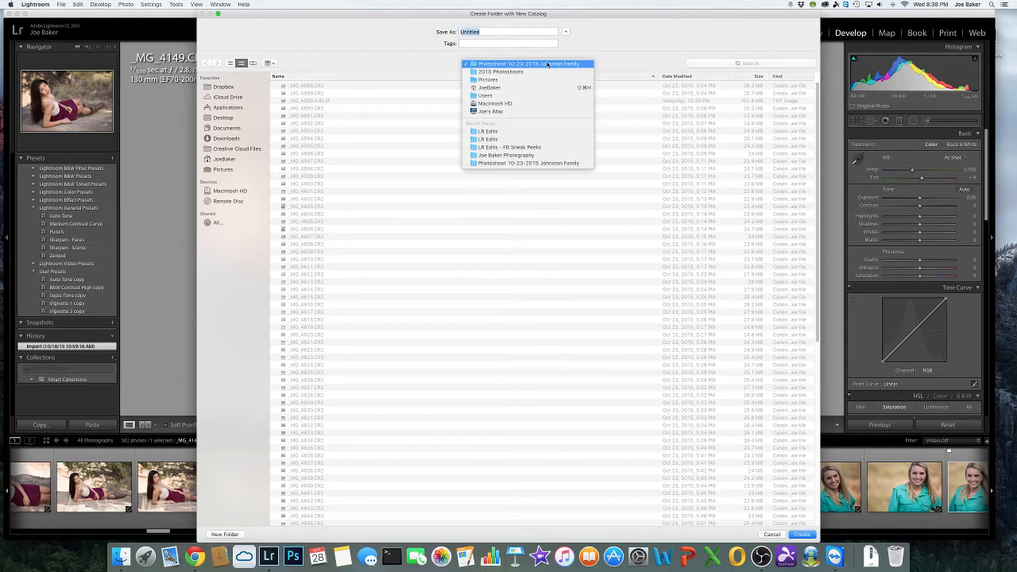
pyautogui.click(507, 71)
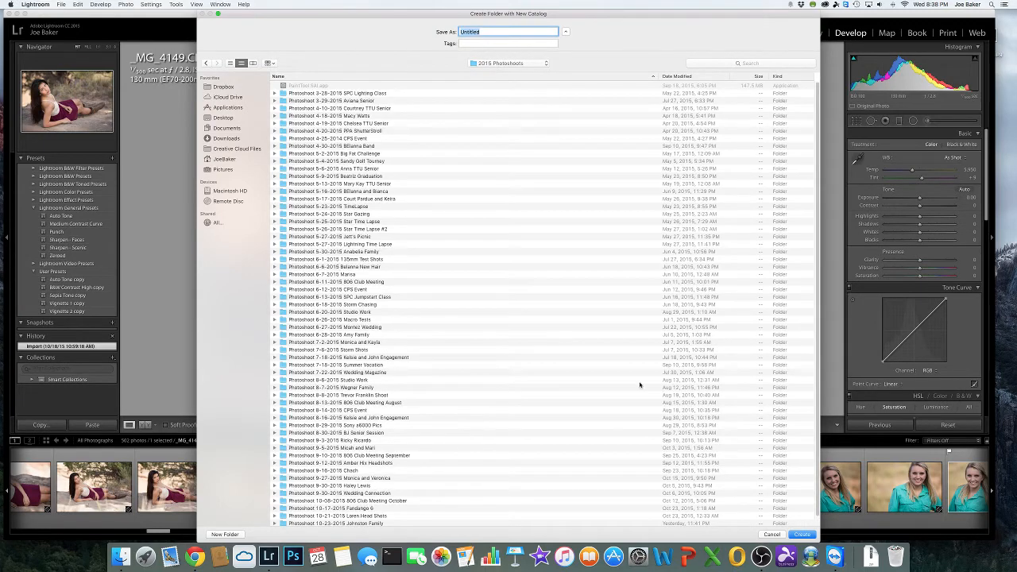
pyautogui.scroll(-1, 784, 502)
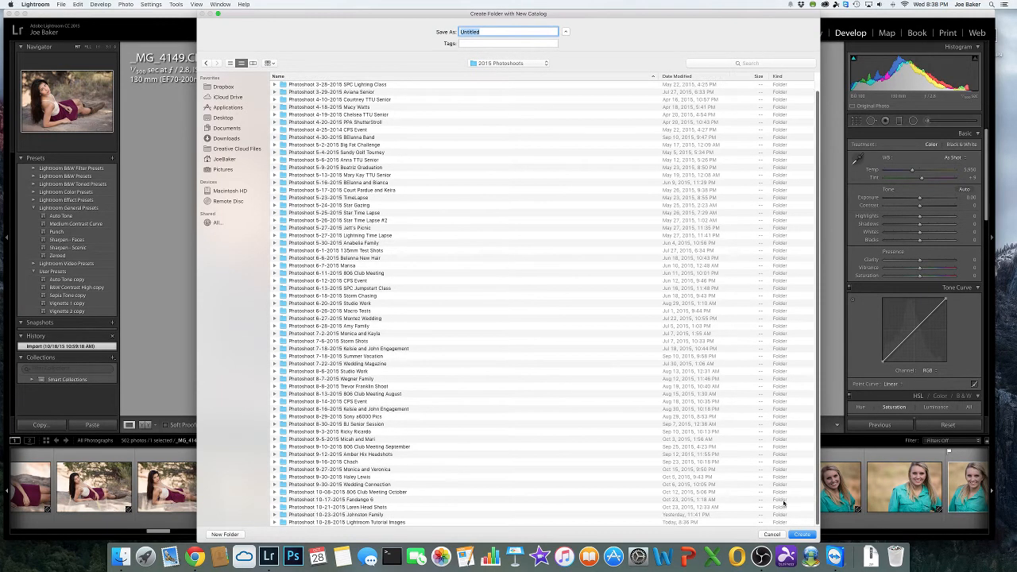
pyautogui.doubleClick(352, 523)
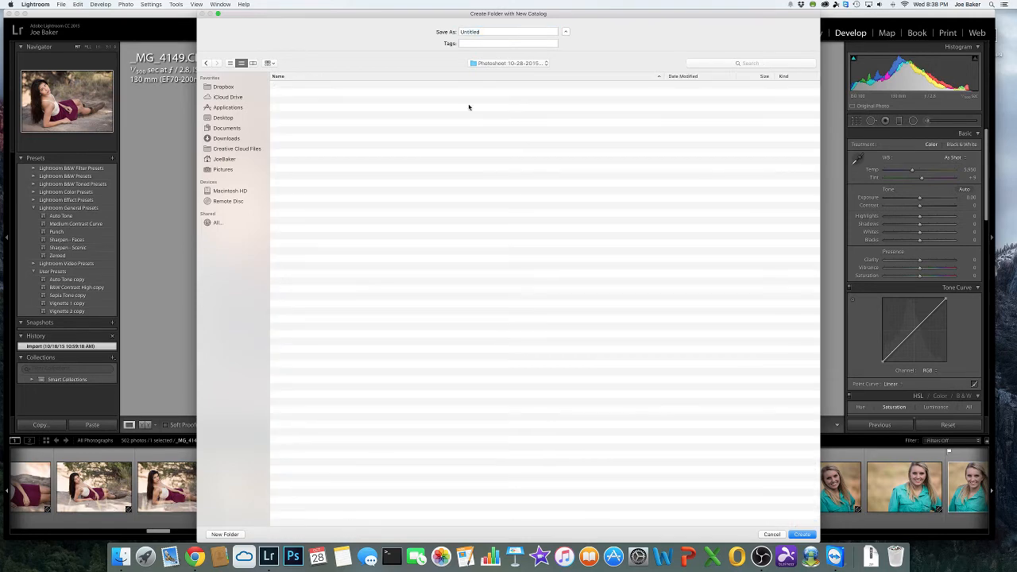
# - Name the new catalog "Photoshoot 10-28-15 Lightroom Tutorial" and create it
pyautogui.click(488, 32)
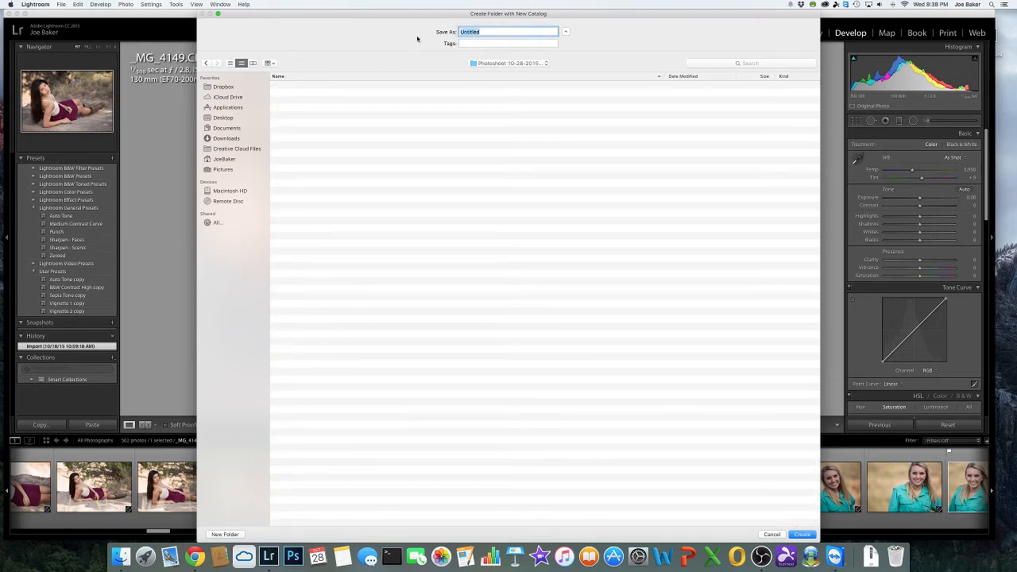
pyautogui.write('Photoshoot 10-28-15 Lightroom Tutorial')
pyautogui.click(804, 535)
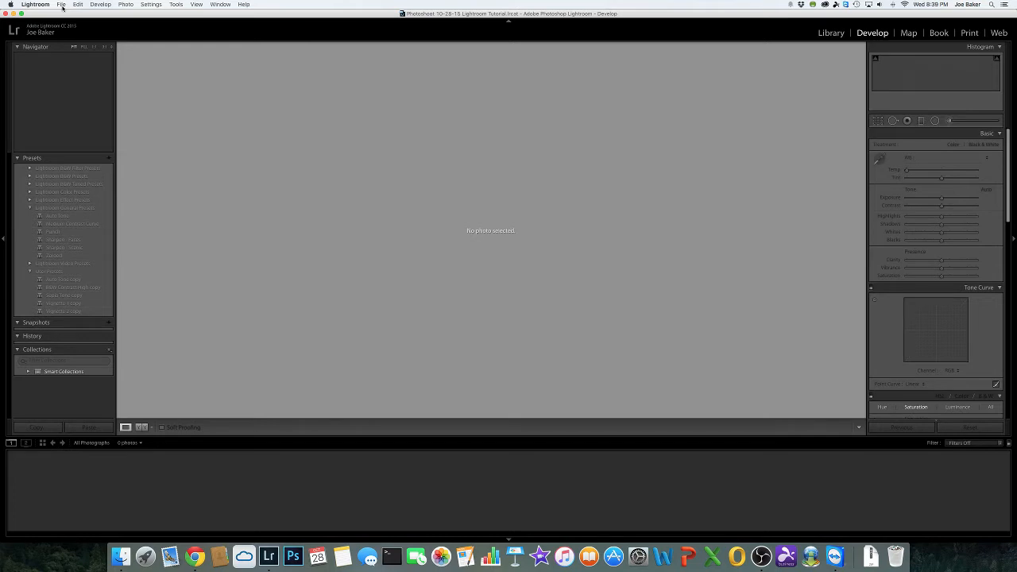
# - Start a photo import from the Canon EOS 6D and choose the Photoshoot 10-28-2015 Lightroom Tutorial Images folder as destination
pyautogui.click(62, 6)
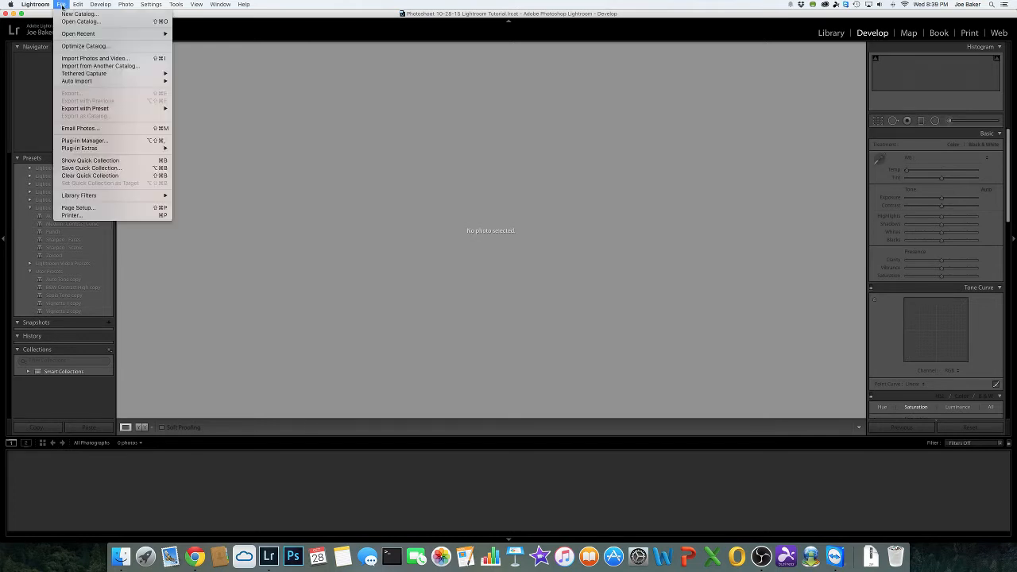
pyautogui.click(77, 59)
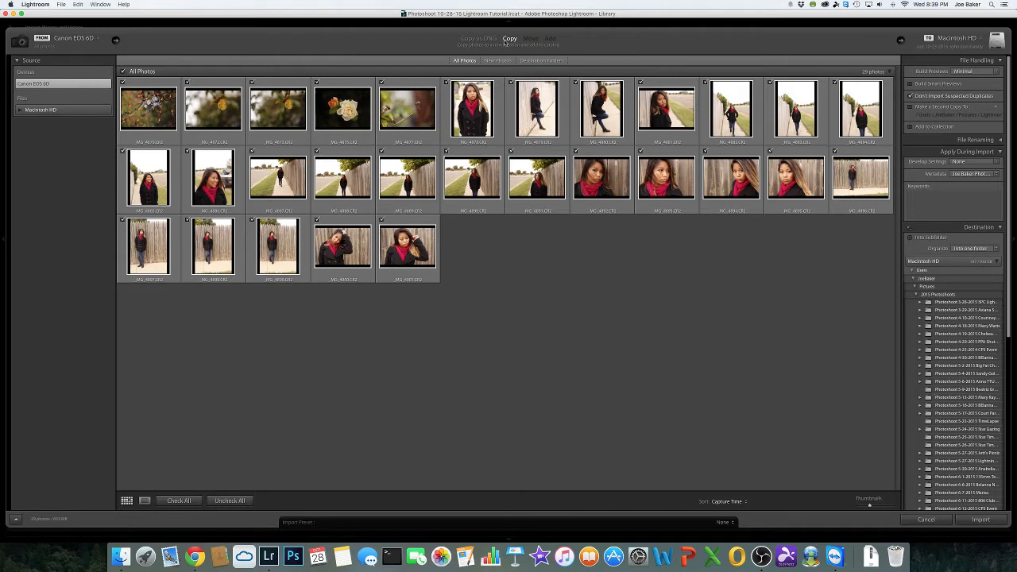
pyautogui.click(1012, 210)
pyautogui.moveTo(1011, 219); pyautogui.dragTo(1011, 410)
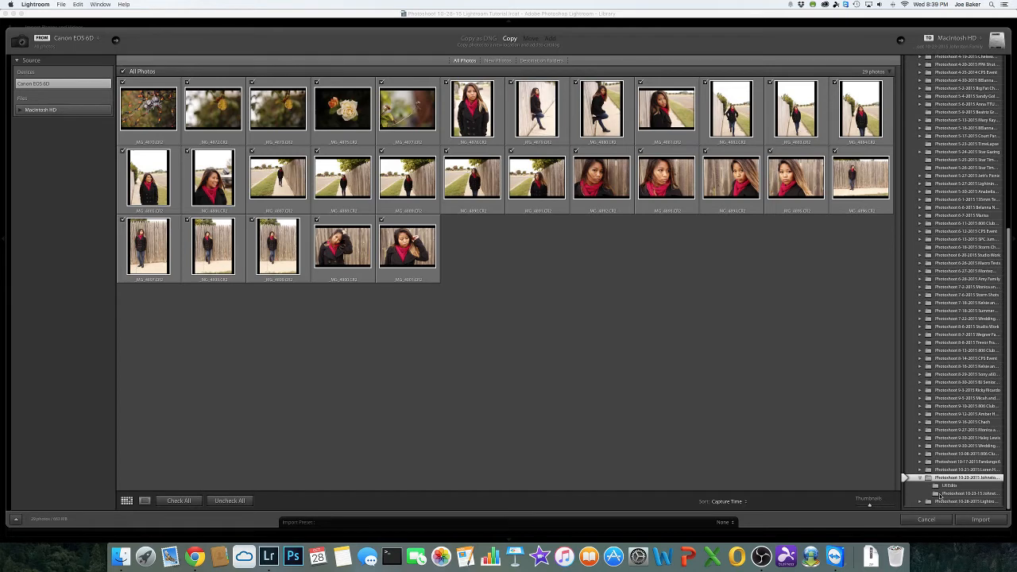
pyautogui.click(922, 480)
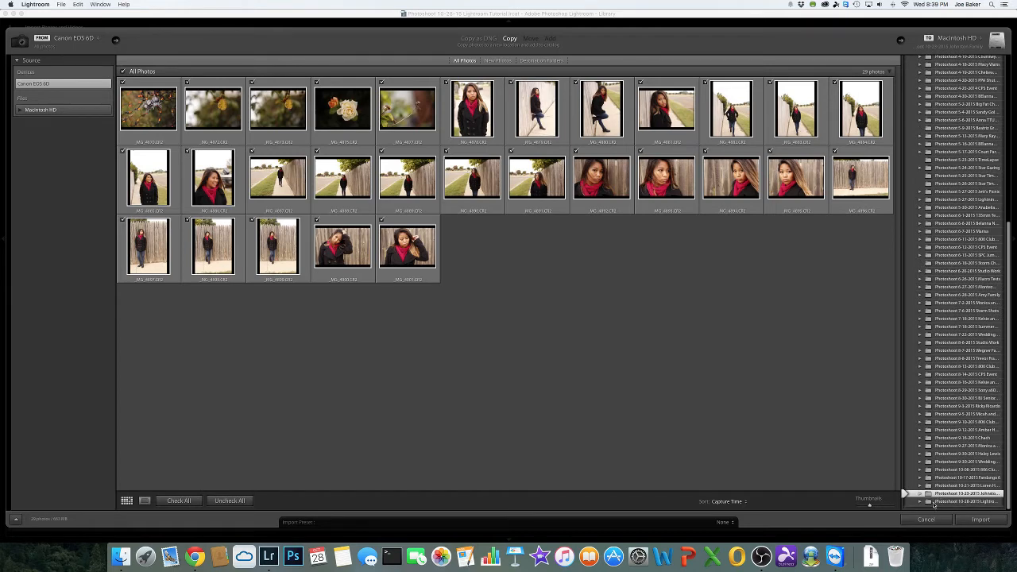
pyautogui.click(935, 503)
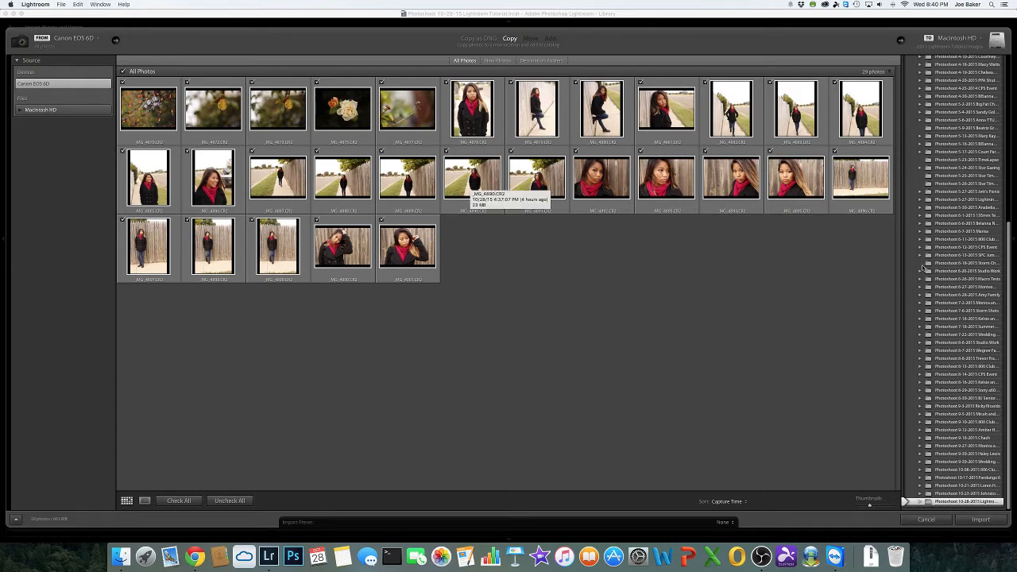
# - Look at the fields offered for a new metadata preset and close the dialog without creating one
pyautogui.moveTo(1009, 291); pyautogui.dragTo(1011, 120)
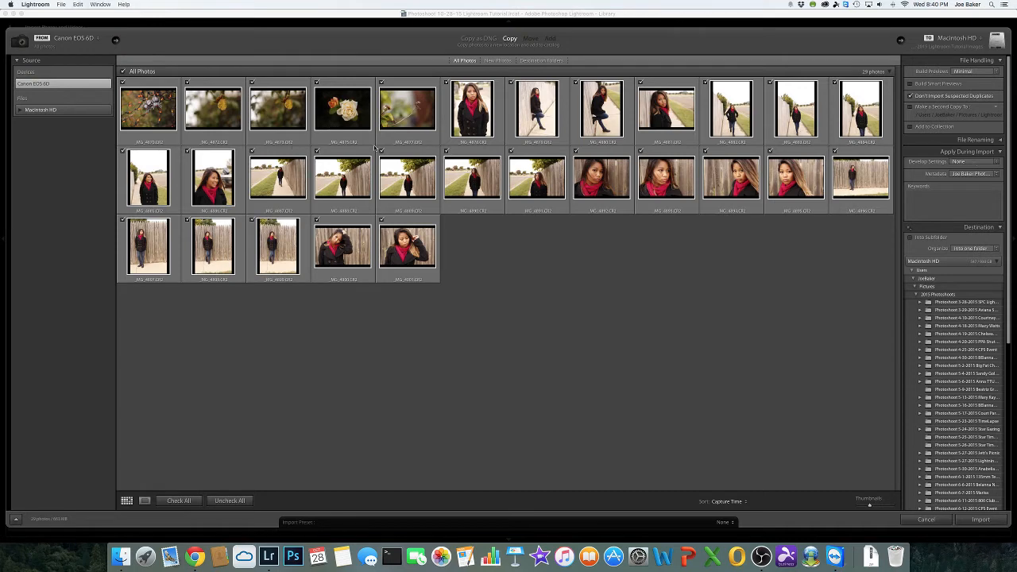
pyautogui.click(996, 175)
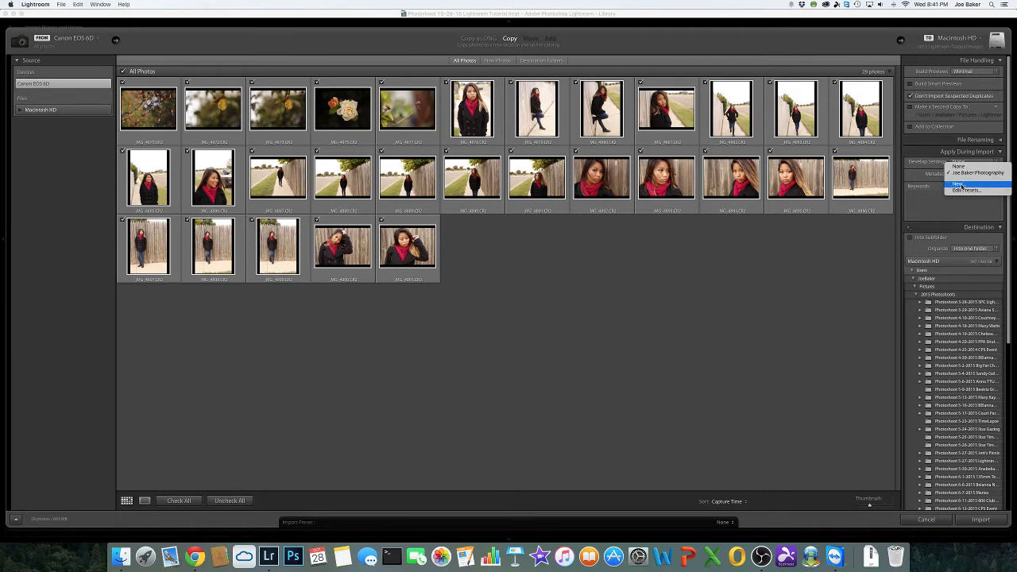
pyautogui.click(960, 185)
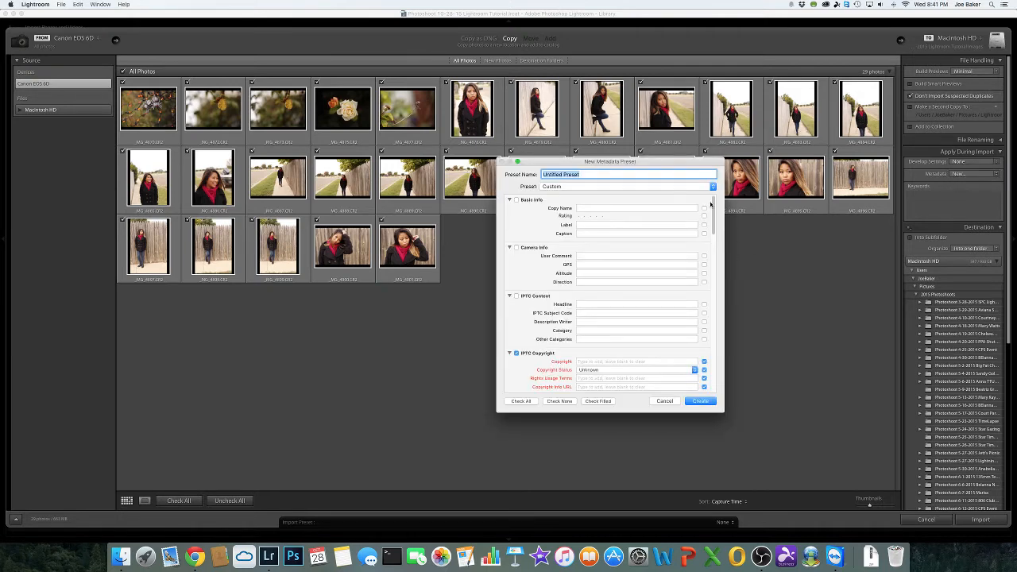
pyautogui.moveTo(711, 205)
pyautogui.mouseDown()
pyautogui.moveTo(714, 377)
pyautogui.moveTo(705, 227)
pyautogui.moveTo(729, 411)
pyautogui.moveTo(723, 194)
pyautogui.moveTo(723, 204)
pyautogui.mouseUp()
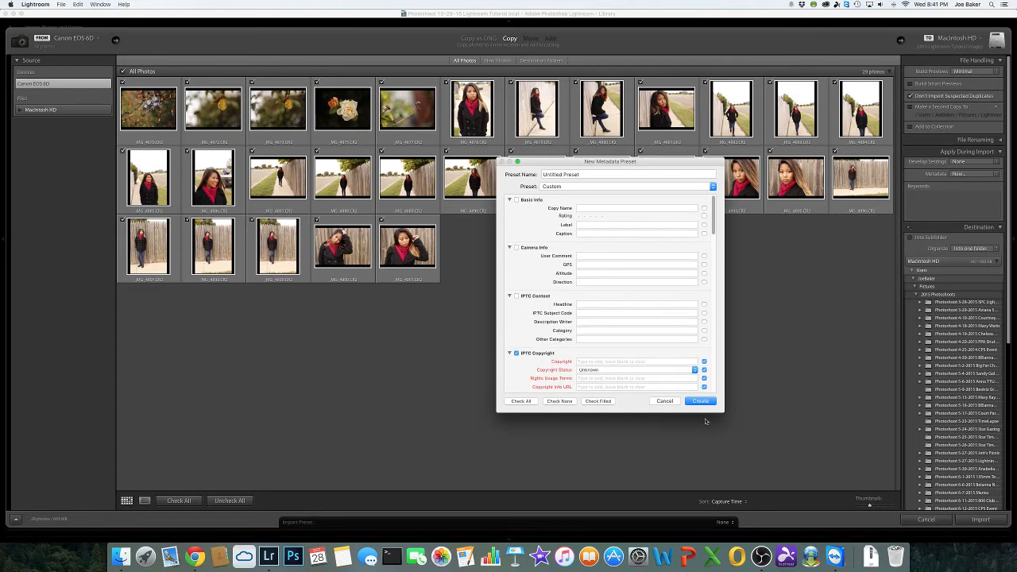
pyautogui.click(665, 401)
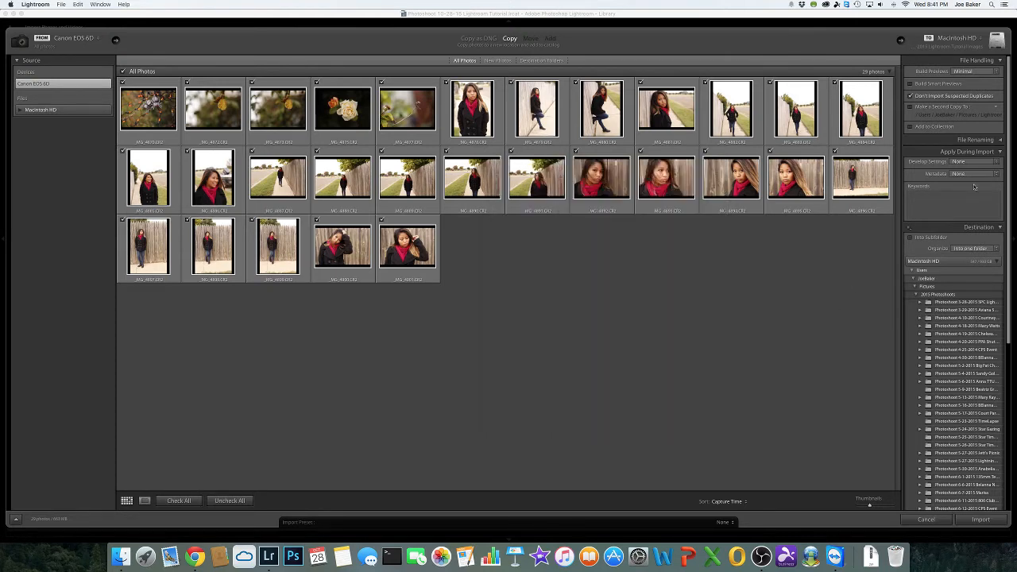
# - Apply the photographer's existing metadata preset and import all the camera photos into the chosen destination folder
pyautogui.click(997, 175)
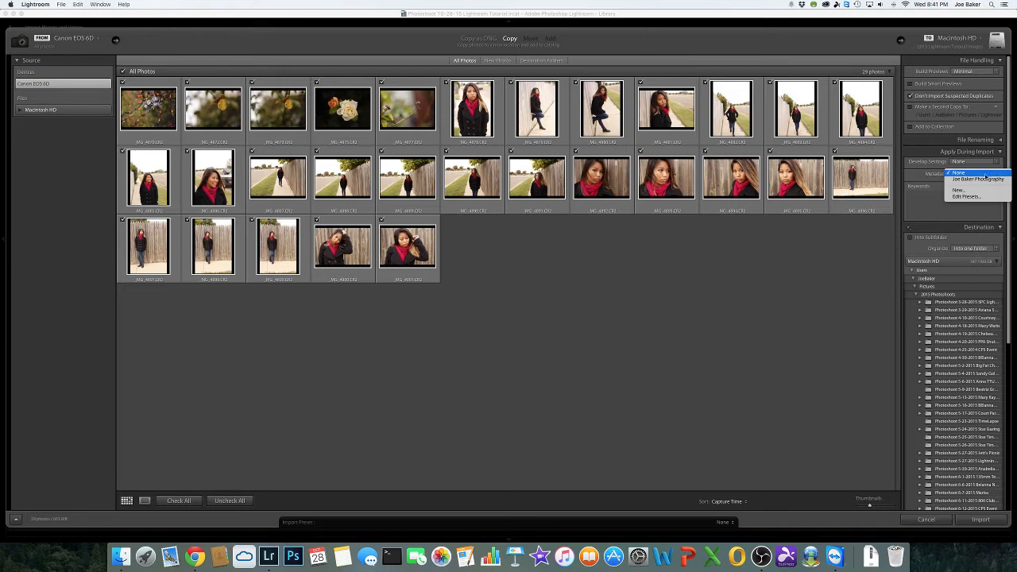
pyautogui.click(950, 192)
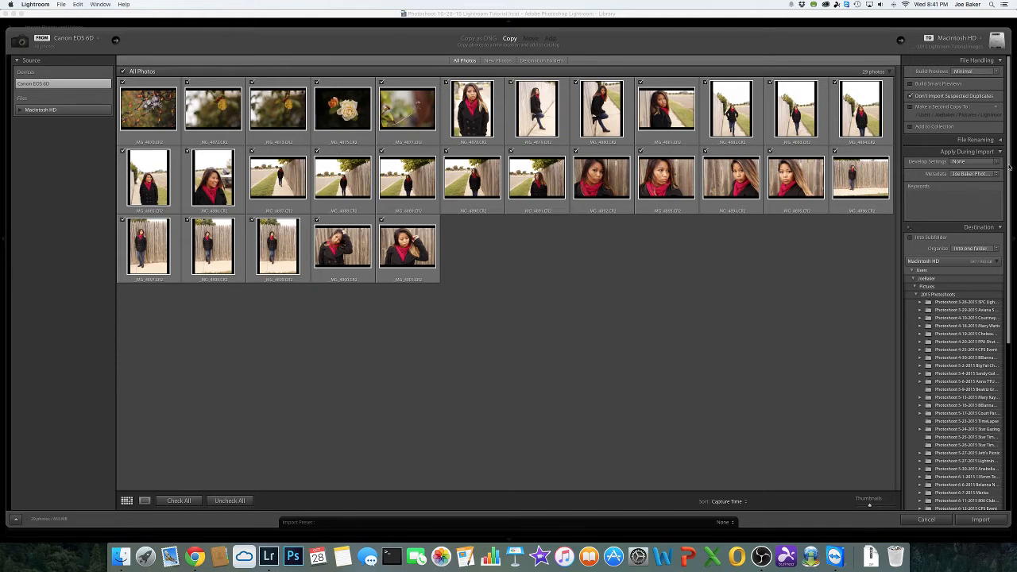
pyautogui.moveTo(1009, 167); pyautogui.dragTo(1004, 372)
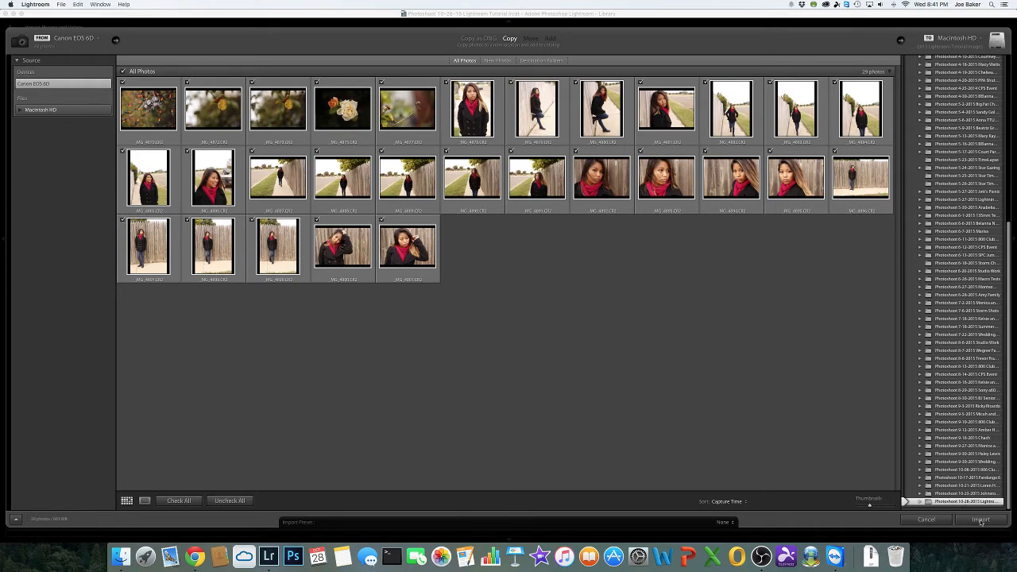
pyautogui.click(981, 521)
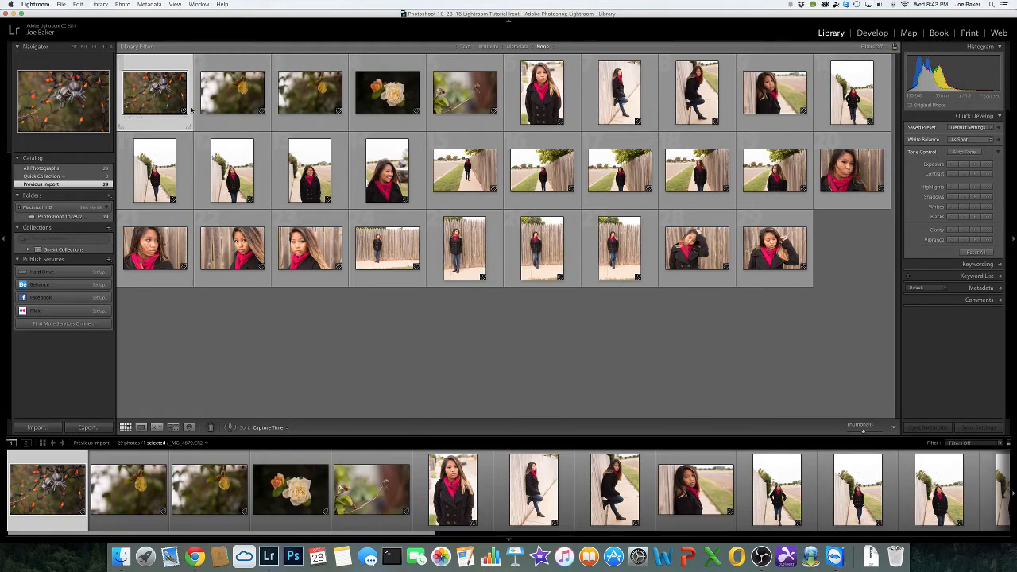
# - Preview the imported leaf, rose and twig photos and the first portrait one after another in the grid
pyautogui.click(243, 99)
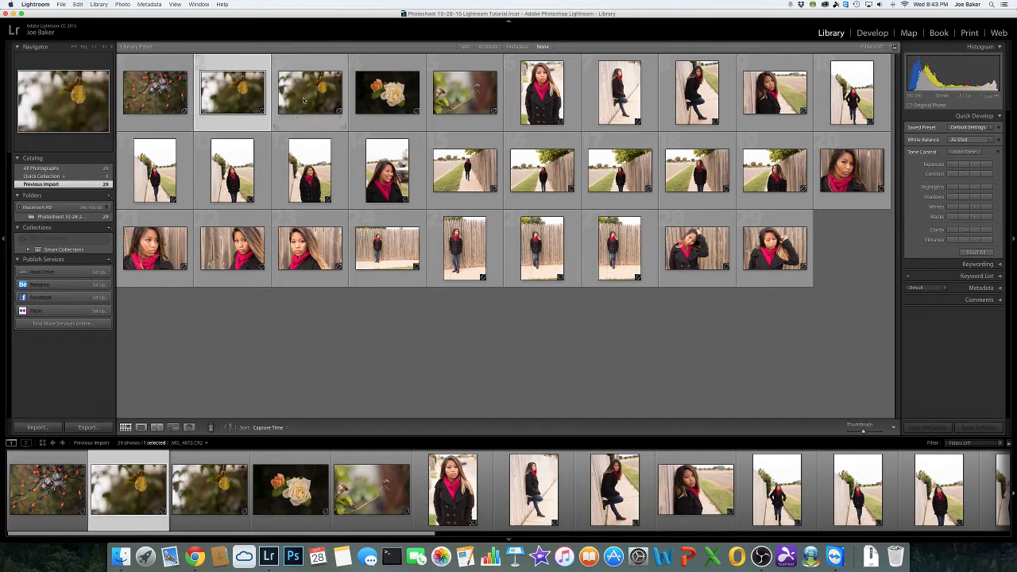
pyautogui.click(304, 100)
pyautogui.click(387, 96)
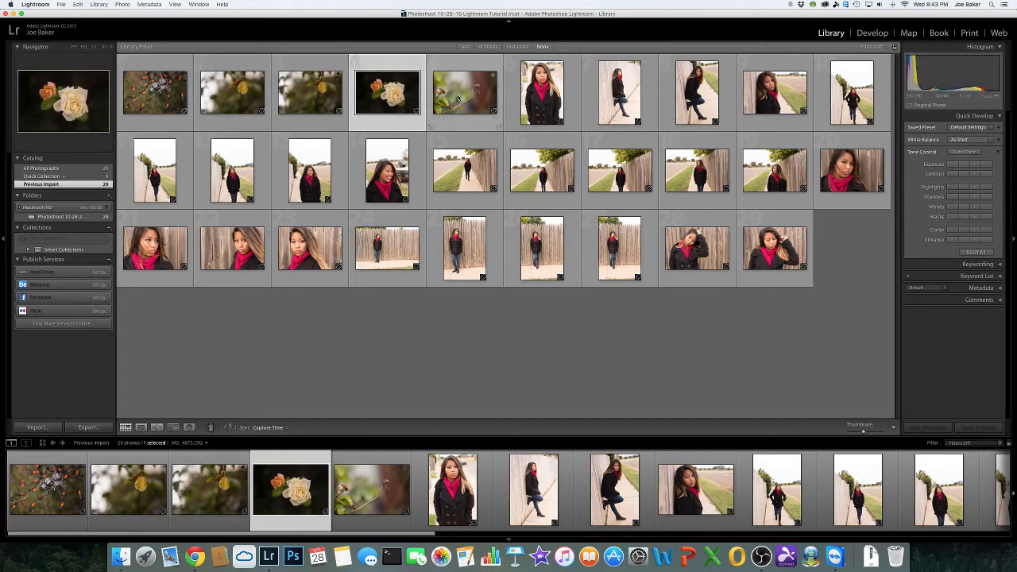
pyautogui.click(458, 97)
pyautogui.click(542, 101)
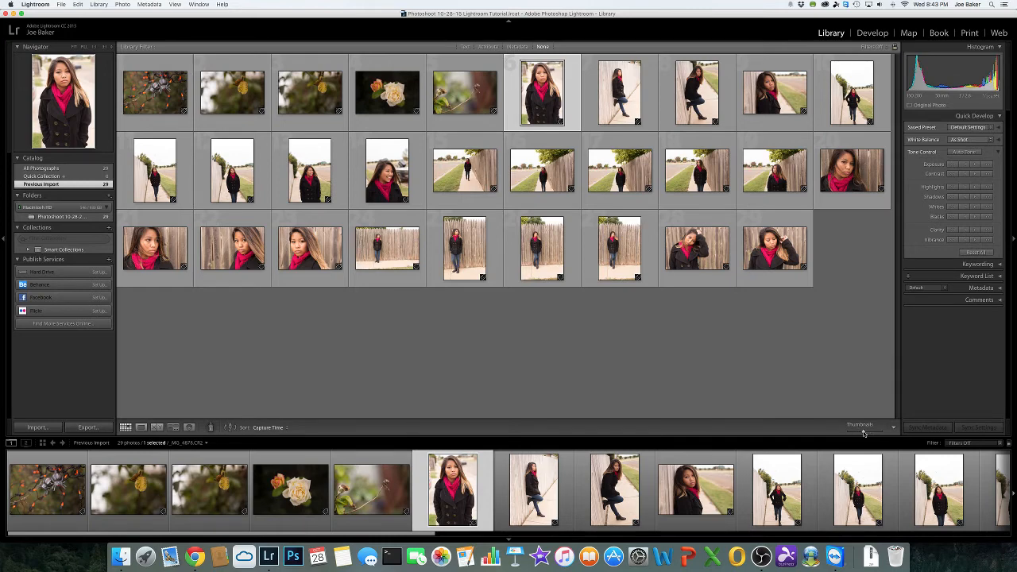
# - Enlarge the grid thumbnails to four per row, try Loupe view and return to Grid view
pyautogui.moveTo(864, 433); pyautogui.dragTo(876, 433)
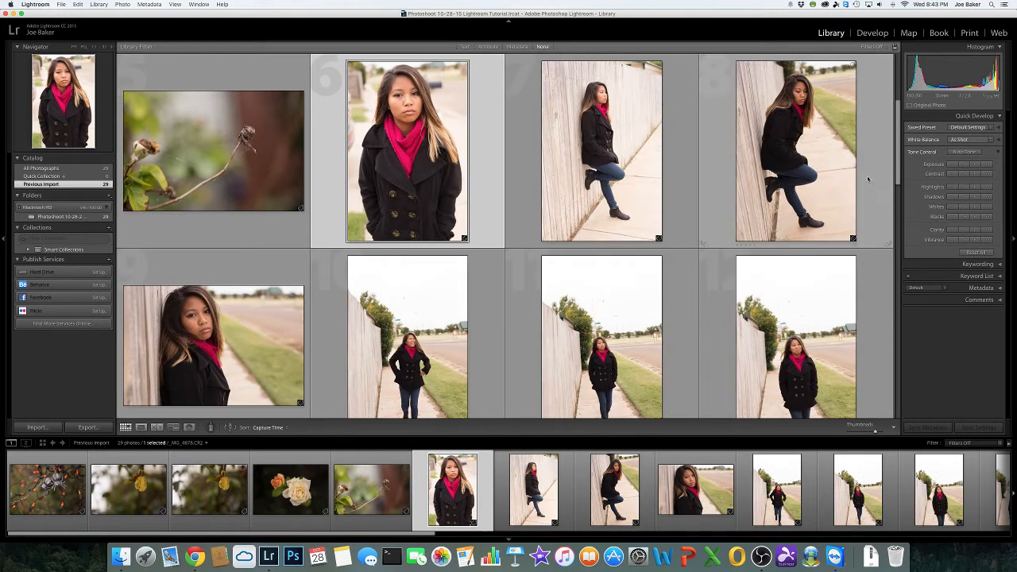
pyautogui.scroll(3, 902, 184)
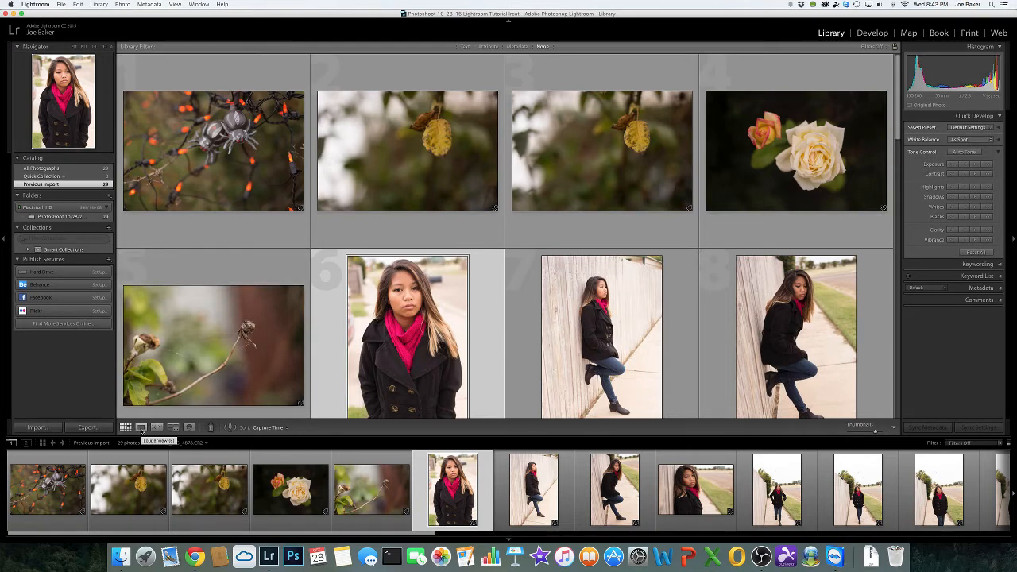
pyautogui.click(141, 428)
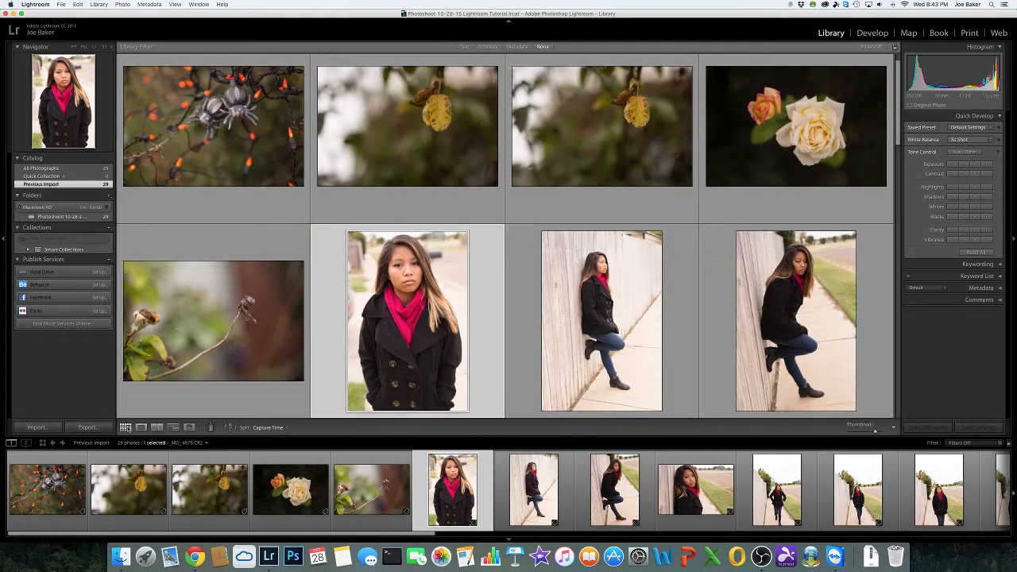
pyautogui.click(126, 428)
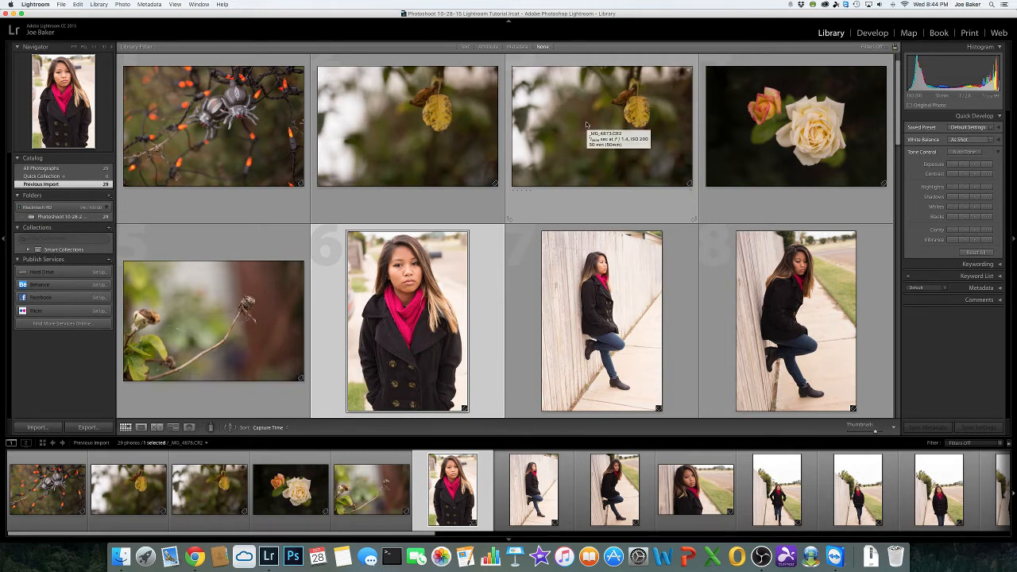
# - Show the photos in the Photoshoot 10-28-2015 folder and compare the histograms of the leaf, rose and spider photos
pyautogui.click(30, 219)
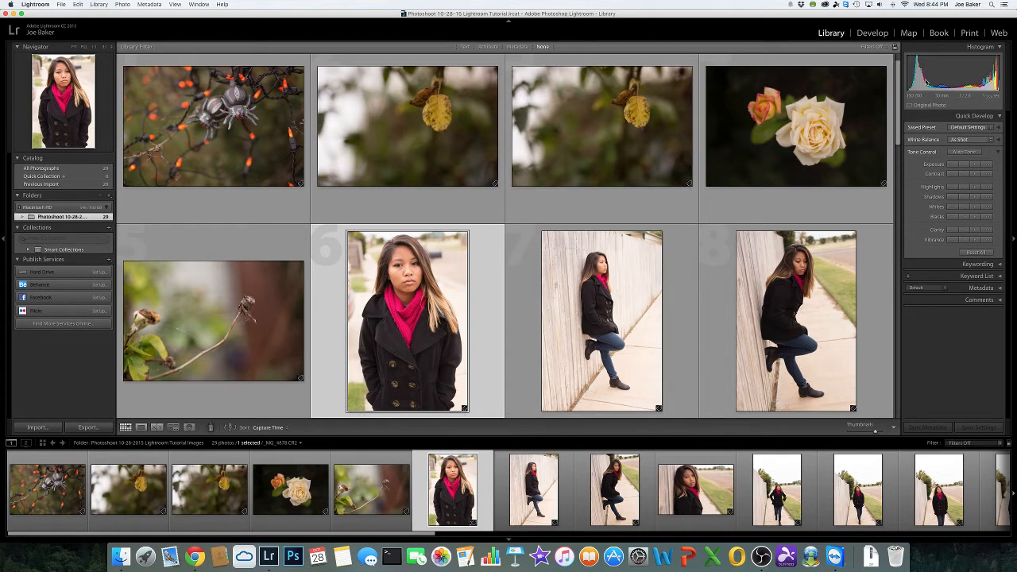
pyautogui.click(561, 140)
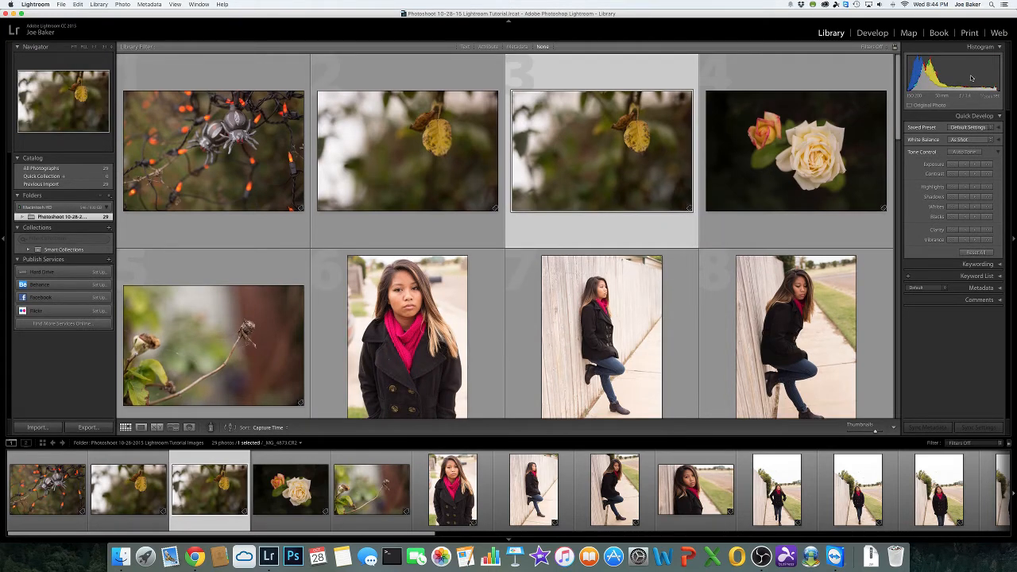
pyautogui.click(791, 145)
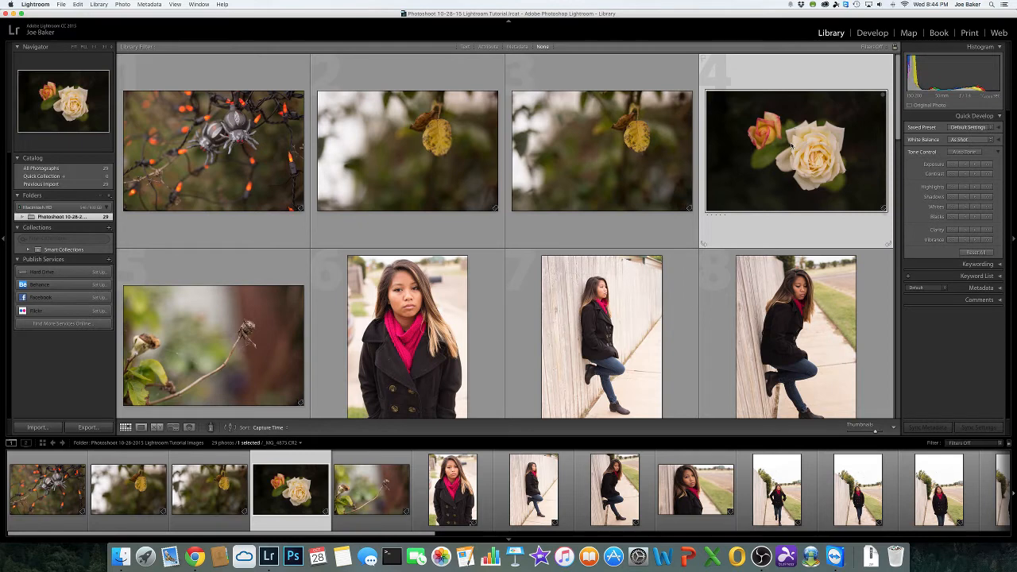
pyautogui.click(436, 157)
pyautogui.click(230, 190)
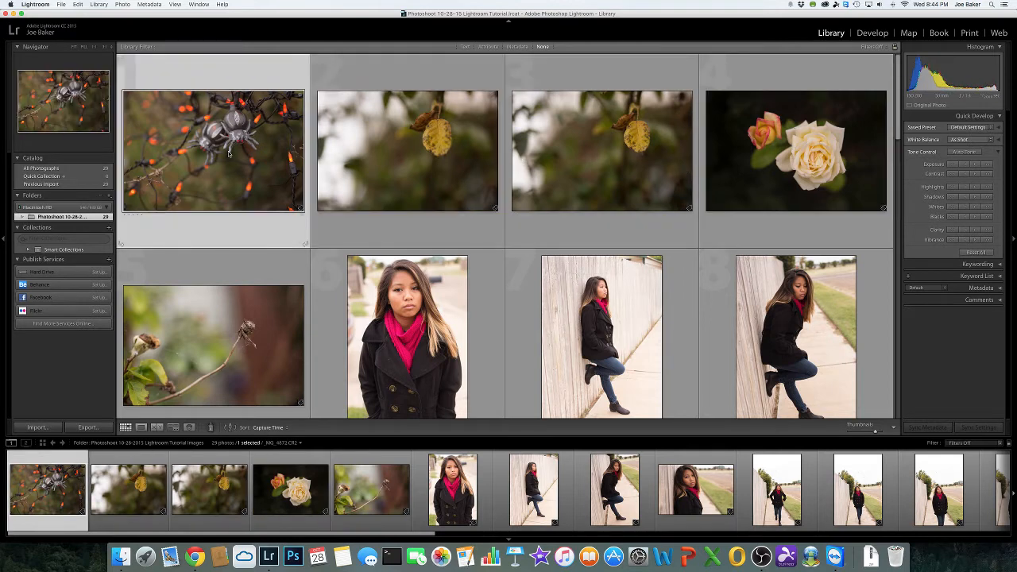
# - Select the dried twig photo, the fifth in the grid, and open it in the Develop module
pyautogui.click(231, 353)
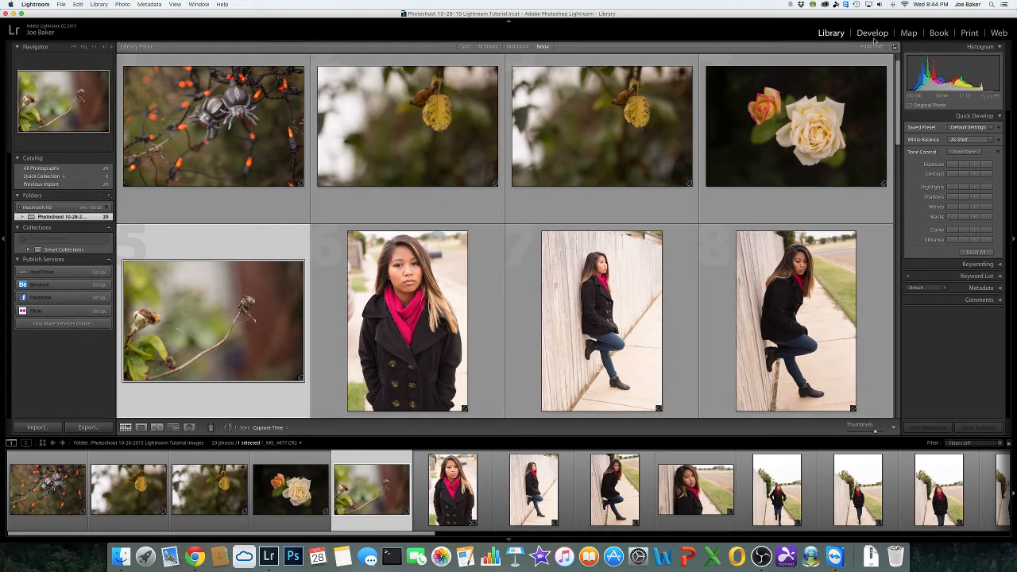
pyautogui.click(874, 34)
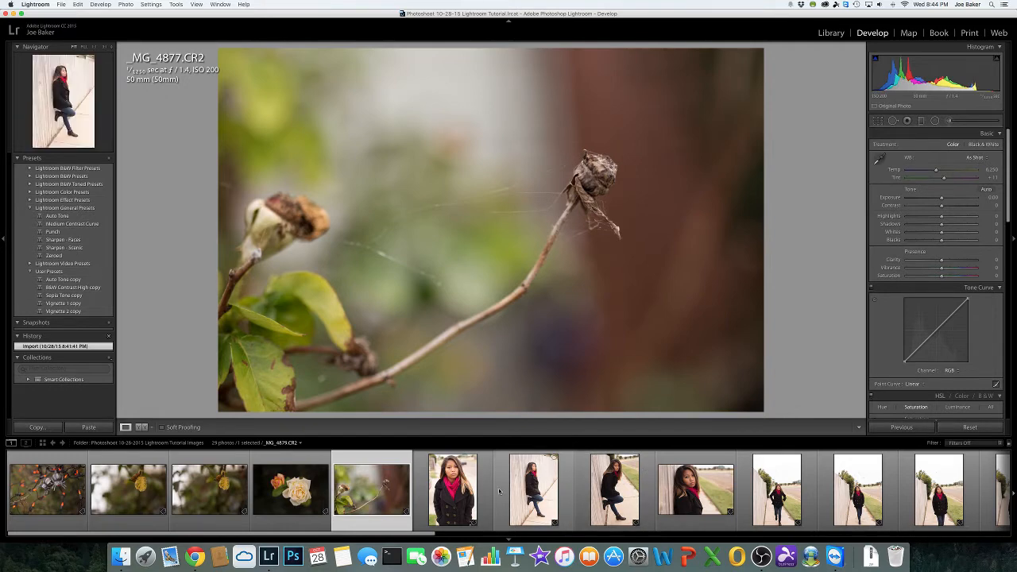
# - Open the spider photo, check the spider's sharpness zoomed in, return to the full view and flag the photo as a pick
pyautogui.click(35, 490)
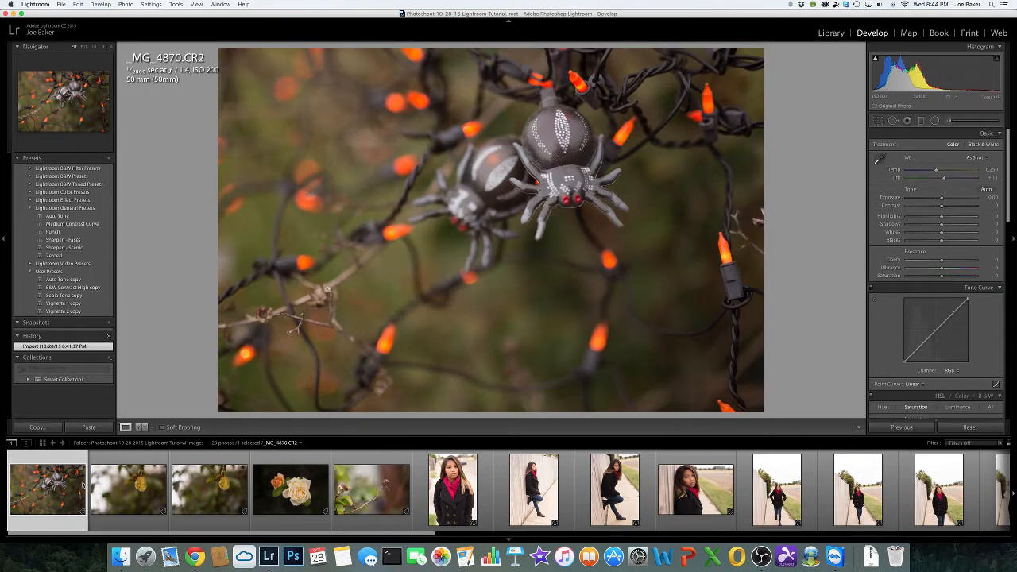
pyautogui.click(569, 169)
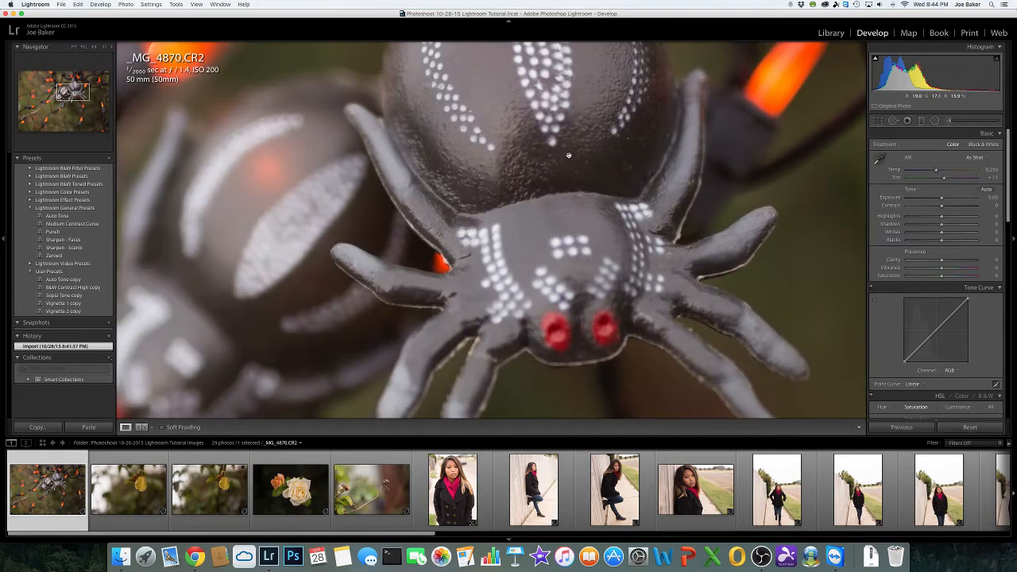
pyautogui.click(569, 155)
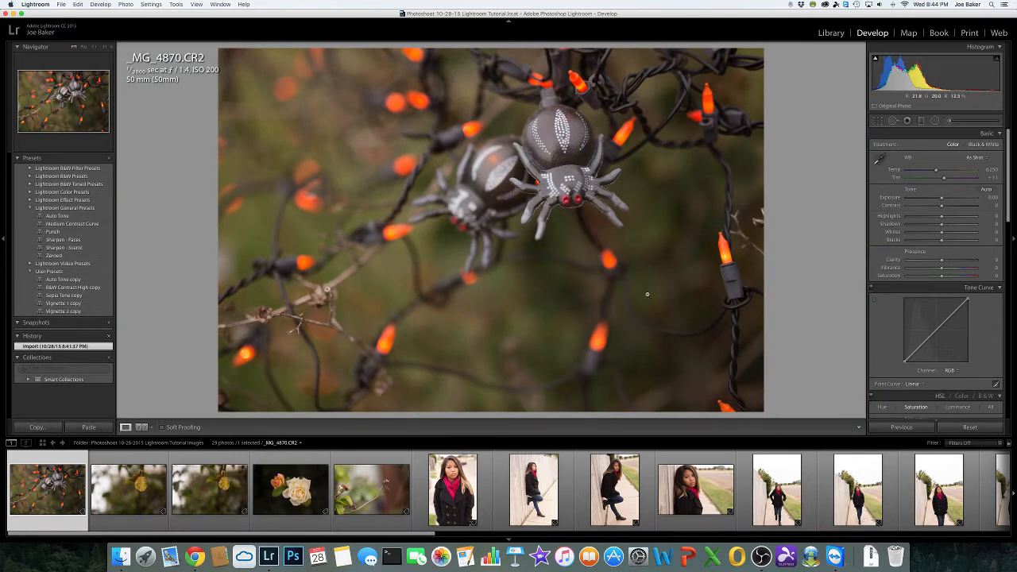
pyautogui.press('p')
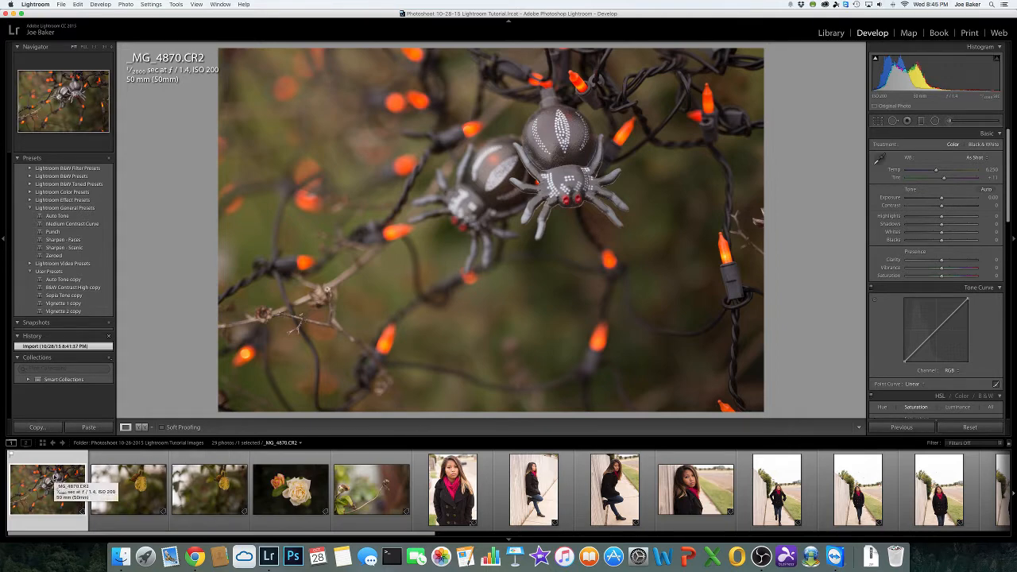
# - Try star ratings of 5, 4, 3 and 1 on the spider photo, and clear its rating
pyautogui.press('5')
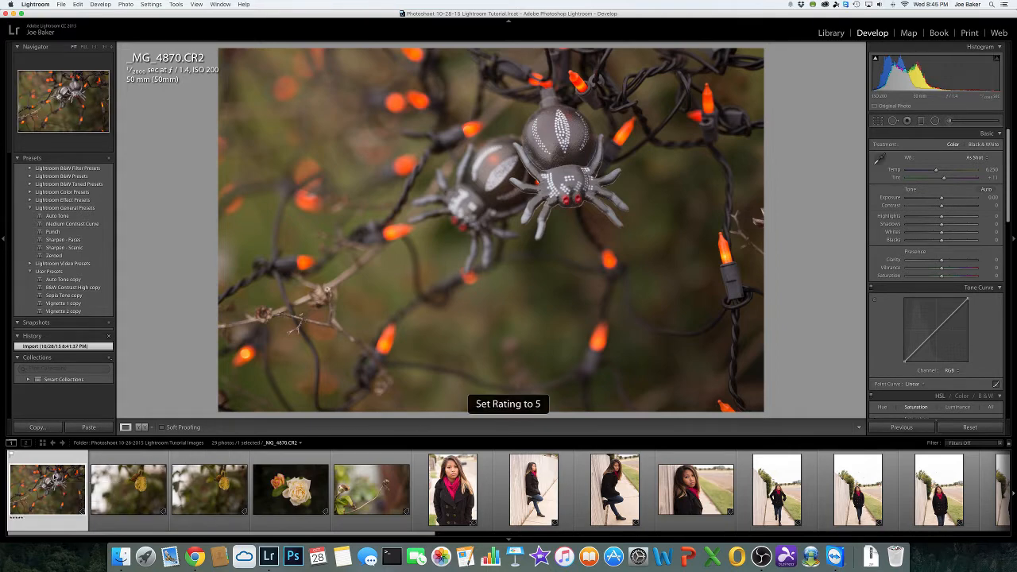
pyautogui.press('4')
pyautogui.press('3')
pyautogui.press('1')
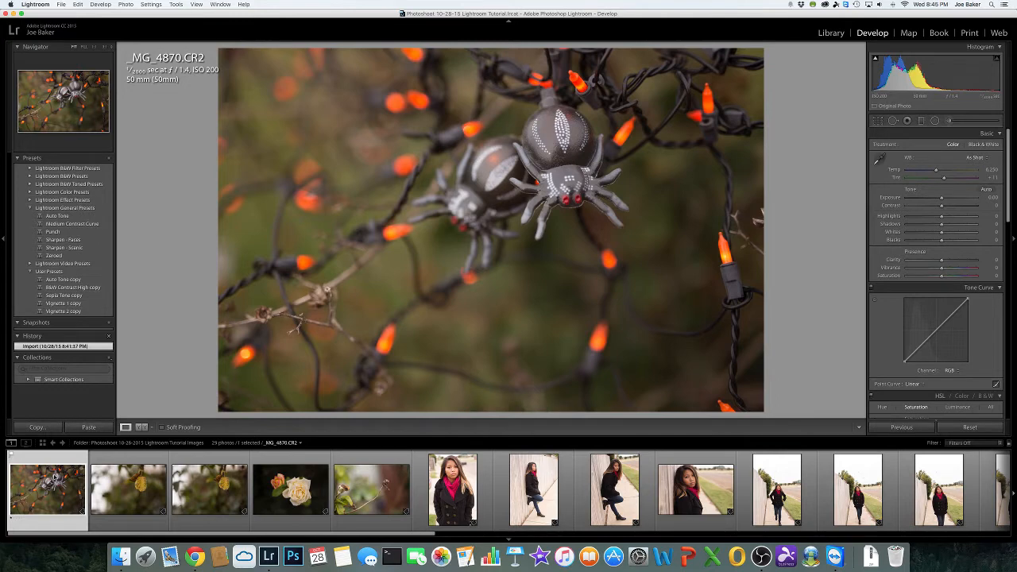
pyautogui.press('0')
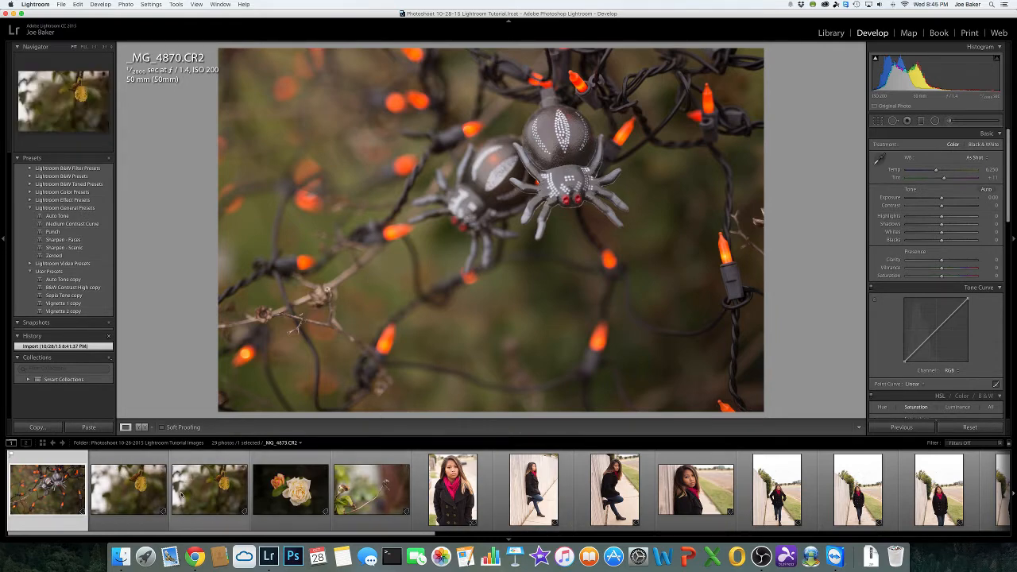
# - Flag the second yellow leaf photo, _MG_4873, and the rose photo as picks
pyautogui.click(228, 485)
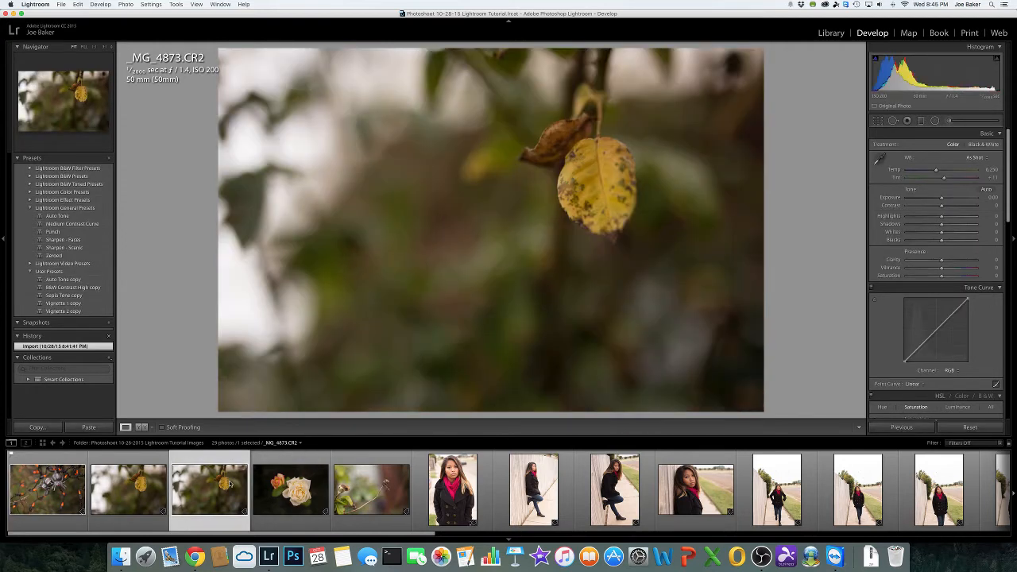
pyautogui.click(280, 487)
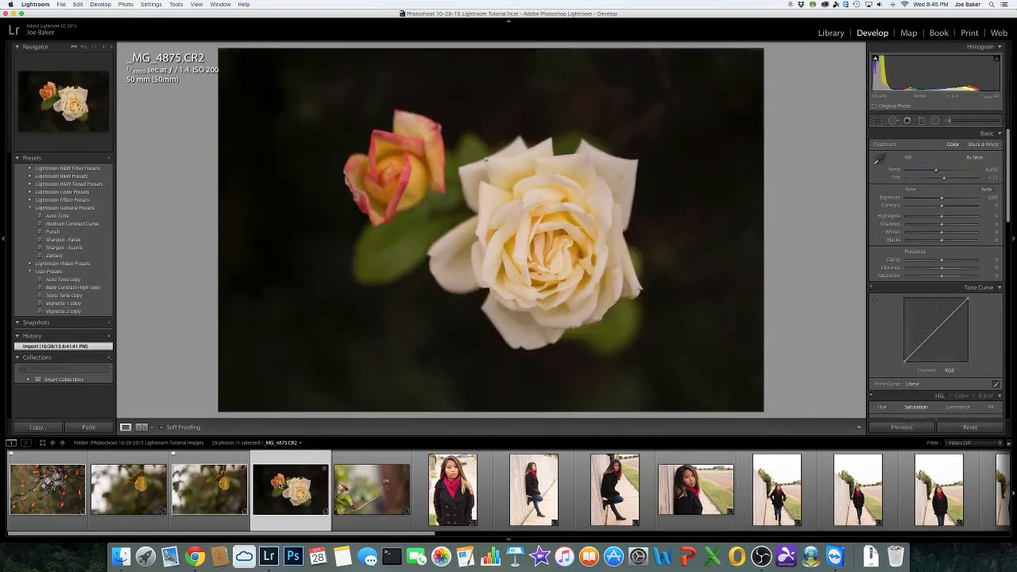
pyautogui.press('p')
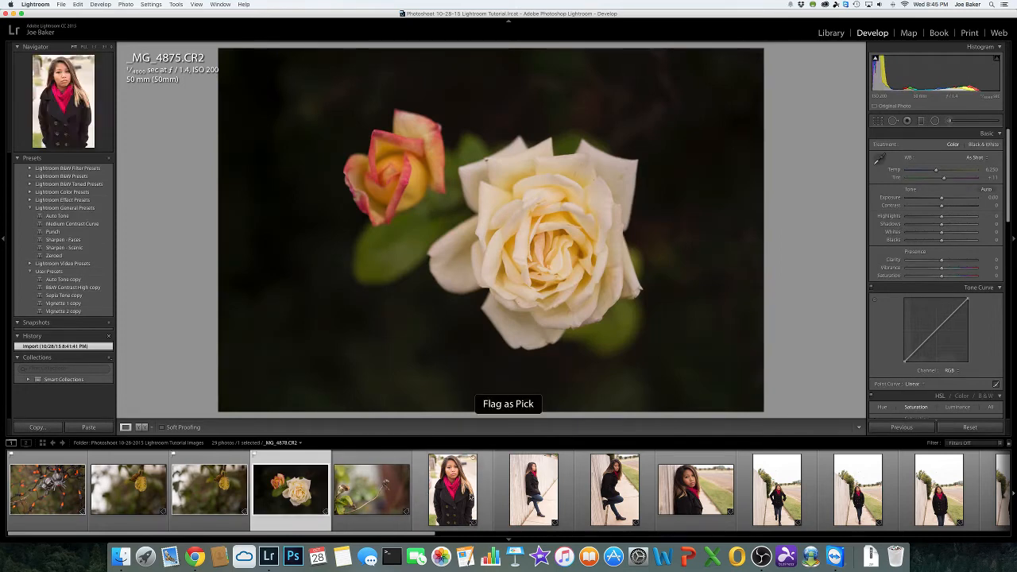
# - View the first portrait, and flag _MG_4880, the second shot of the woman leaning against the fence, as a pick
pyautogui.click(468, 494)
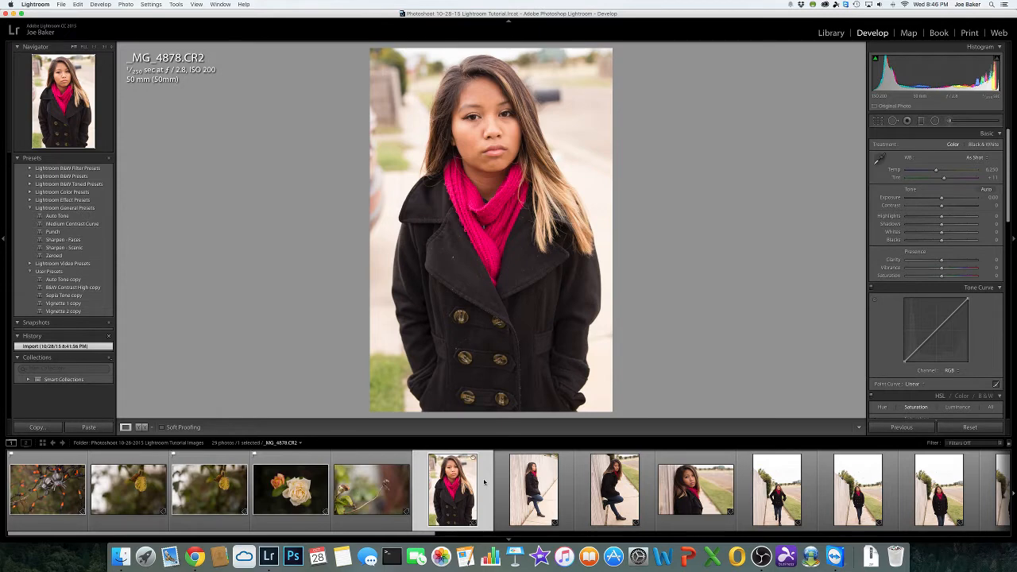
pyautogui.scroll(-2, 493, 485)
pyautogui.click(531, 483)
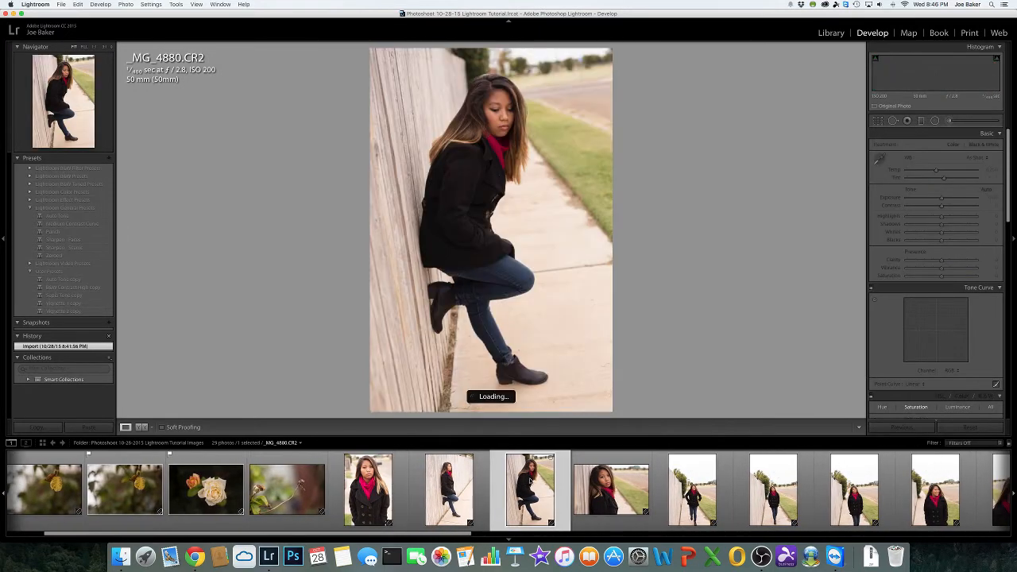
pyautogui.press('p')
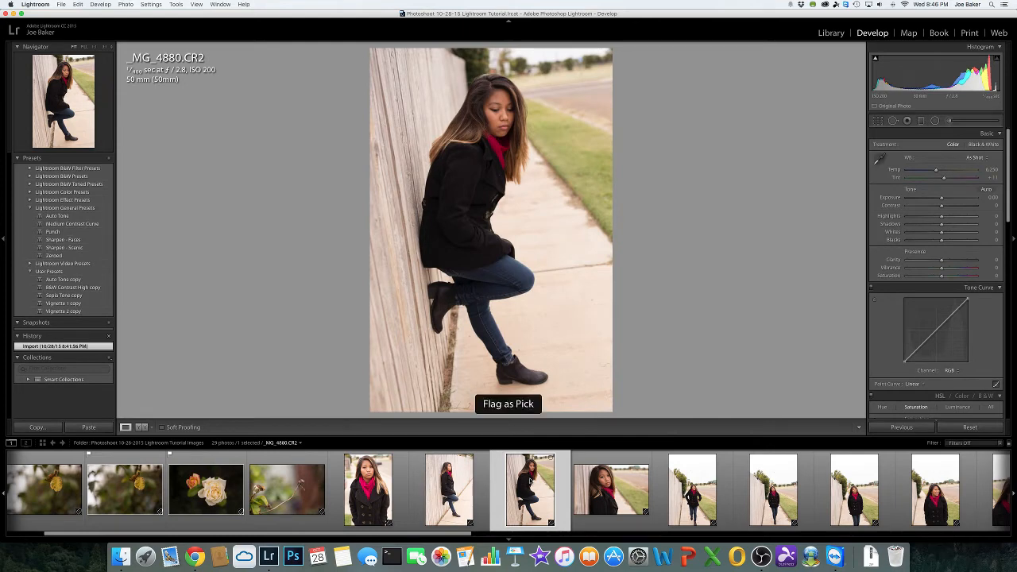
# - Preview the sidewalk walking photos _MG_4882, _MG_4883 and _MG_4887 one after another
pyautogui.scroll(-2, 530, 482)
pyautogui.click(539, 481)
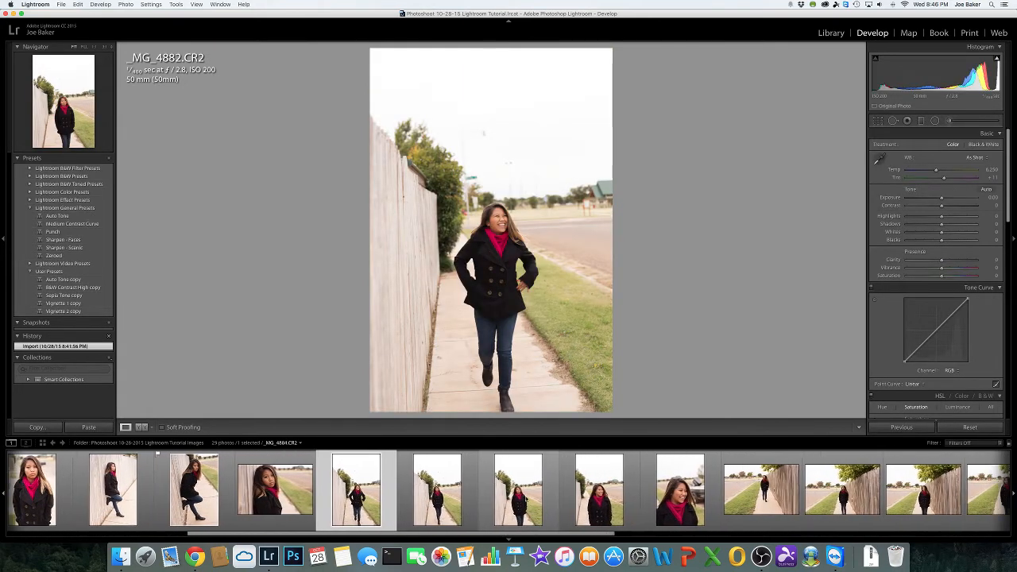
pyautogui.press('Right')
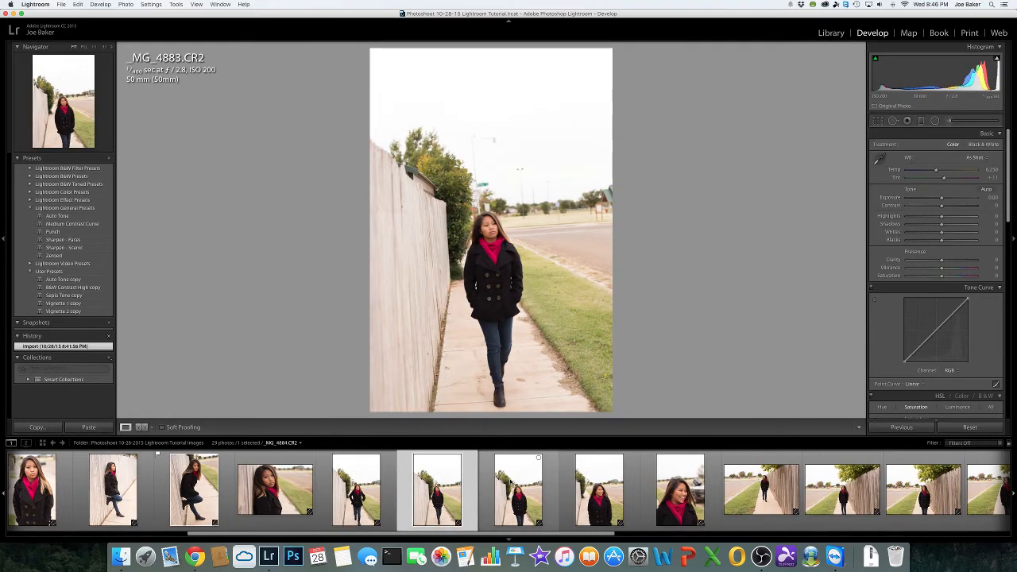
pyautogui.hscroll(5, 511, 480)
pyautogui.hscroll(2, 510, 481)
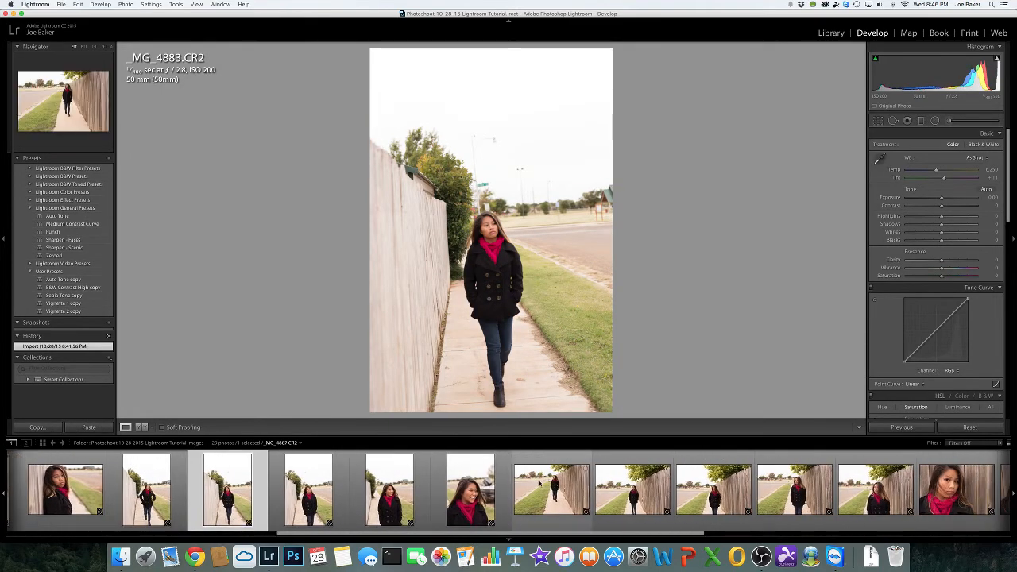
pyautogui.click(540, 484)
pyautogui.hscroll(3, 541, 484)
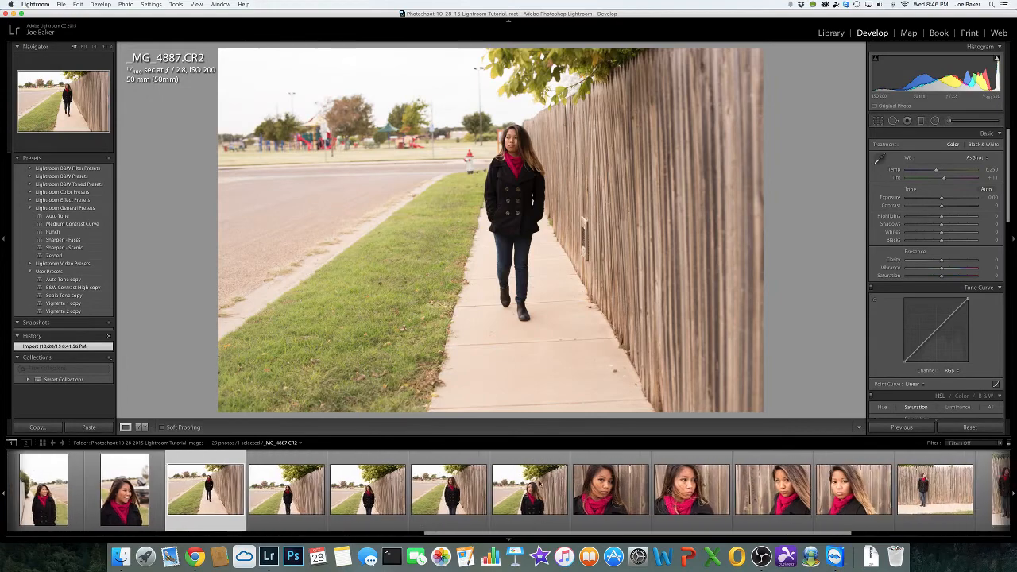
# - Flag the close-up portrait _MG_4892 and the hand-in-hair portrait _MG_4901 as picks
pyautogui.click(588, 486)
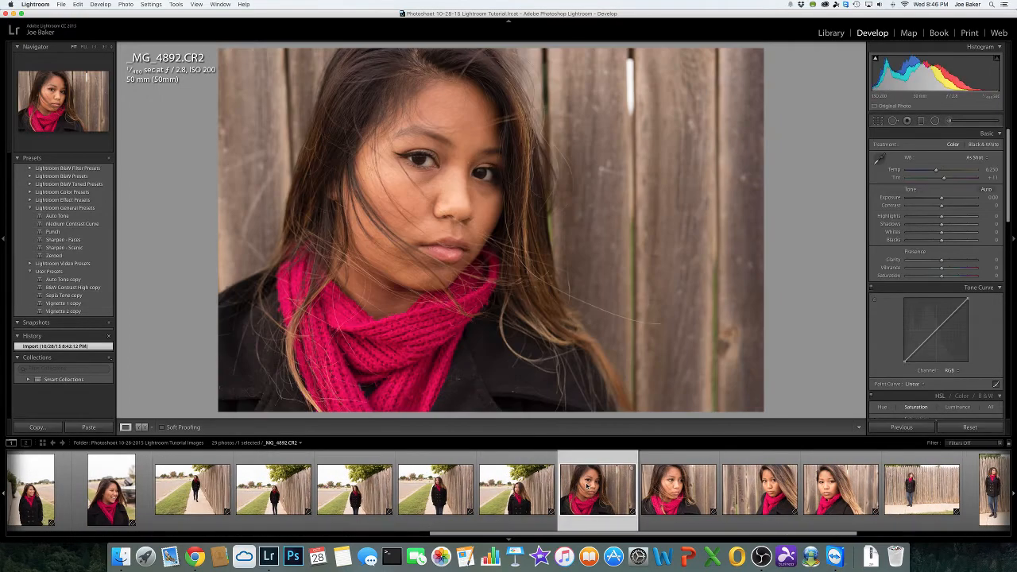
pyautogui.hscroll(3, 596, 487)
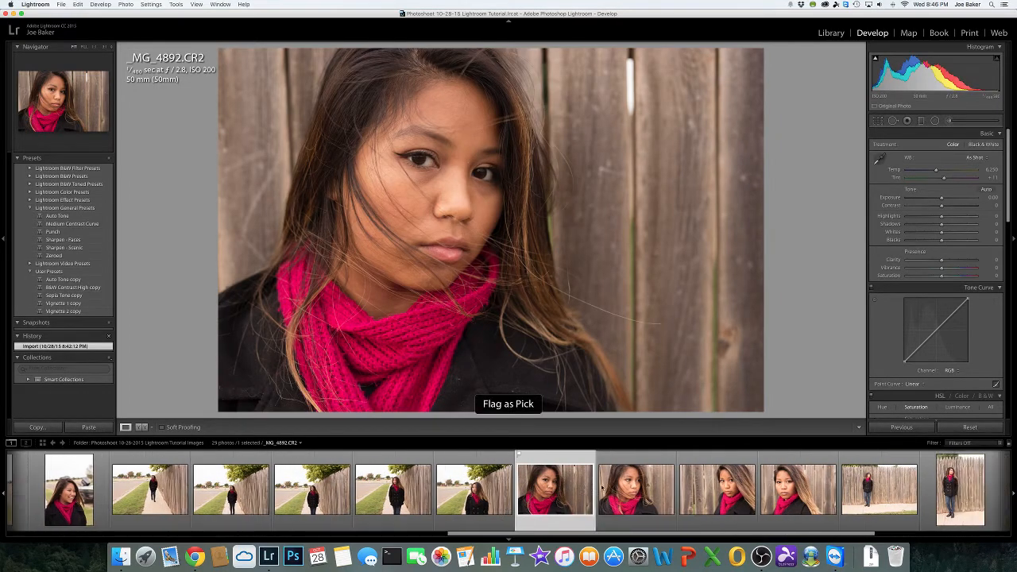
pyautogui.hscroll(2, 601, 488)
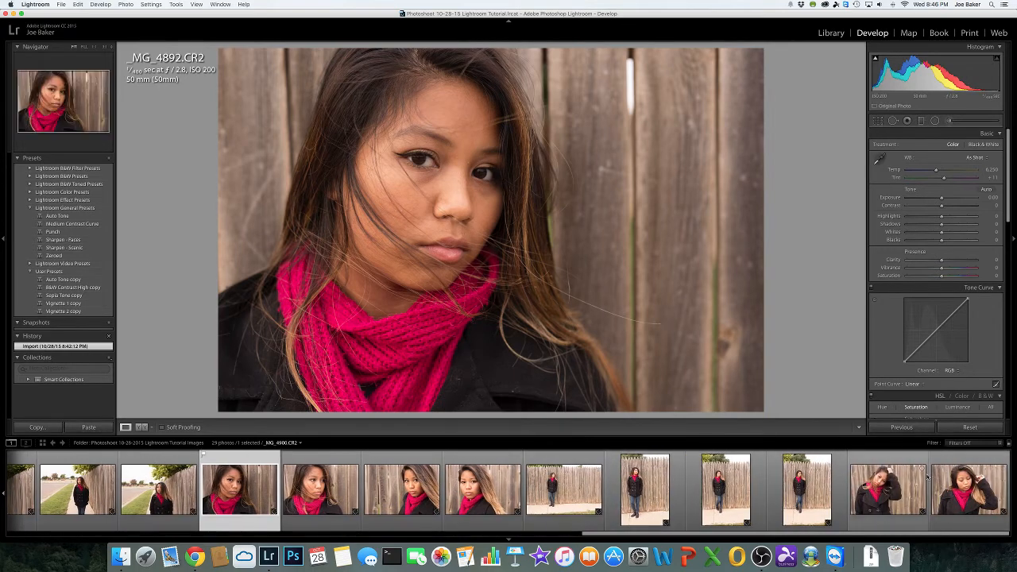
pyautogui.click(955, 481)
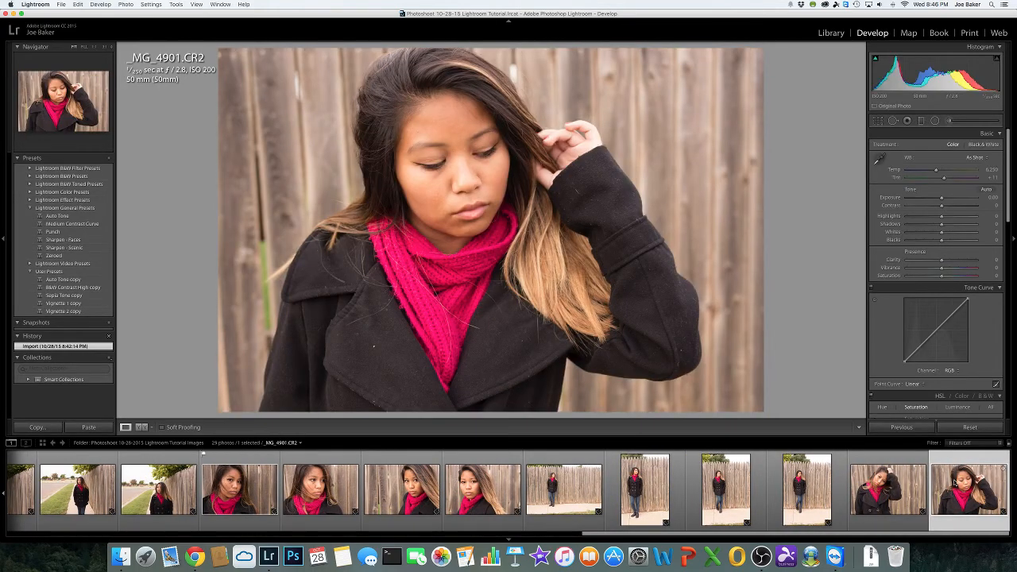
pyautogui.press('p')
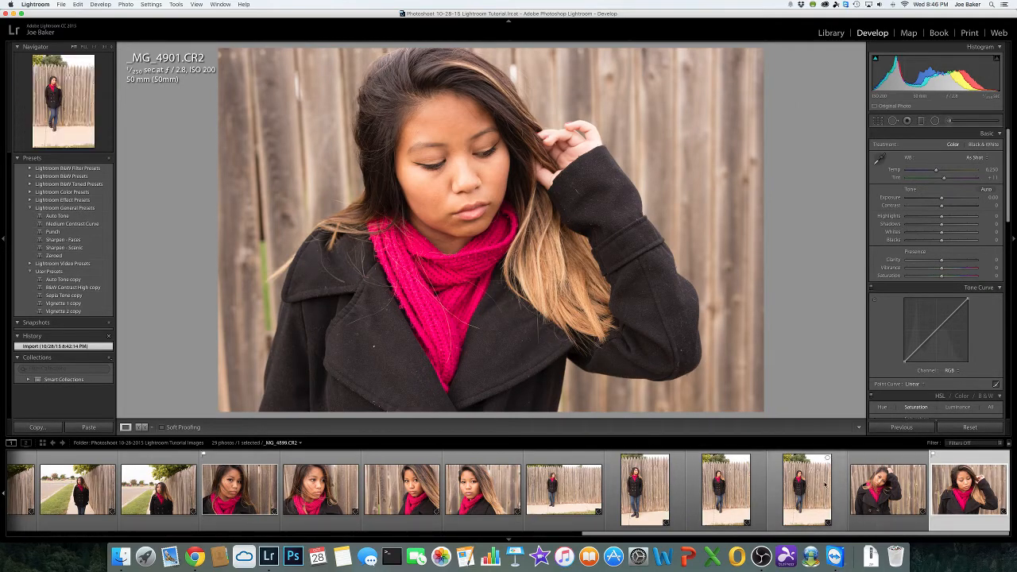
# - Look back over the filmstrip and filter it to show only the flagged photos
pyautogui.hscroll(-5, 825, 491)
pyautogui.hscroll(5, 825, 490)
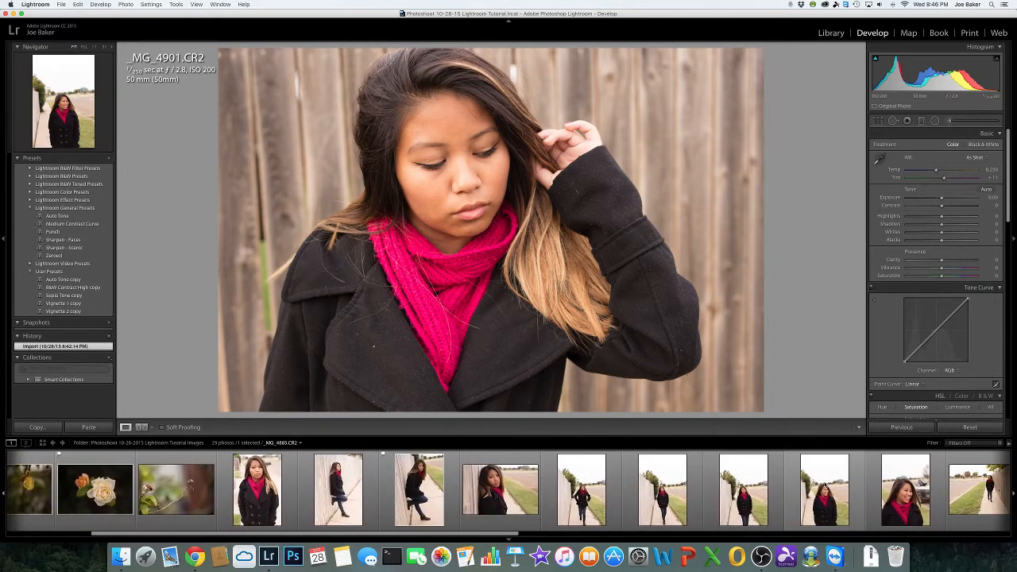
pyautogui.hscroll(1, 824, 486)
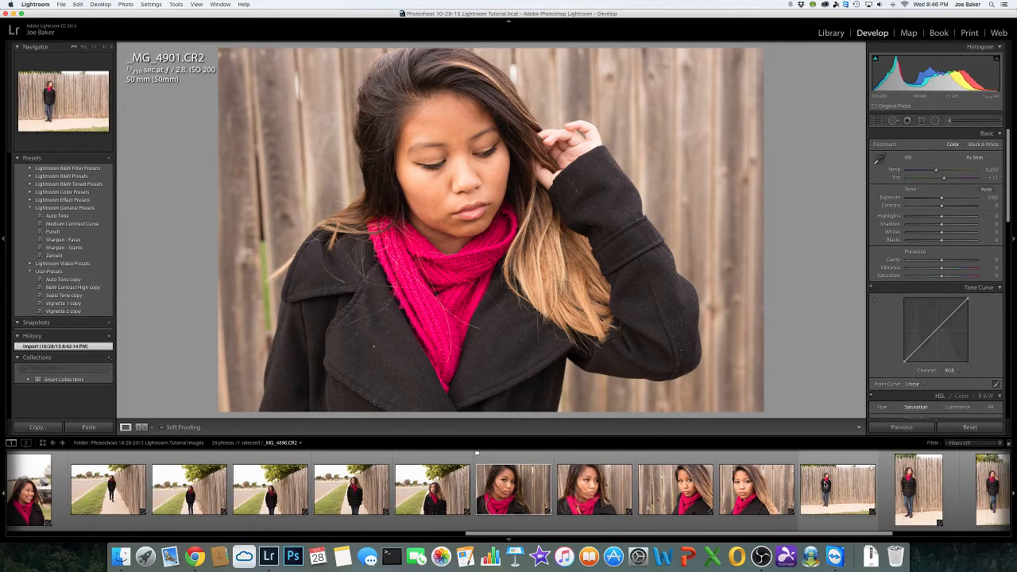
pyautogui.hscroll(4, 803, 484)
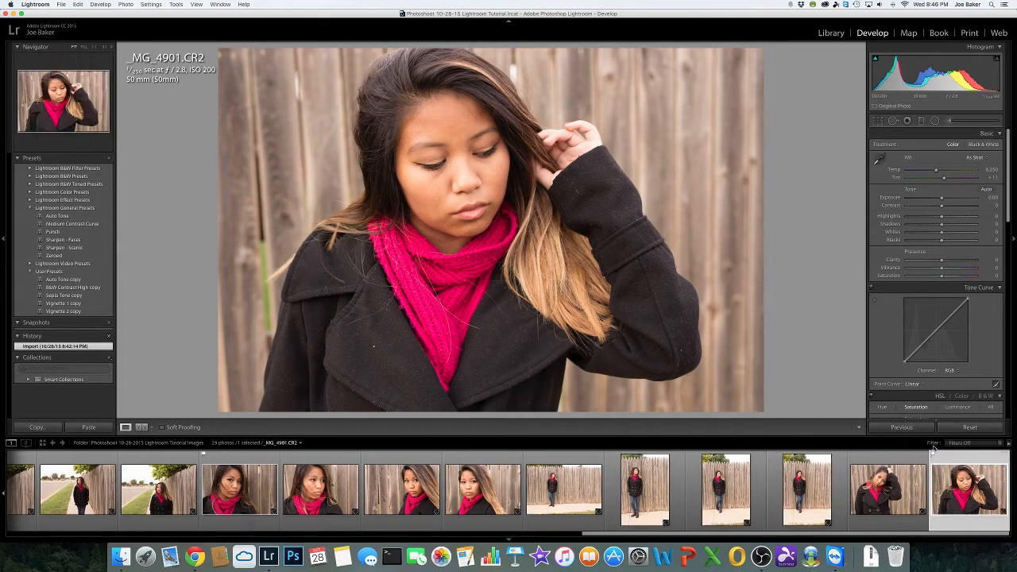
pyautogui.click(1000, 446)
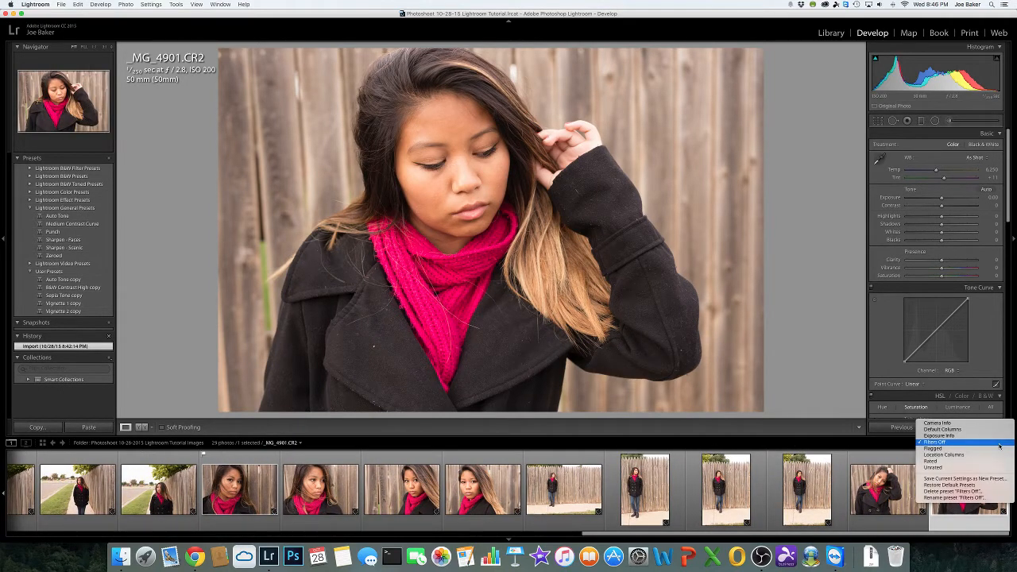
pyautogui.click(934, 448)
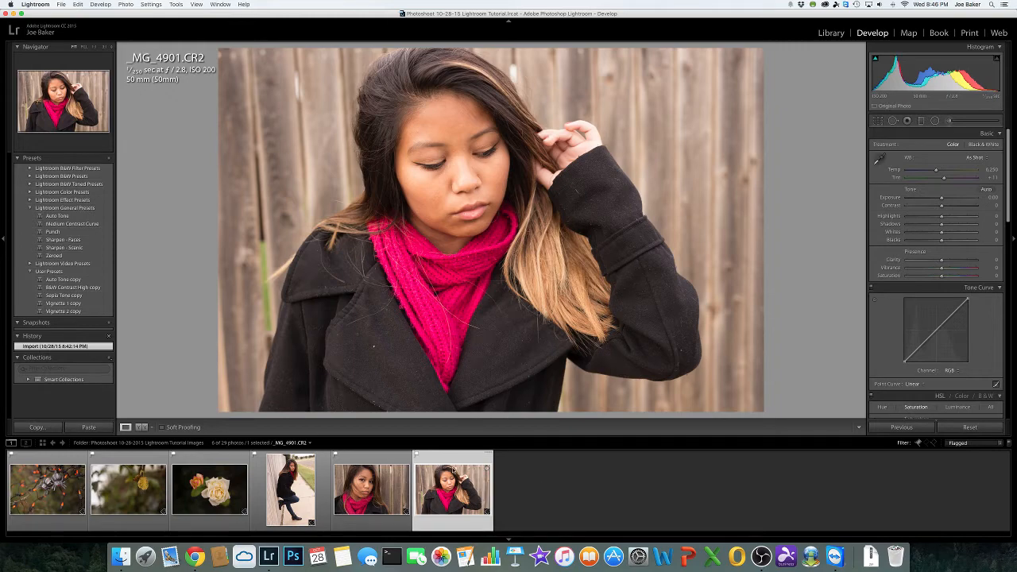
# - Select the flagged spider photo and look through its Develop adjustments, from Basic down to Lens Corrections
pyautogui.click(44, 500)
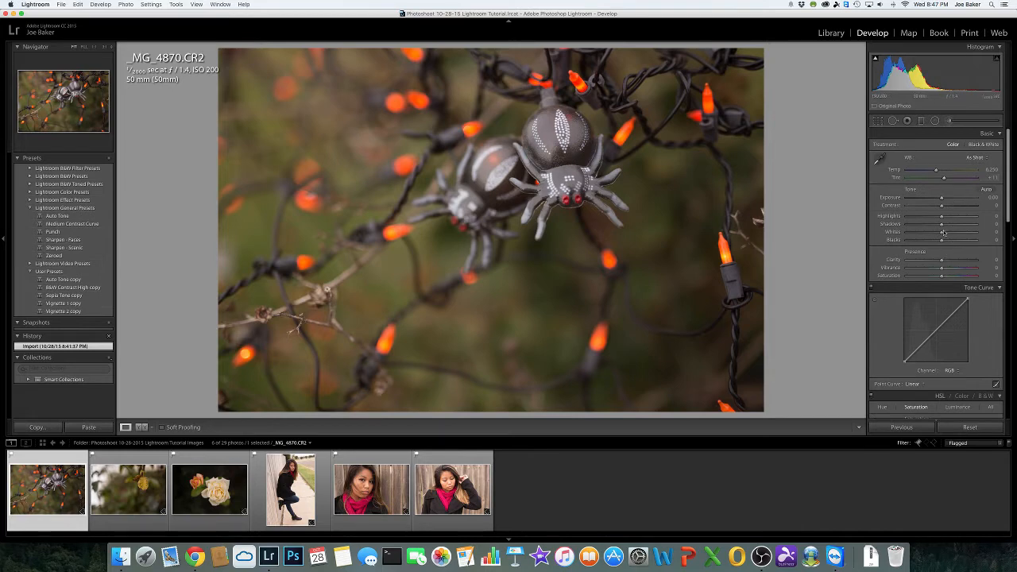
pyautogui.scroll(-5, 917, 191)
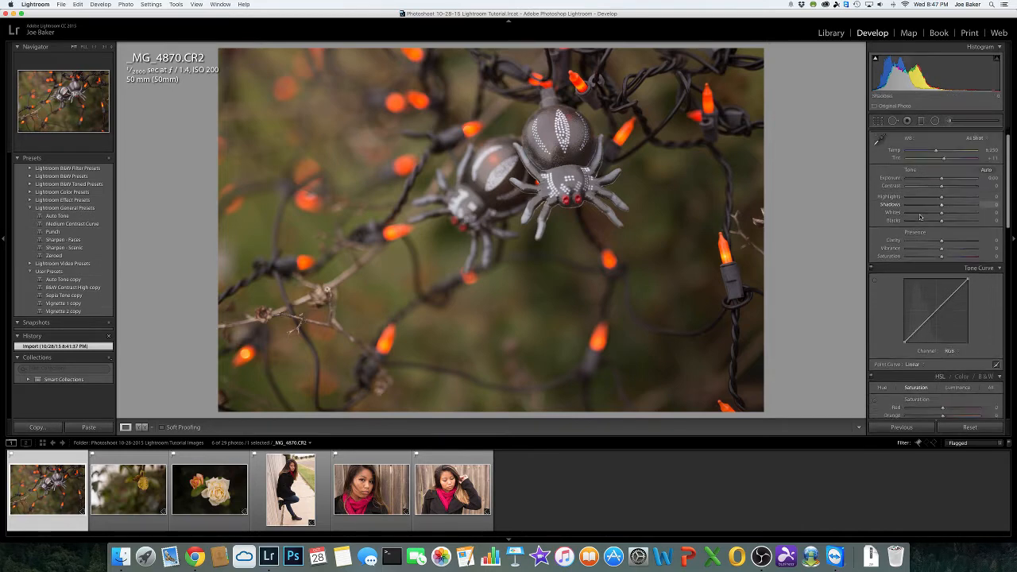
pyautogui.scroll(-10, 919, 216)
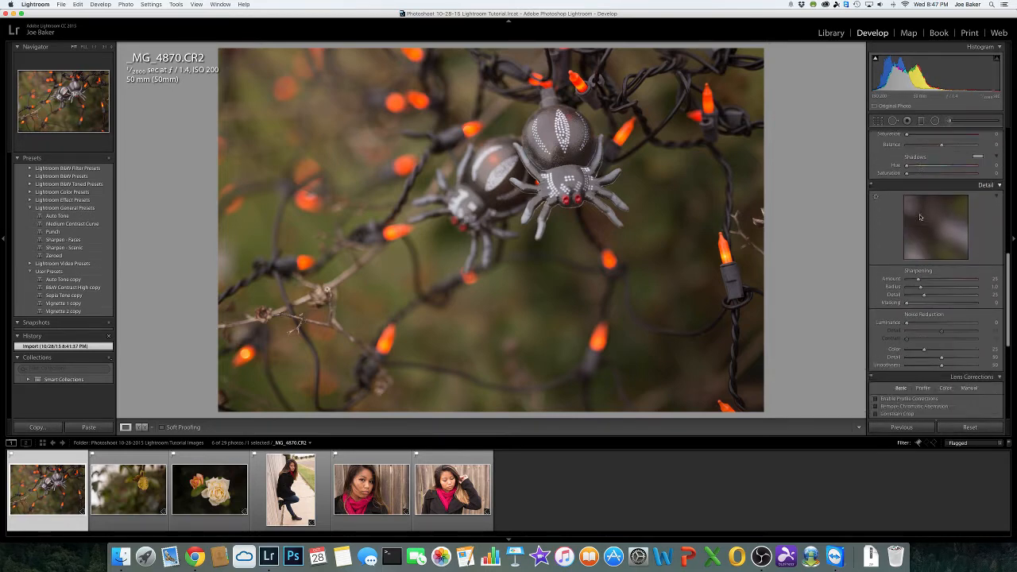
pyautogui.scroll(15, 921, 217)
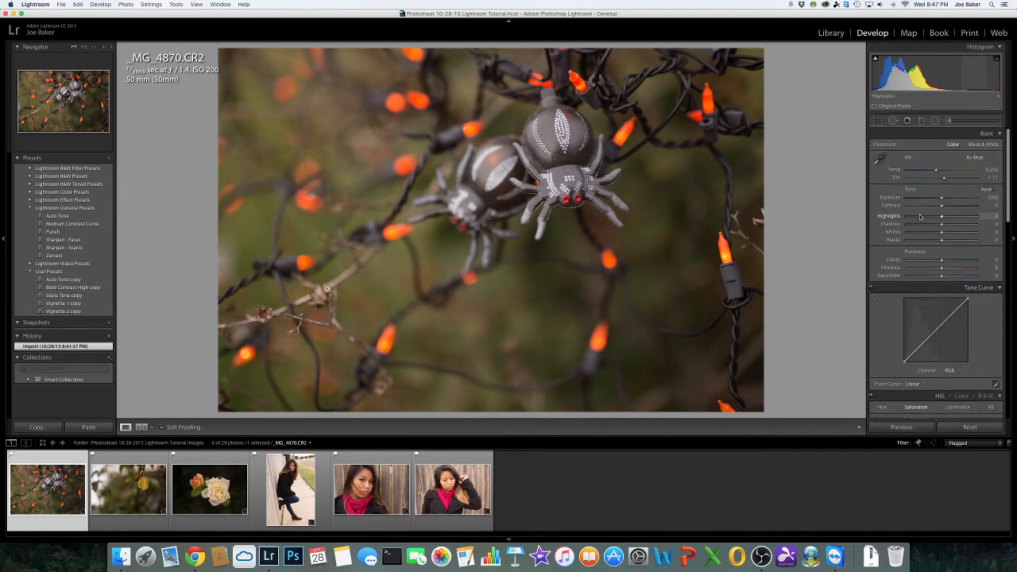
# - Start cropping the spider photo and cycle through the crop guide overlays back to the rule-of-thirds grid
pyautogui.click(879, 121)
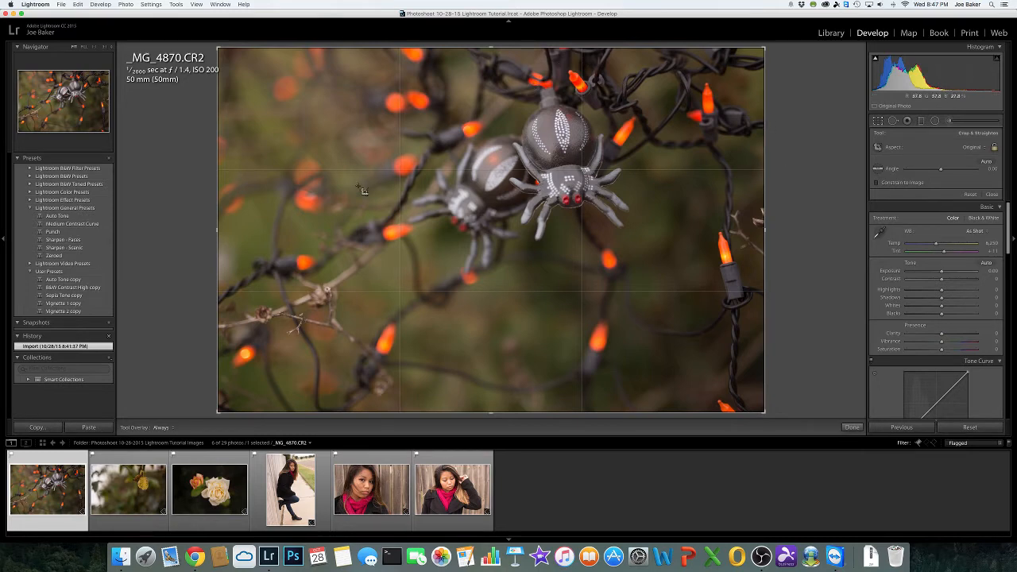
pyautogui.press('o')
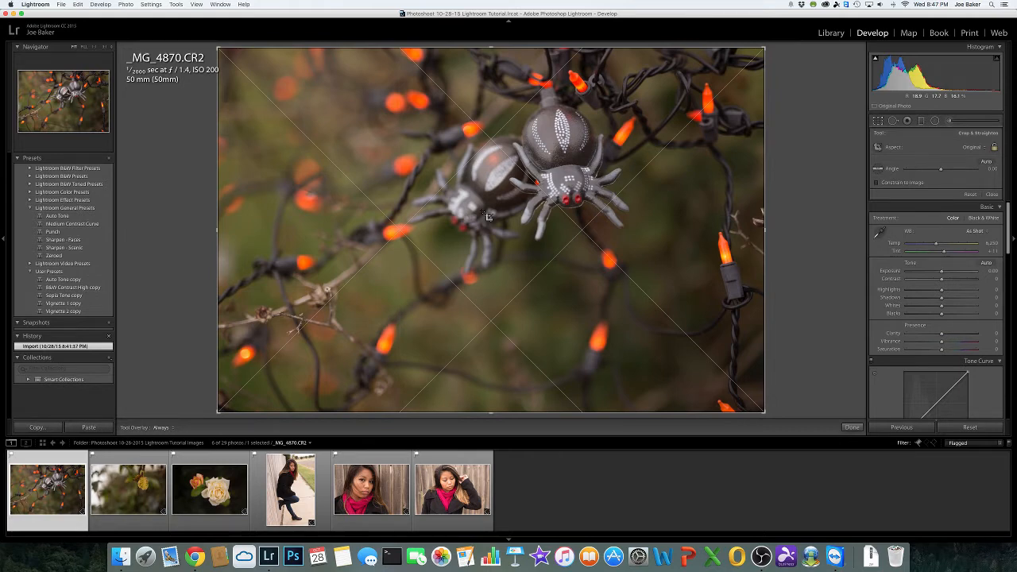
pyautogui.press('o')
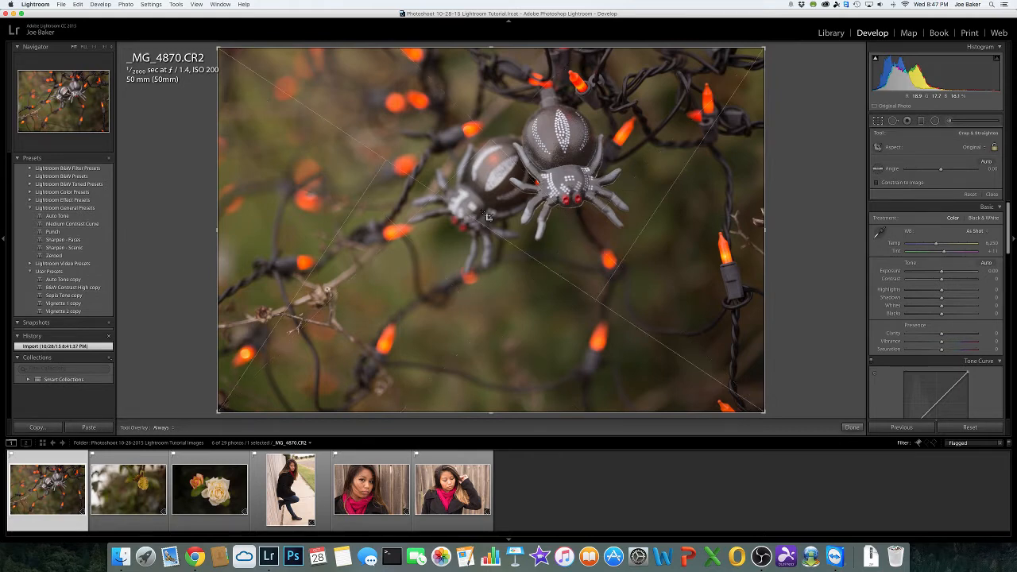
pyautogui.press('o')
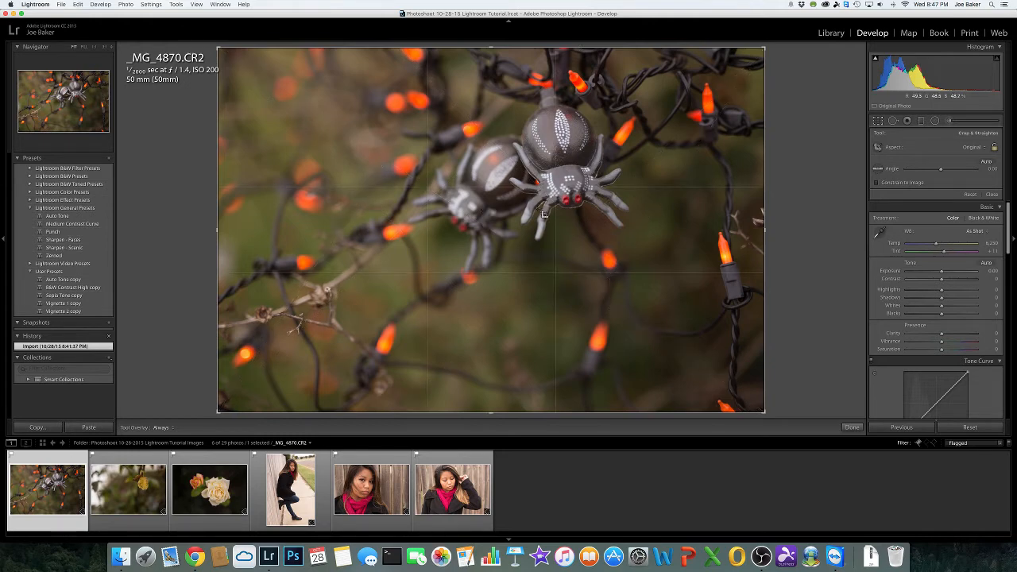
pyautogui.press('o')
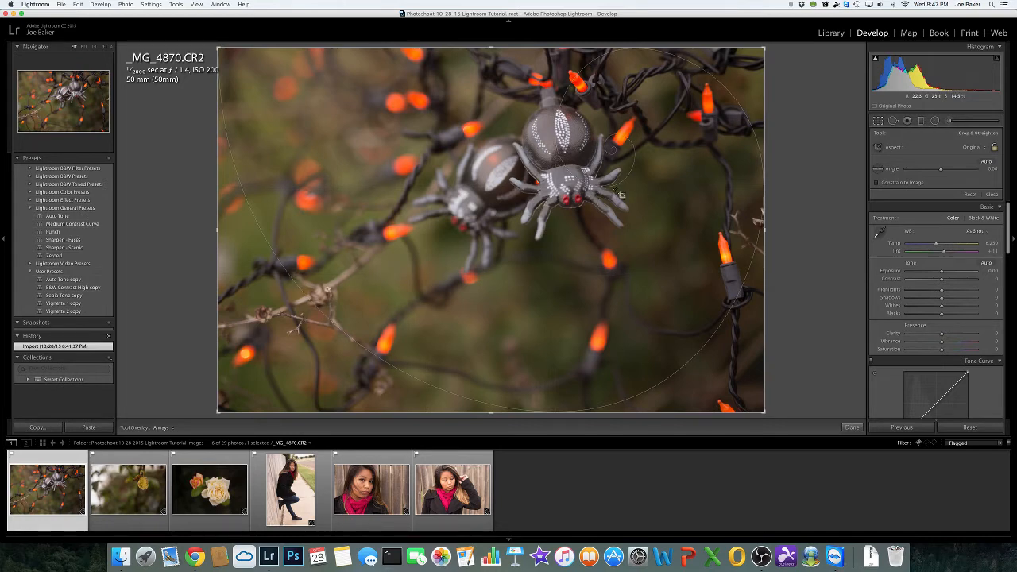
pyautogui.press('o')
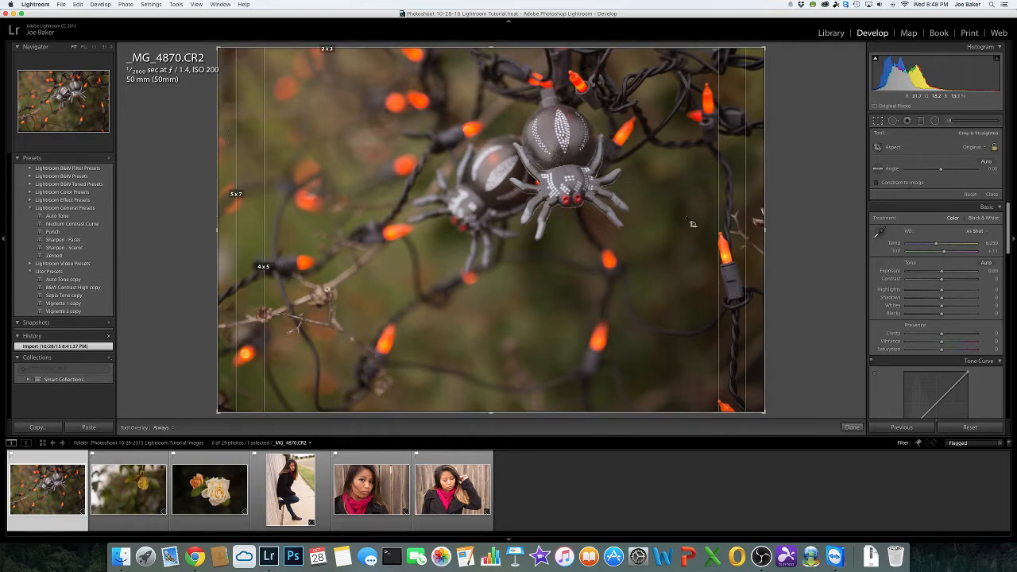
pyautogui.press('o')
pyautogui.press('o')
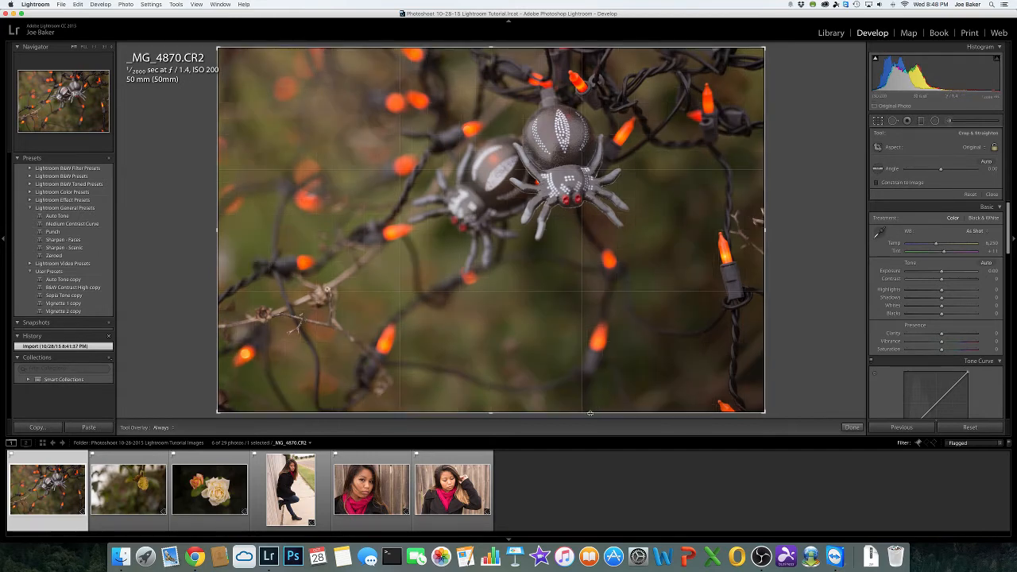
# - Crop the spider photo slightly tighter at its Original aspect, shift the image within the frame and apply the crop
pyautogui.moveTo(588, 413); pyautogui.dragTo(584, 388)
pyautogui.moveTo(612, 267)
pyautogui.mouseDown()
pyautogui.moveTo(627, 261)
pyautogui.moveTo(618, 263)
pyautogui.mouseUp()
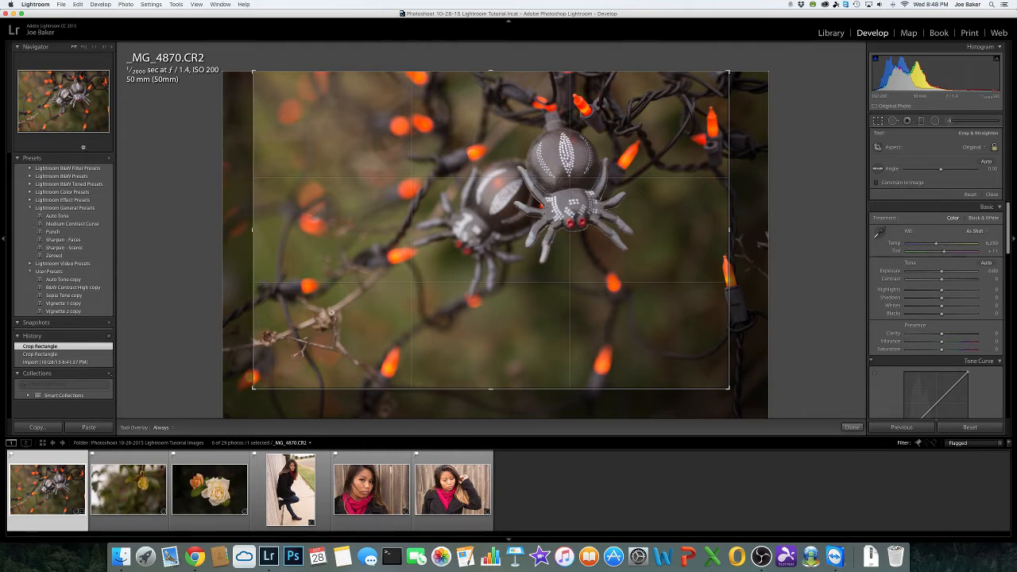
pyautogui.click(852, 427)
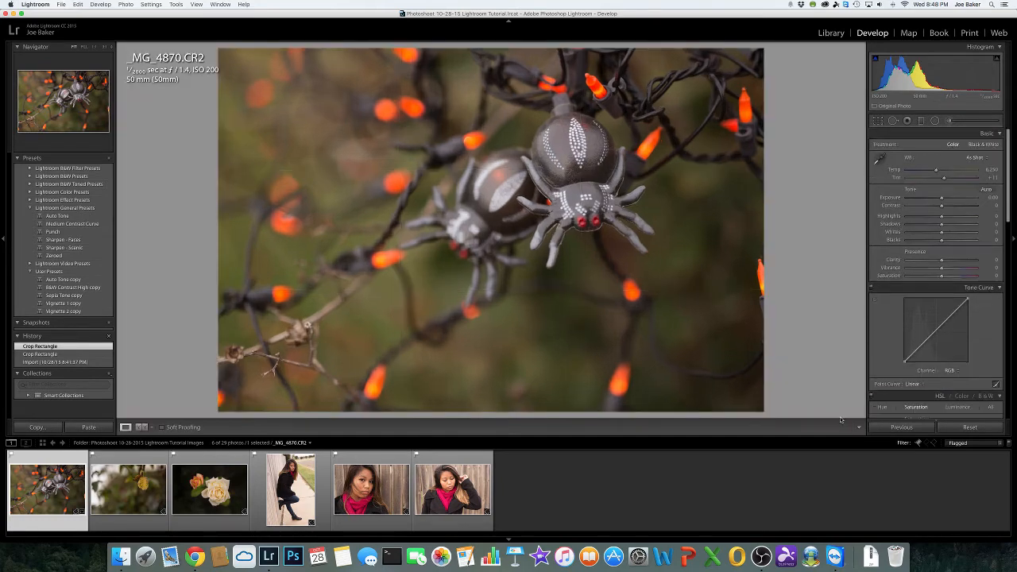
# - Reopen the crop, unlock its aspect ratio and narrow the frame slightly at its right edge
pyautogui.click(878, 121)
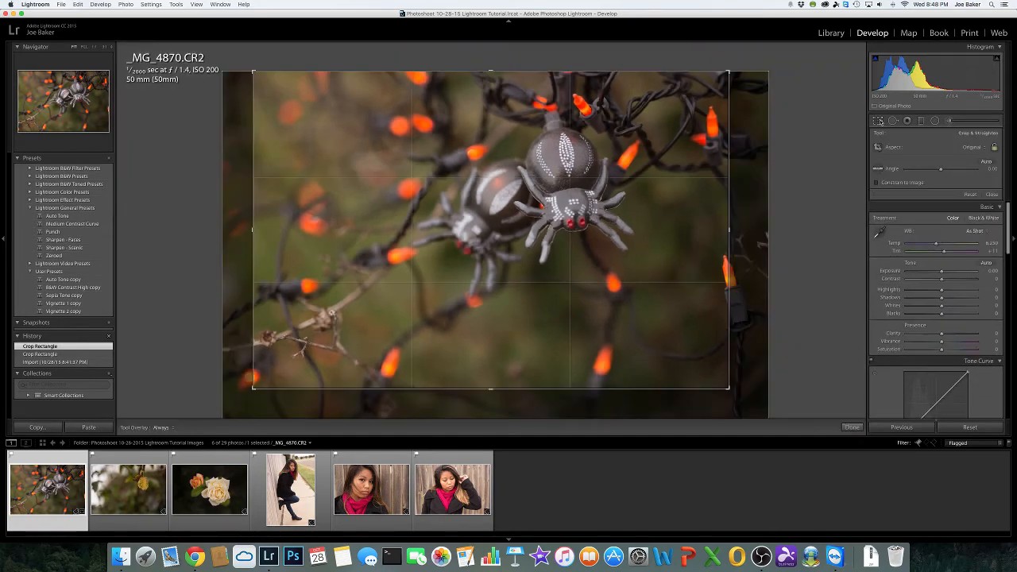
pyautogui.click(983, 149)
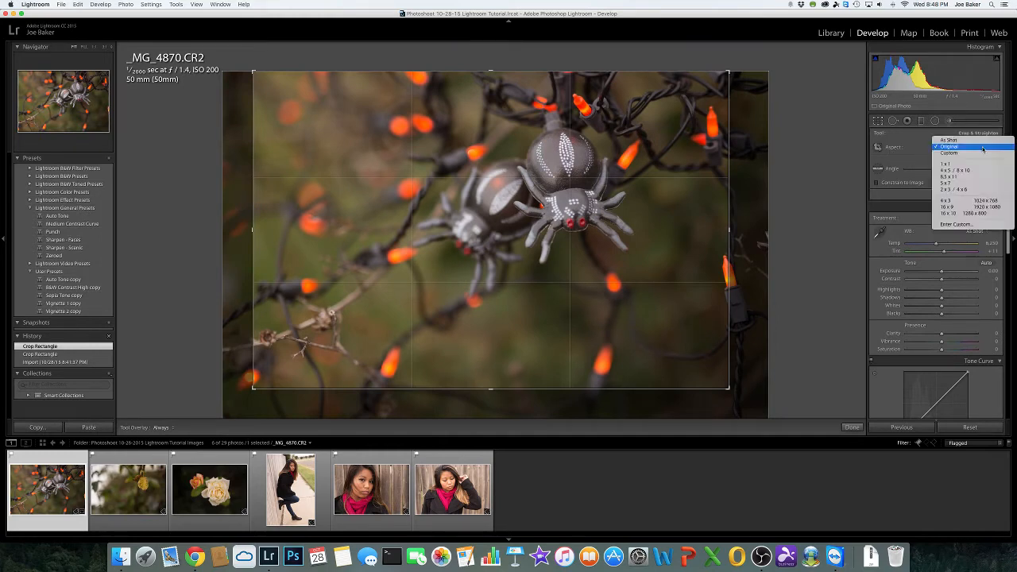
pyautogui.click(983, 148)
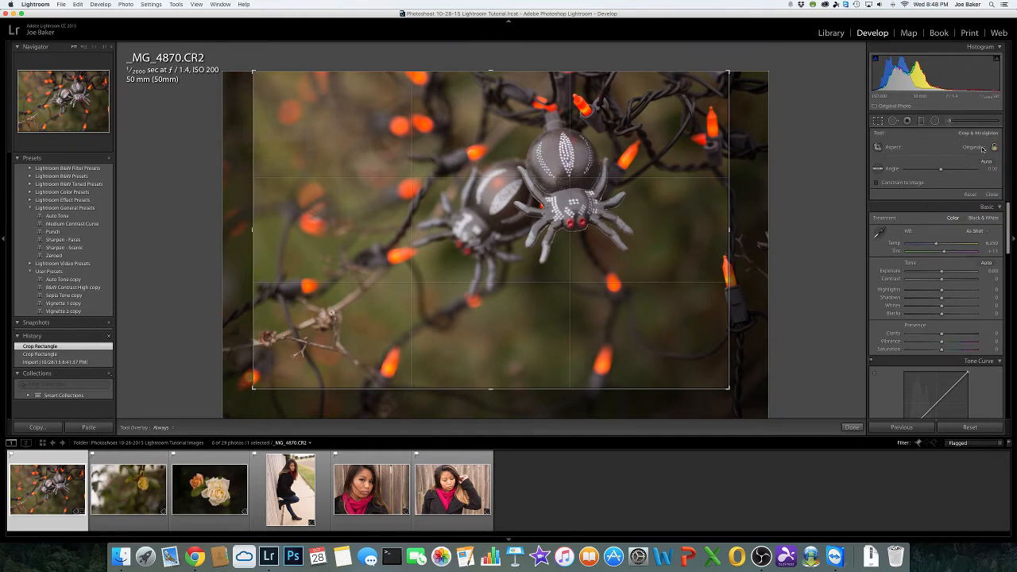
pyautogui.click(994, 149)
pyautogui.moveTo(733, 231)
pyautogui.mouseDown()
pyautogui.moveTo(776, 234)
pyautogui.moveTo(500, 235)
pyautogui.moveTo(810, 241)
pyautogui.moveTo(727, 235)
pyautogui.mouseUp()
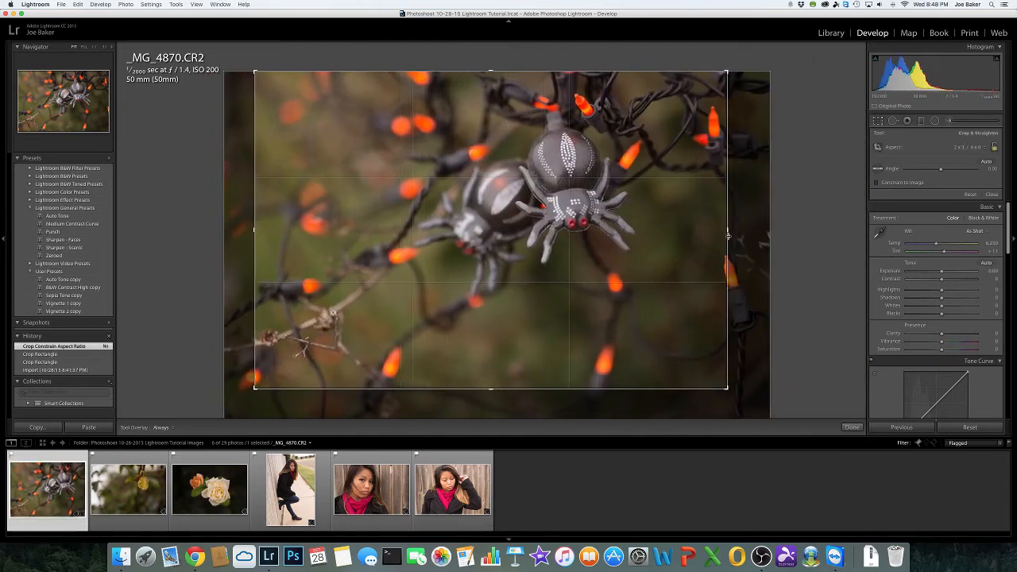
# - Restore the crop's Original aspect, tighten it from the bottom edge, rotate it to an angle of -0.09 and apply it
pyautogui.click(986, 148)
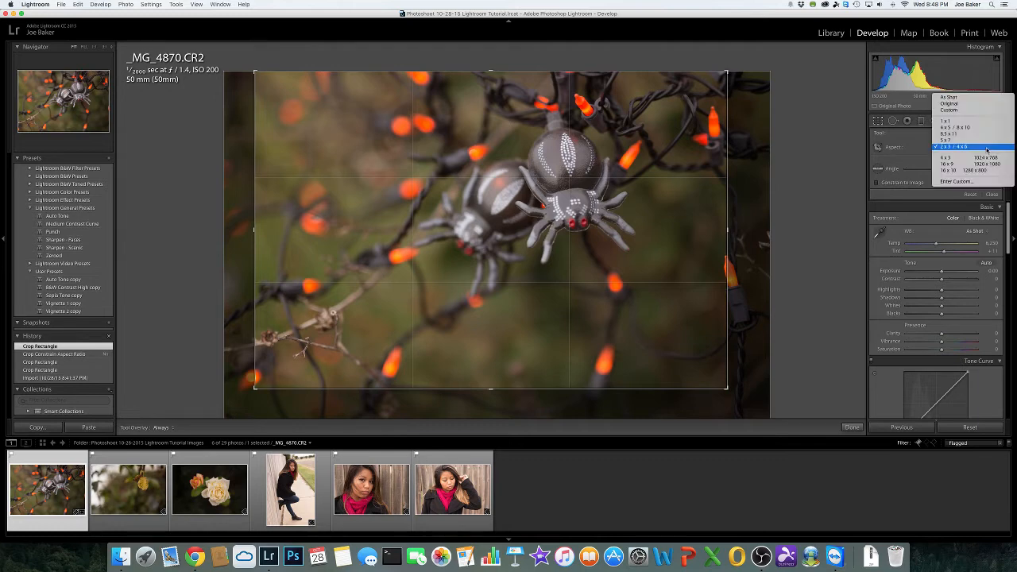
pyautogui.click(956, 106)
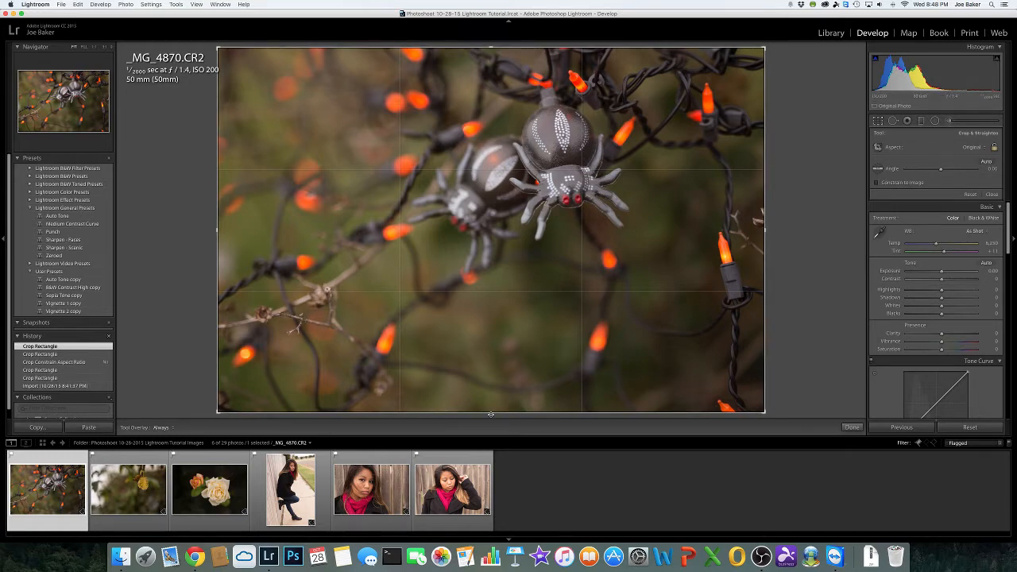
pyautogui.moveTo(492, 414); pyautogui.dragTo(491, 389)
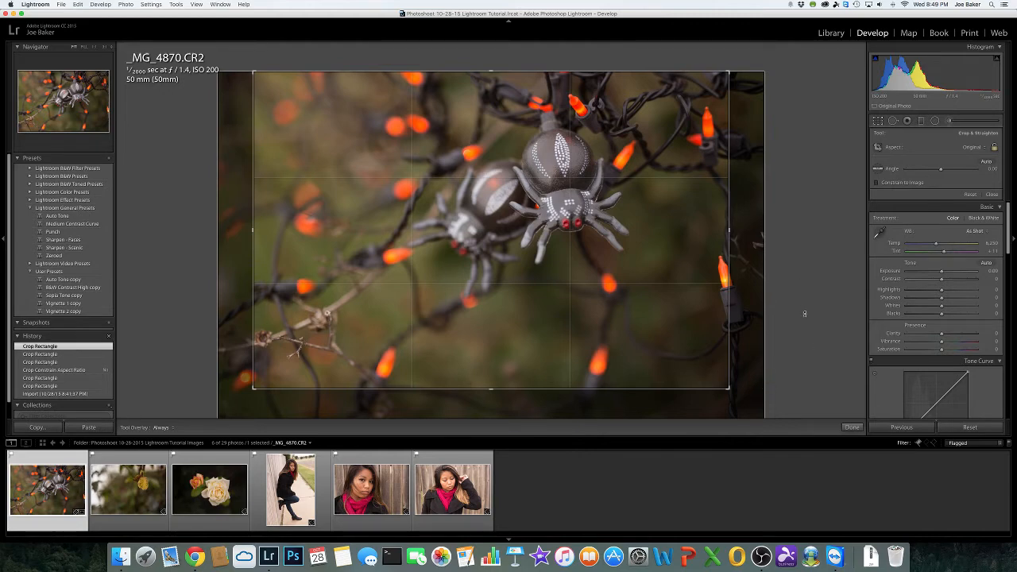
pyautogui.moveTo(747, 231)
pyautogui.mouseDown()
pyautogui.moveTo(745, 241)
pyautogui.moveTo(743, 232)
pyautogui.mouseUp()
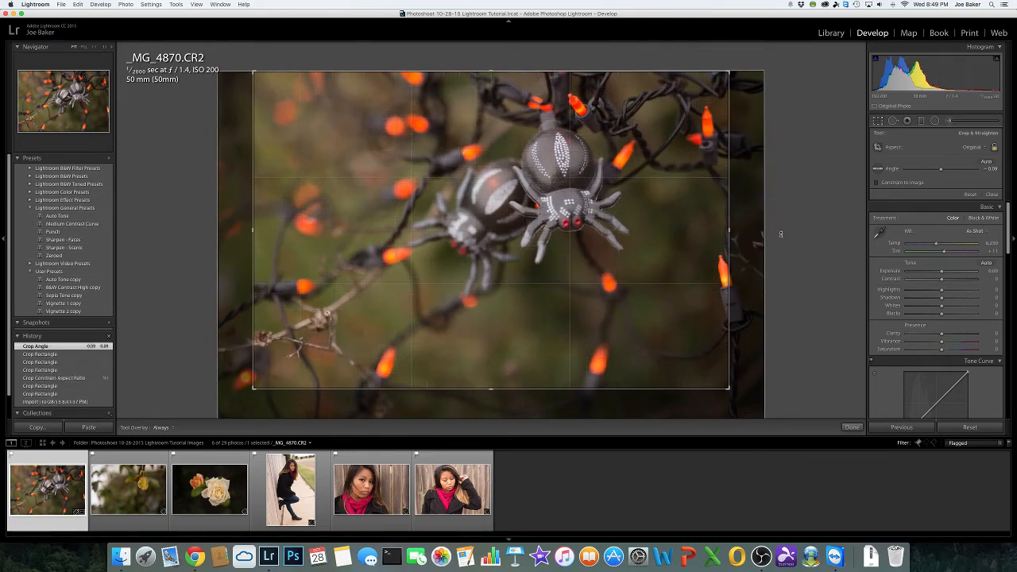
pyautogui.click(852, 428)
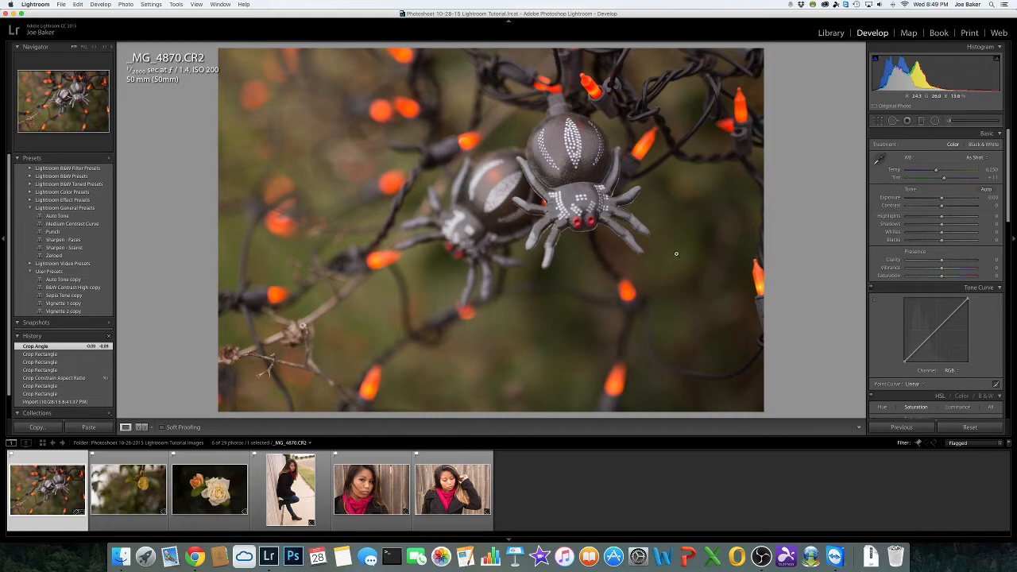
# - Heal the blurred orange light in the photo's upper-left corner using Spot Removal with a brush size of 79
pyautogui.click(894, 121)
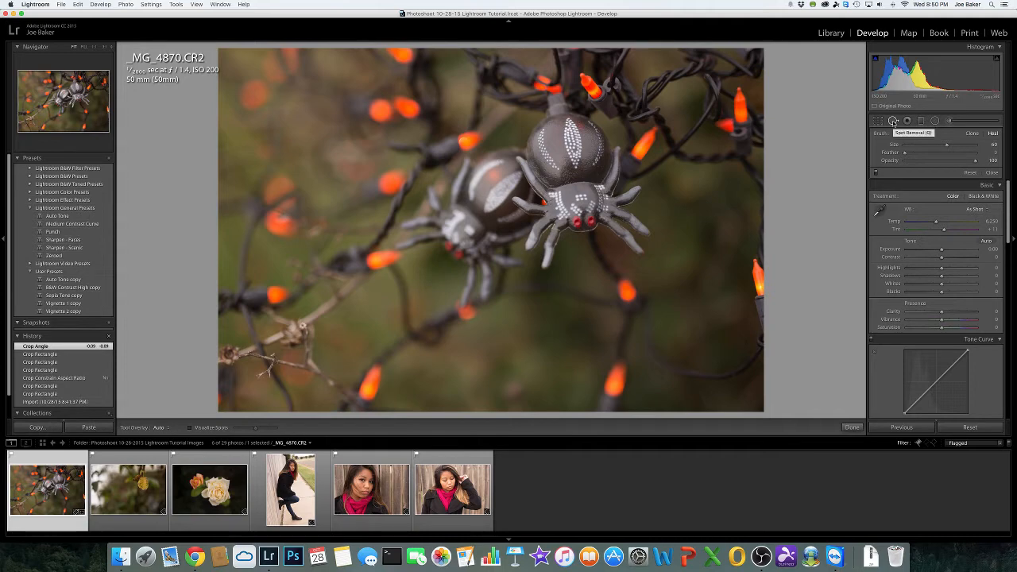
pyautogui.scroll(5, 684, 231)
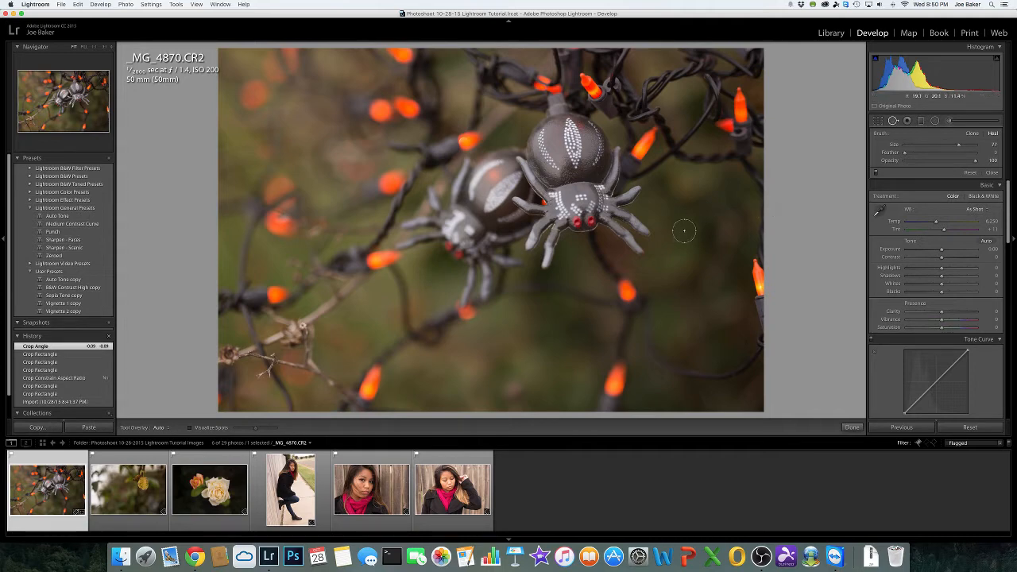
pyautogui.scroll(-3, 684, 231)
pyautogui.scroll(3, 685, 231)
pyautogui.scroll(-3, 684, 231)
pyautogui.scroll(4, 685, 231)
pyautogui.scroll(2, 255, 95)
pyautogui.scroll(1, 254, 95)
pyautogui.click(255, 95)
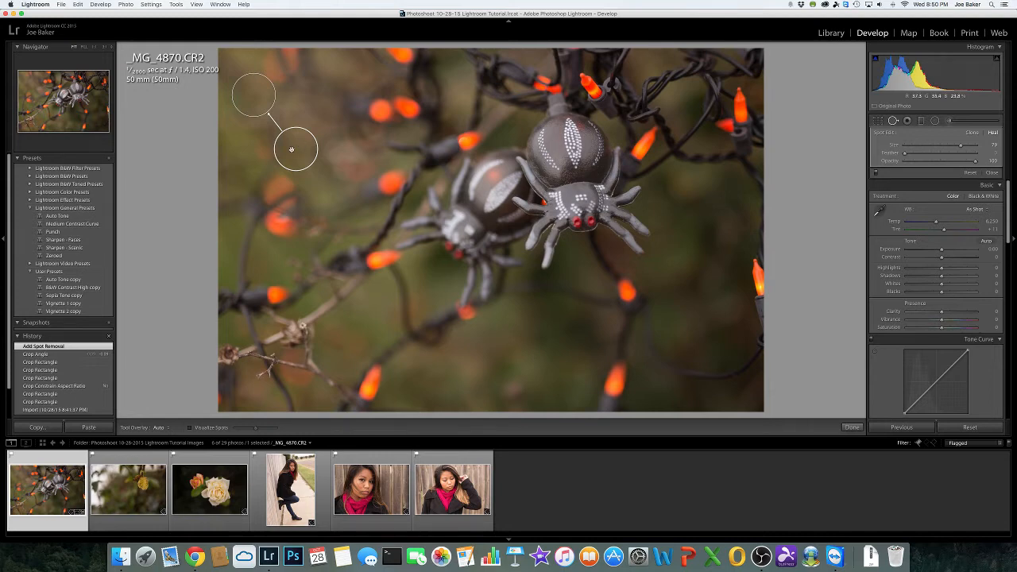
# - Move the healing spot's source area slightly up and to the right, and finish the spot removal
pyautogui.moveTo(298, 151)
pyautogui.mouseDown()
pyautogui.moveTo(305, 120)
pyautogui.moveTo(296, 131)
pyautogui.mouseUp()
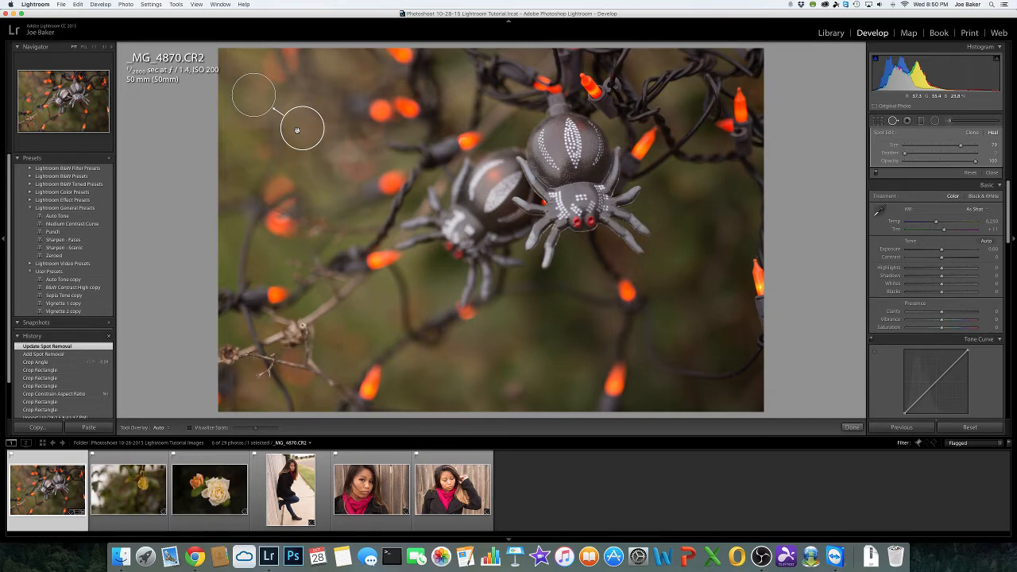
pyautogui.moveTo(297, 130)
pyautogui.mouseDown()
pyautogui.moveTo(290, 137)
pyautogui.moveTo(313, 119)
pyautogui.moveTo(306, 125)
pyautogui.mouseUp()
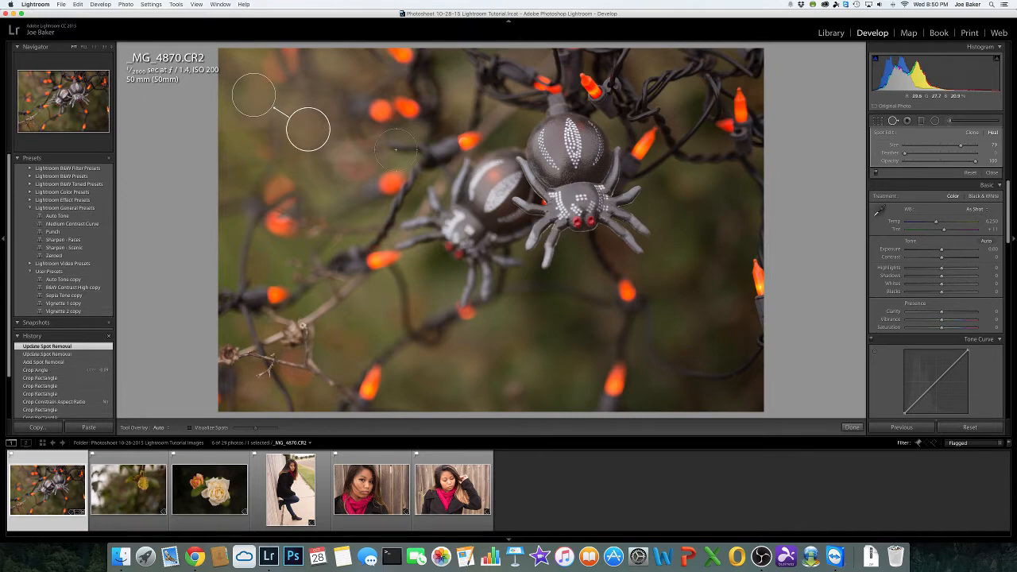
pyautogui.click(852, 428)
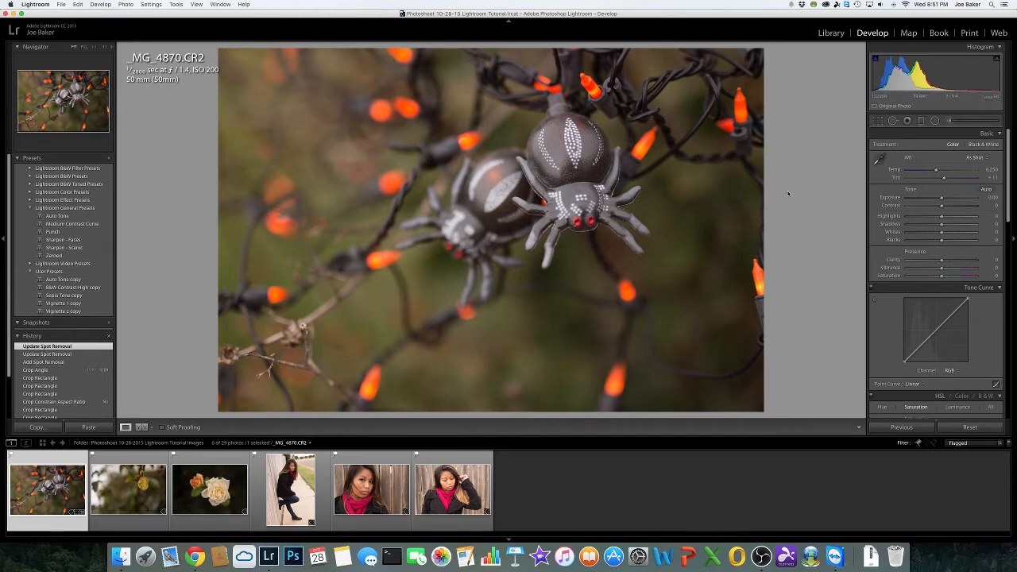
# - Delete the healing spot from the photo's upper-left corner and leave Spot Removal
pyautogui.press('q')
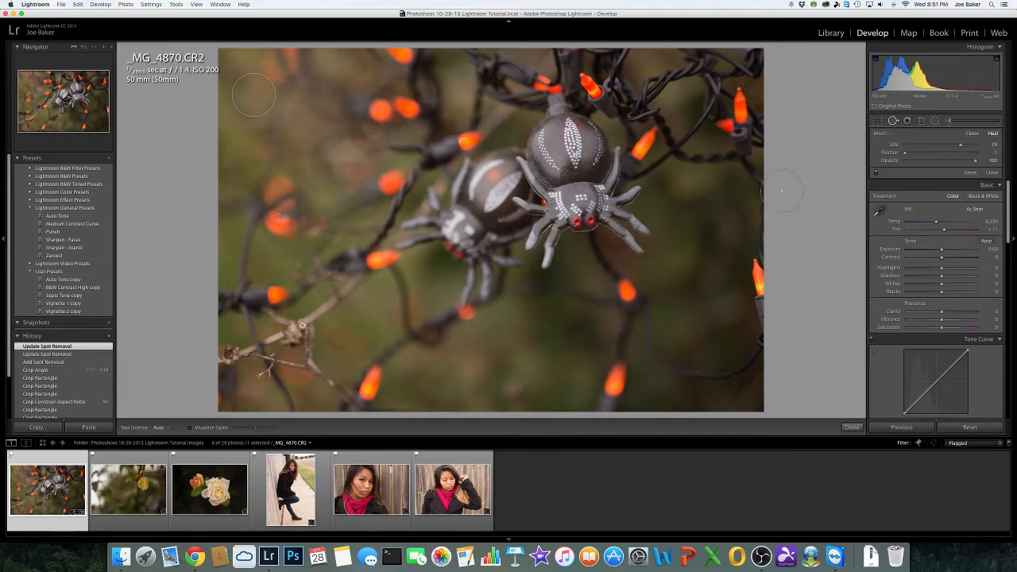
pyautogui.rightClick(255, 96)
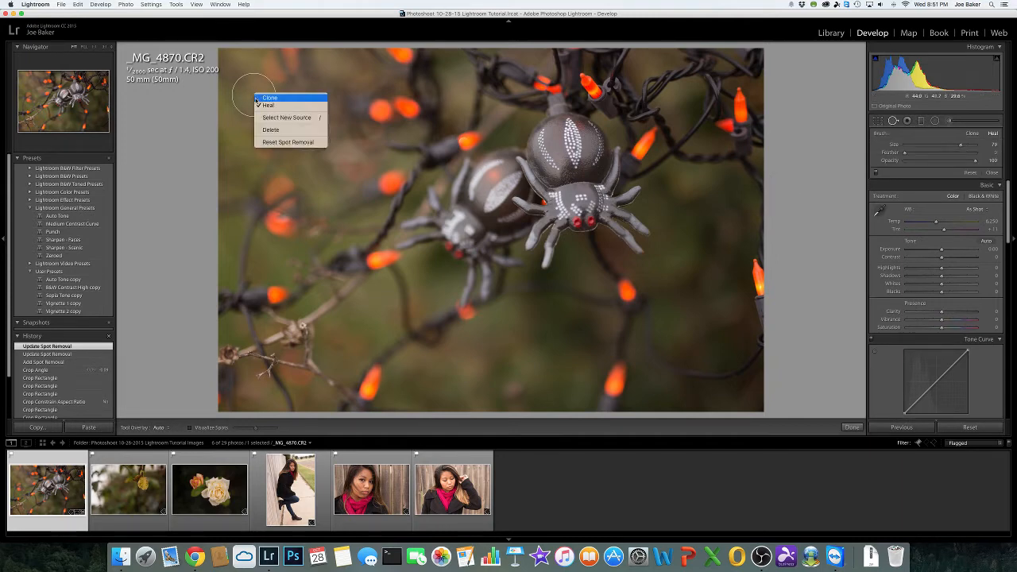
pyautogui.click(271, 129)
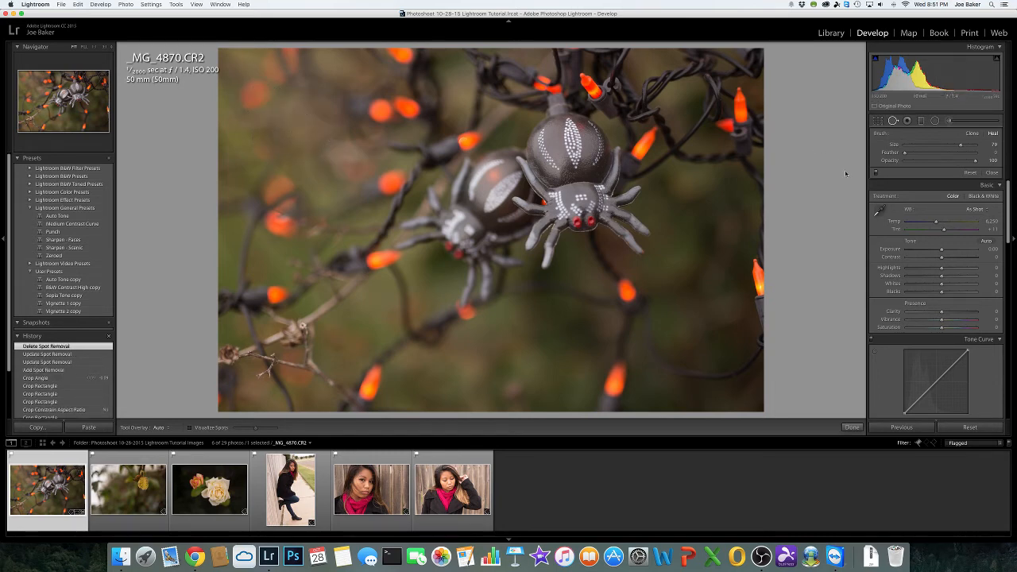
pyautogui.click(852, 427)
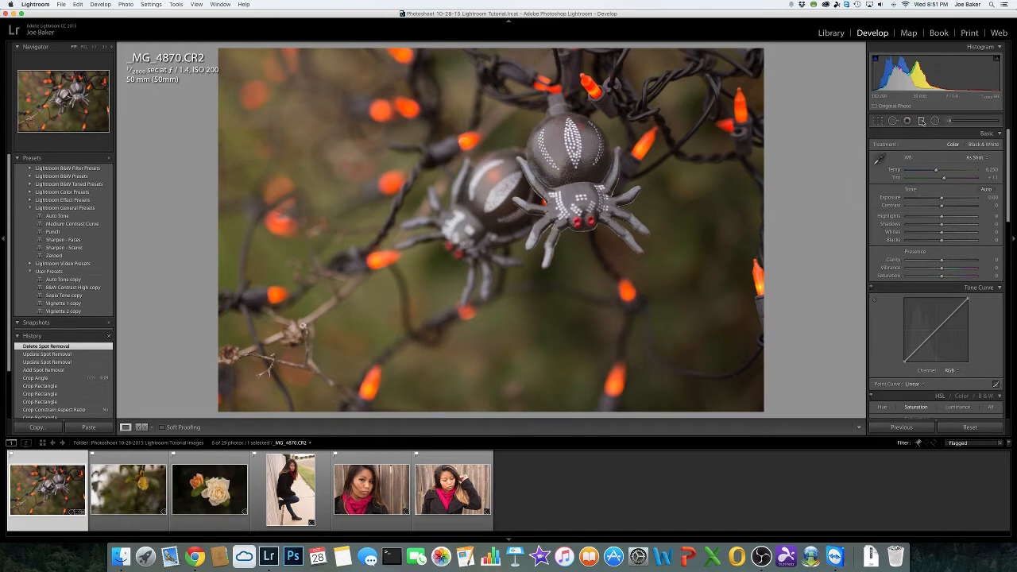
# - Draw a graduated filter from the photo's top edge to below its middle, testing a brighter exposure before resetting it to 0.00
pyautogui.click(921, 122)
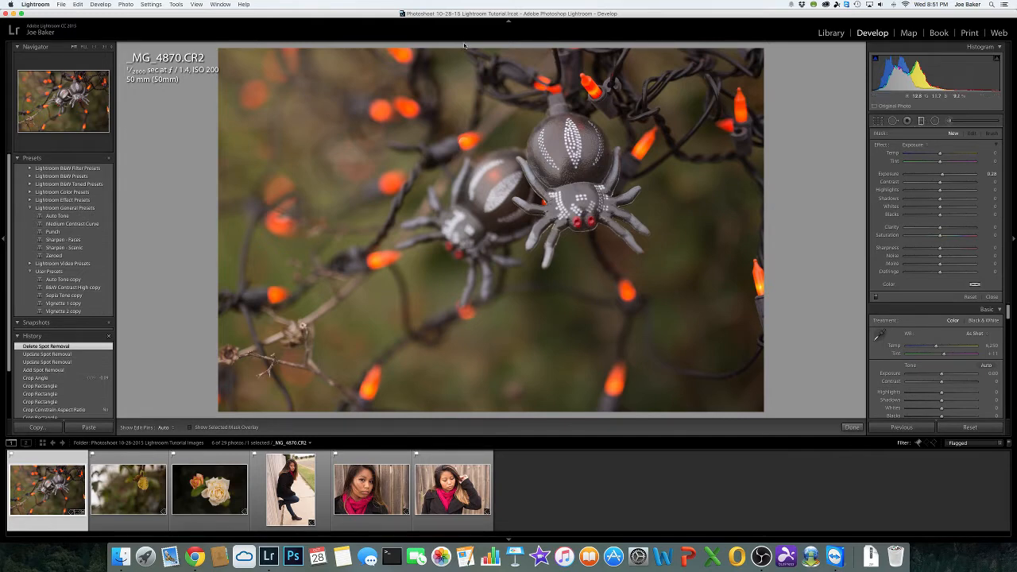
pyautogui.moveTo(482, 51); pyautogui.dragTo(492, 268)
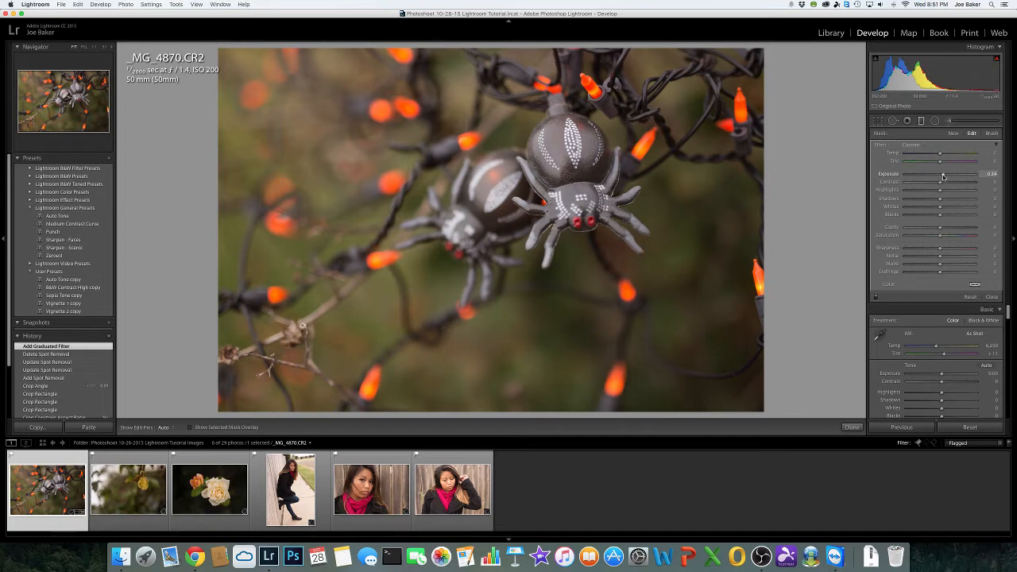
pyautogui.moveTo(944, 176); pyautogui.dragTo(969, 176)
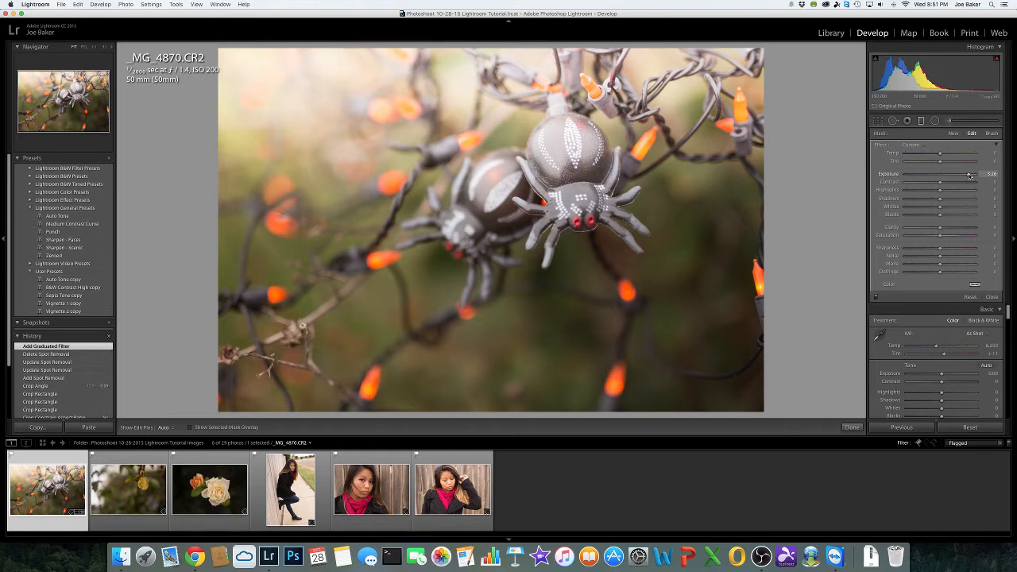
pyautogui.moveTo(970, 176); pyautogui.dragTo(879, 177)
pyautogui.doubleClick(879, 176)
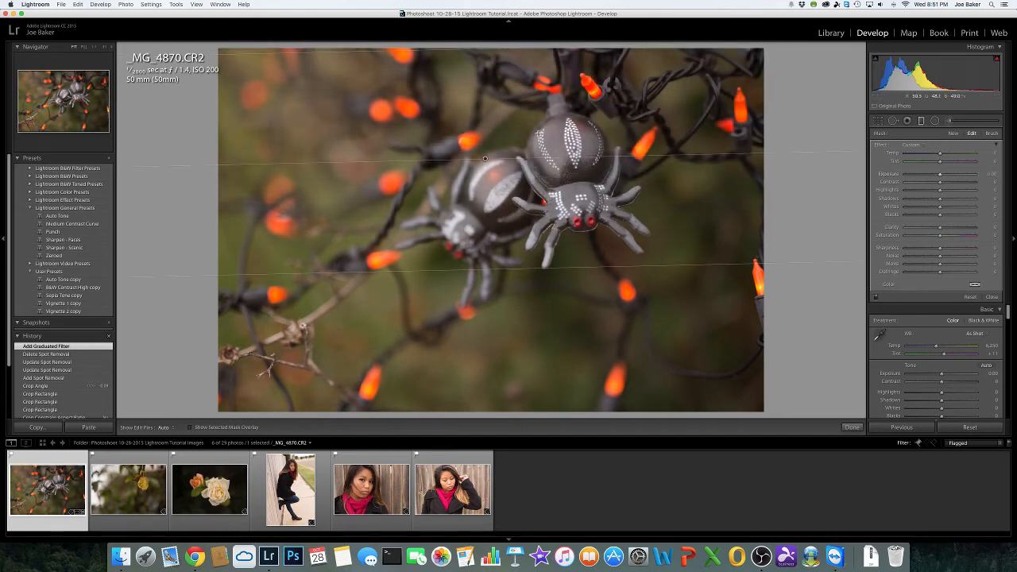
# - Check the graduated filter's pin options without choosing one, and turn on its selected mask overlay
pyautogui.rightClick(485, 159)
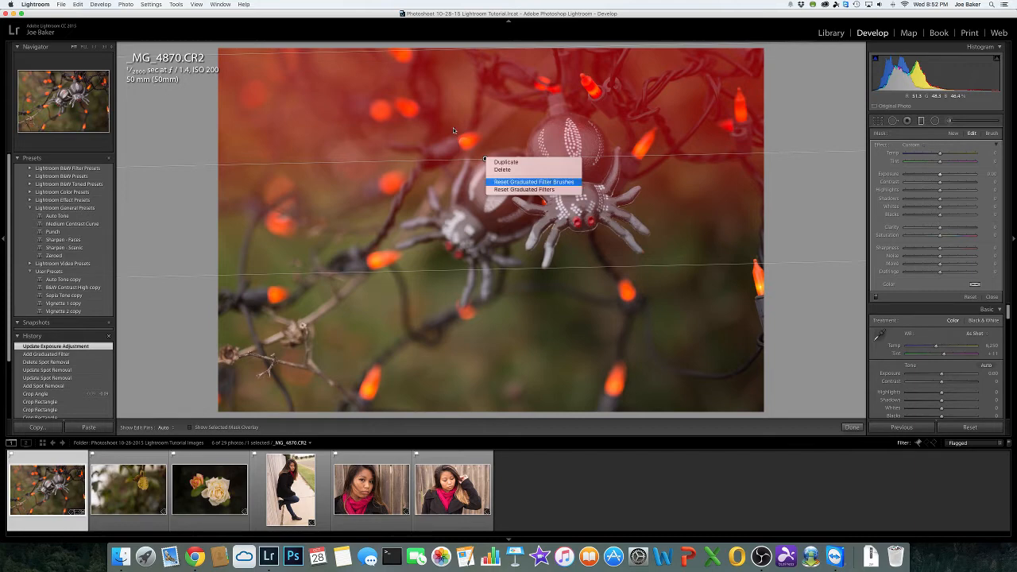
pyautogui.press('Return')
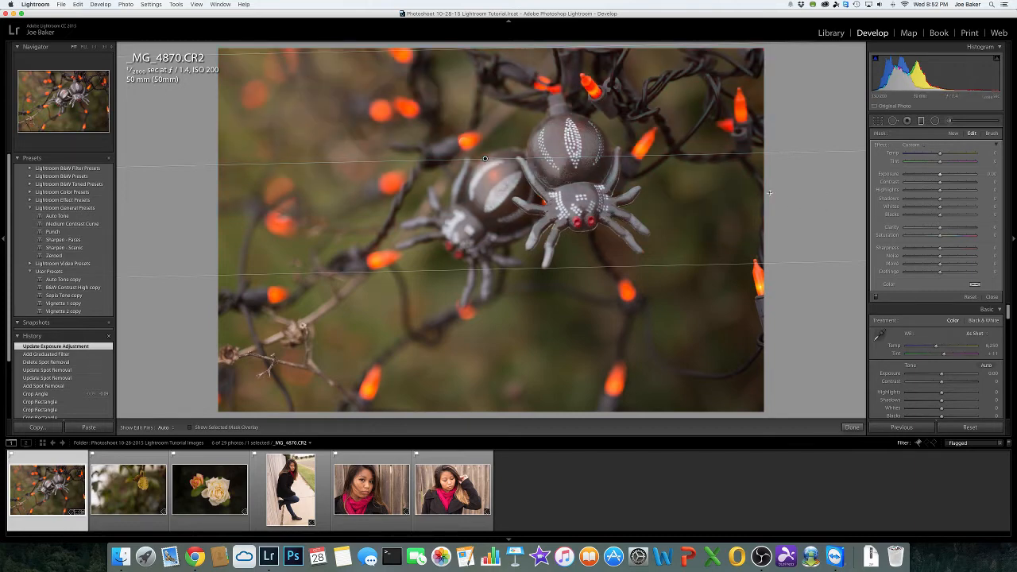
pyautogui.press('o')
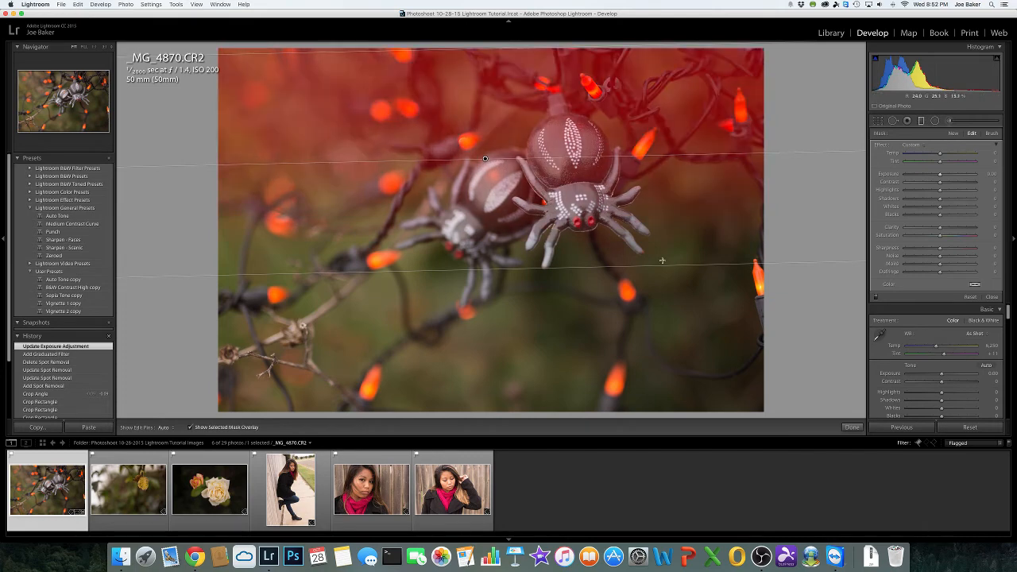
# - Toggle the selected mask overlay, leaving it off, and delete the graduated filter
pyautogui.press('o')
pyautogui.press('o')
pyautogui.press('o')
pyautogui.rightClick(485, 159)
pyautogui.click(509, 163)
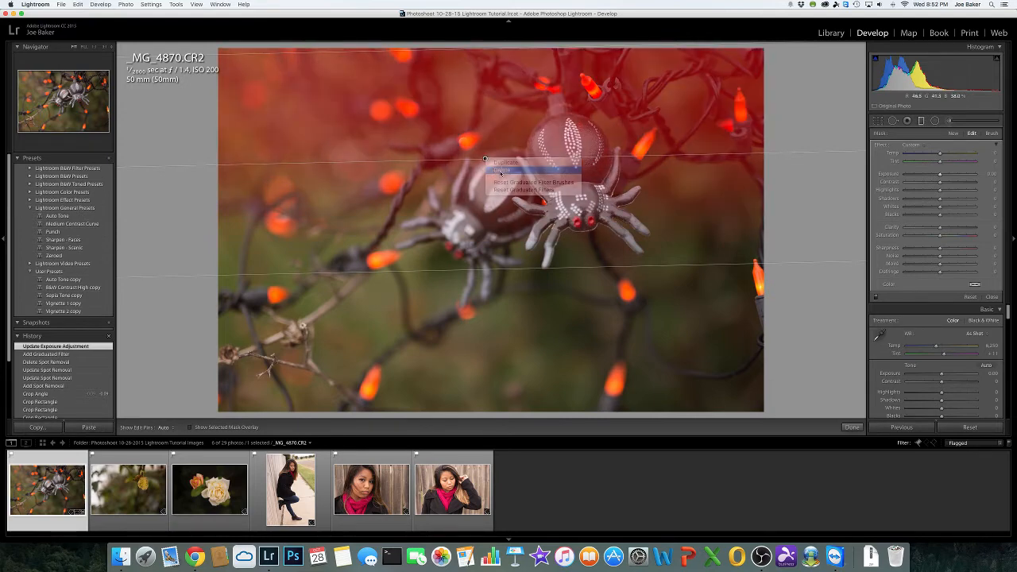
# - Draw a radial filter around the rear spider and lower its exposure to -4.00
pyautogui.click(936, 121)
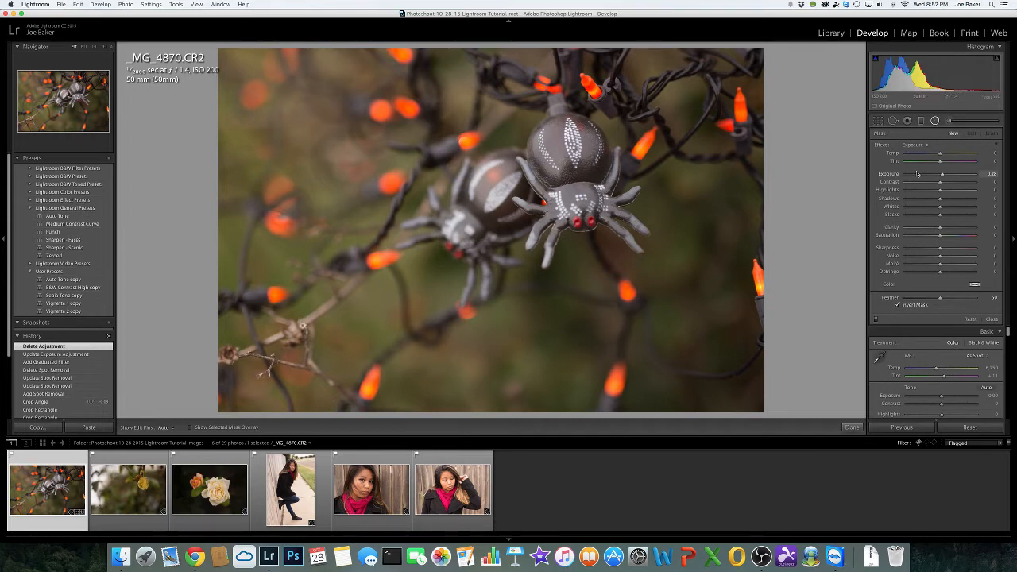
pyautogui.moveTo(445, 135); pyautogui.dragTo(550, 47)
pyautogui.moveTo(446, 135); pyautogui.dragTo(489, 189)
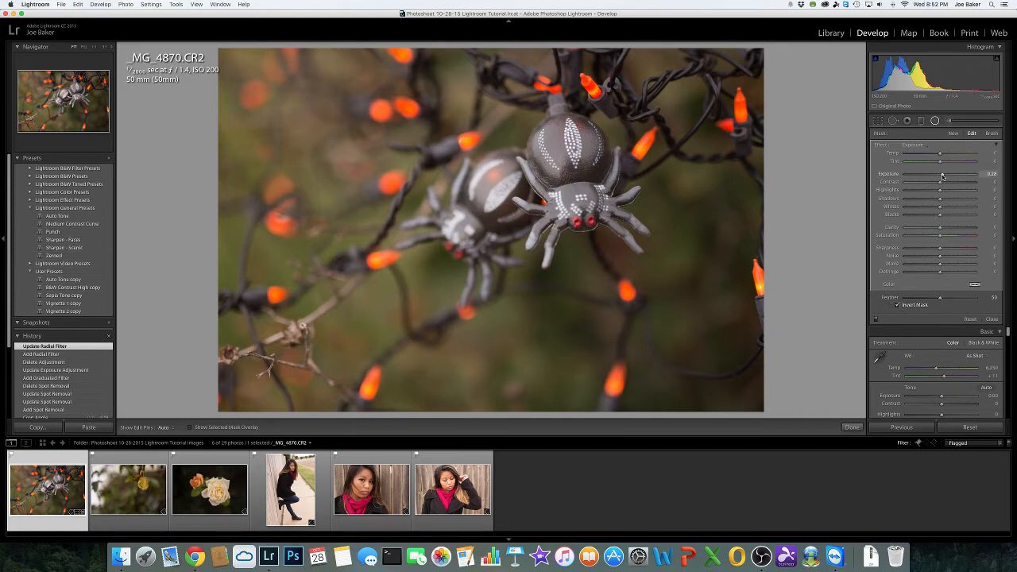
pyautogui.moveTo(943, 175); pyautogui.dragTo(889, 180)
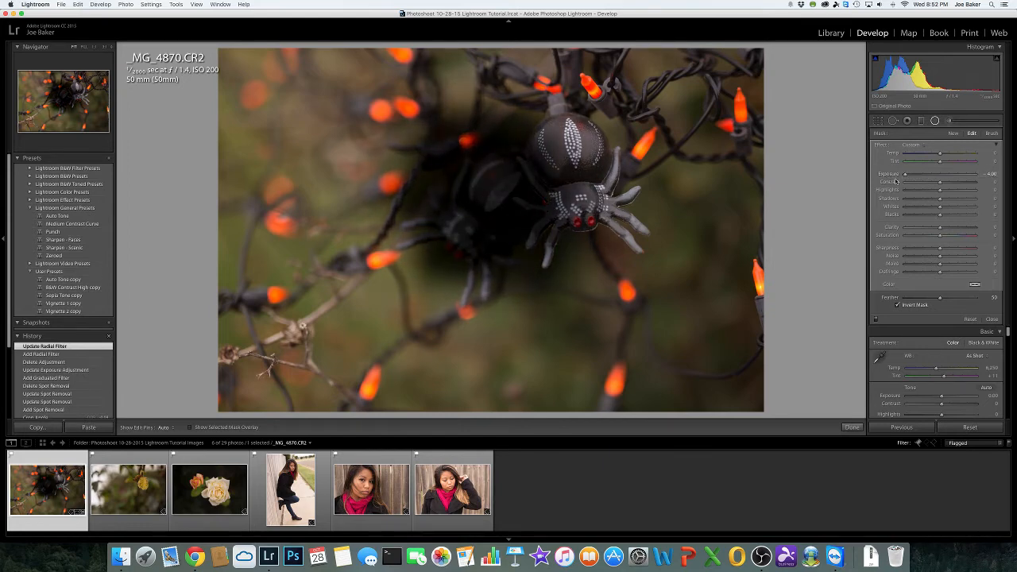
# - Turn the radial filter's Invert Mask off and back on, and return its exposure to 0.00
pyautogui.click(898, 306)
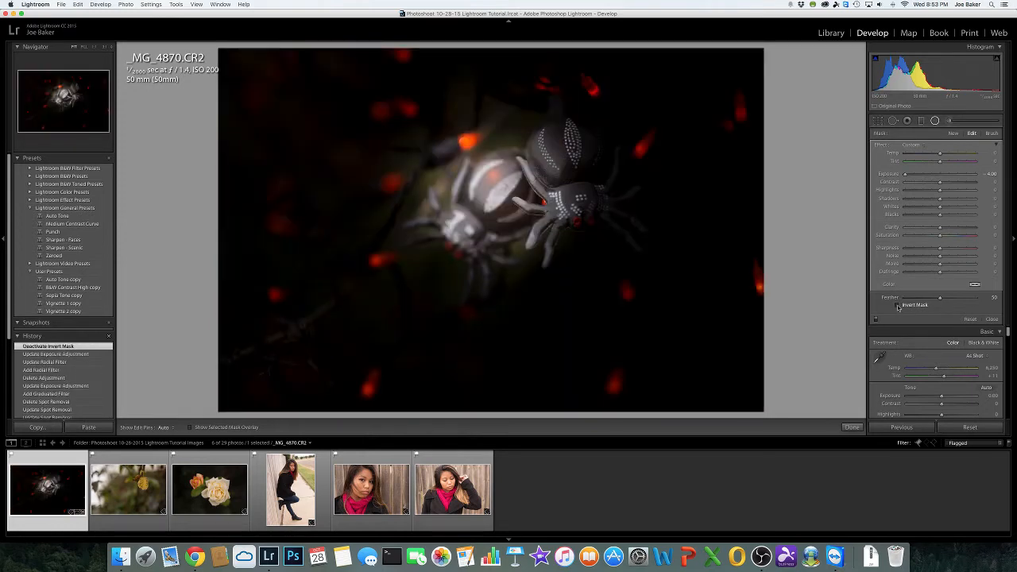
pyautogui.click(898, 306)
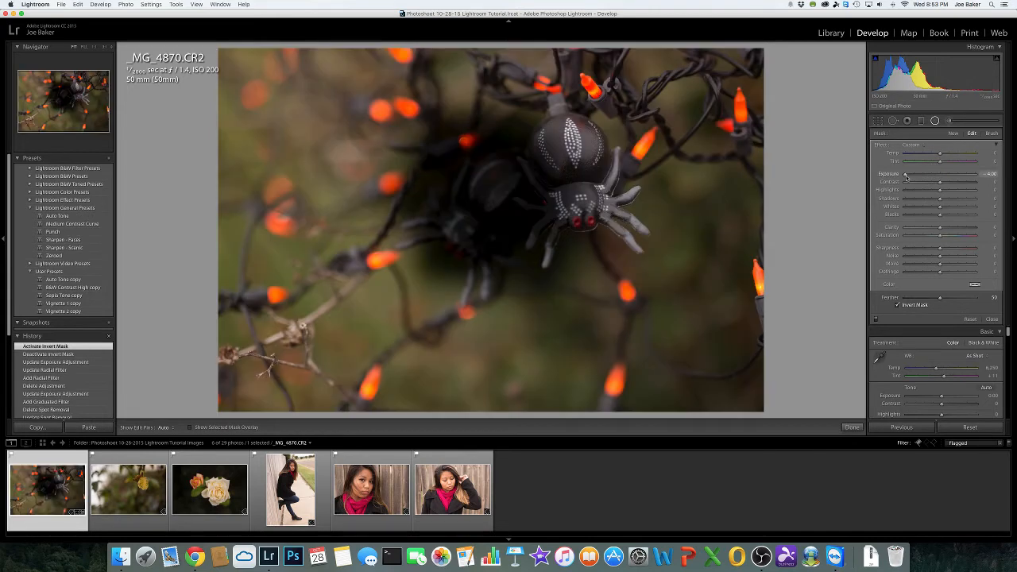
pyautogui.moveTo(906, 176); pyautogui.dragTo(941, 178)
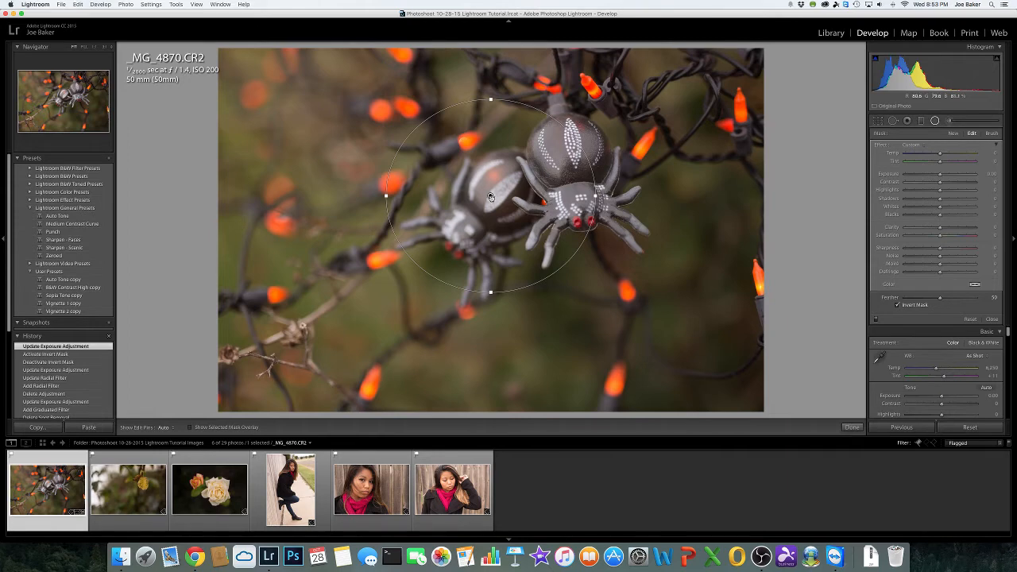
# - Move the radial filter onto the front spider and raise its exposure to 0.15
pyautogui.moveTo(491, 197)
pyautogui.moveTo(513, 175); pyautogui.dragTo(602, 185)
pyautogui.moveTo(942, 177); pyautogui.dragTo(943, 177)
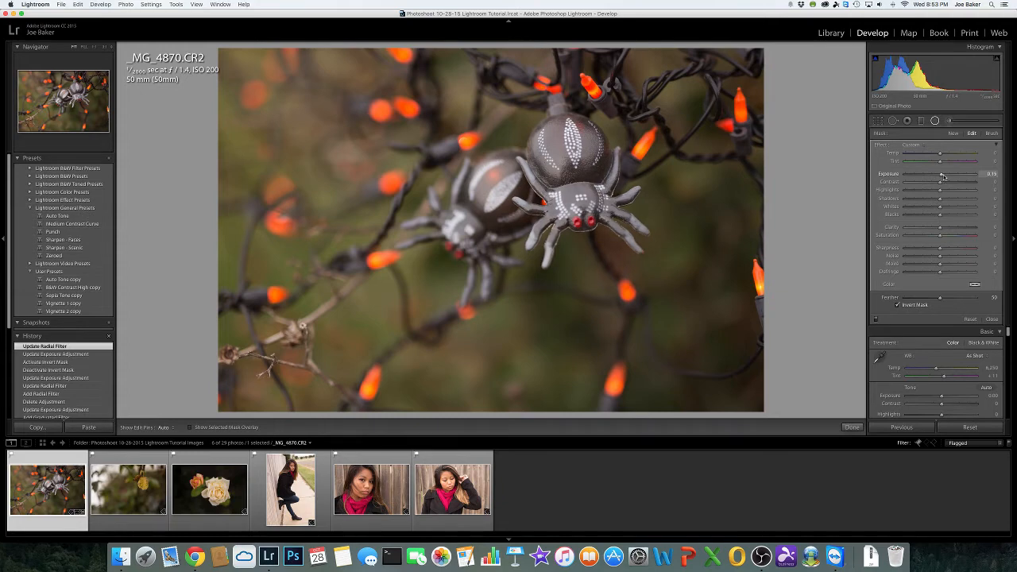
# - Delete the radial filter from the front spider and finish radial filtering
pyautogui.rightClick(593, 207)
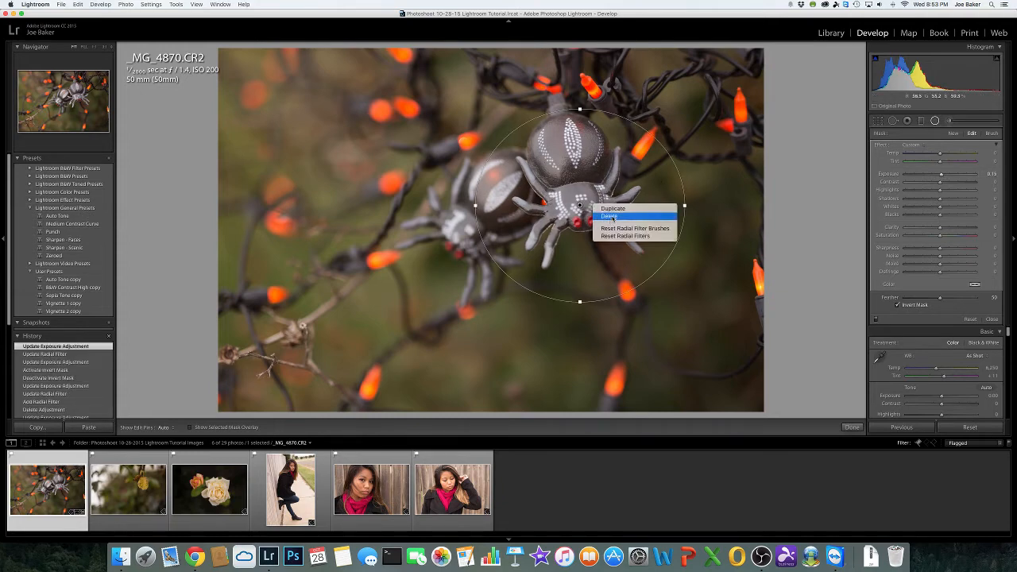
pyautogui.click(610, 217)
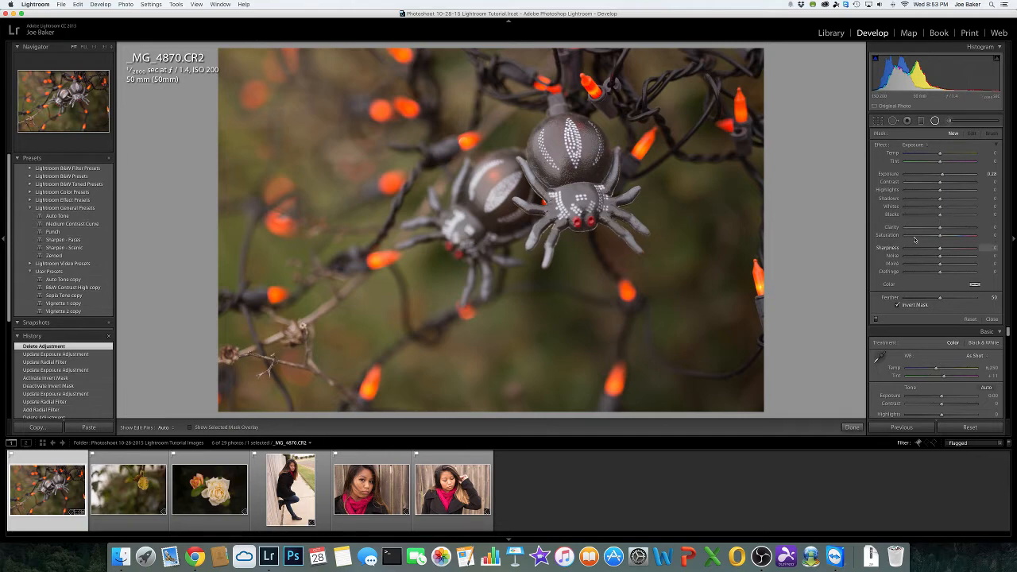
pyautogui.click(852, 427)
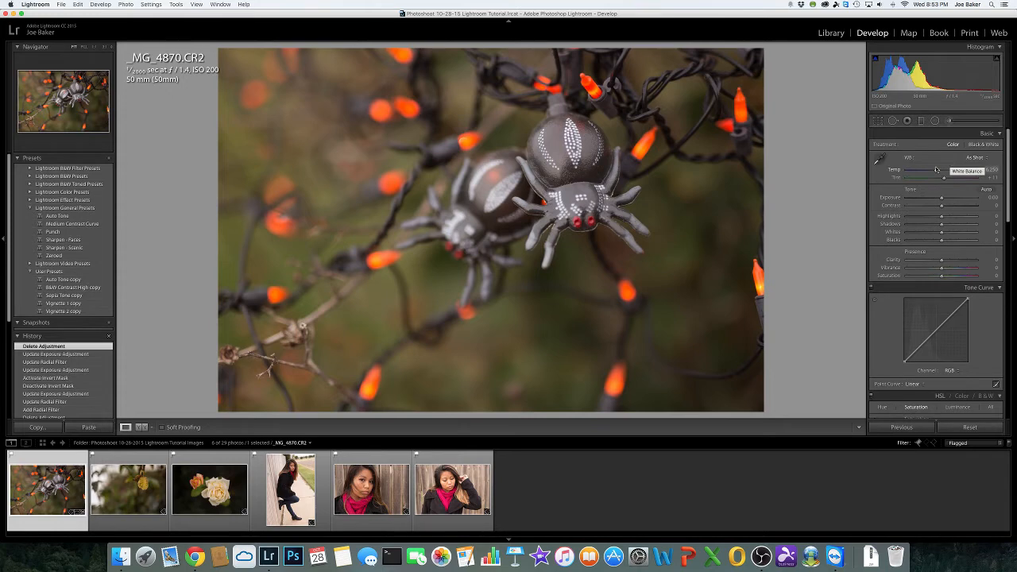
# - Try the Auto white balance before restoring As Shot, and try the automatic tone before undoing it
pyautogui.click(987, 161)
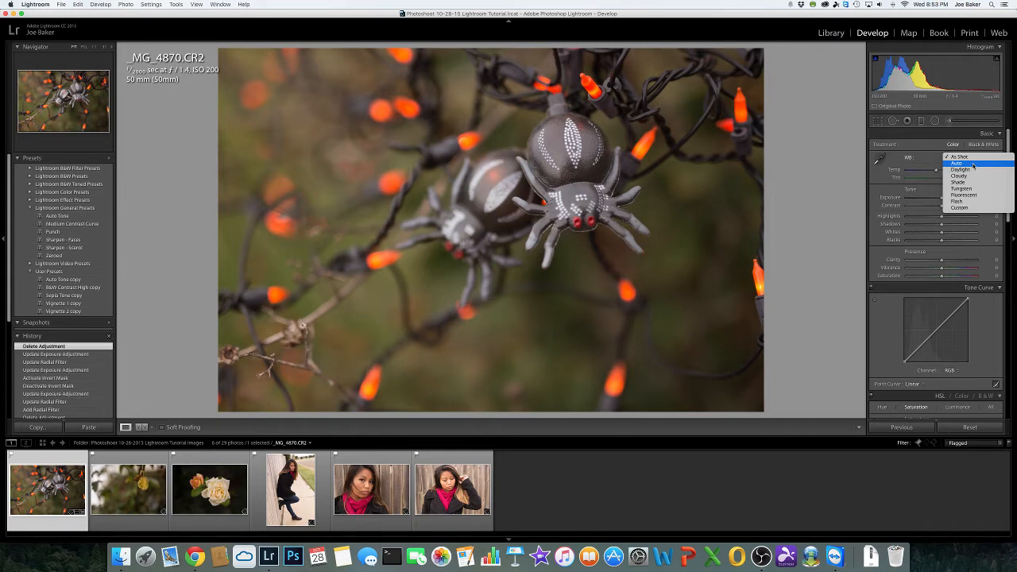
pyautogui.click(974, 164)
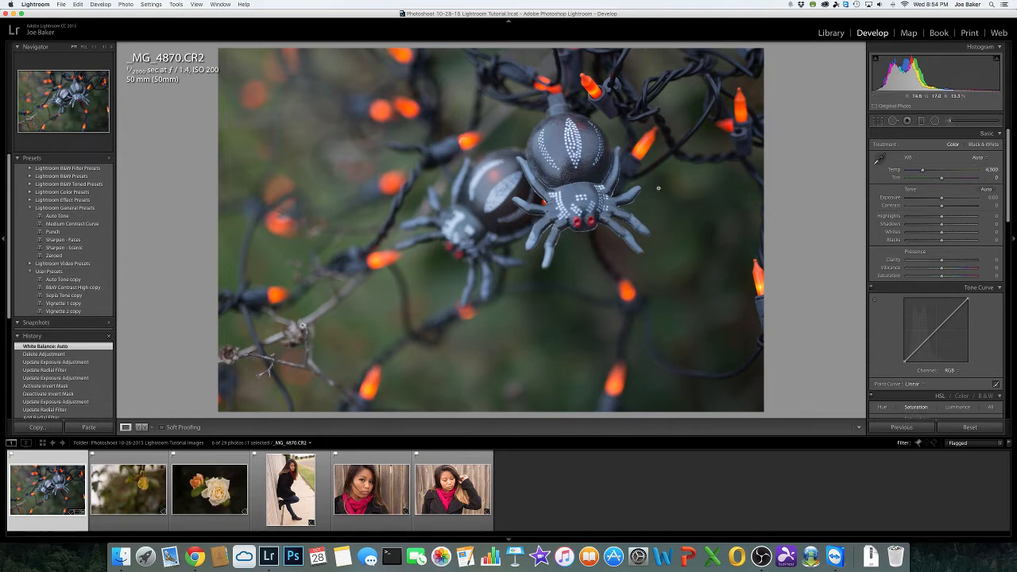
pyautogui.click(984, 159)
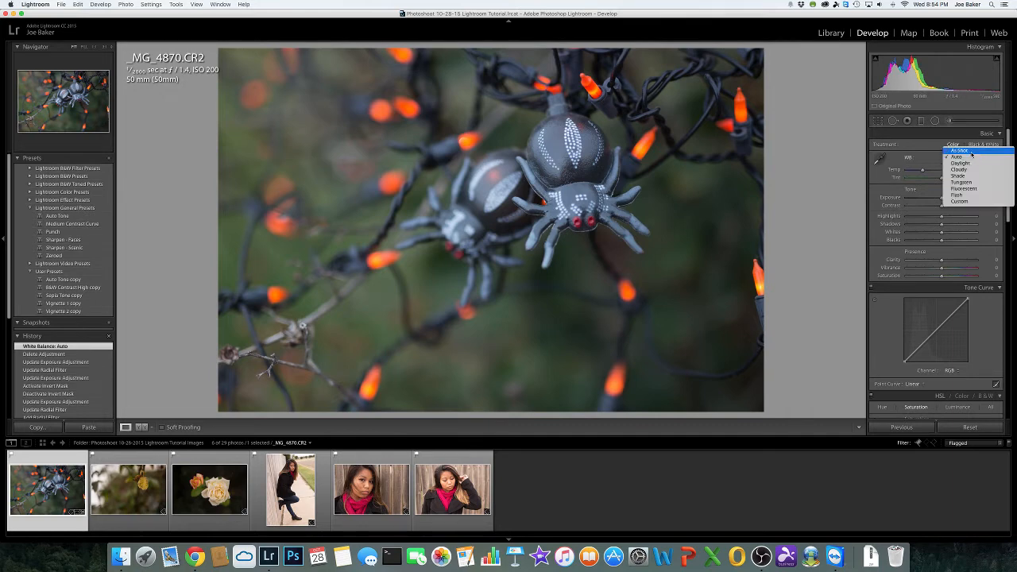
pyautogui.click(971, 151)
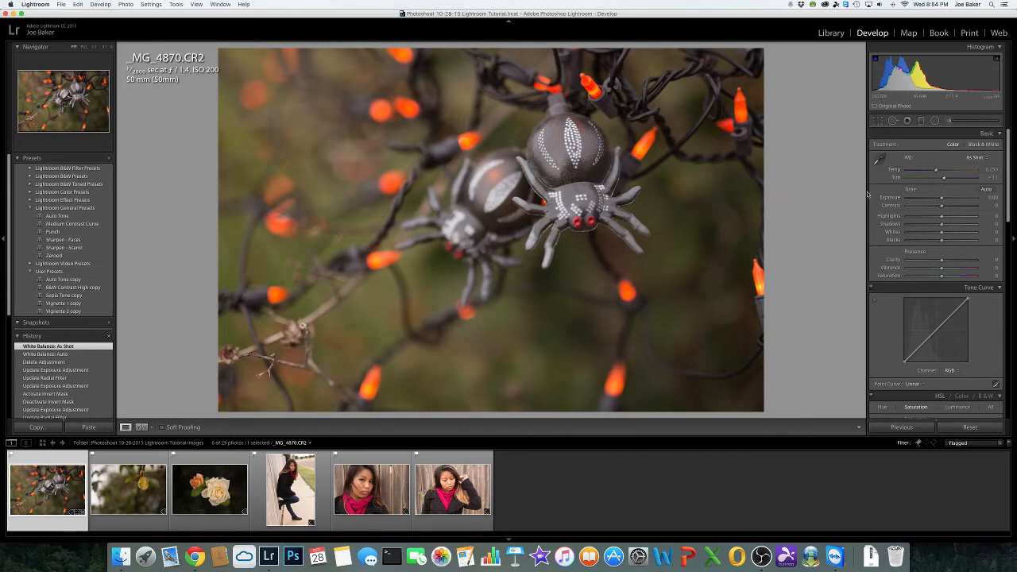
pyautogui.click(987, 190)
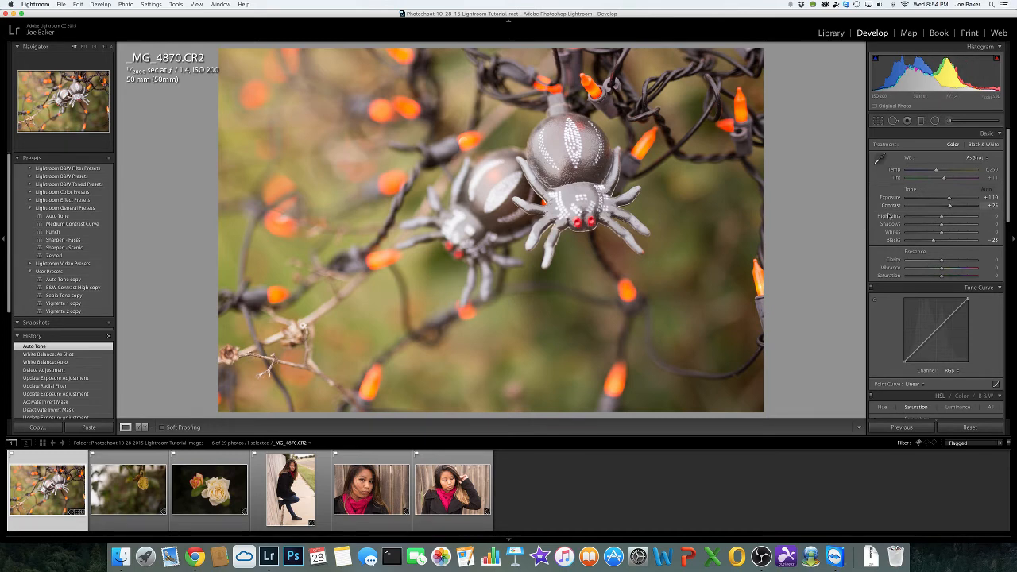
pyautogui.press('super+z')
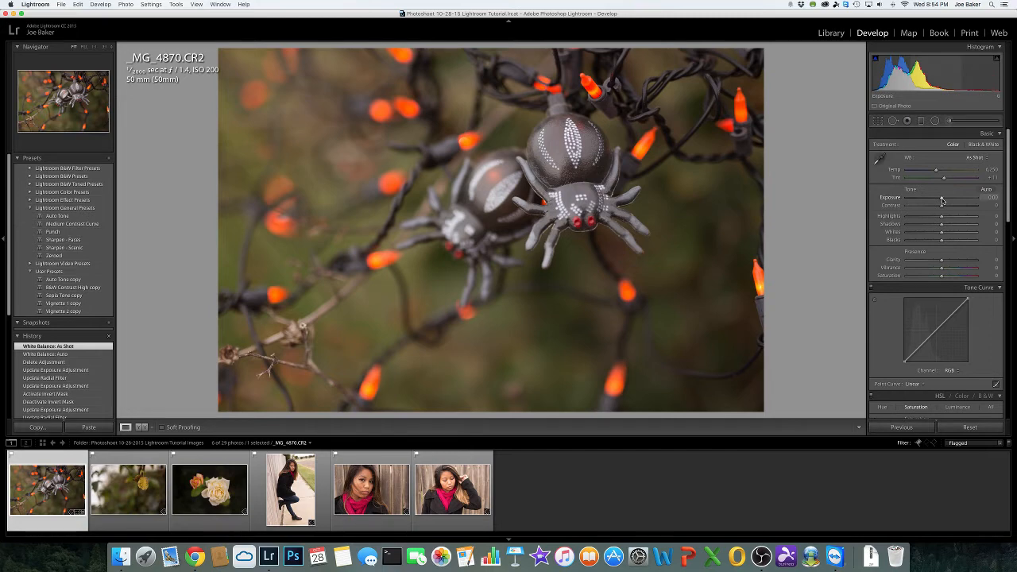
# - Set the spider photo's exposure to +0.35, contrast +2, highlights -30, shadows +17, whites +14 and blacks -56
pyautogui.moveTo(943, 200); pyautogui.dragTo(944, 201)
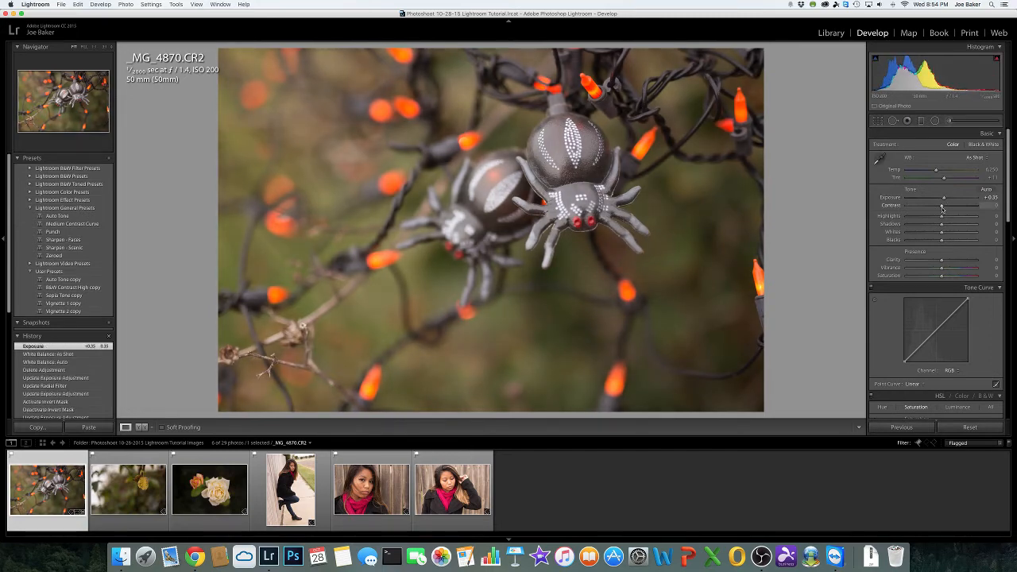
pyautogui.click(943, 207)
pyautogui.moveTo(942, 219); pyautogui.dragTo(942, 241)
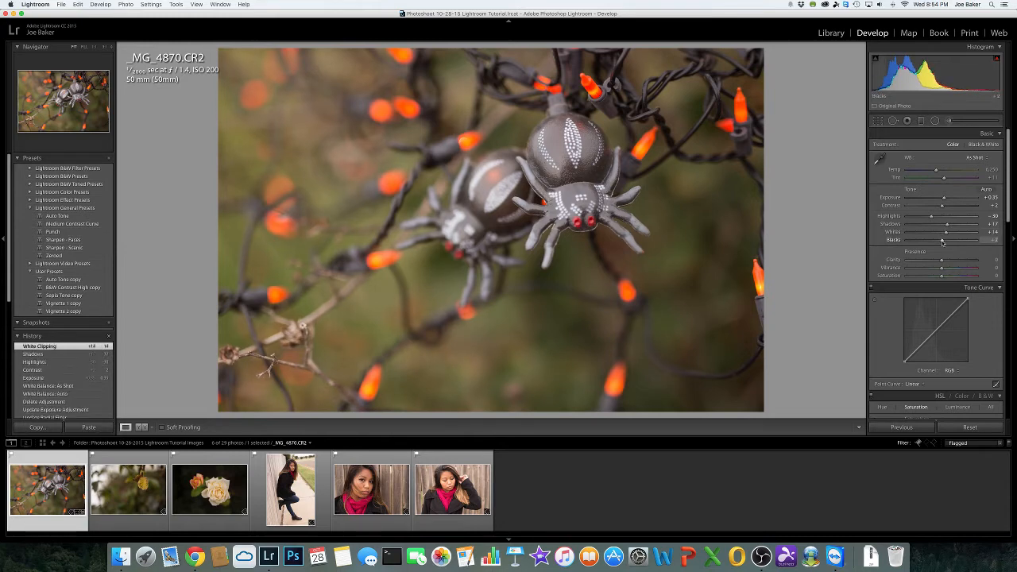
pyautogui.moveTo(943, 241); pyautogui.dragTo(922, 242)
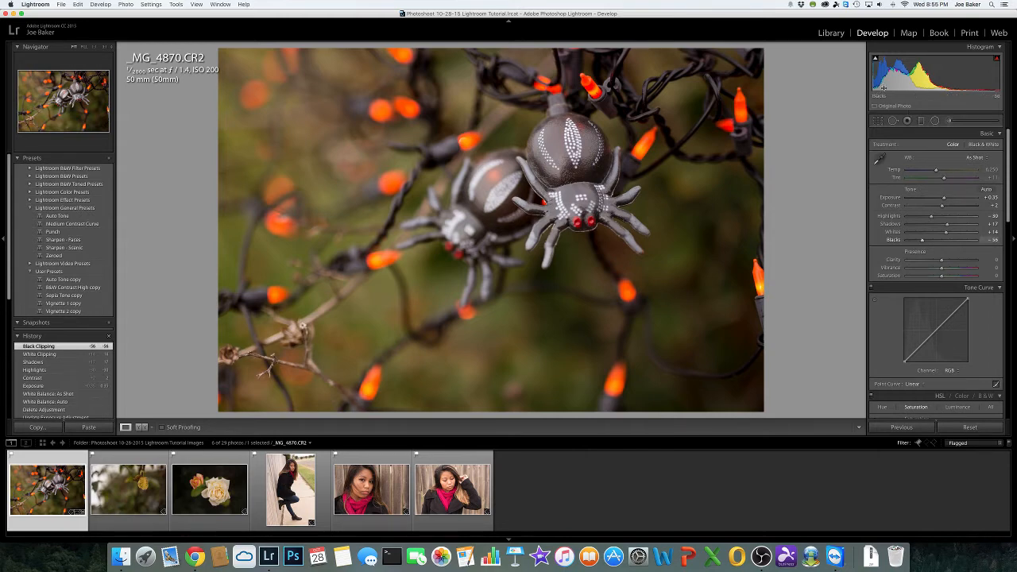
# - Check the shadow clipping overlay on the photo and raise Shadows to +58
pyautogui.click(876, 59)
pyautogui.click(876, 59)
pyautogui.moveTo(876, 59)
pyautogui.moveTo(948, 227); pyautogui.dragTo(962, 227)
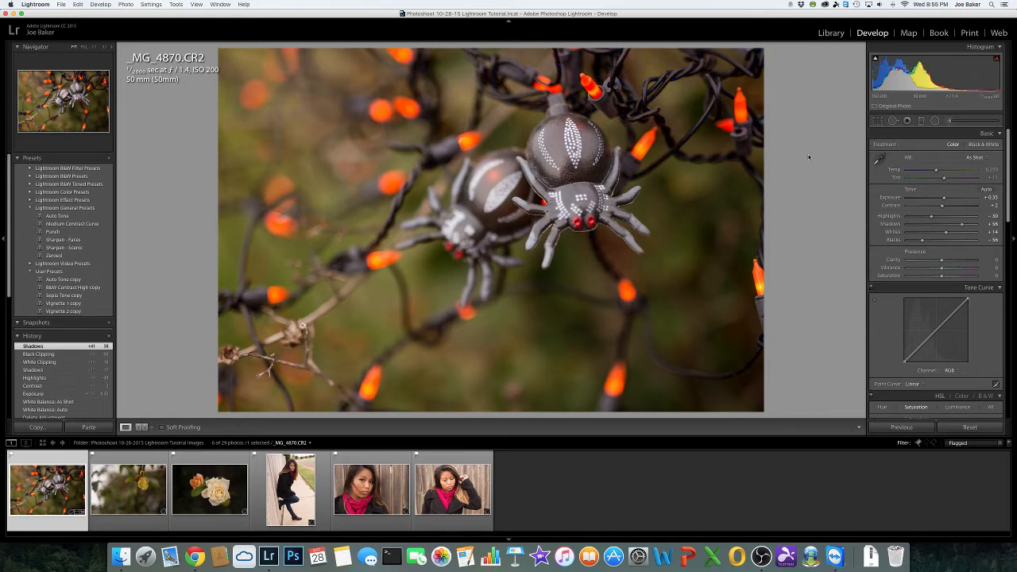
# - Check the photo's highlight clipping indicator and set Clarity to +10
pyautogui.click(996, 60)
pyautogui.moveTo(998, 62)
pyautogui.click(997, 260)
pyautogui.write('10')
pyautogui.press('Return')
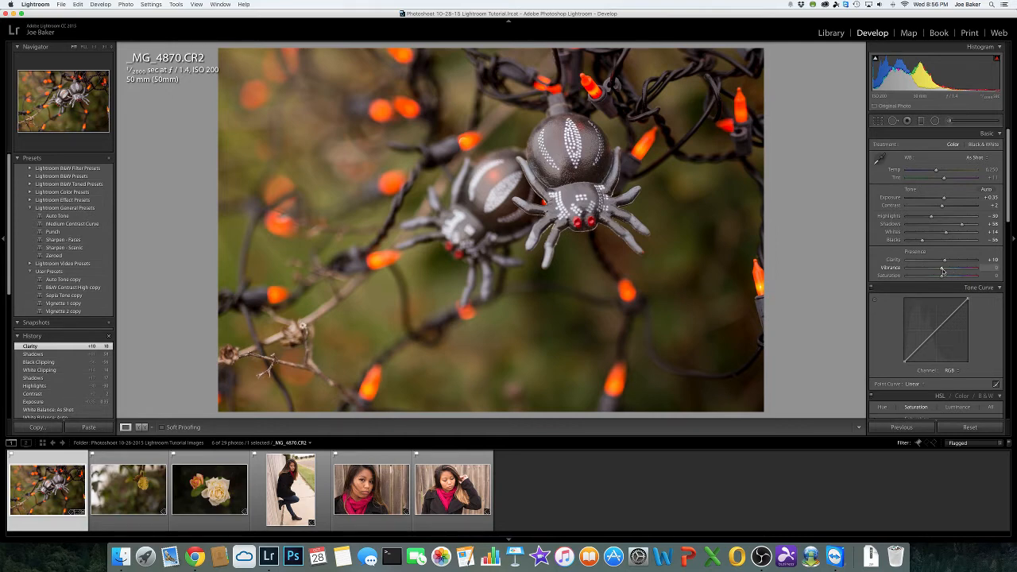
# - Try Vibrance and Saturation at -2 each, and reset both to 0
pyautogui.moveTo(943, 271)
pyautogui.mouseDown()
pyautogui.moveTo(919, 281)
pyautogui.moveTo(943, 281)
pyautogui.mouseUp()
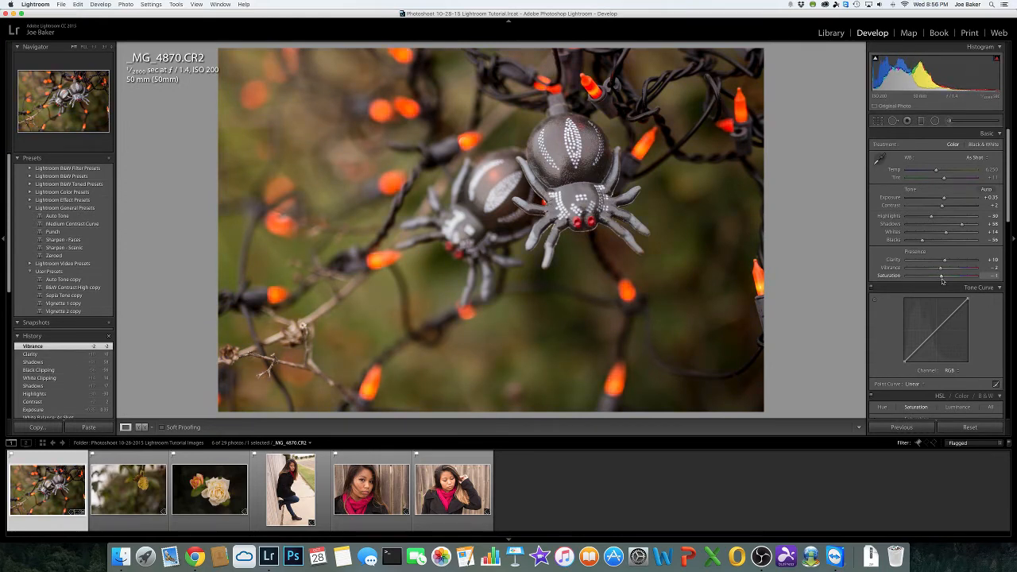
pyautogui.click(991, 276)
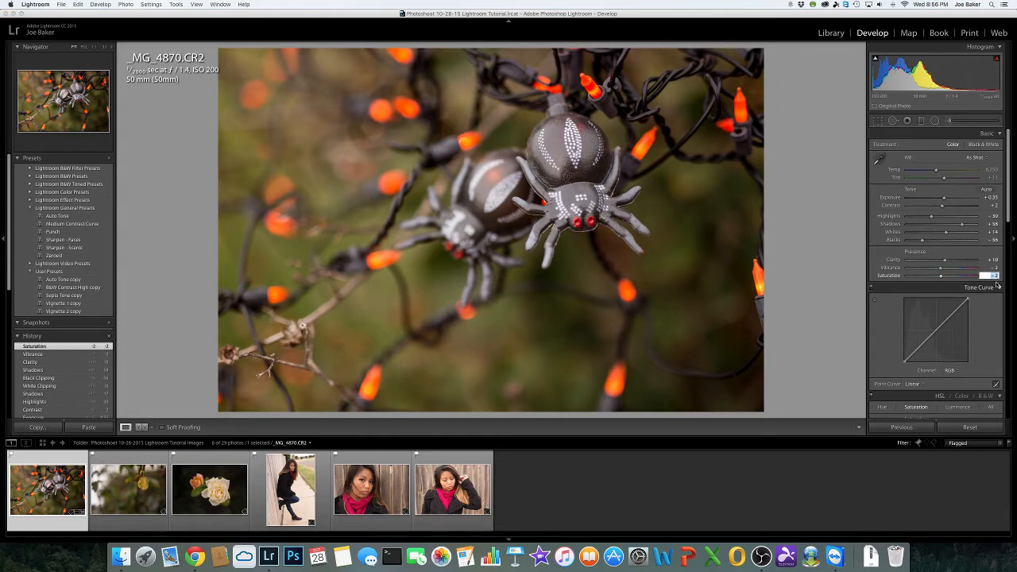
pyautogui.write('0')
pyautogui.click(991, 268)
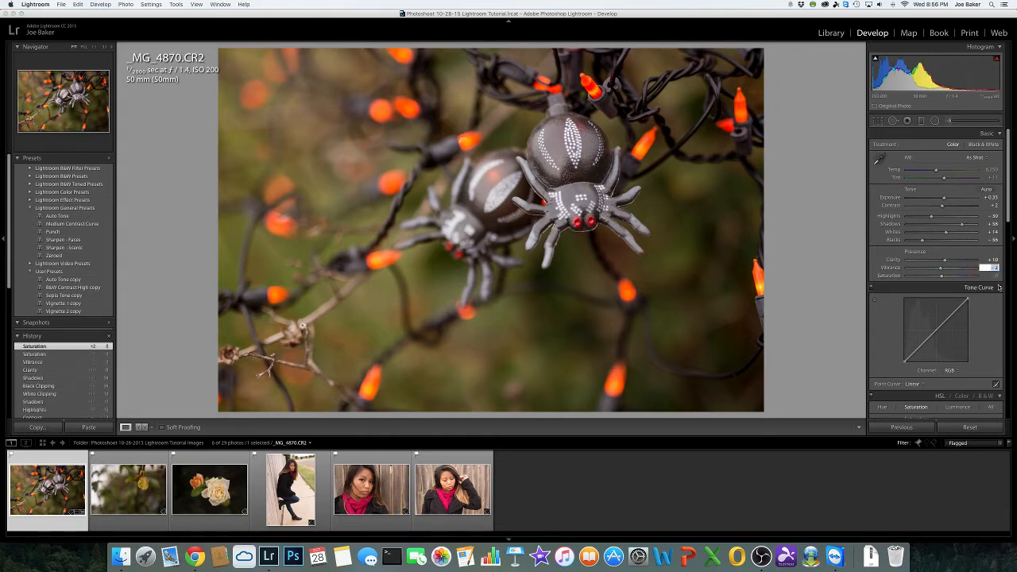
pyautogui.write('0')
pyautogui.click(990, 276)
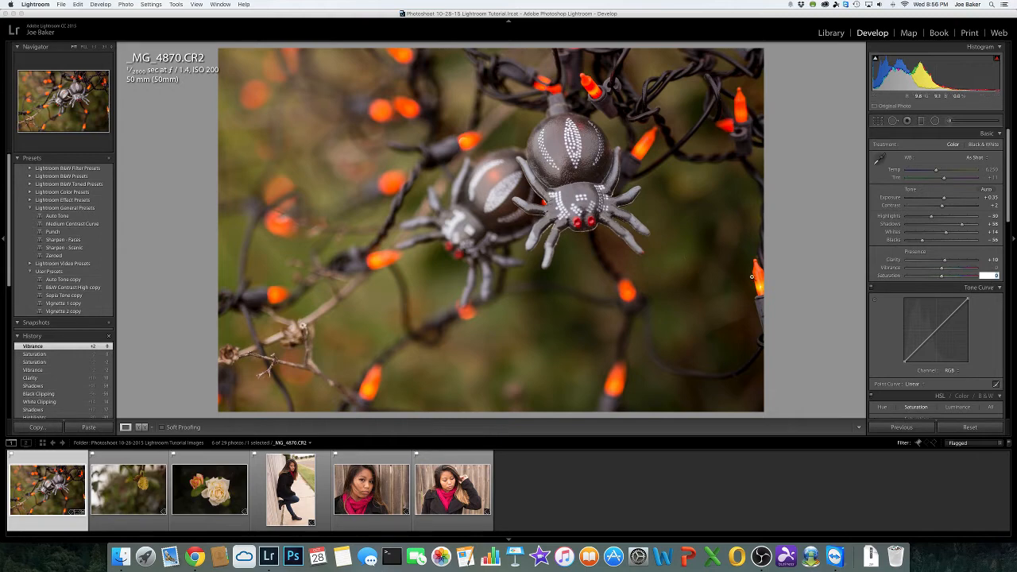
pyautogui.press('Return')
# - Sharpen the spider photo with an Amount of 34, trying Masking at 93 before lowering it to 3
pyautogui.scroll(-5, 1009, 207)
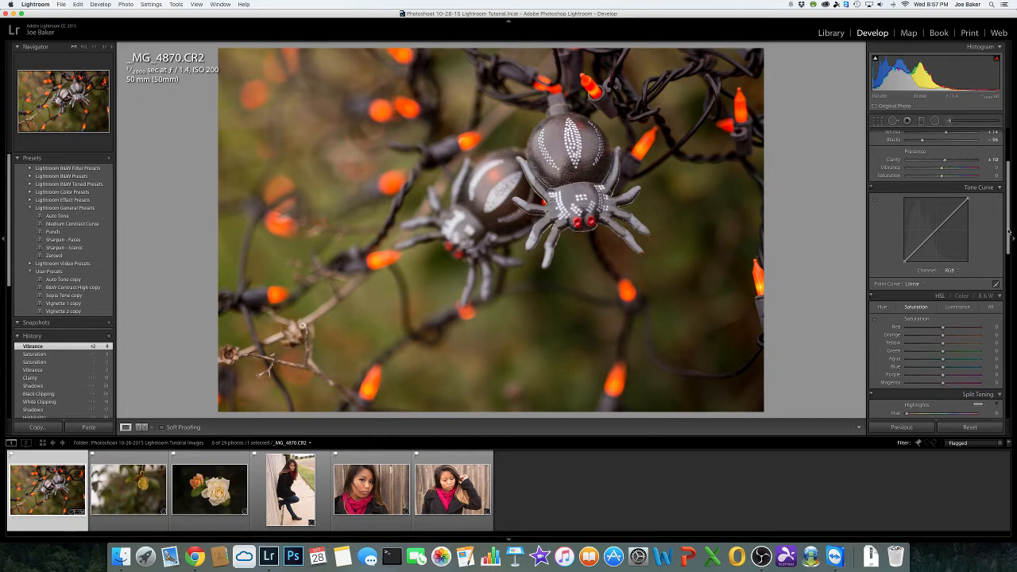
pyautogui.moveTo(1008, 232); pyautogui.dragTo(1003, 283)
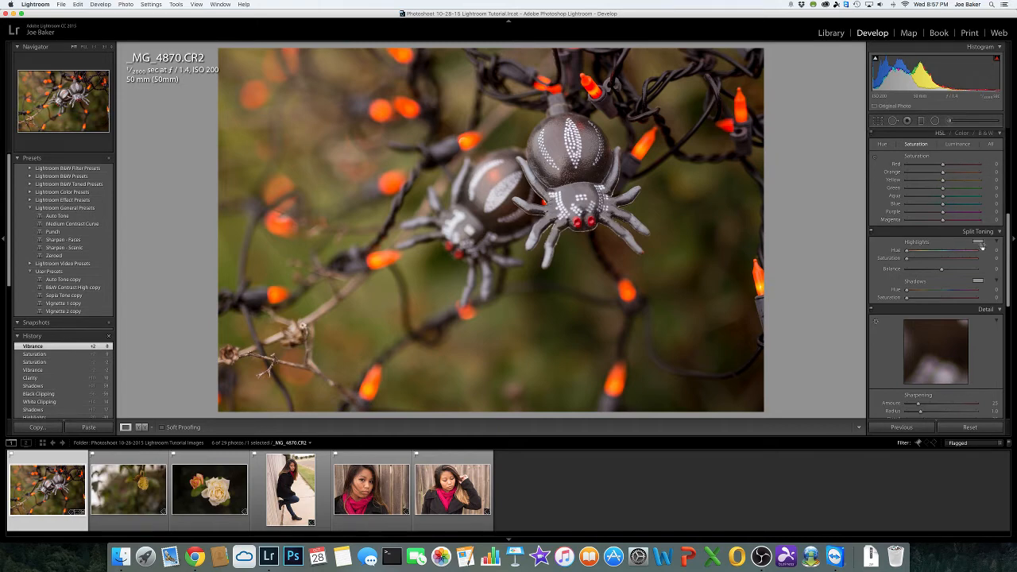
pyautogui.scroll(-5, 1008, 244)
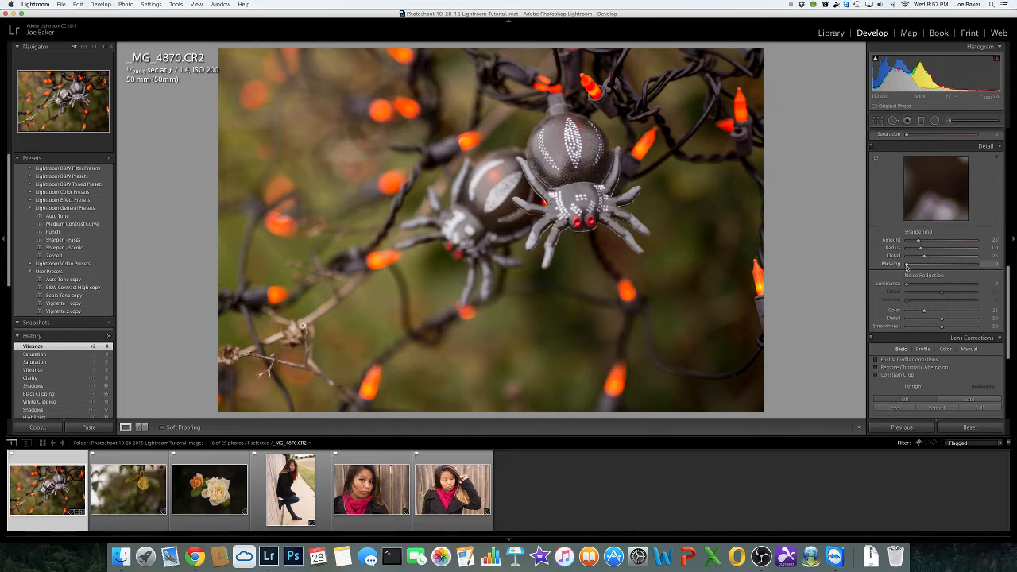
pyautogui.moveTo(907, 267); pyautogui.dragTo(972, 266)
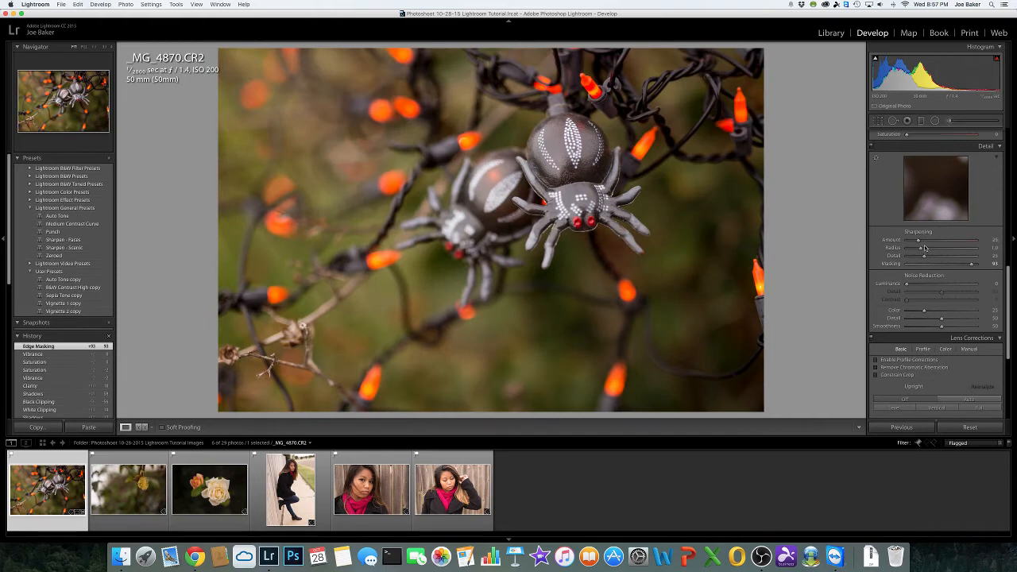
pyautogui.moveTo(920, 244)
pyautogui.mouseDown()
pyautogui.moveTo(981, 245)
pyautogui.moveTo(922, 244)
pyautogui.mouseUp()
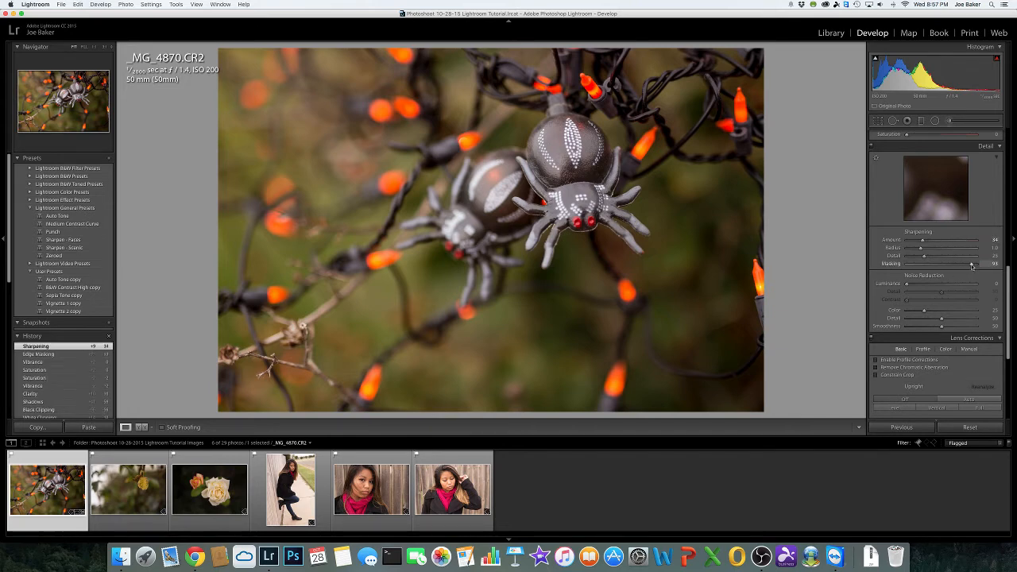
pyautogui.moveTo(972, 266); pyautogui.dragTo(910, 266)
# - Set the Luminance noise reduction to 20
pyautogui.click(993, 285)
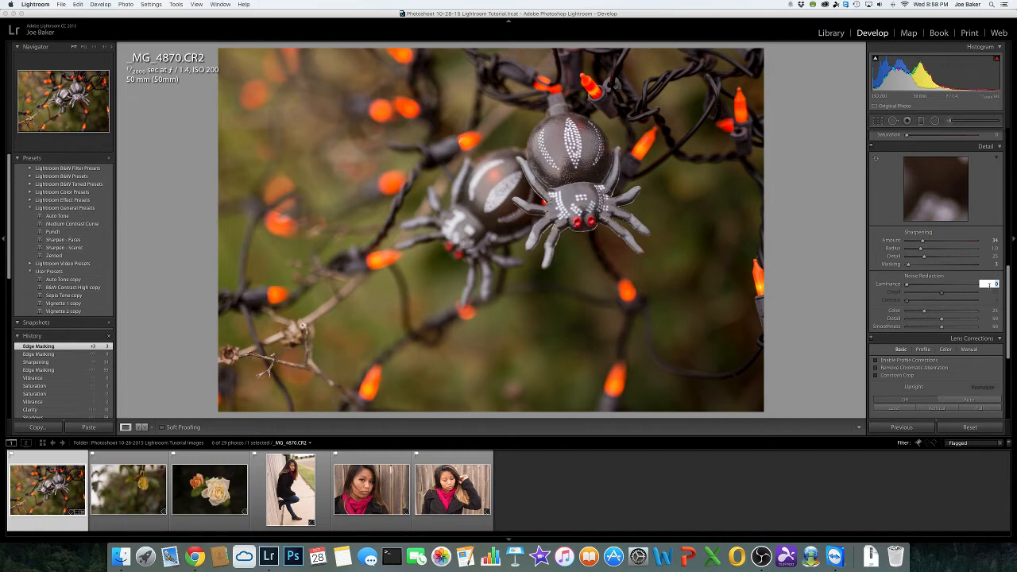
pyautogui.write('20')
pyautogui.press('Return')
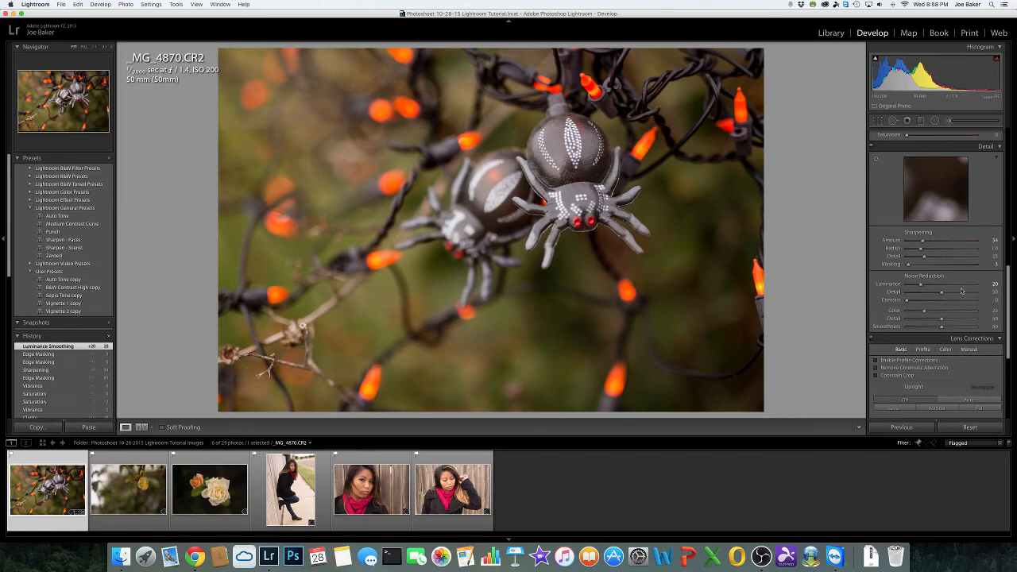
# - Try the lens profile corrections by switching them on and back off
pyautogui.scroll(-5, 962, 291)
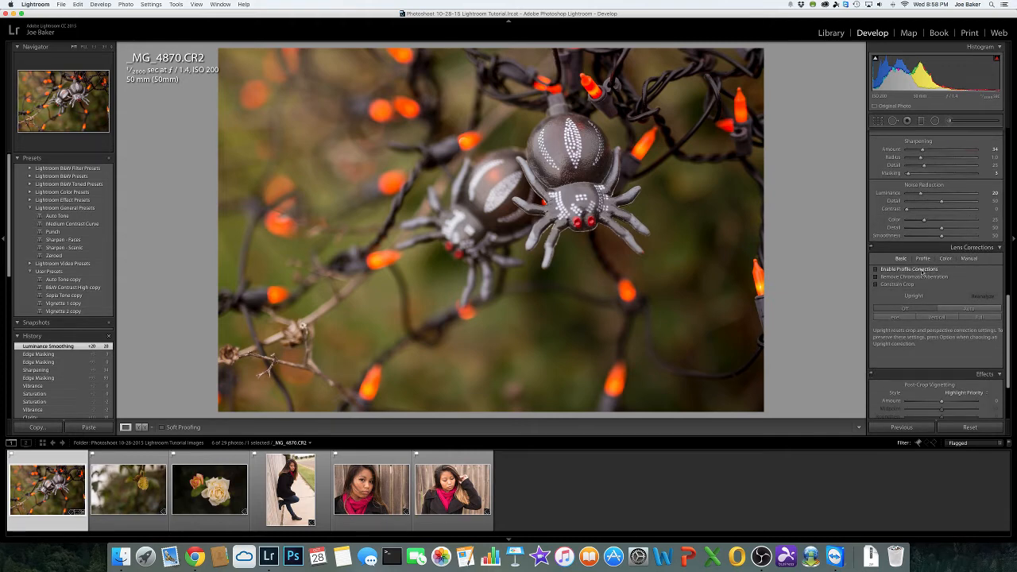
pyautogui.click(922, 272)
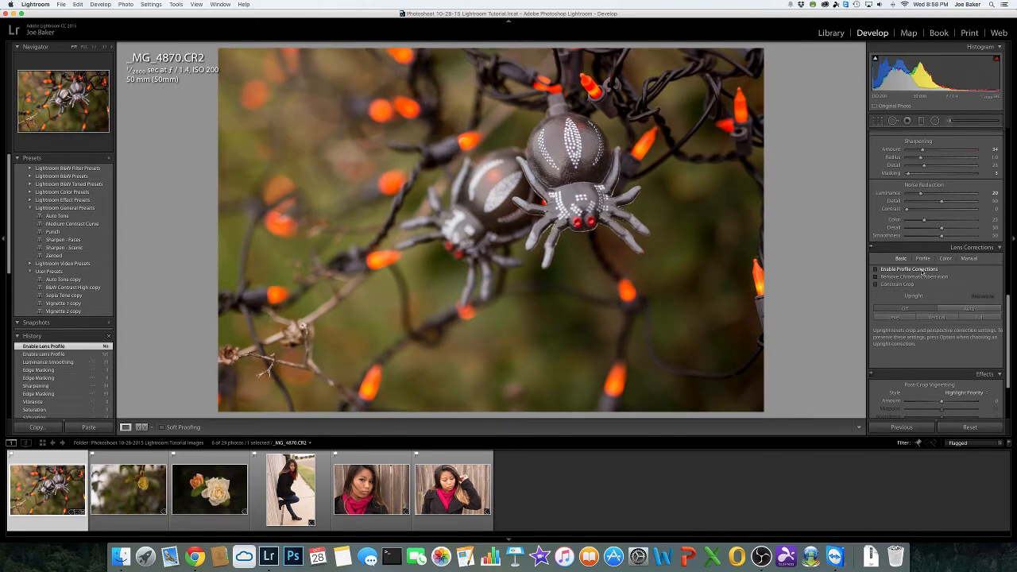
# - Toggle the profile corrections on the spider photo once more to compare it with and without them, leaving them off
pyautogui.click(922, 272)
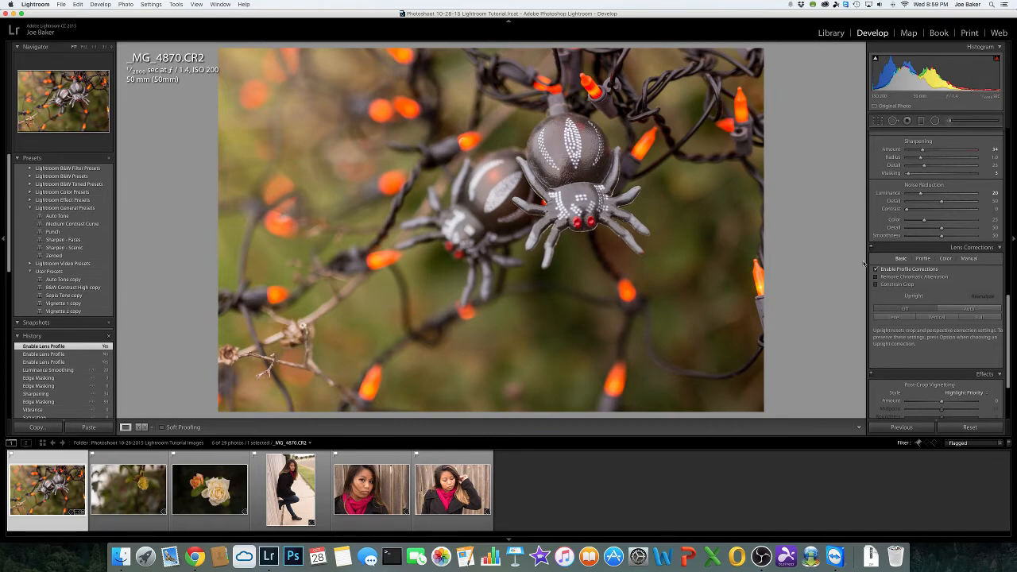
pyautogui.click(899, 271)
pyautogui.click(899, 270)
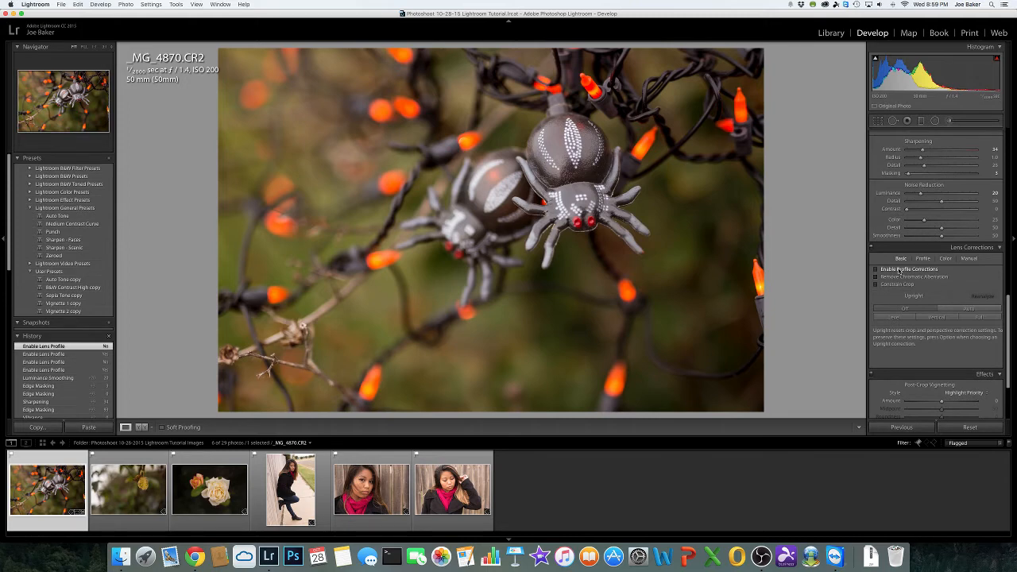
# - Try the Vignette 2 copy preset on the spider photo, undo it, and apply the Vignette 1 copy preset instead
pyautogui.moveTo(1008, 322); pyautogui.dragTo(1007, 369)
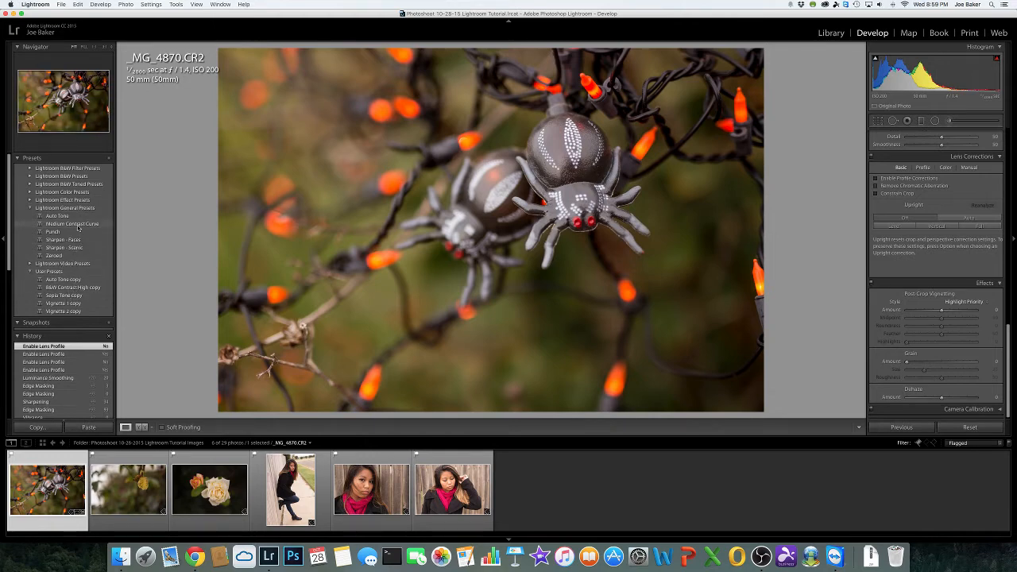
pyautogui.click(29, 200)
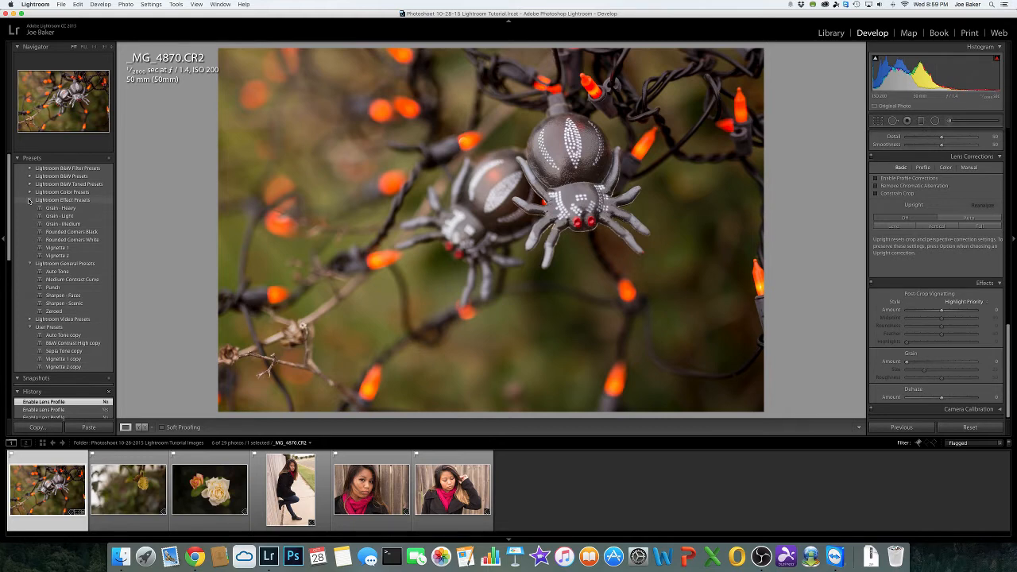
pyautogui.click(30, 200)
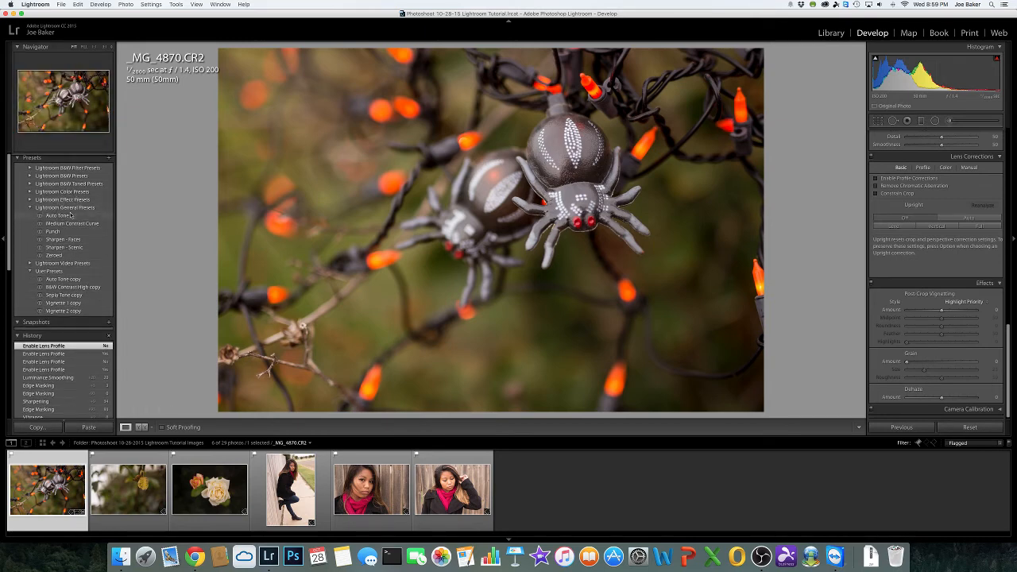
pyautogui.click(64, 311)
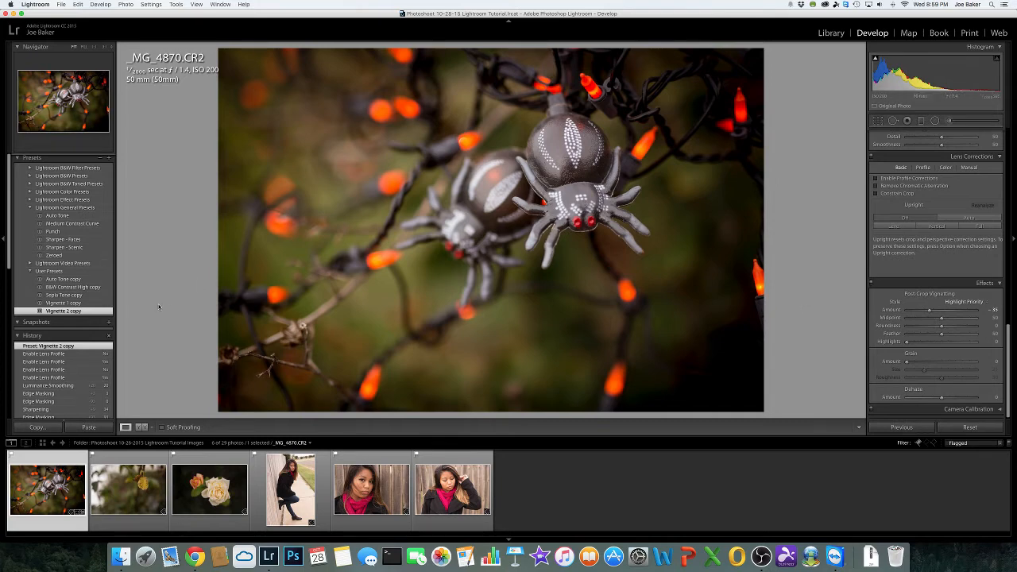
pyautogui.press('super+z')
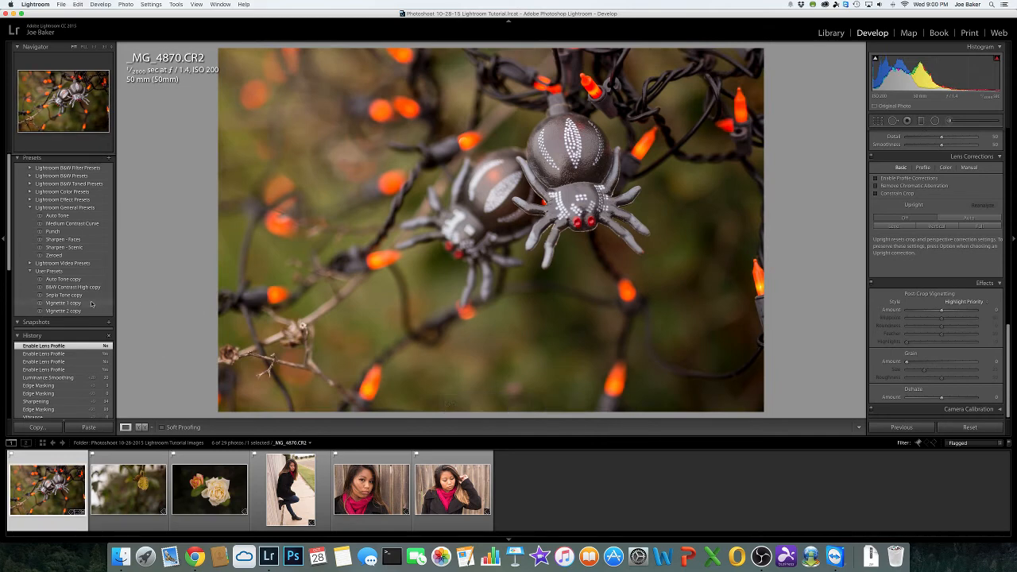
pyautogui.click(64, 303)
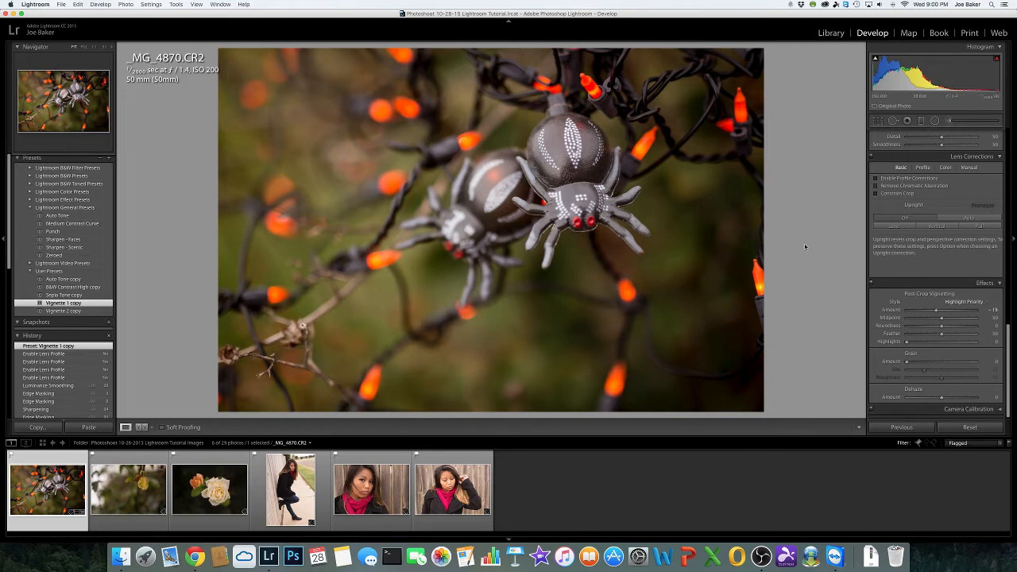
# - Create a virtual copy of the spider photo and convert the copy to Black & White
pyautogui.rightClick(697, 212)
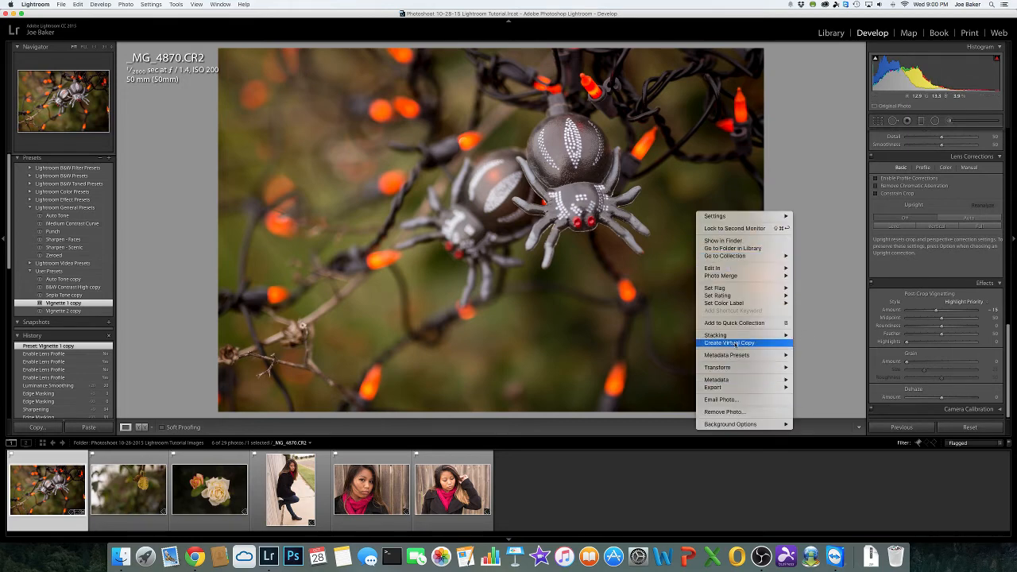
pyautogui.click(730, 343)
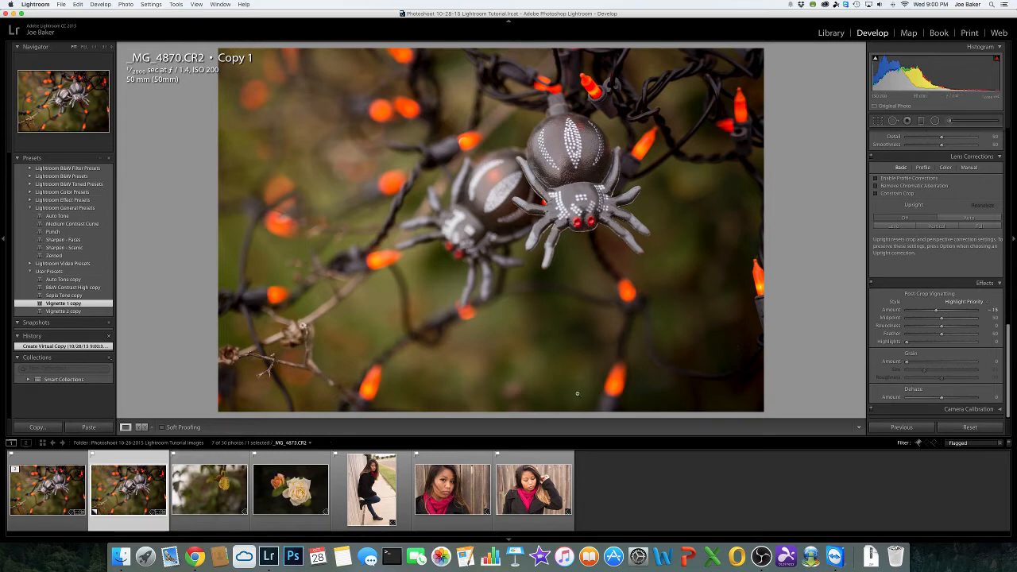
pyautogui.scroll(5, 920, 303)
pyautogui.scroll(10, 920, 302)
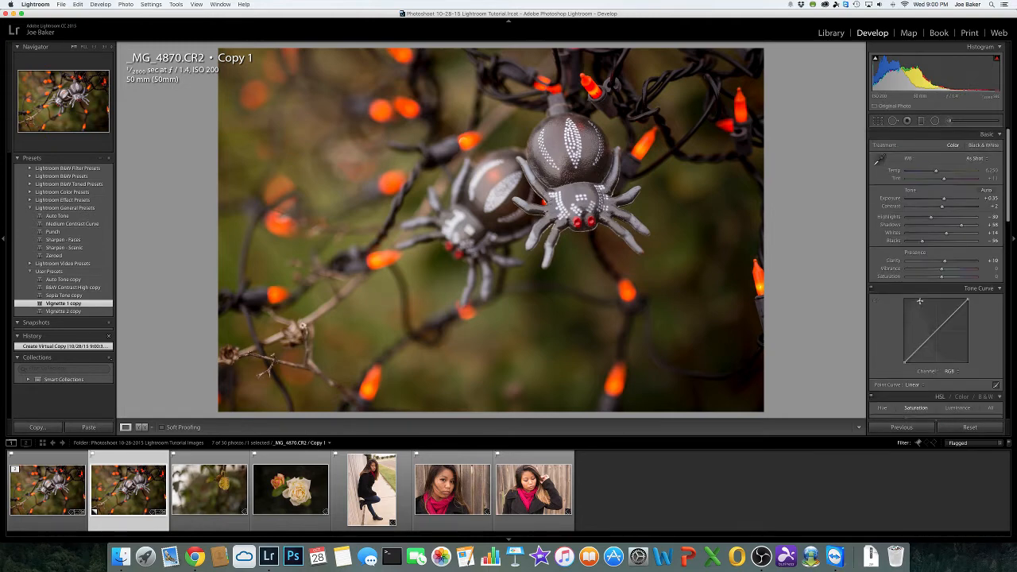
pyautogui.click(984, 144)
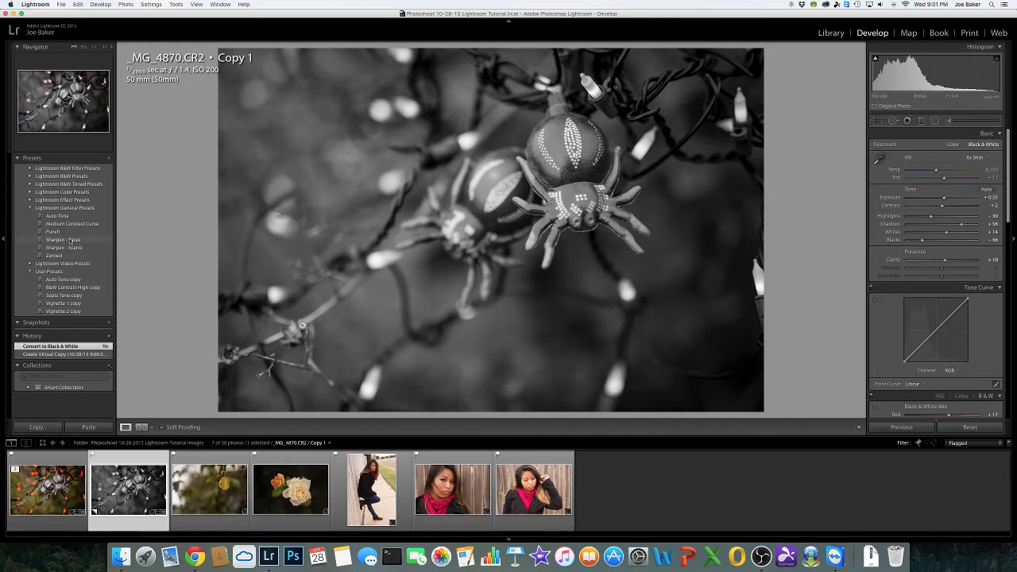
# - Try the Blue, Blue Hi-Contrast, Green, Infrared and Orange B&W filter presets on the virtual copy
pyautogui.click(30, 169)
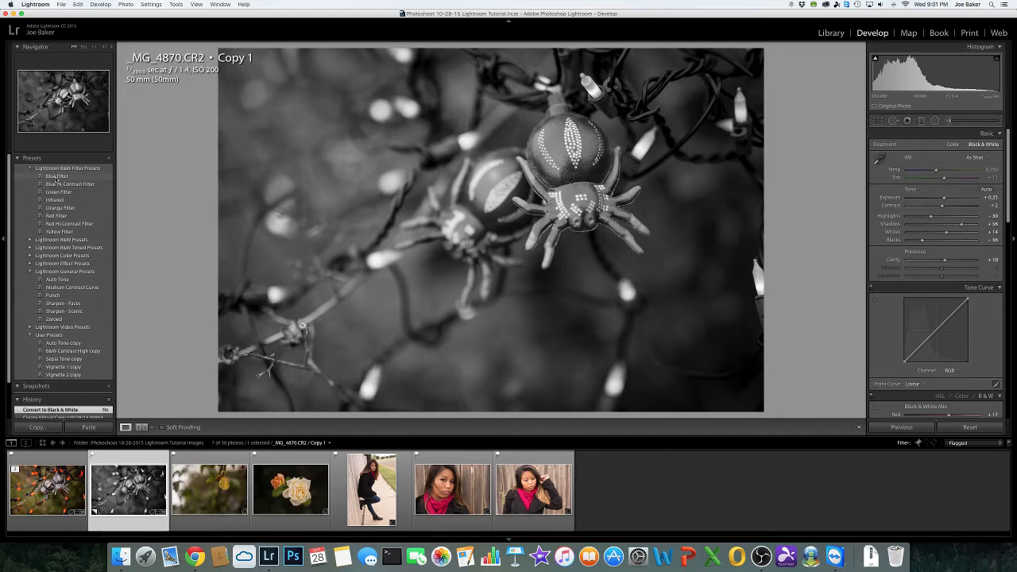
pyautogui.click(55, 176)
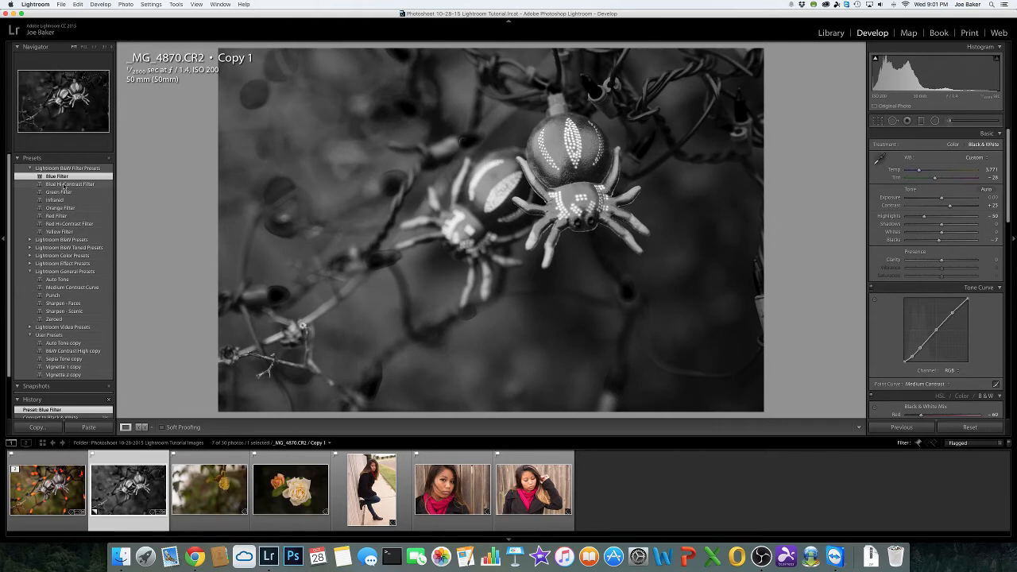
pyautogui.click(64, 184)
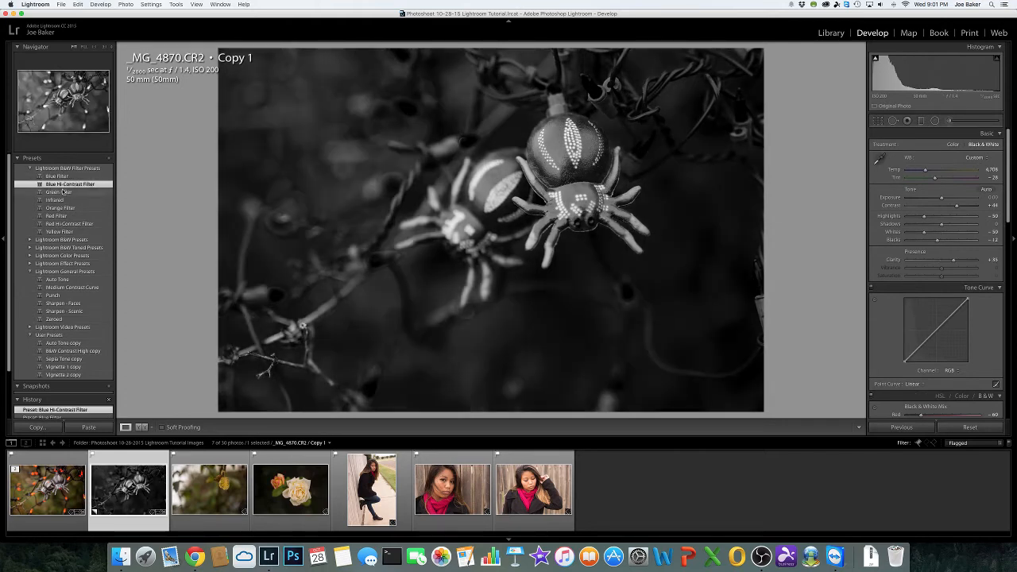
pyautogui.click(62, 193)
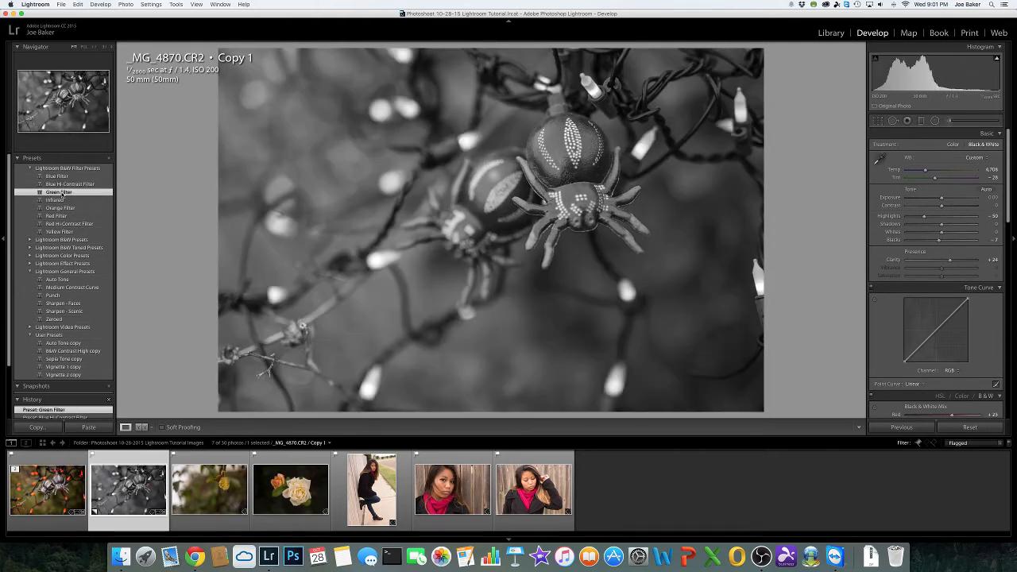
pyautogui.click(62, 201)
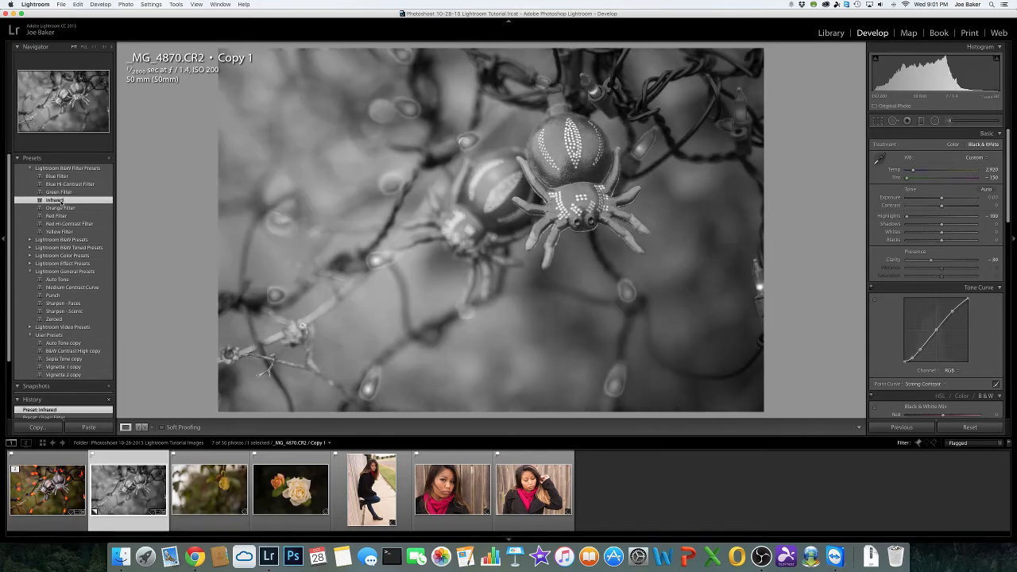
pyautogui.click(60, 209)
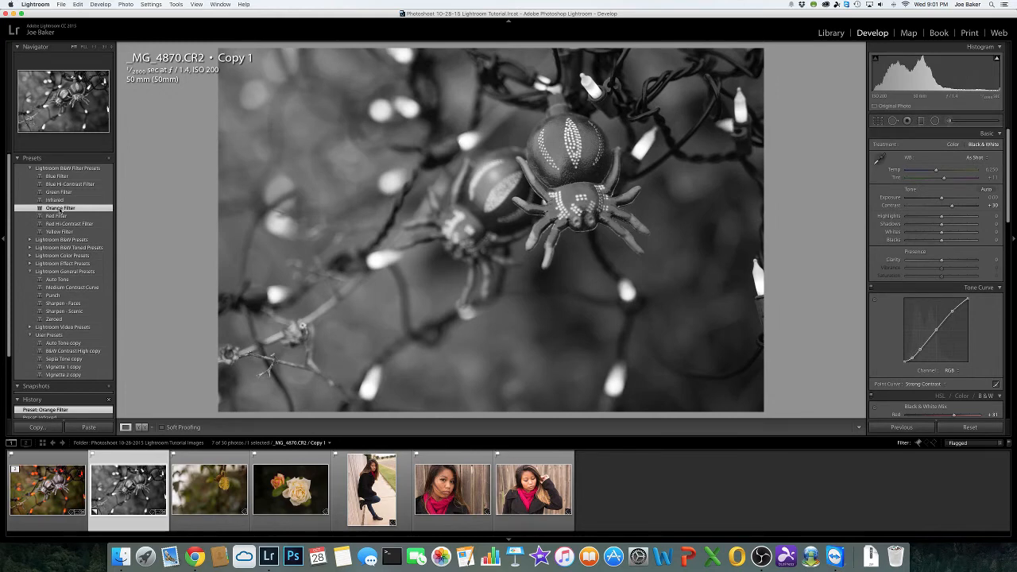
pyautogui.click(33, 169)
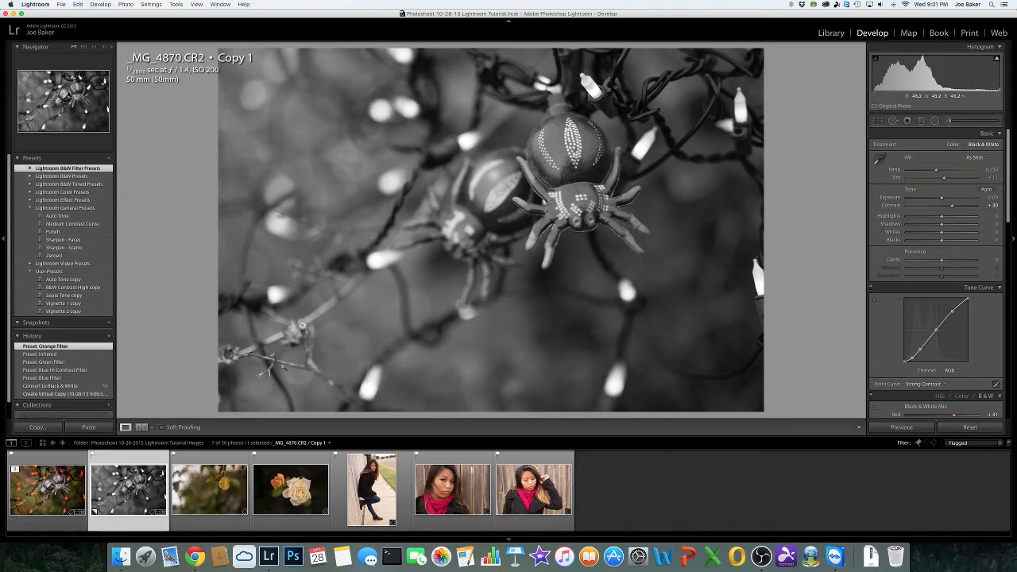
# - Remove the black-and-white virtual copy of the spider photo
pyautogui.rightClick(441, 267)
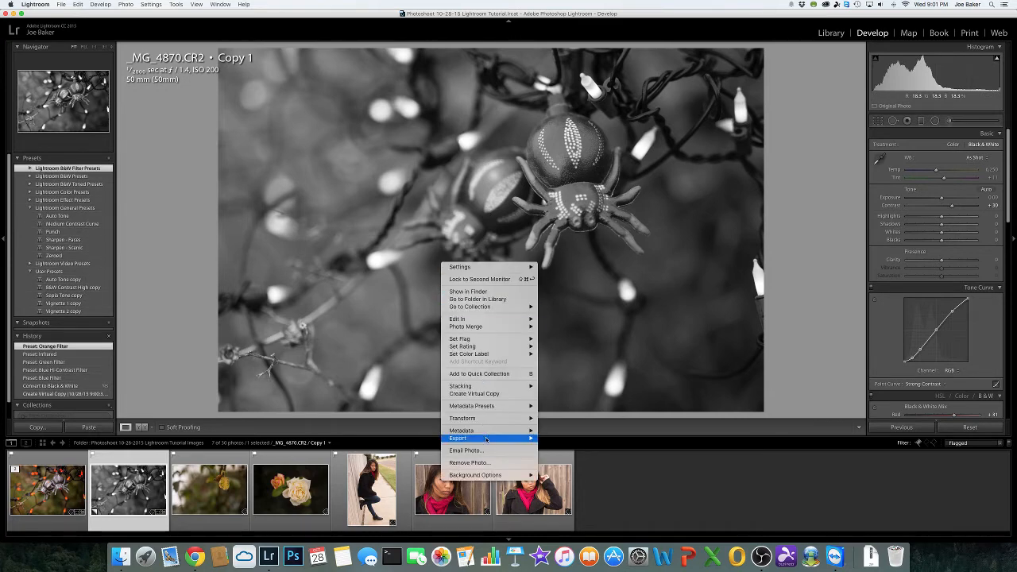
pyautogui.click(479, 462)
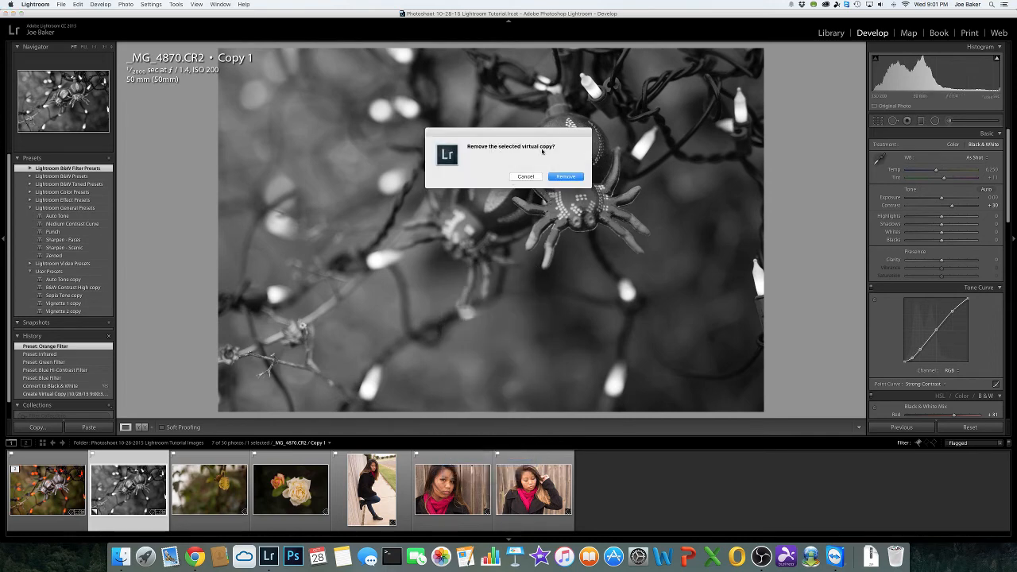
pyautogui.click(565, 177)
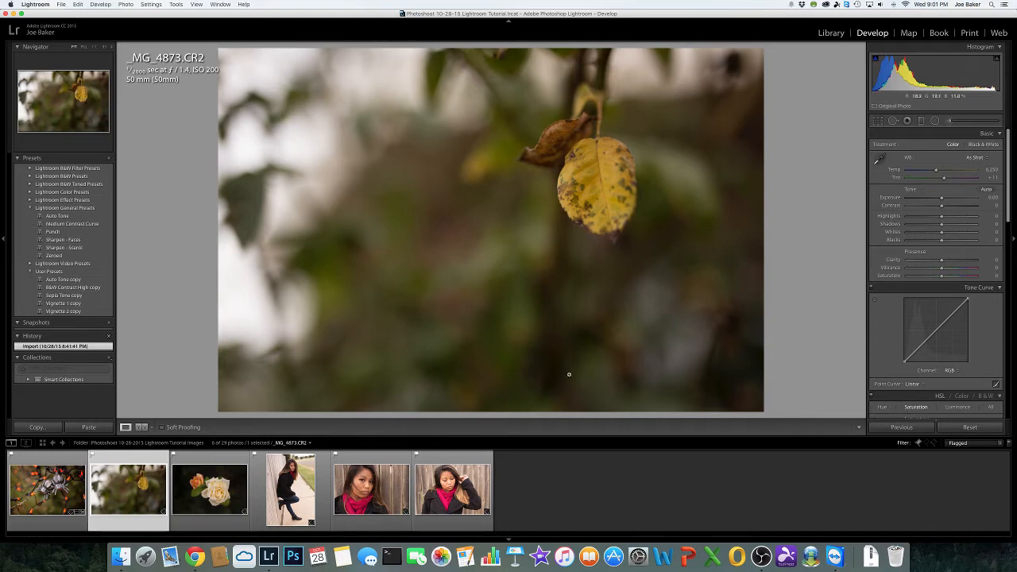
# - Crop the rose photo _MG_4875.CR2 slightly tighter around the two blooms, keeping the original aspect ratio
pyautogui.click(202, 495)
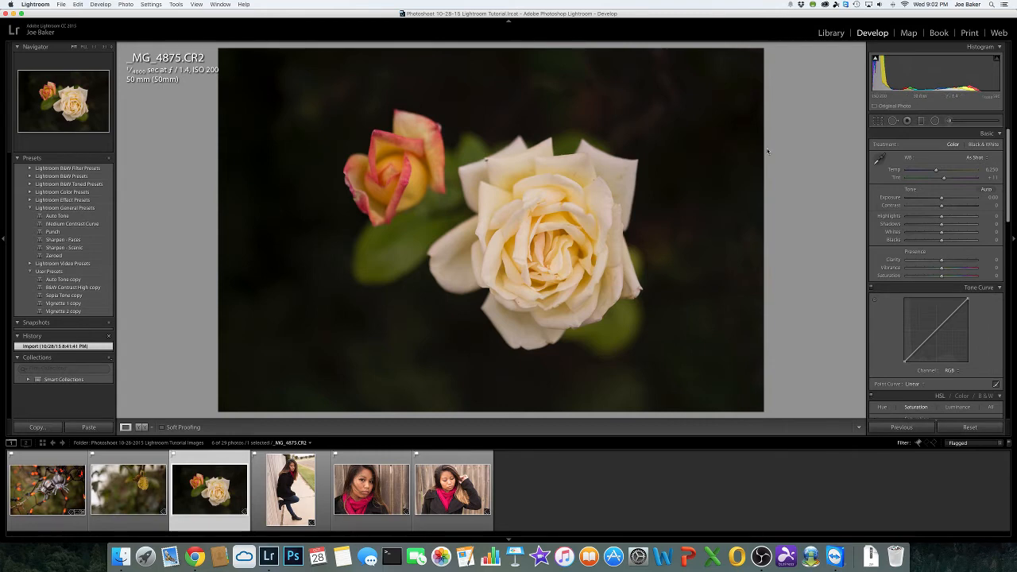
pyautogui.click(878, 121)
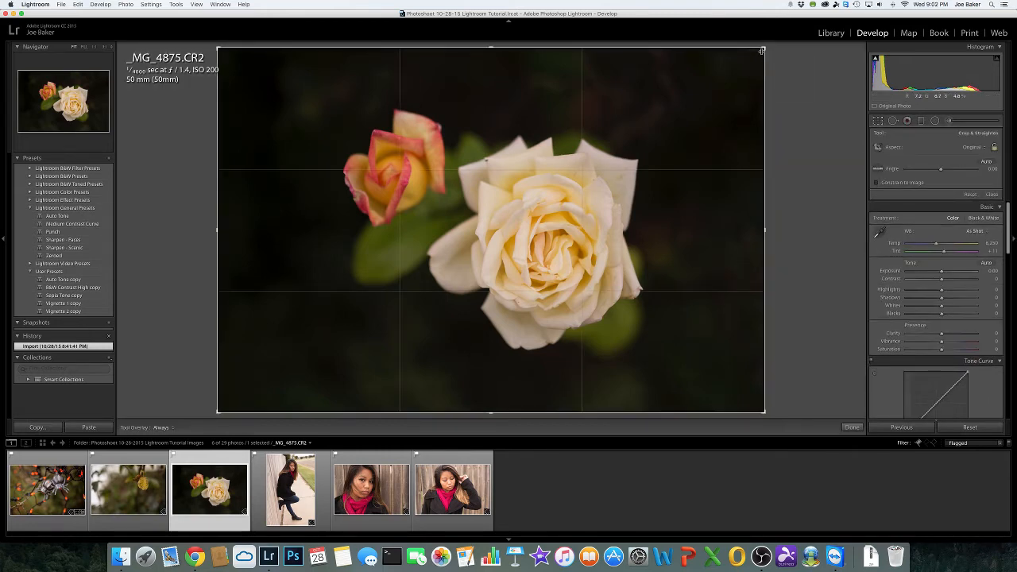
pyautogui.moveTo(763, 47); pyautogui.dragTo(735, 64)
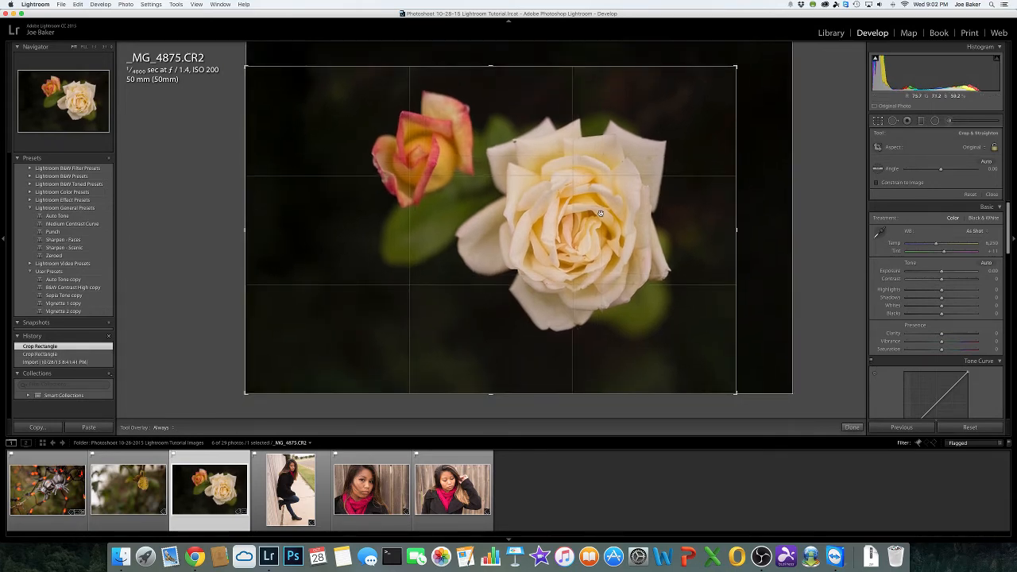
pyautogui.moveTo(601, 213); pyautogui.dragTo(597, 216)
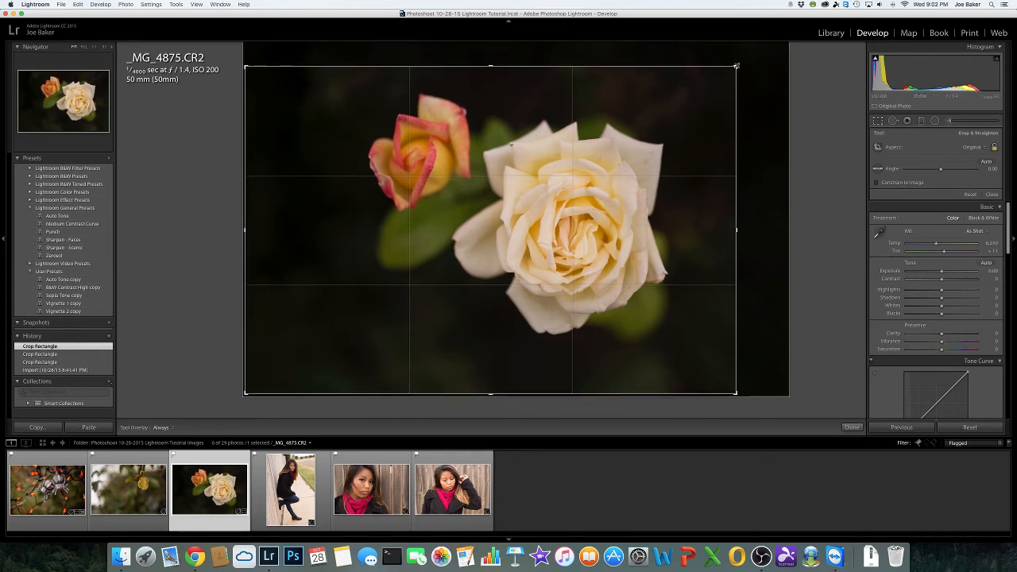
pyautogui.moveTo(737, 66); pyautogui.dragTo(739, 65)
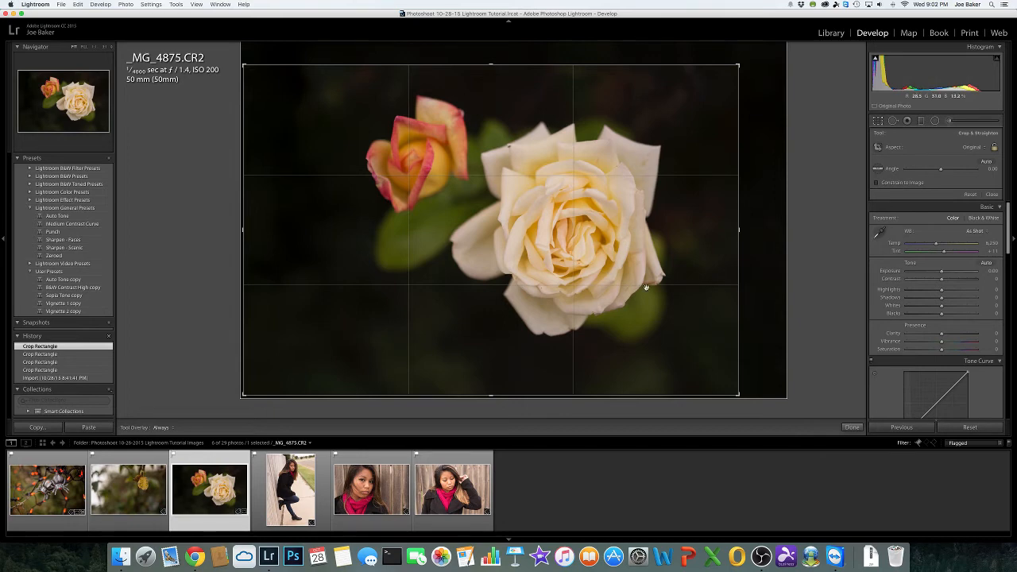
pyautogui.click(853, 427)
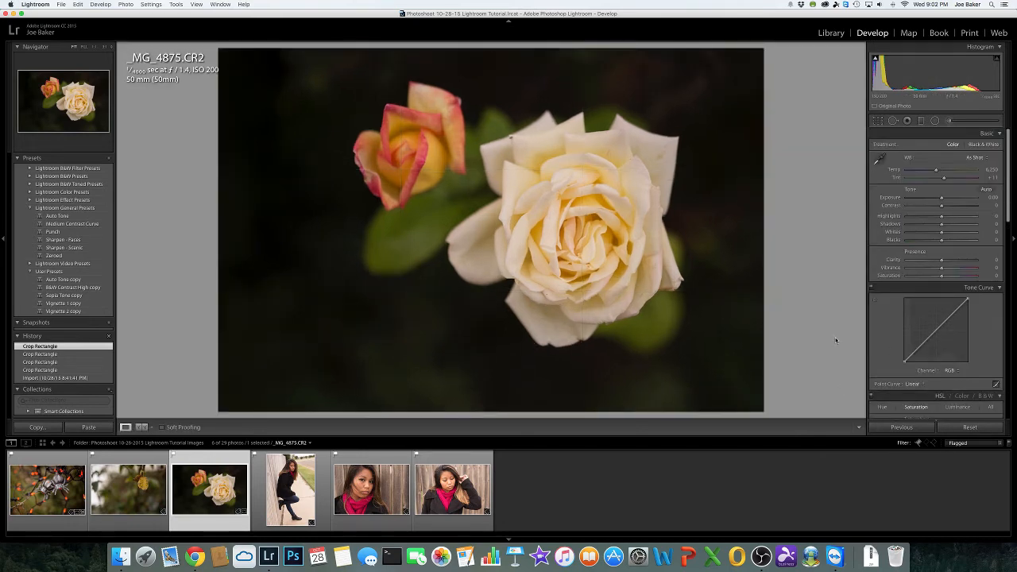
# - Try the Auto white balance on the rose photo and return it to As Shot
pyautogui.click(976, 157)
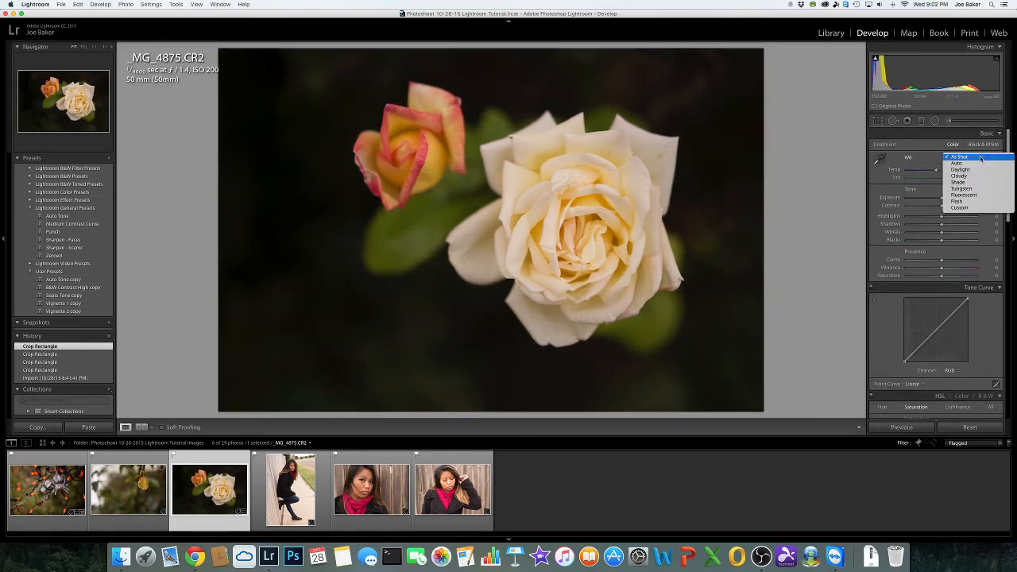
pyautogui.click(973, 164)
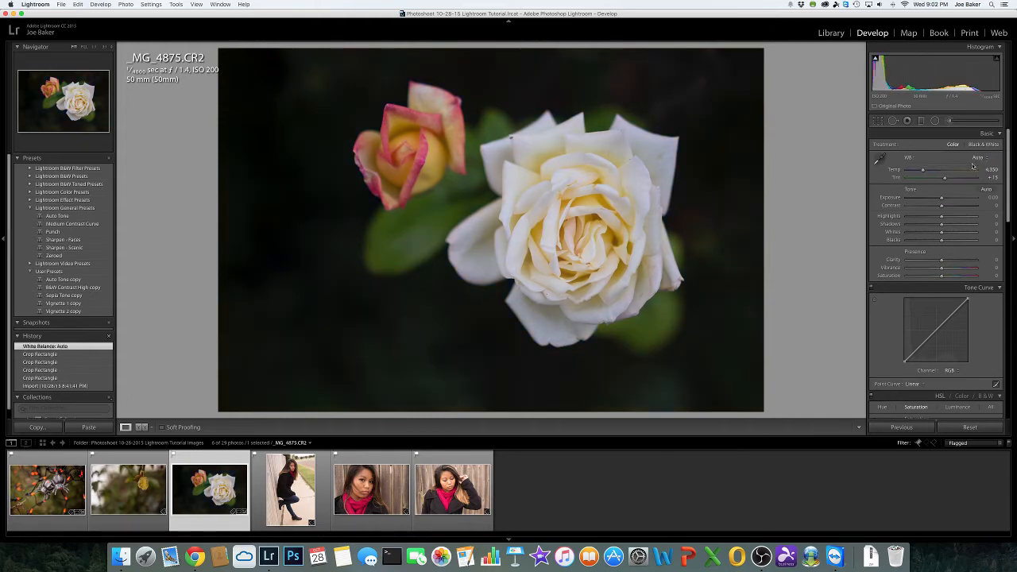
pyautogui.click(976, 159)
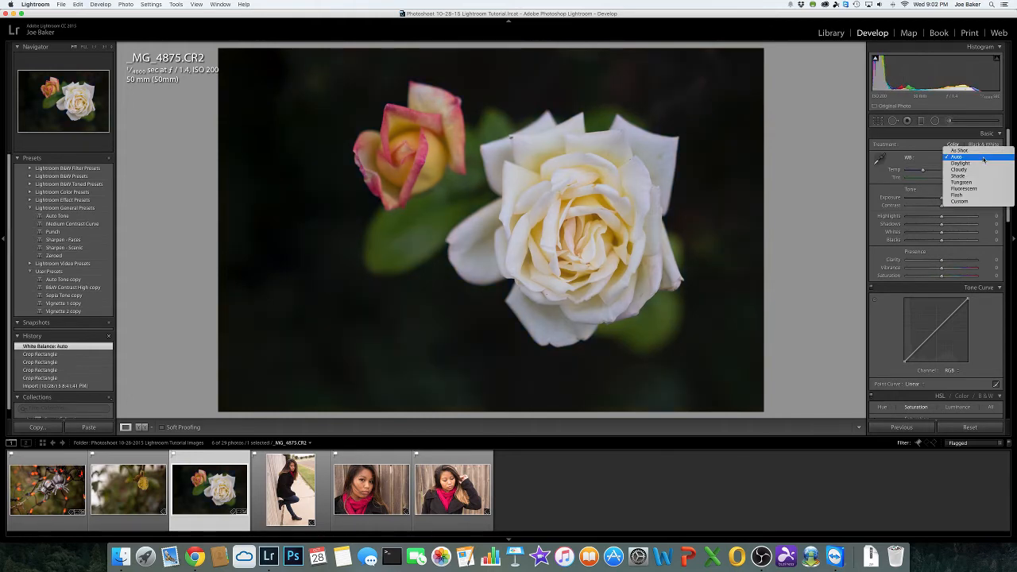
pyautogui.click(960, 150)
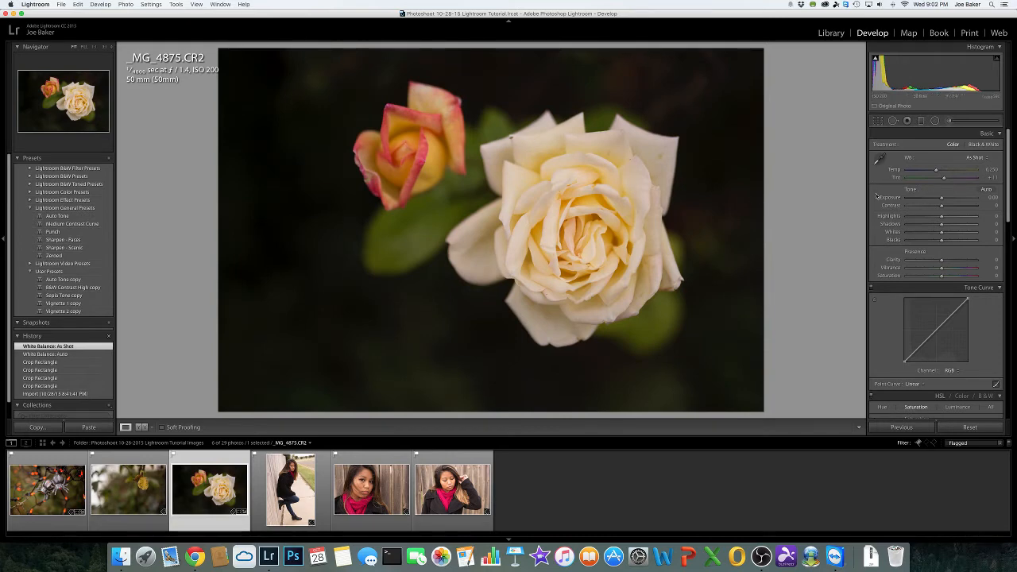
# - Try a custom white balance sampled from a white petal of the large rose and return it to As Shot
pyautogui.click(879, 159)
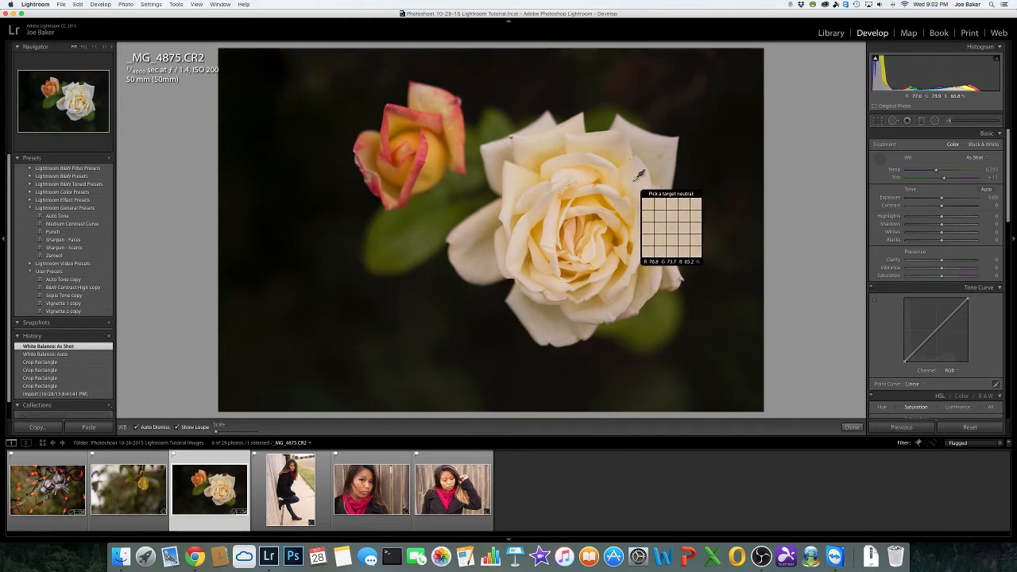
pyautogui.click(634, 179)
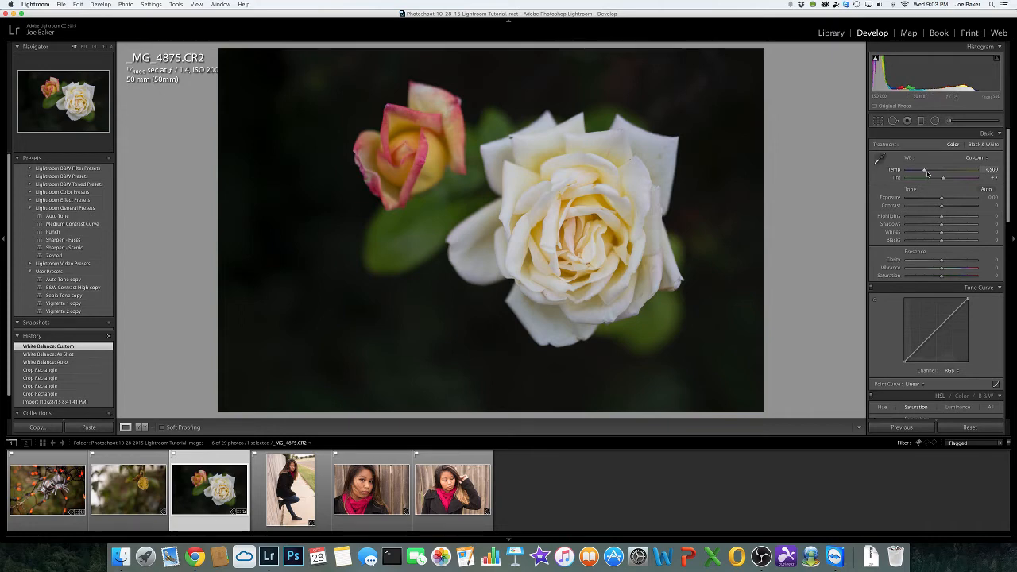
pyautogui.click(985, 158)
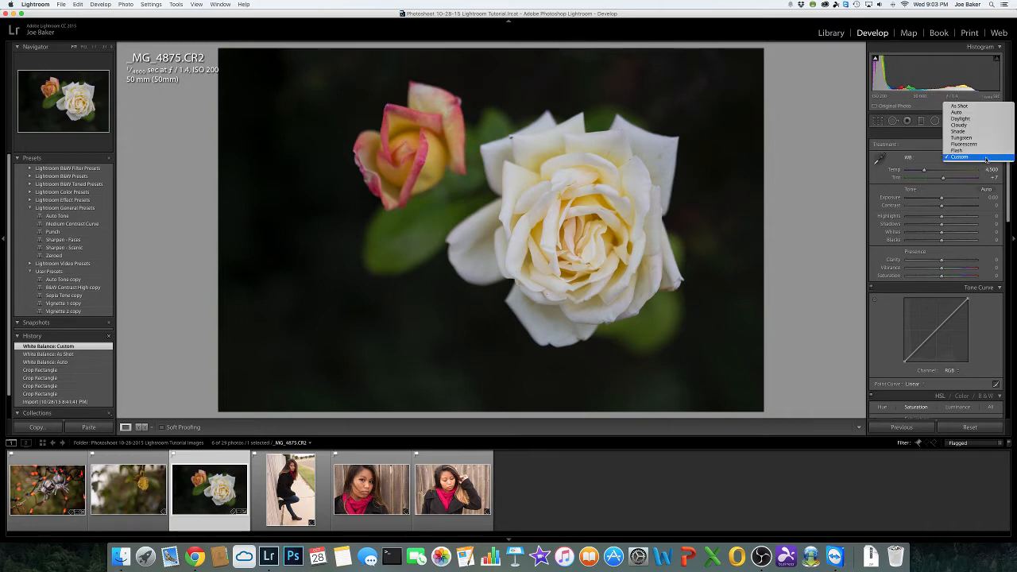
pyautogui.click(960, 105)
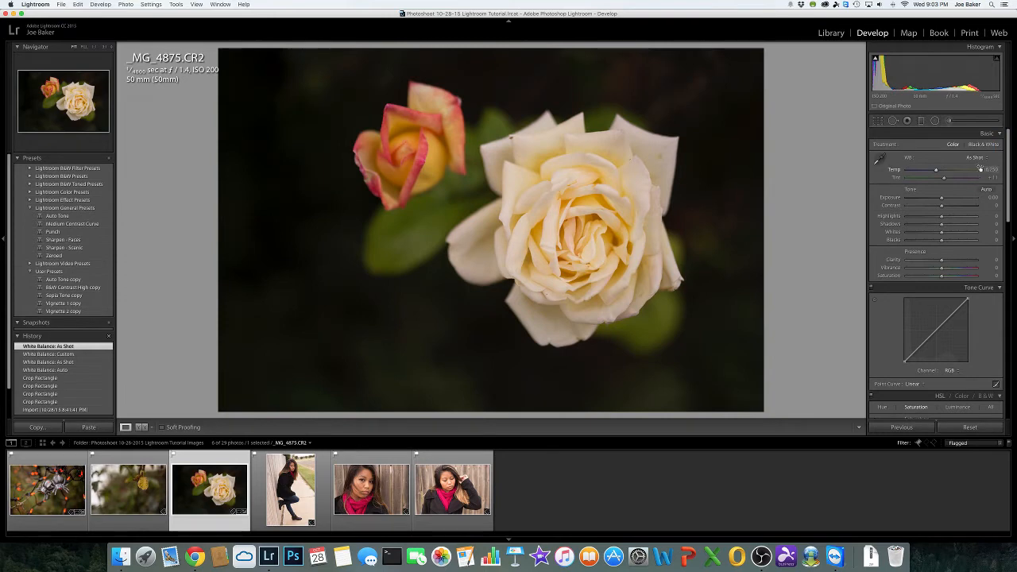
# - Try the Cloudy white balance on the rose photo and restore As Shot
pyautogui.click(977, 158)
pyautogui.click(966, 182)
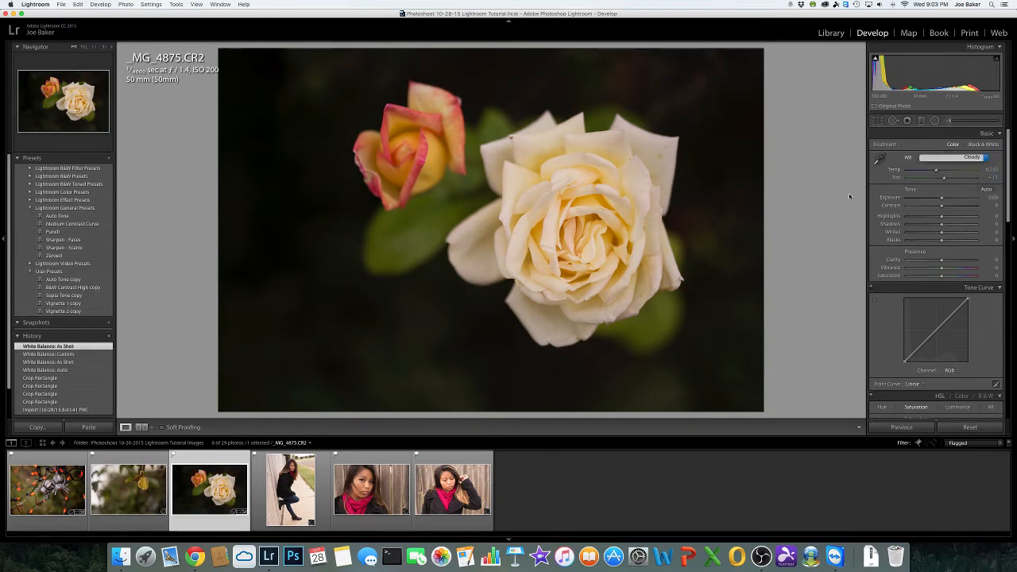
pyautogui.click(977, 158)
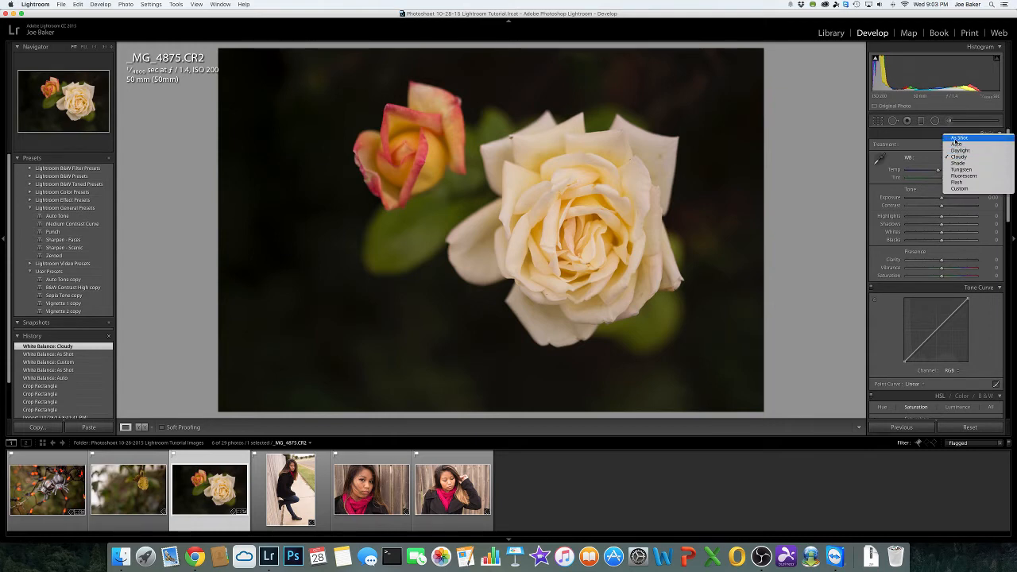
pyautogui.click(957, 139)
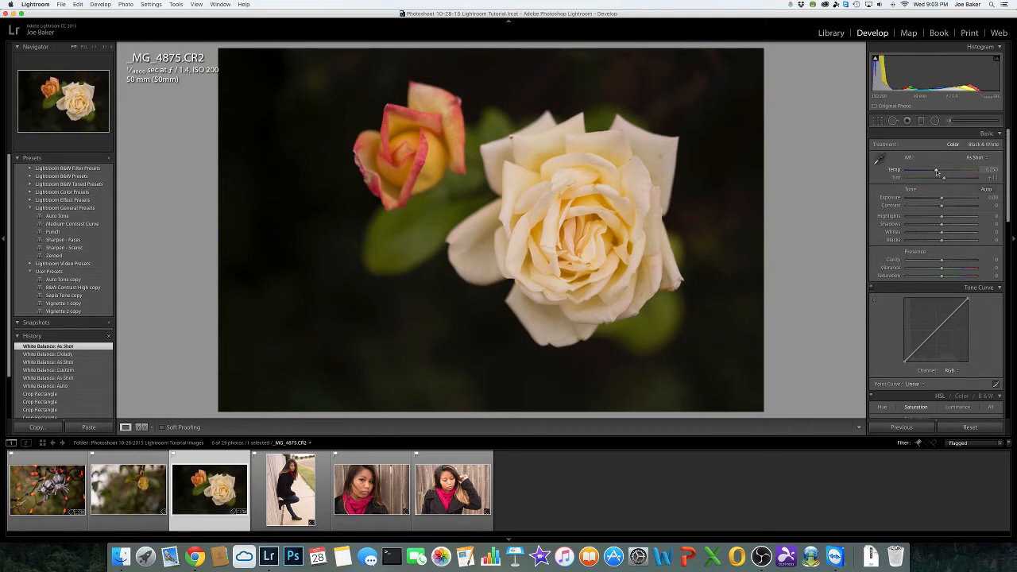
# - Cool the rose photo's temperature to 5,420, and try Auto tone before undoing it
pyautogui.moveTo(936, 171); pyautogui.dragTo(930, 172)
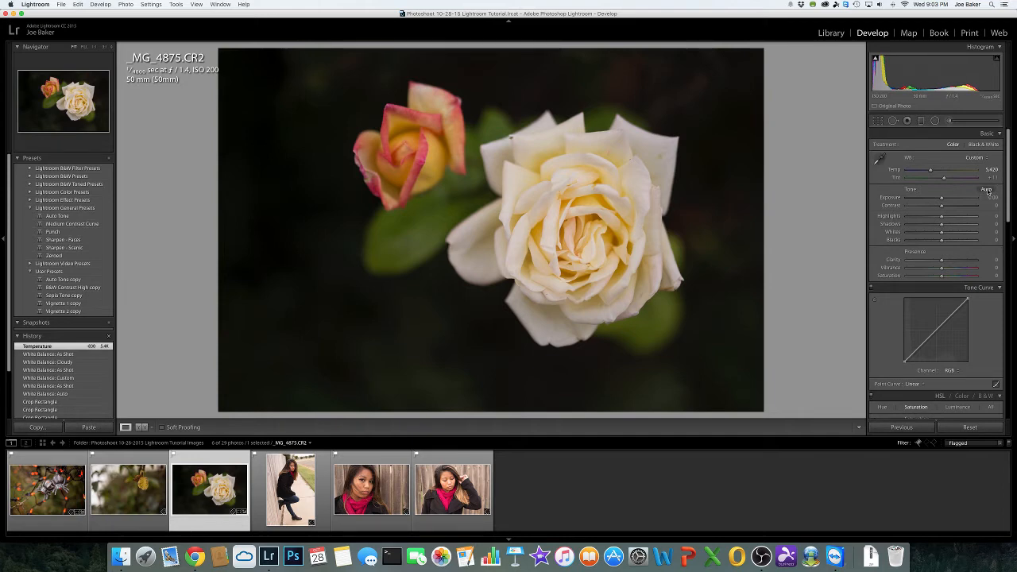
pyautogui.click(986, 190)
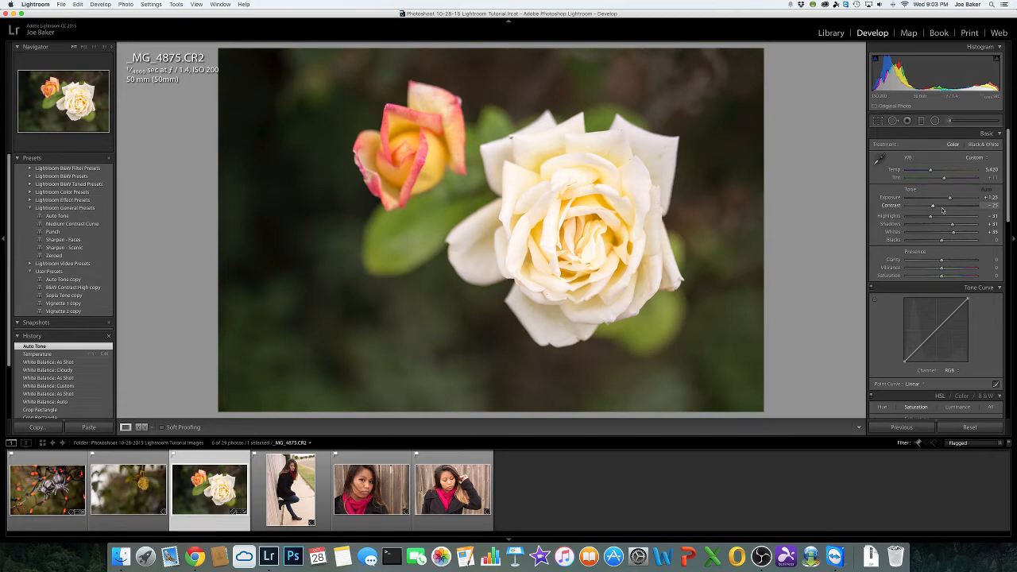
pyautogui.press('super+z')
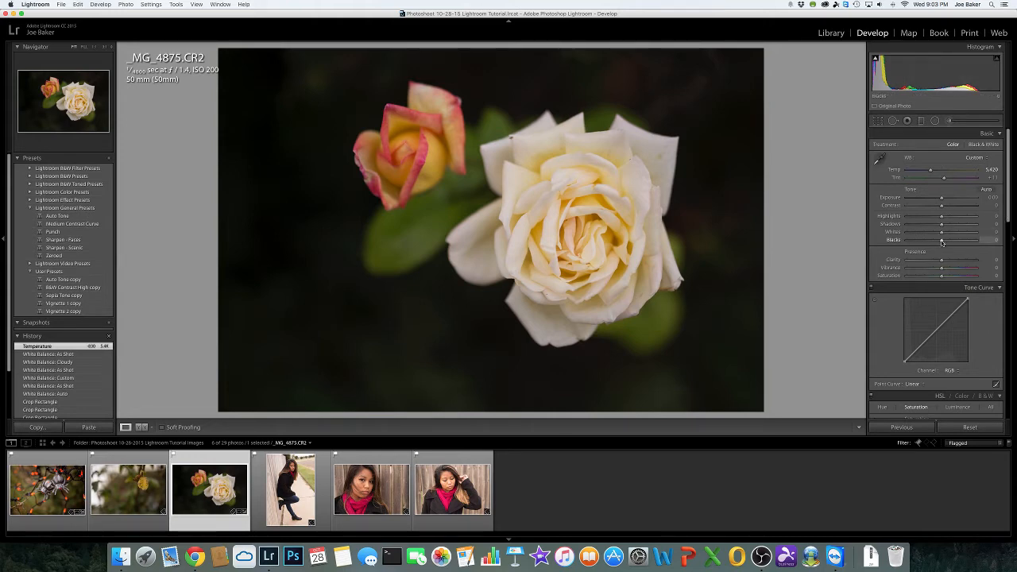
# - Darken the rose's background with Blacks -46 and Shadows -47, and set Clarity to +11
pyautogui.moveTo(942, 241); pyautogui.dragTo(926, 227)
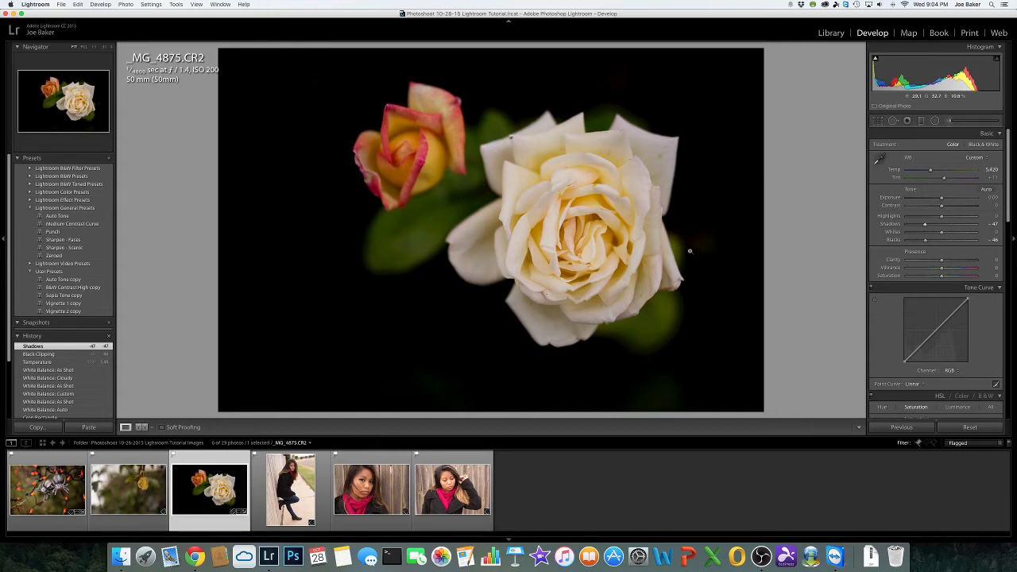
pyautogui.click(994, 260)
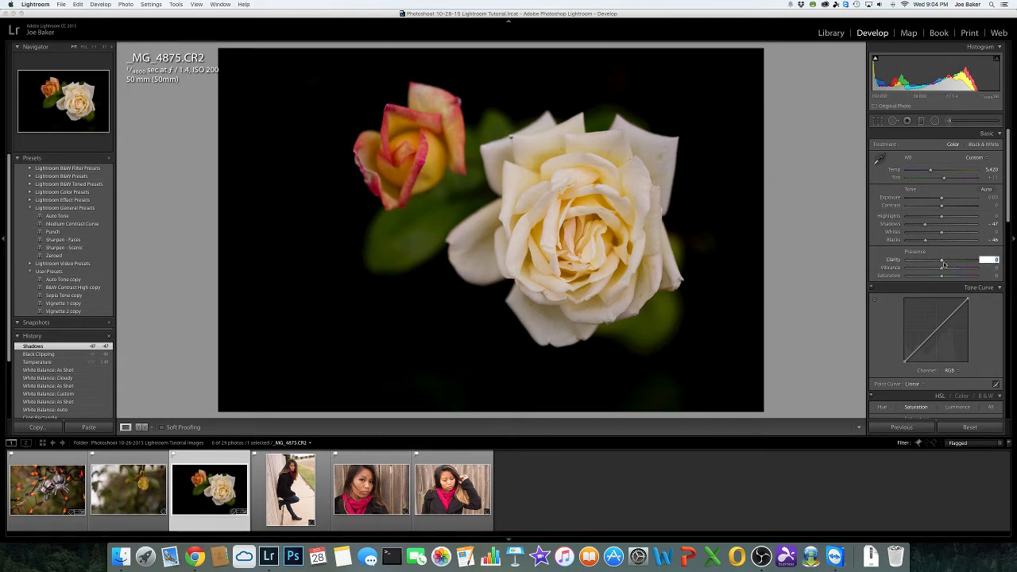
pyautogui.moveTo(943, 264)
pyautogui.mouseDown()
pyautogui.moveTo(971, 262)
pyautogui.moveTo(869, 268)
pyautogui.moveTo(946, 267)
pyautogui.mouseUp()
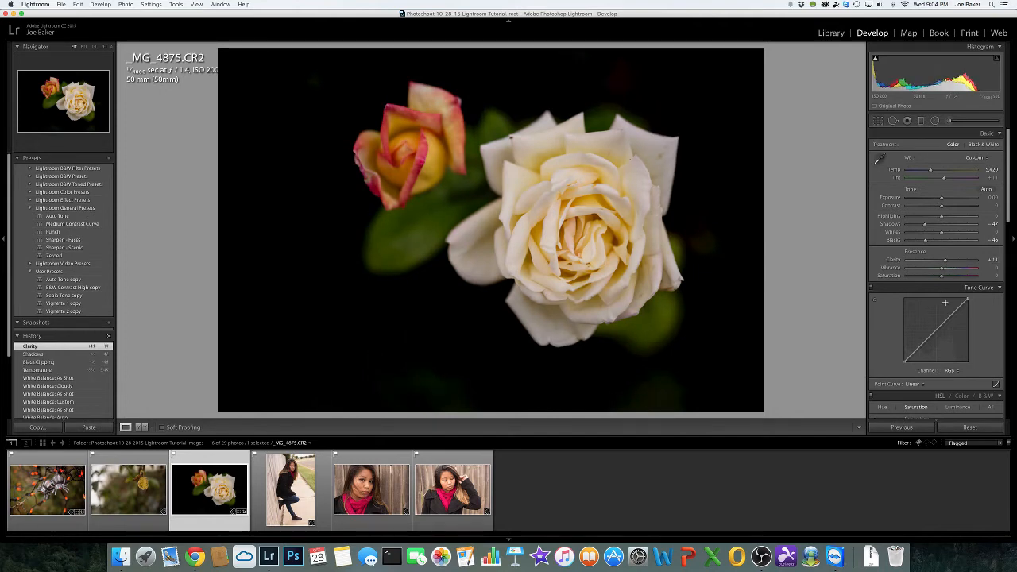
# - Set the rose photo's luminance noise reduction to 20
pyautogui.scroll(-3, 946, 302)
pyautogui.scroll(-10, 946, 304)
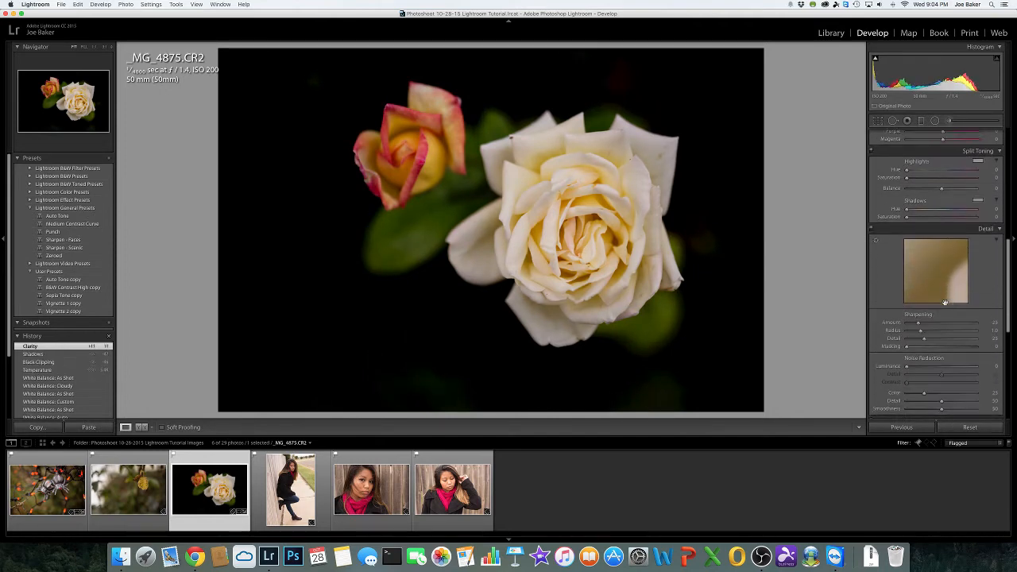
pyautogui.scroll(-1, 946, 304)
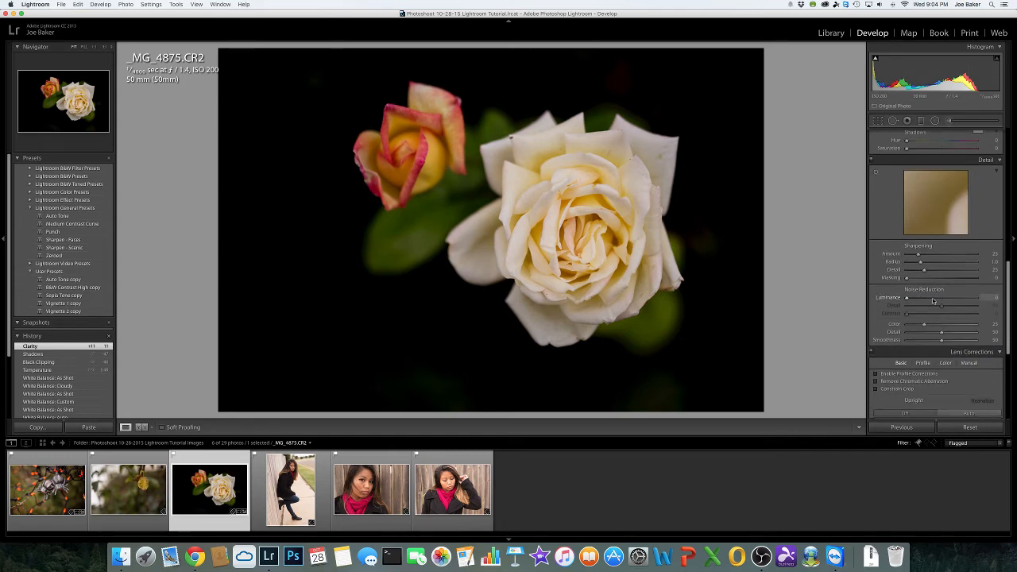
pyautogui.click(990, 297)
pyautogui.press('Return')
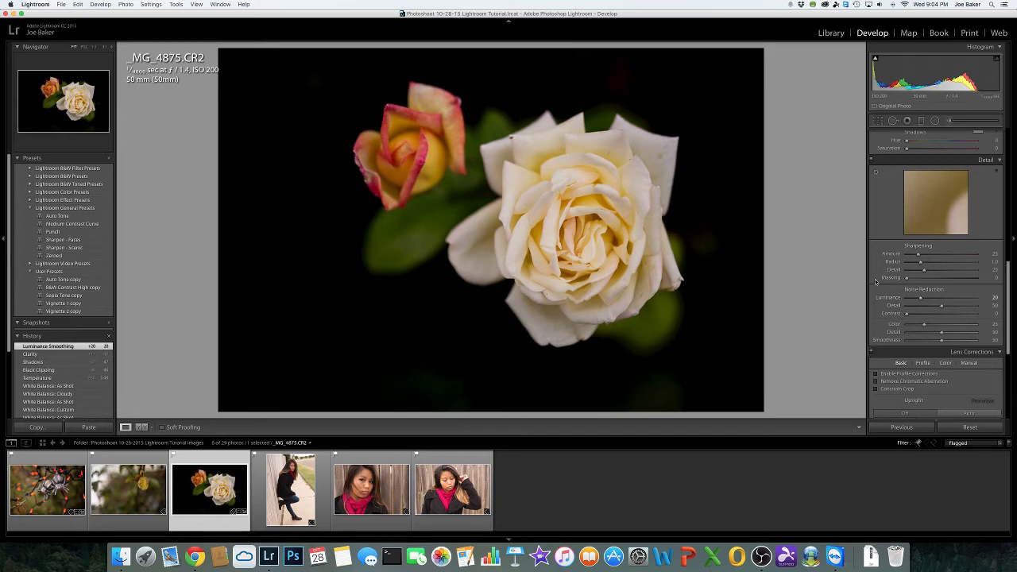
# - Create a virtual copy of the rose photo and convert the copy to black and white
pyautogui.scroll(10, 938, 269)
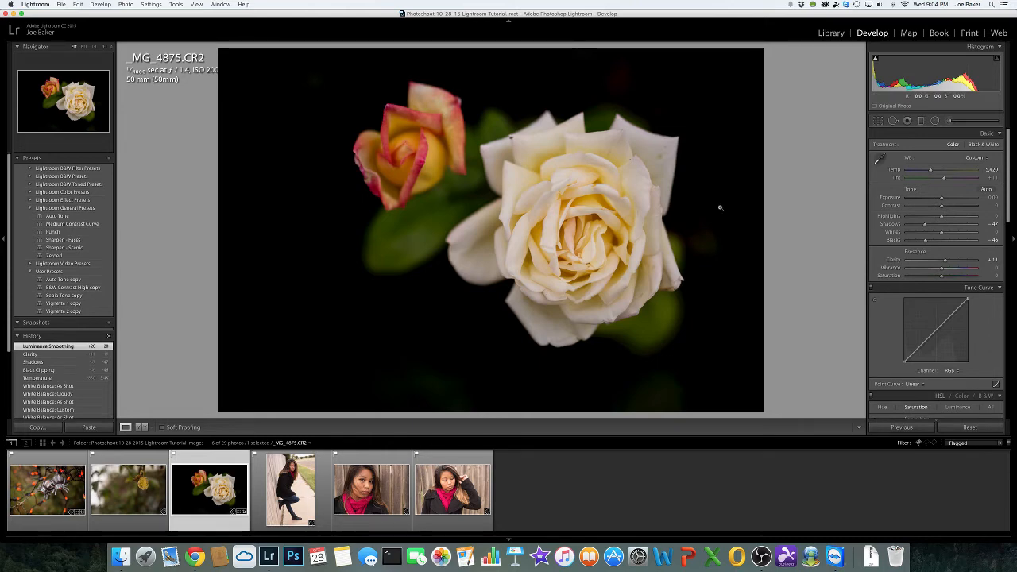
pyautogui.rightClick(719, 185)
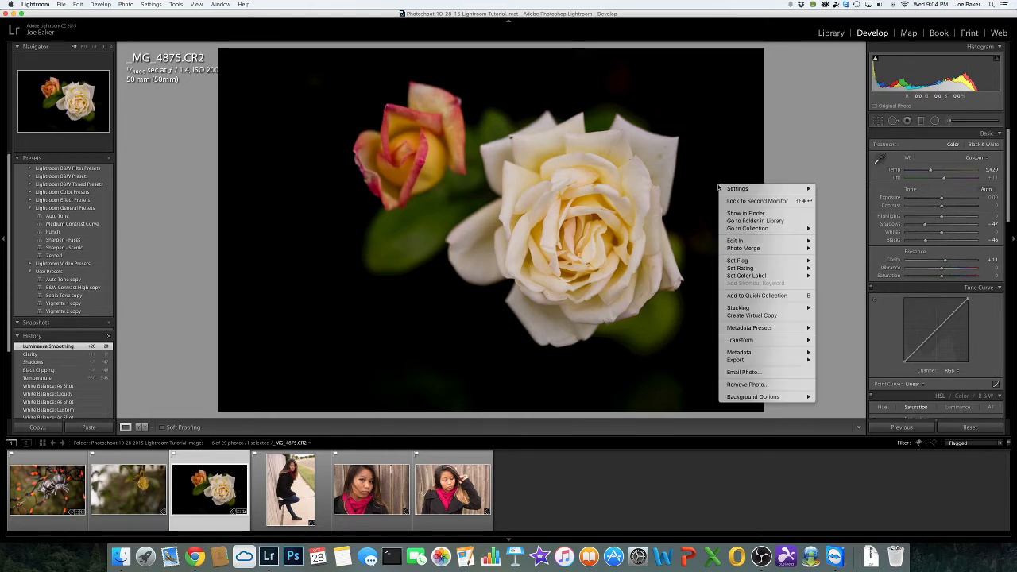
pyautogui.click(763, 316)
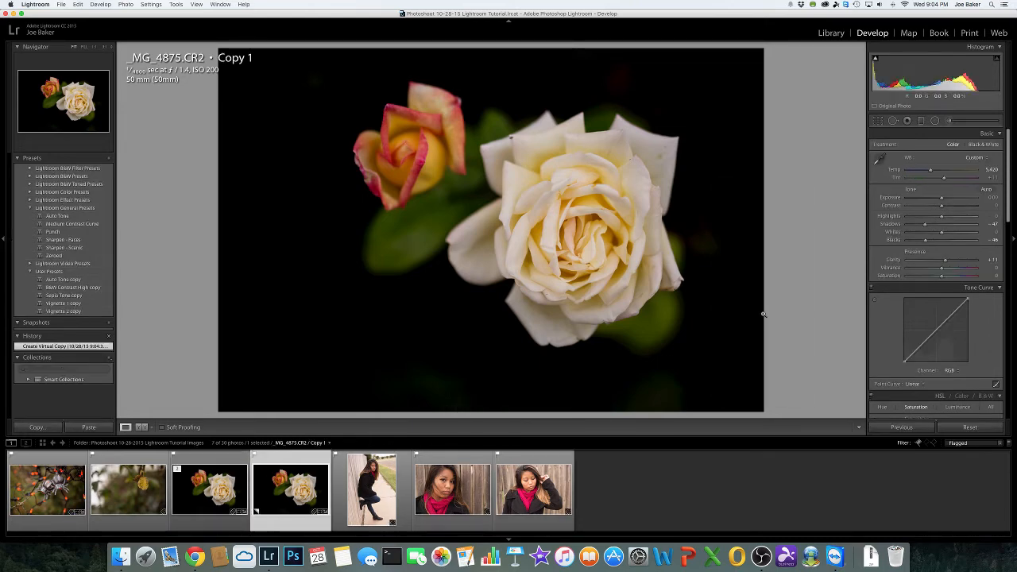
pyautogui.click(984, 145)
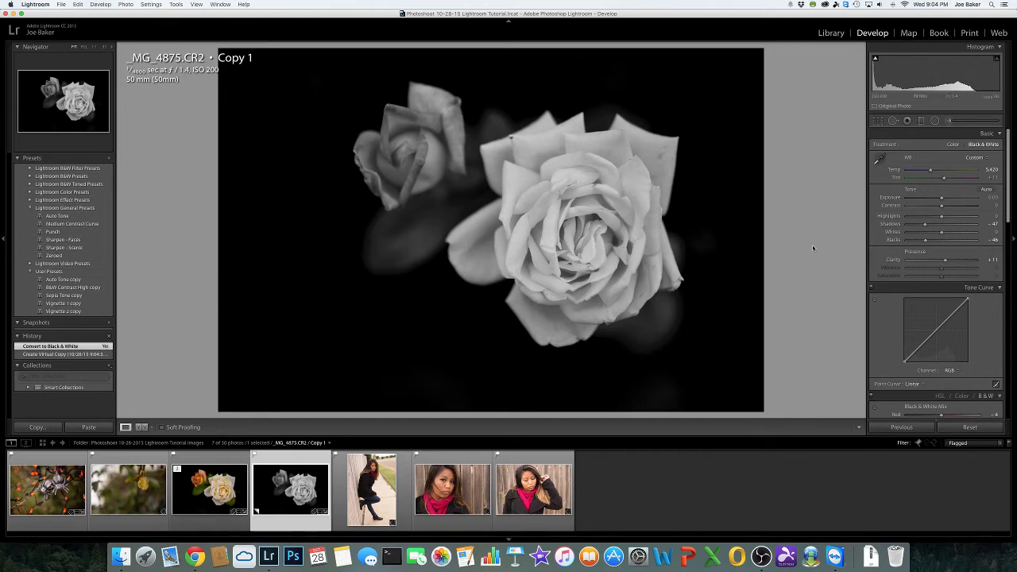
# - Set Whites to +70 and Blacks to -55 on the black-and-white rose copy
pyautogui.press('alt')
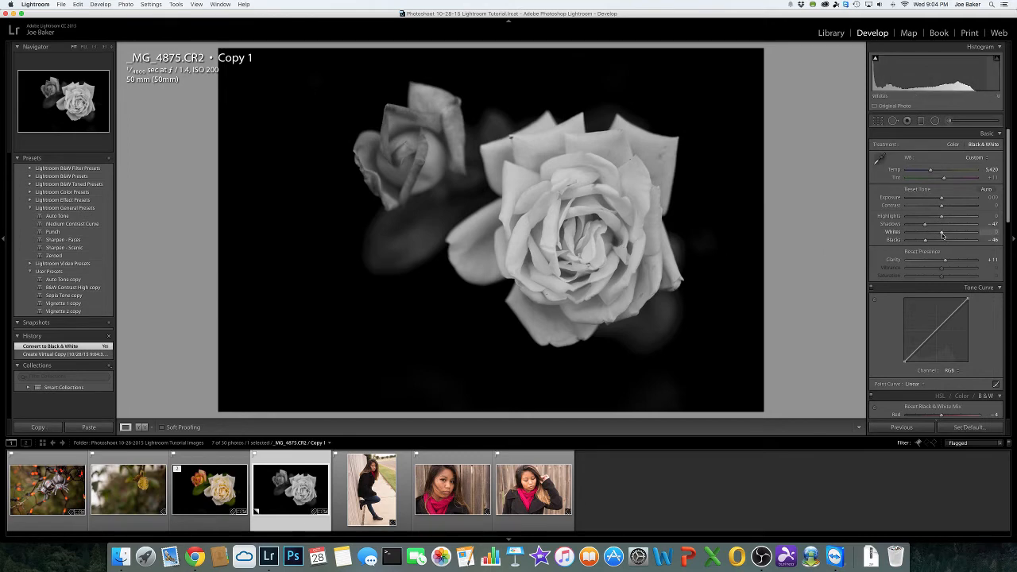
pyautogui.moveTo(942, 235); pyautogui.dragTo(945, 236)
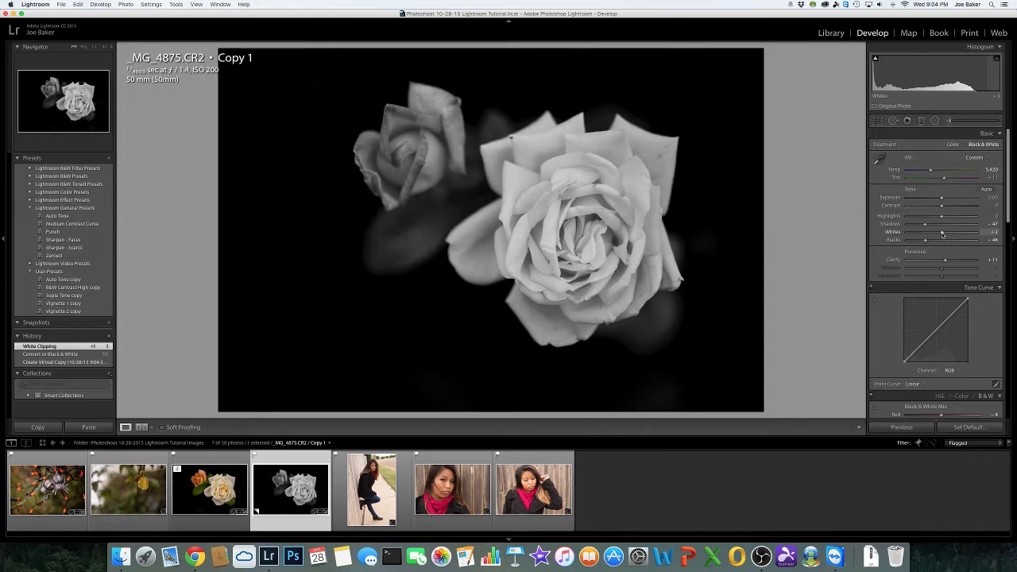
pyautogui.moveTo(944, 233); pyautogui.dragTo(966, 234)
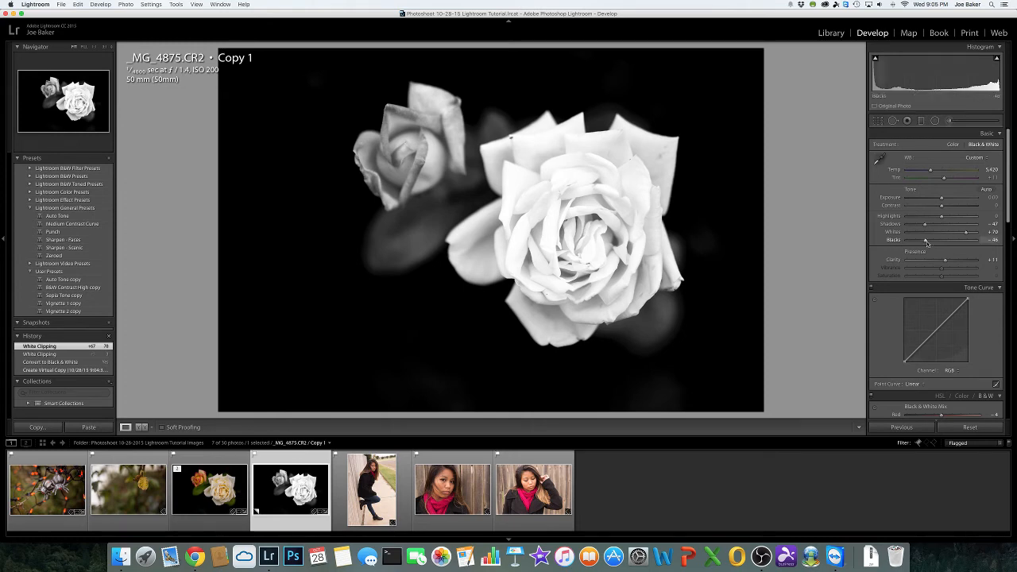
pyautogui.moveTo(927, 242); pyautogui.dragTo(924, 242)
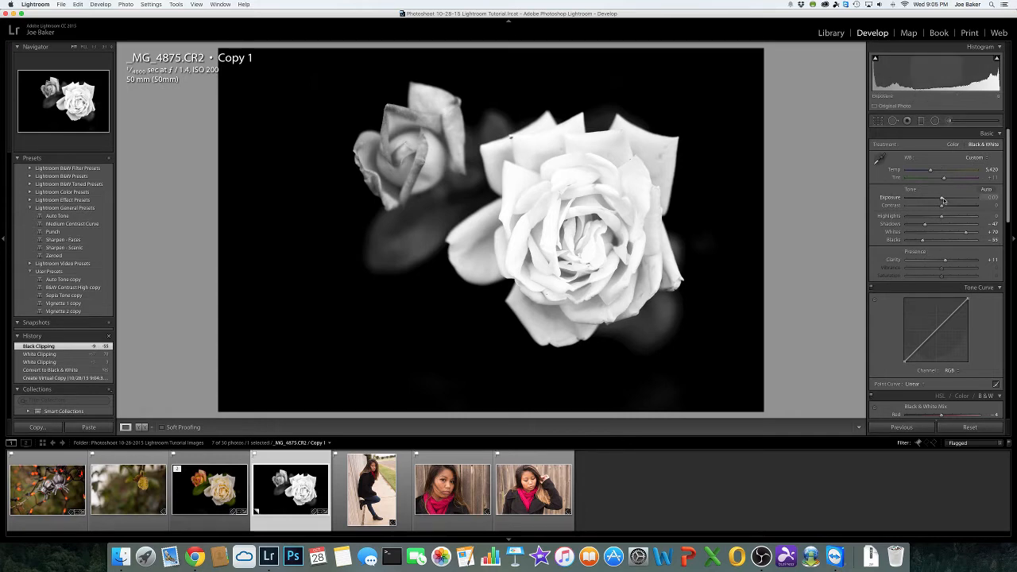
# - Set the black-and-white rose copy's Exposure to +0.05, Highlights to -13 and Clarity to +23
pyautogui.moveTo(945, 199); pyautogui.dragTo(942, 201)
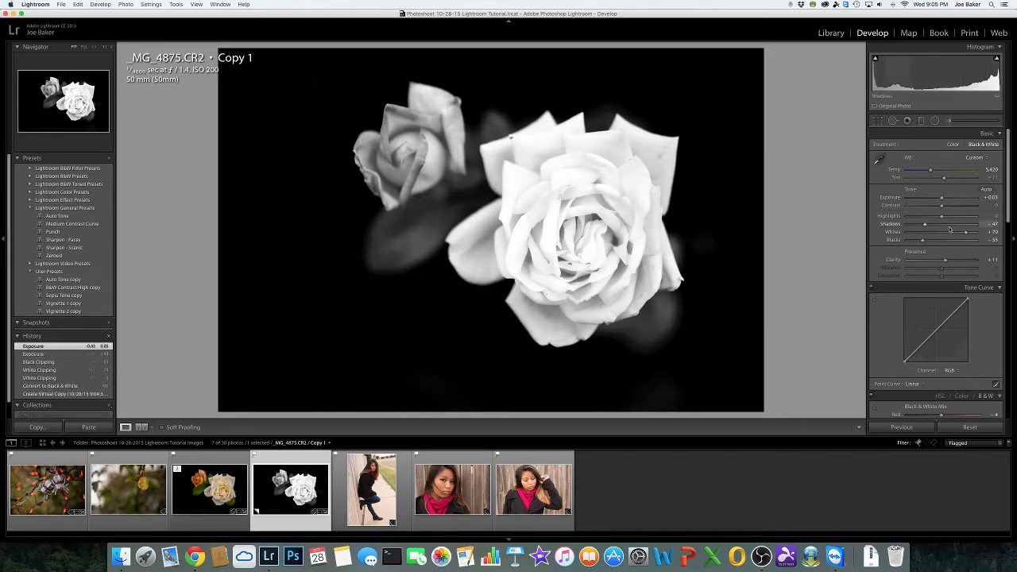
pyautogui.moveTo(942, 218); pyautogui.dragTo(937, 219)
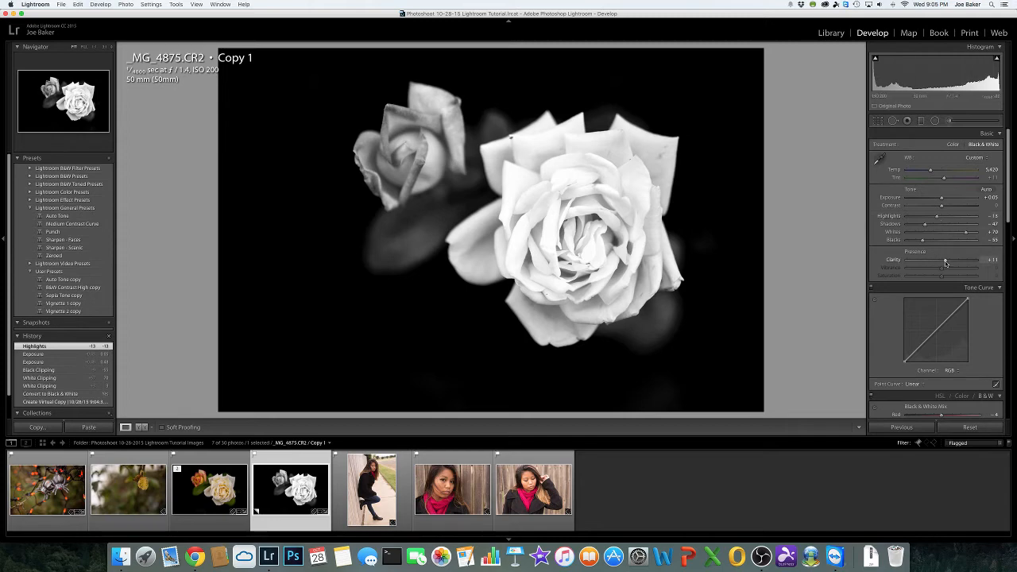
pyautogui.moveTo(945, 263); pyautogui.dragTo(949, 261)
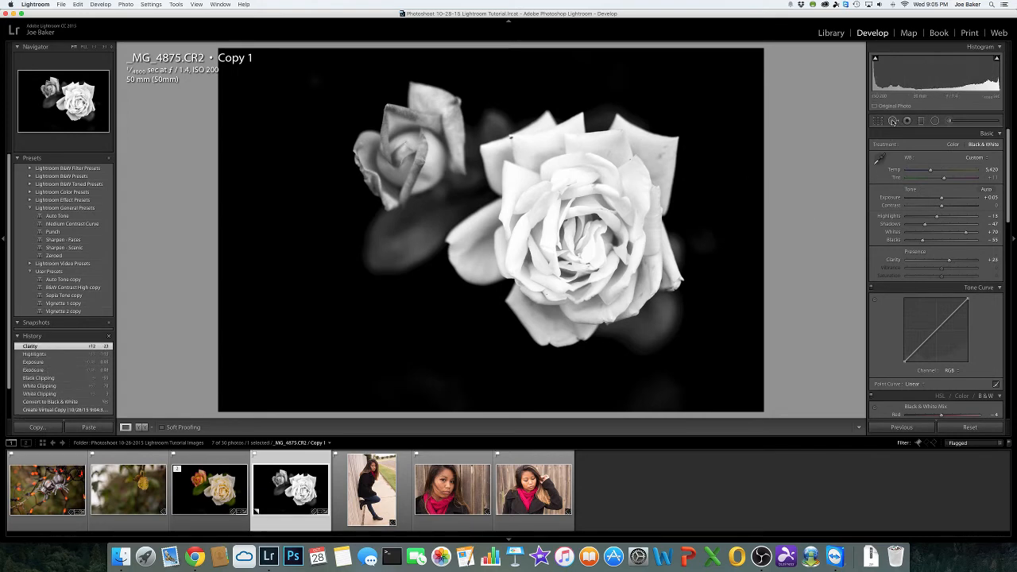
# - Heal the dark speck on the large rose's upper petal with a size 37 spot, sampling from the petal area just below it
pyautogui.click(517, 140)
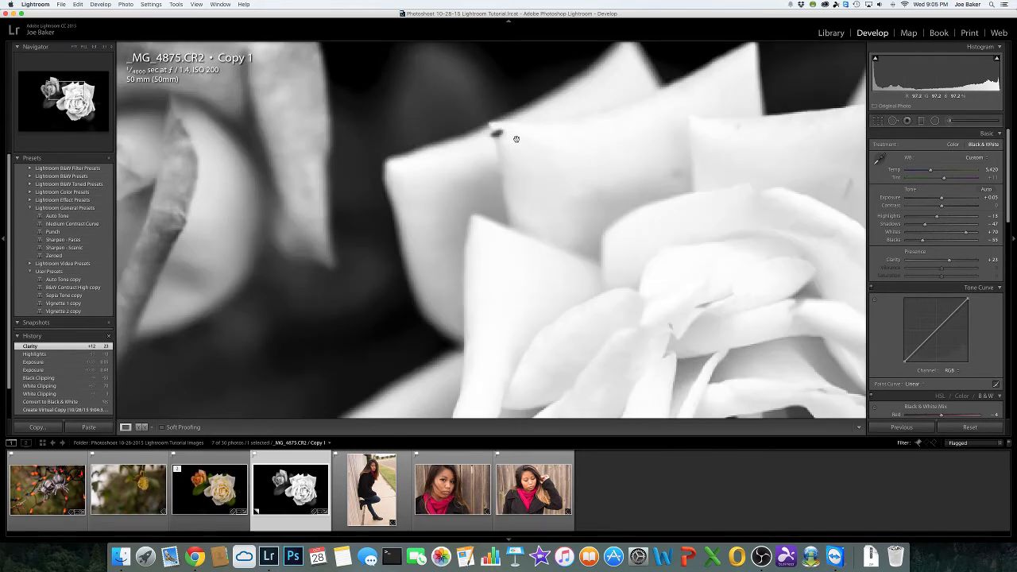
pyautogui.click(514, 139)
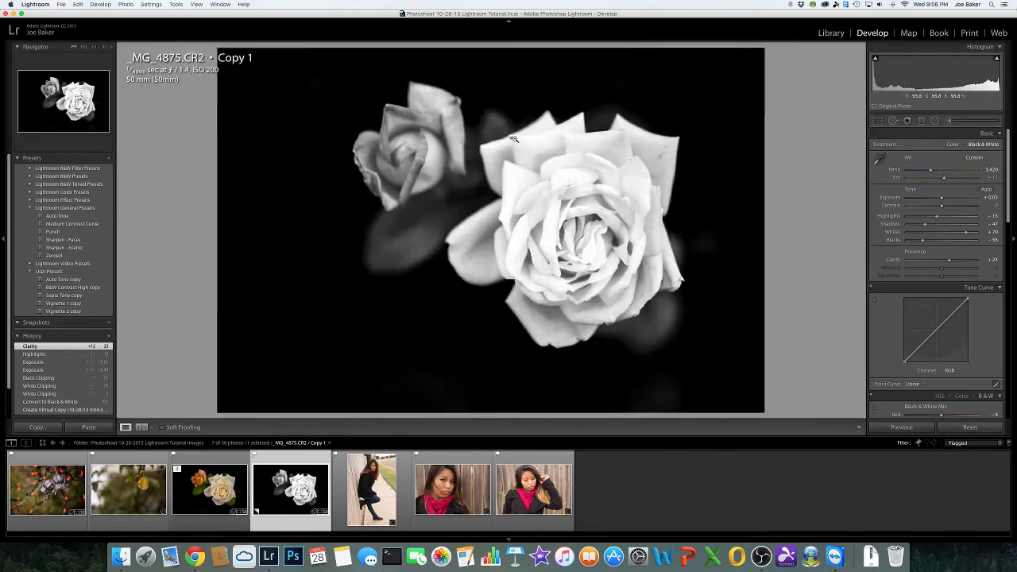
pyautogui.click(514, 140)
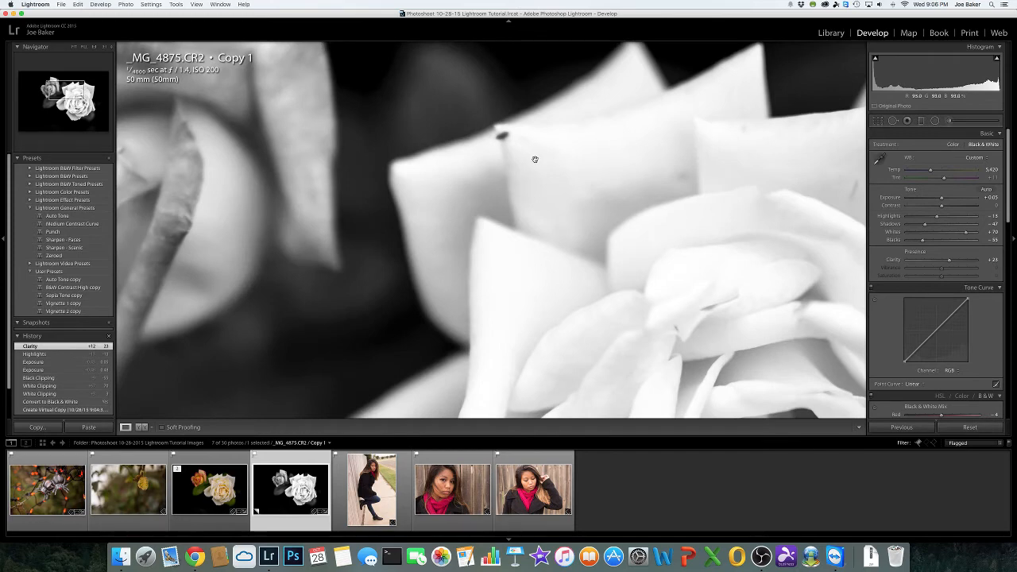
pyautogui.press('q')
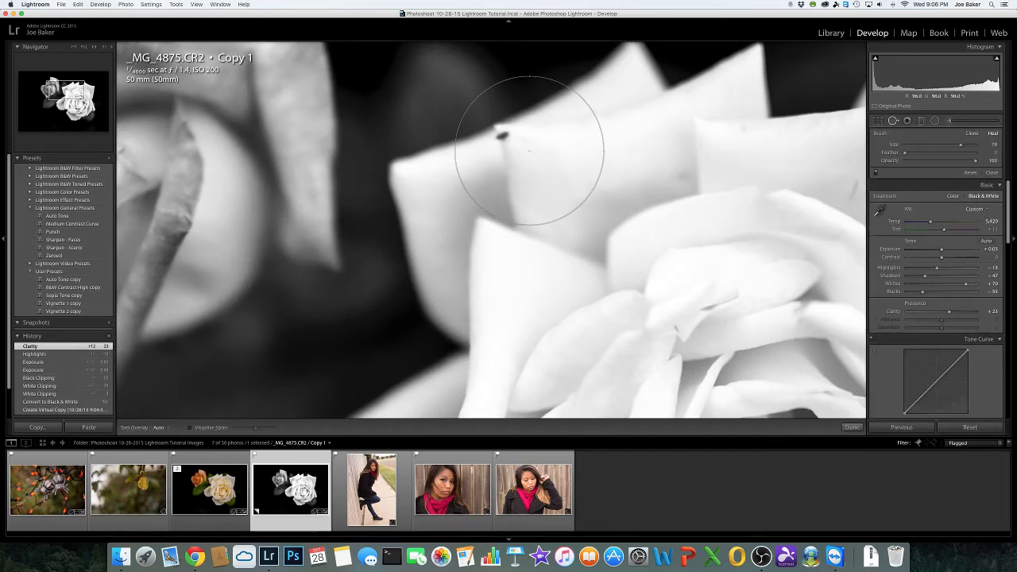
pyautogui.scroll(-8, 529, 149)
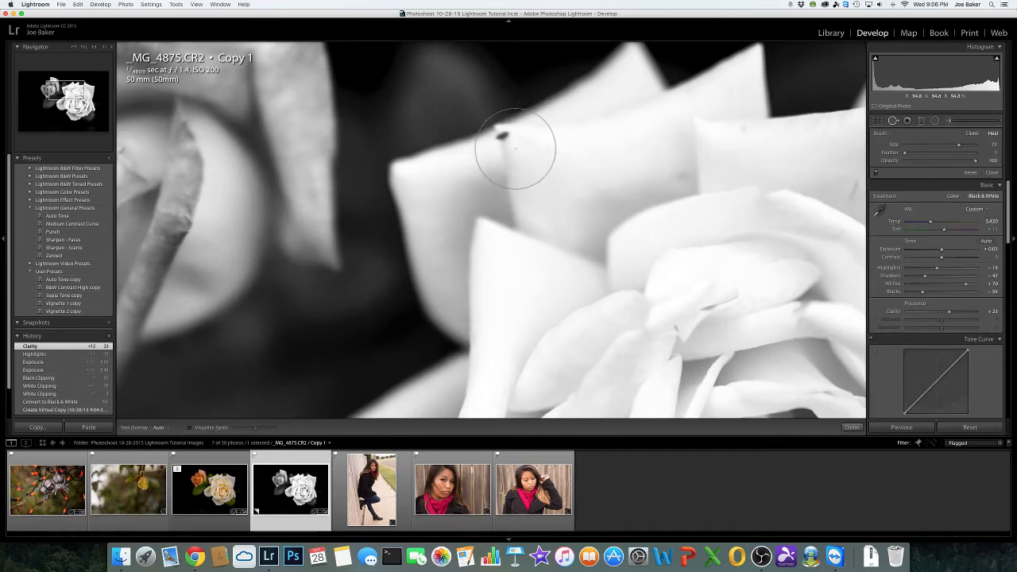
pyautogui.scroll(-6, 509, 145)
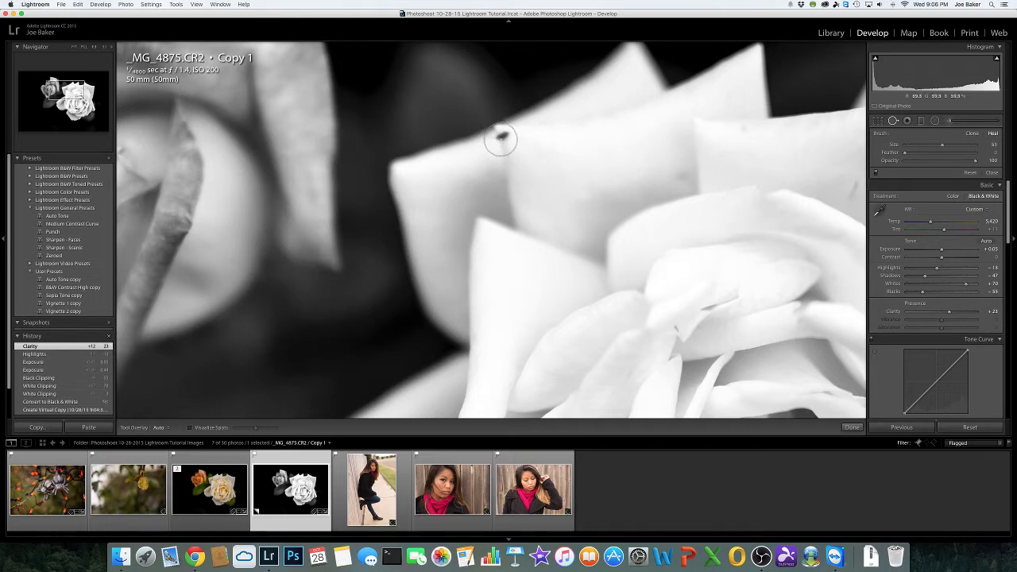
pyautogui.scroll(-1, 503, 138)
pyautogui.click(502, 137)
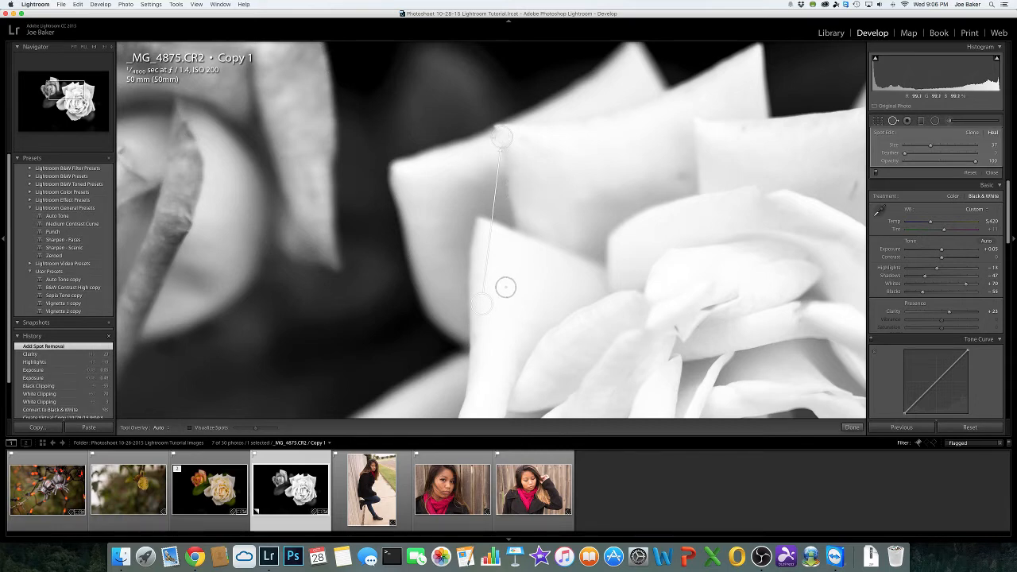
pyautogui.moveTo(484, 304); pyautogui.dragTo(514, 165)
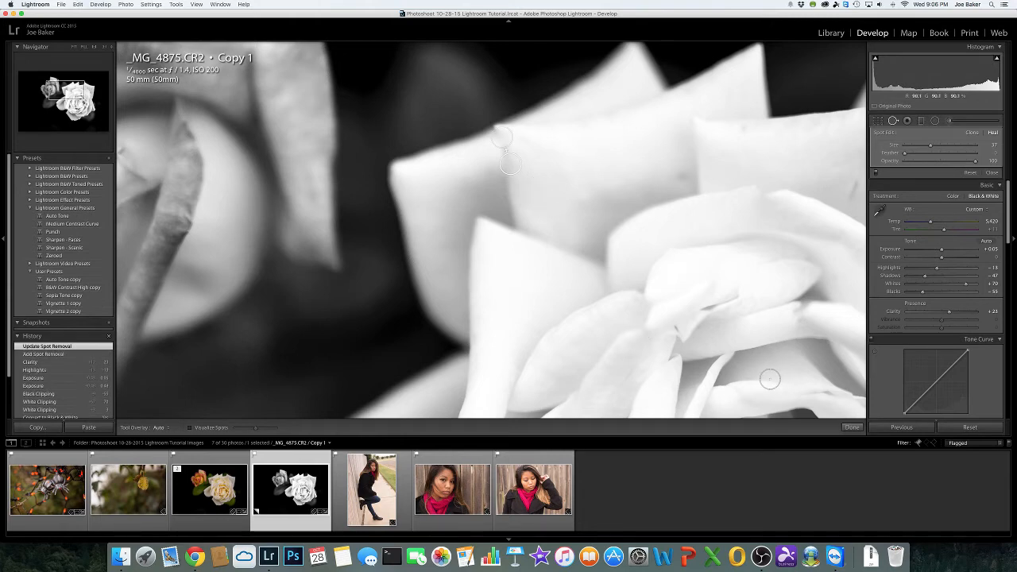
# - Finish the spot removal and examine the center and lower petals of the large rose up close for remaining blemishes
pyautogui.click(849, 428)
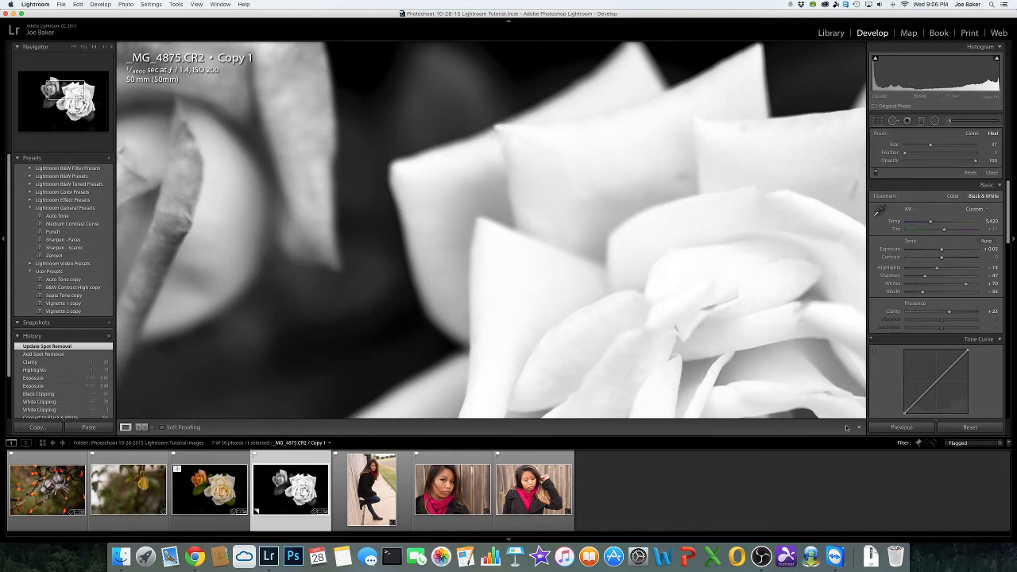
pyautogui.click(760, 348)
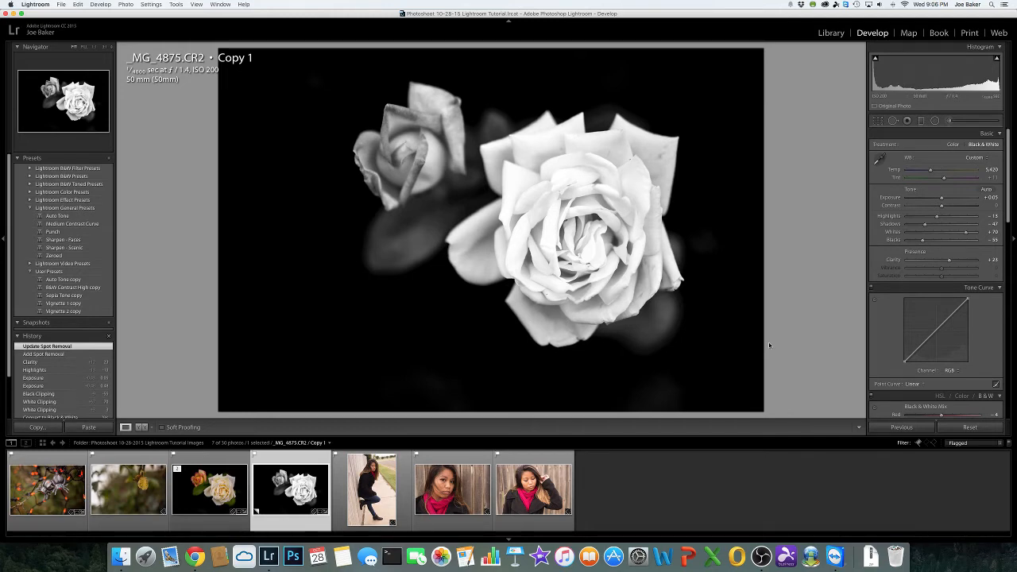
pyautogui.click(583, 263)
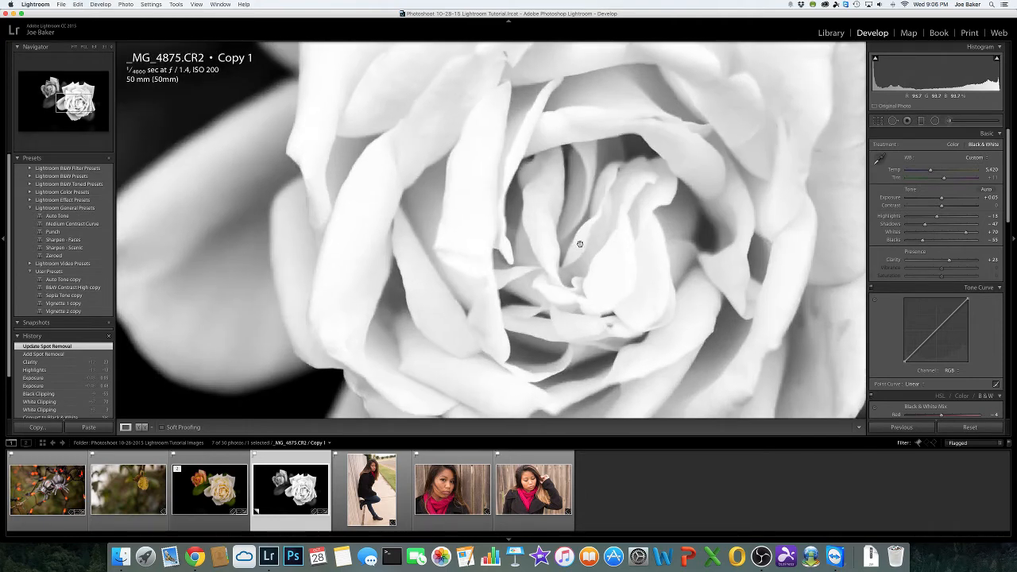
pyautogui.click(581, 244)
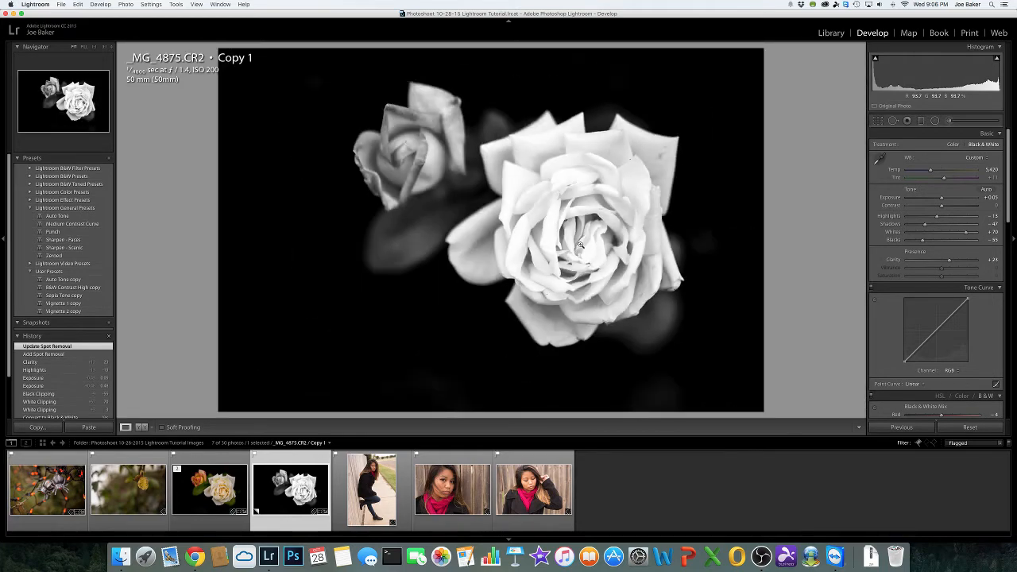
pyautogui.click(580, 244)
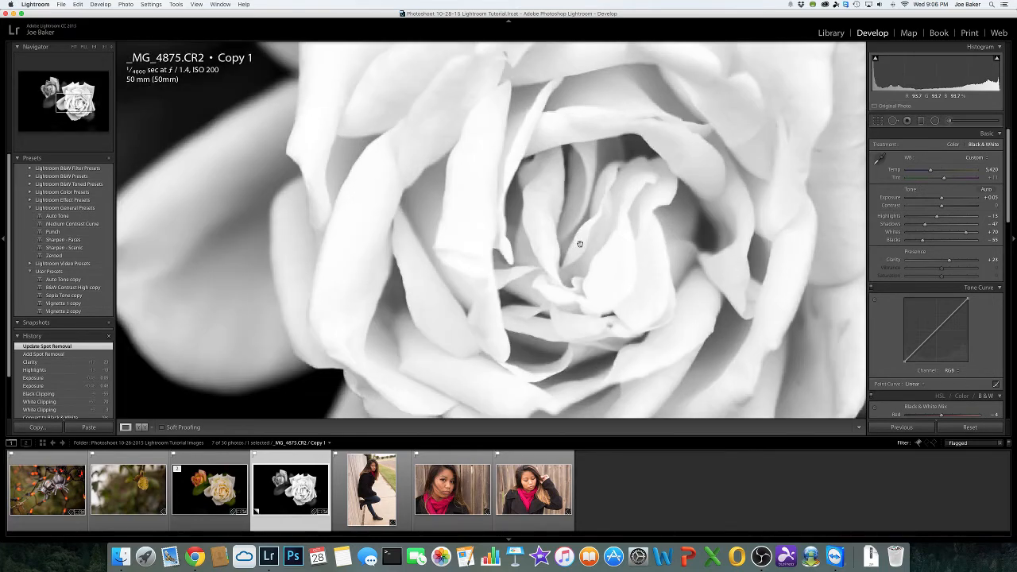
pyautogui.click(580, 244)
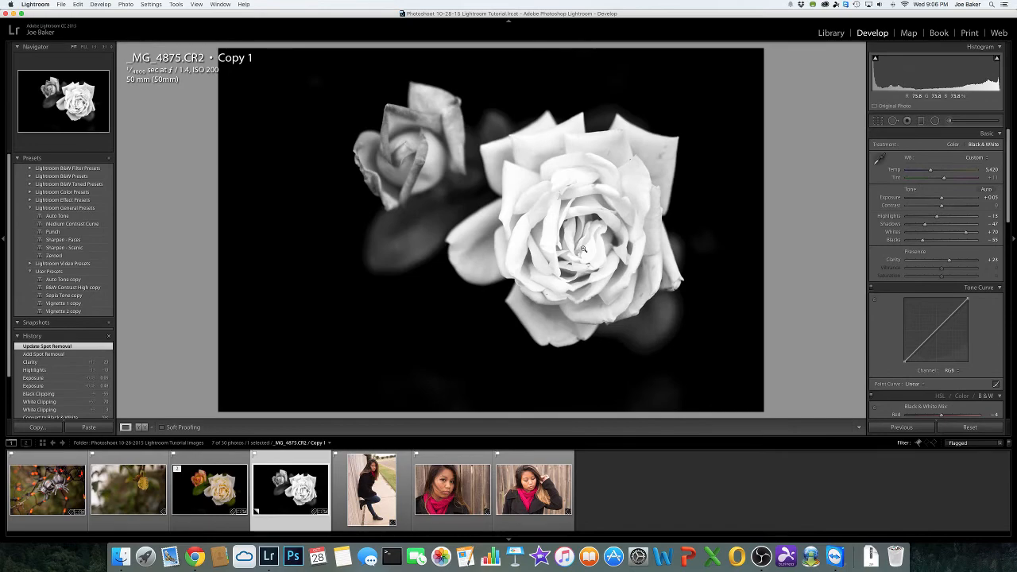
pyautogui.click(583, 249)
pyautogui.click(583, 249)
pyautogui.click(572, 270)
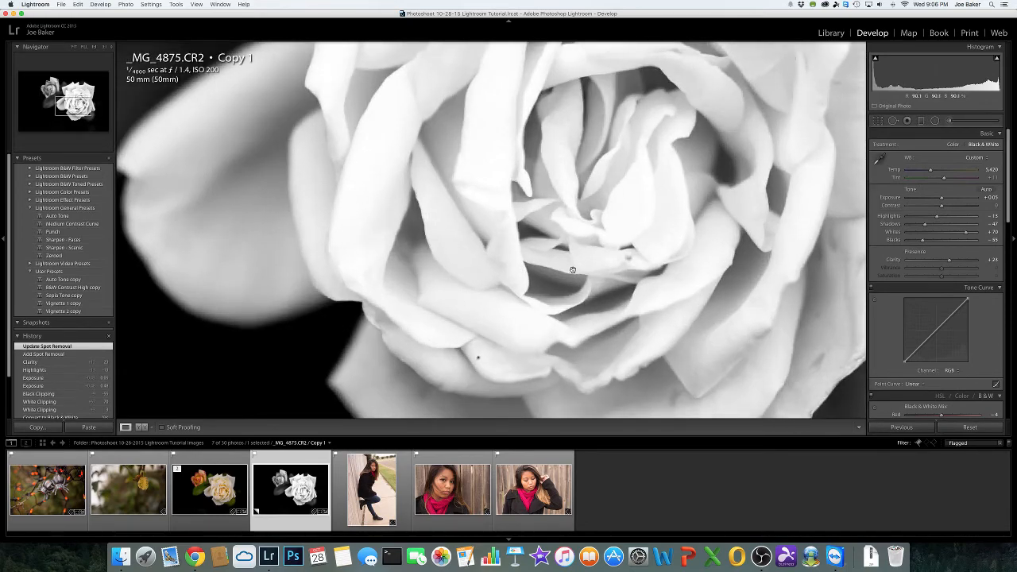
pyautogui.click(566, 286)
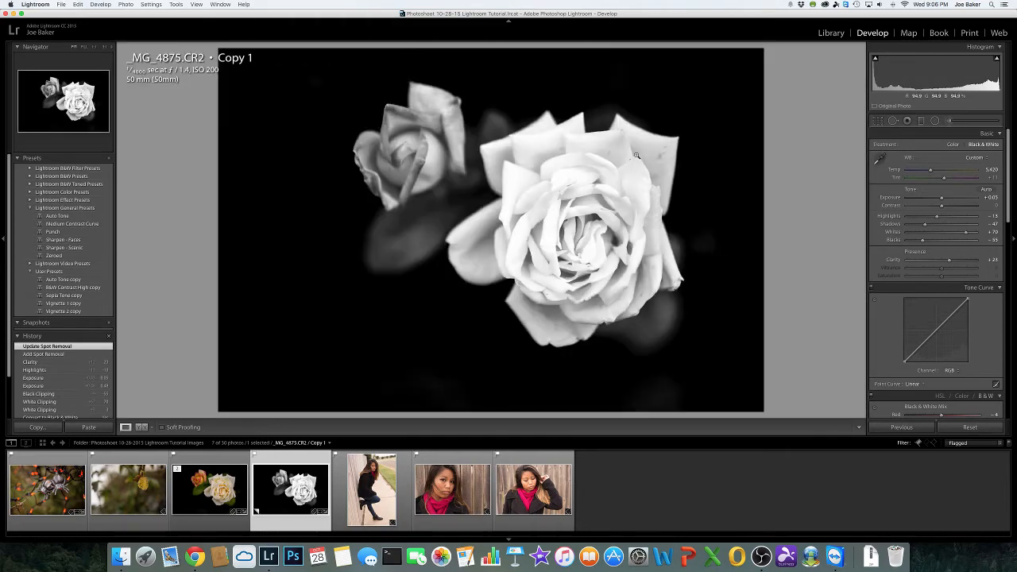
# - Heal the small dark speck beside the tip of the large rose's upper-right inner petal, sampling from the petal area just left of it
pyautogui.click(629, 163)
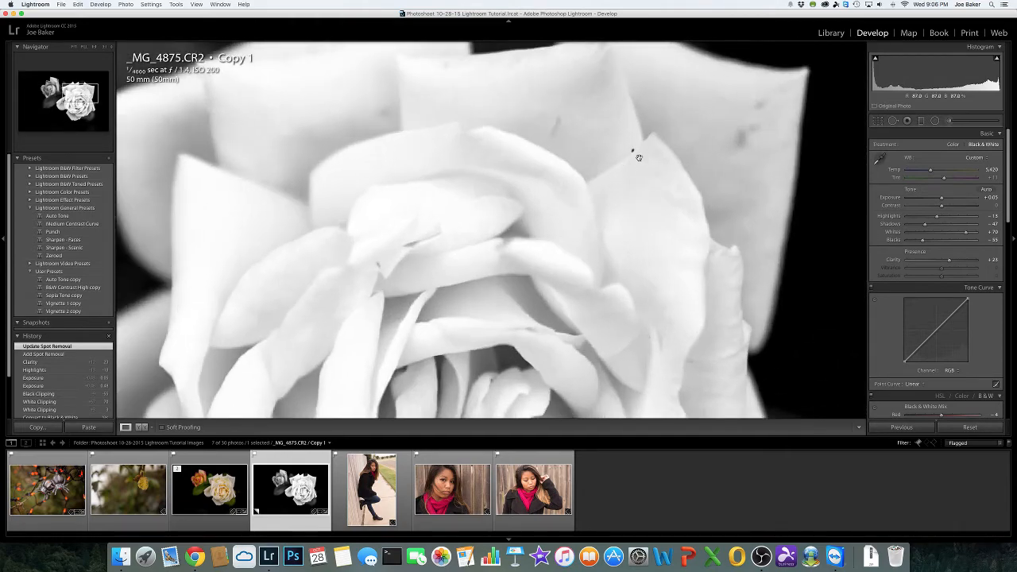
pyautogui.press('q')
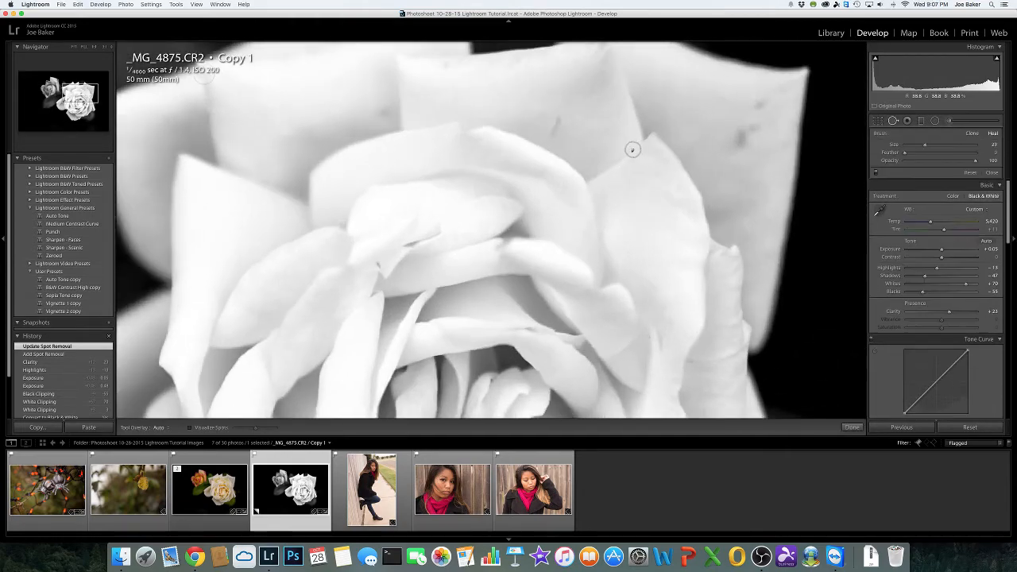
pyautogui.scroll(-3, 632, 149)
pyautogui.click(643, 156)
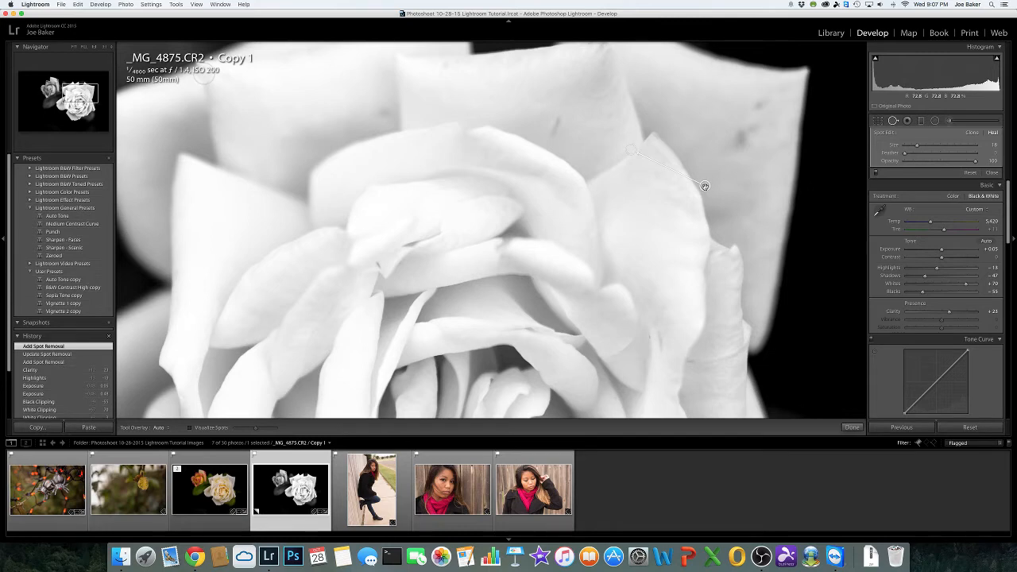
pyautogui.moveTo(704, 185); pyautogui.dragTo(615, 157)
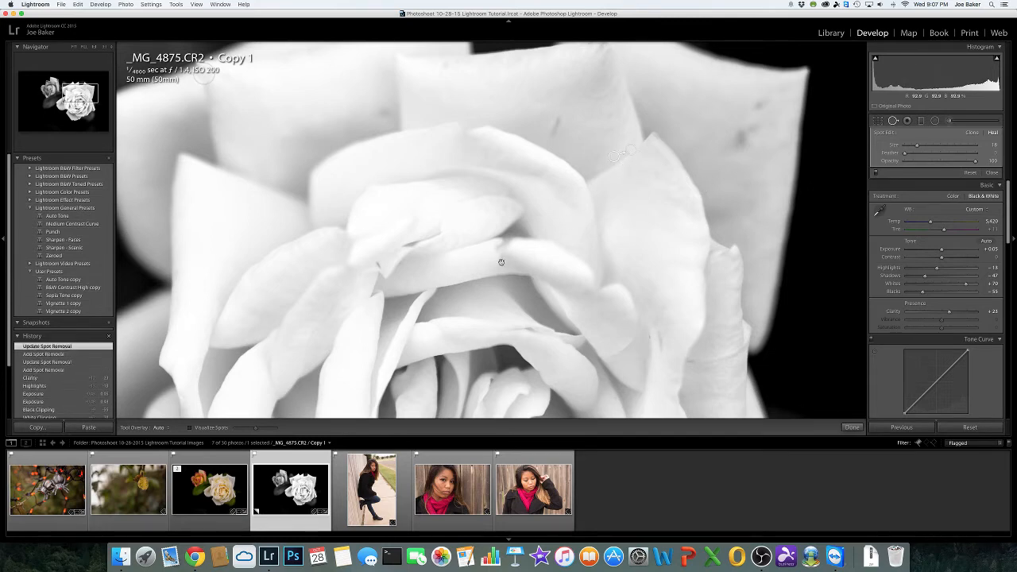
# - Heal the dark speck on the large rose's lower-left petal with a size 15 spot
pyautogui.moveTo(502, 263); pyautogui.dragTo(513, 127)
pyautogui.moveTo(502, 284); pyautogui.dragTo(519, 133)
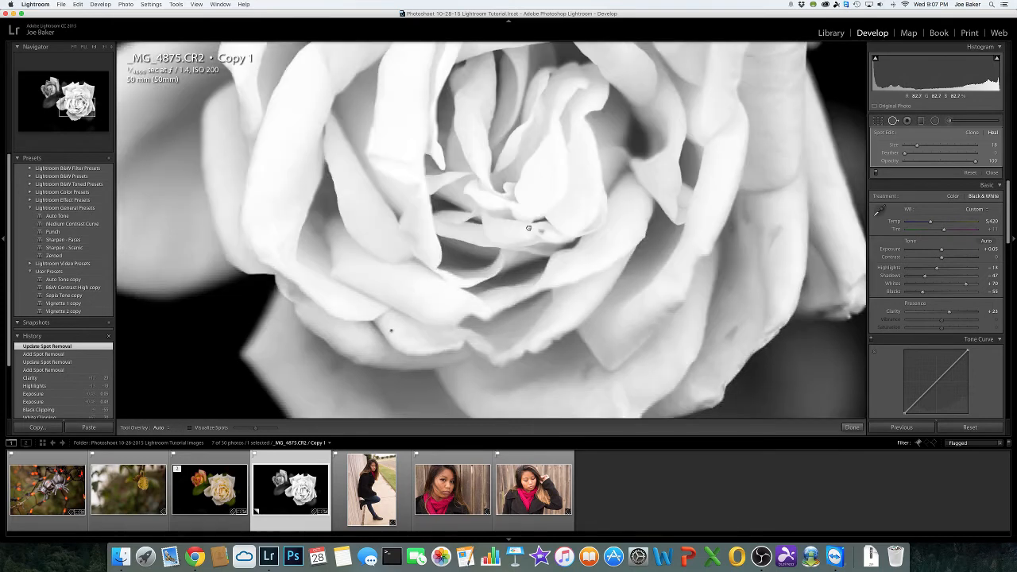
pyautogui.moveTo(439, 262); pyautogui.dragTo(555, 183)
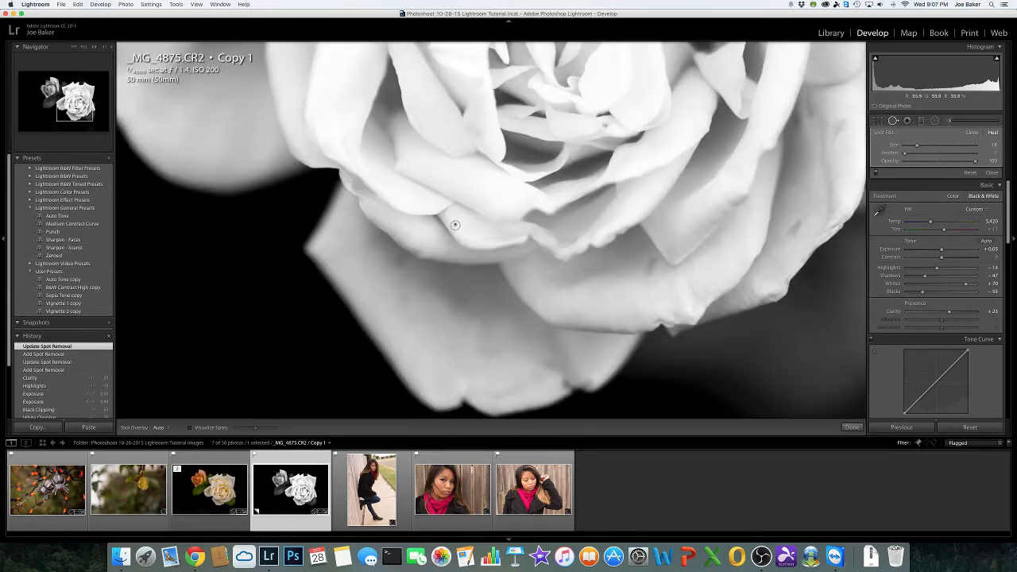
pyautogui.click(455, 225)
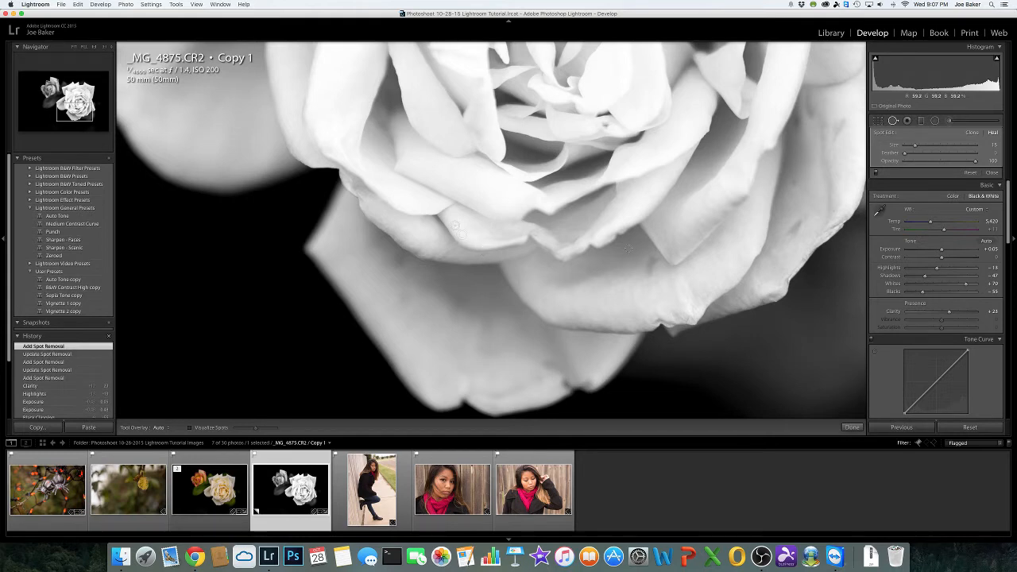
# - Try to heal the dark marks on the large rose's outer upper-right petal with a larger spot, delete that spot and finish spot removal
pyautogui.moveTo(580, 243); pyautogui.dragTo(520, 330)
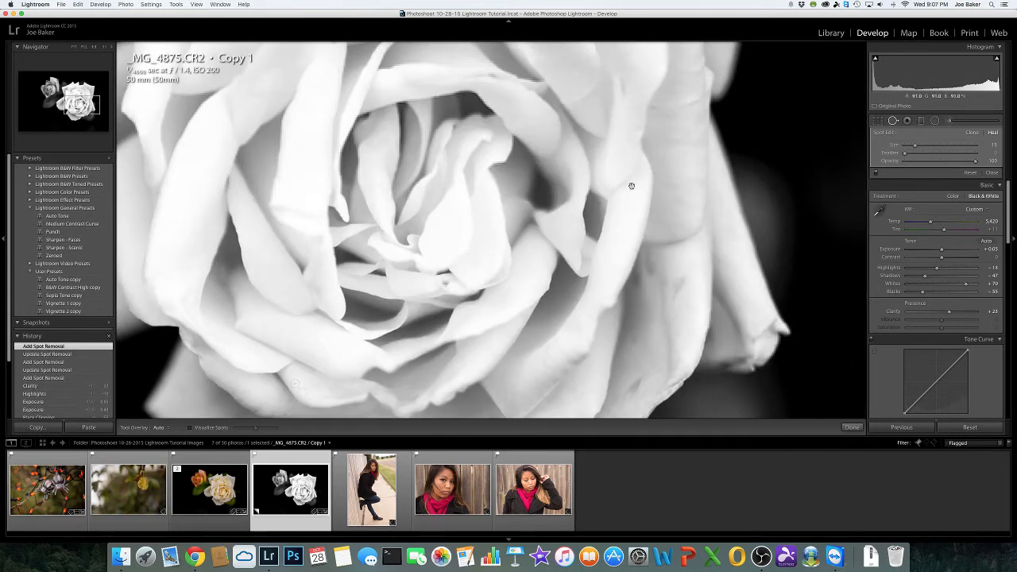
pyautogui.moveTo(632, 187); pyautogui.dragTo(600, 342)
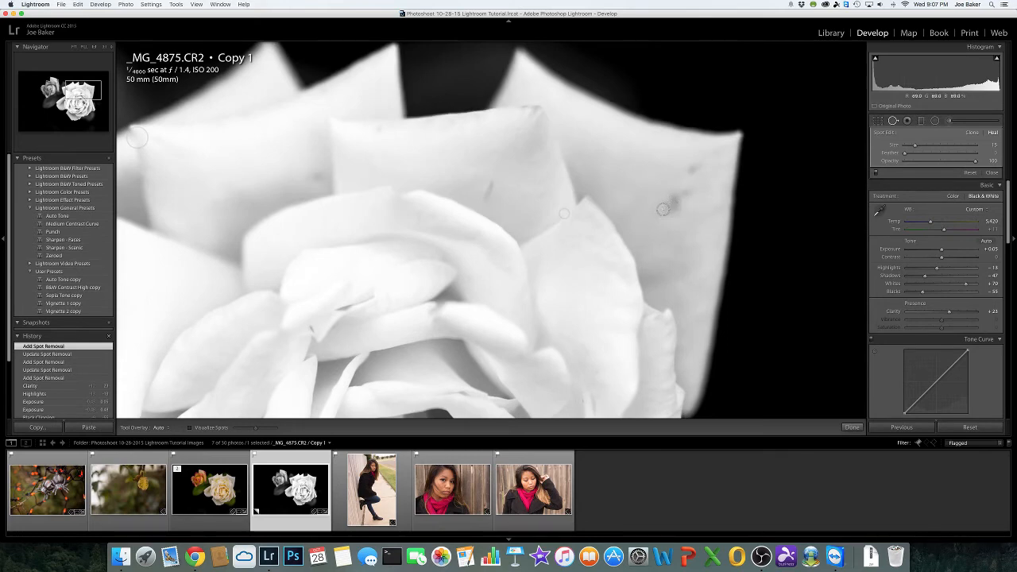
pyautogui.scroll(4, 672, 206)
pyautogui.moveTo(665, 210)
pyautogui.mouseDown()
pyautogui.moveTo(686, 190)
pyautogui.moveTo(665, 213)
pyautogui.mouseUp()
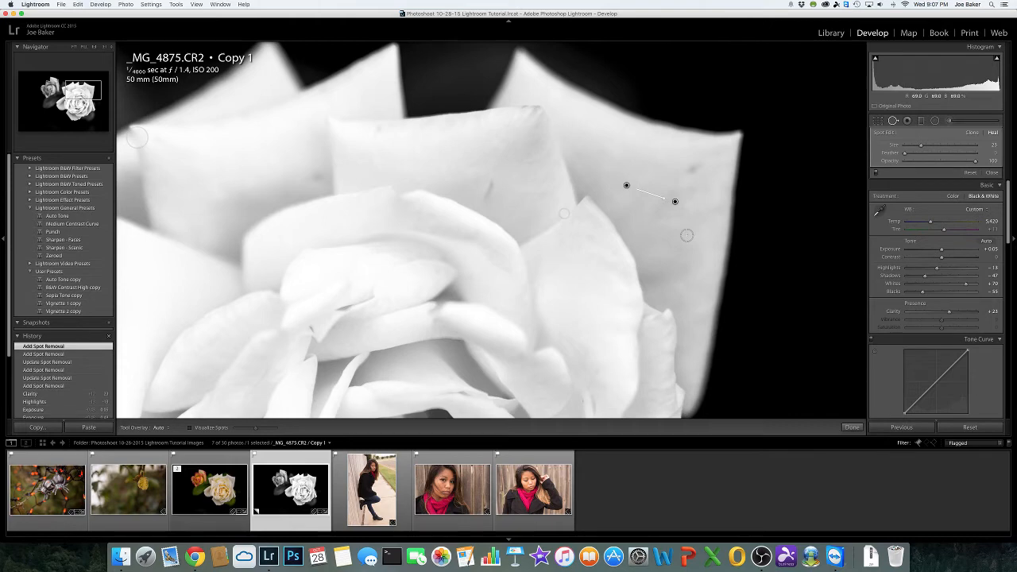
pyautogui.rightClick(675, 202)
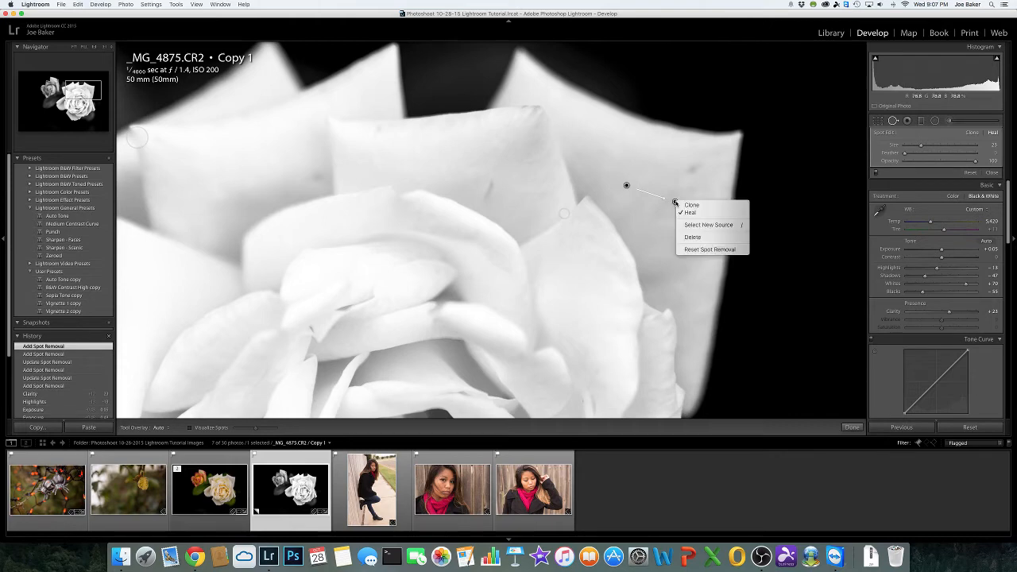
pyautogui.click(692, 238)
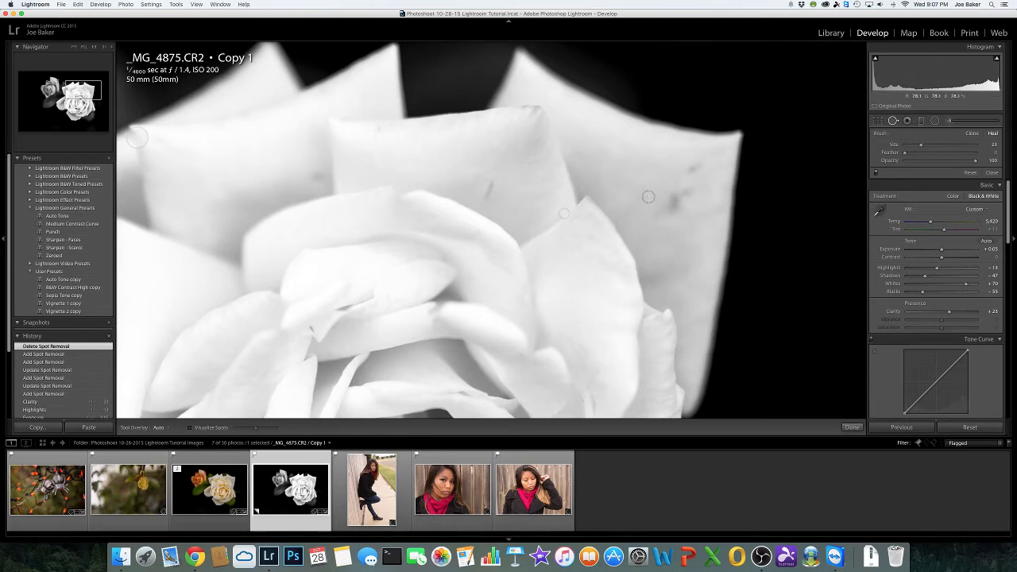
pyautogui.click(852, 428)
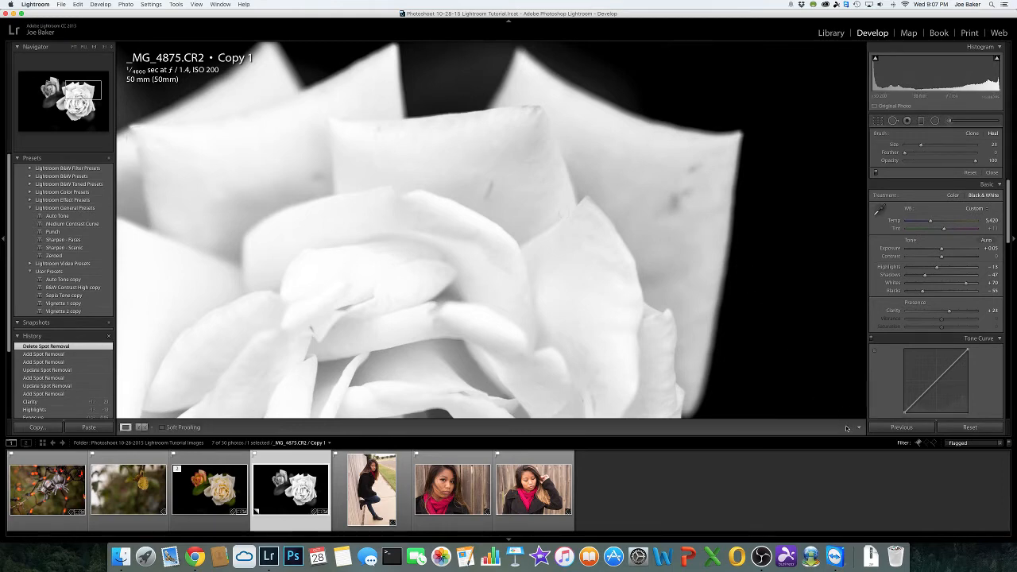
# - Set the Grain Amount to 20 on the black-and-white rose copy and check the grain up close
pyautogui.click(713, 340)
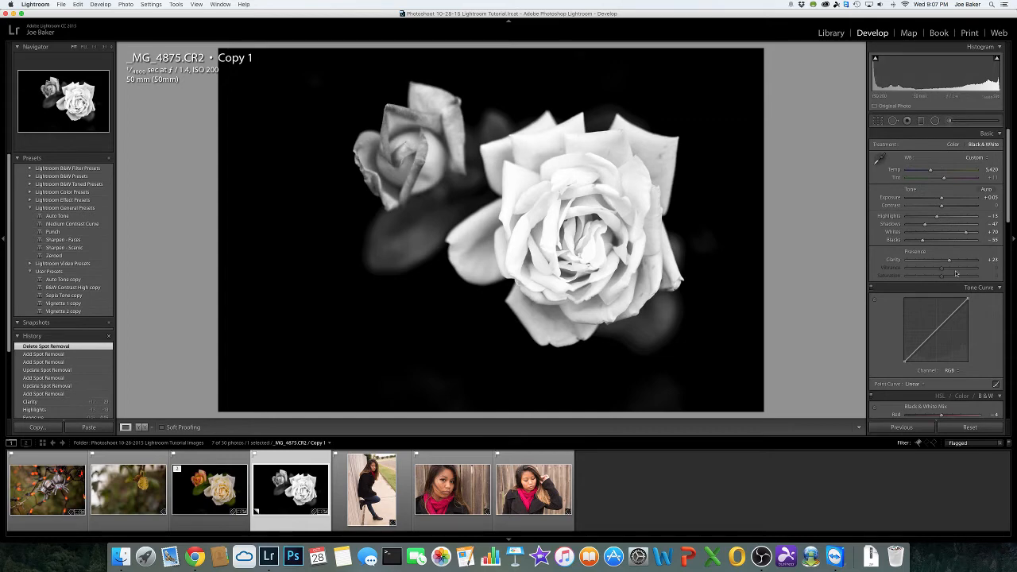
pyautogui.scroll(-15, 956, 273)
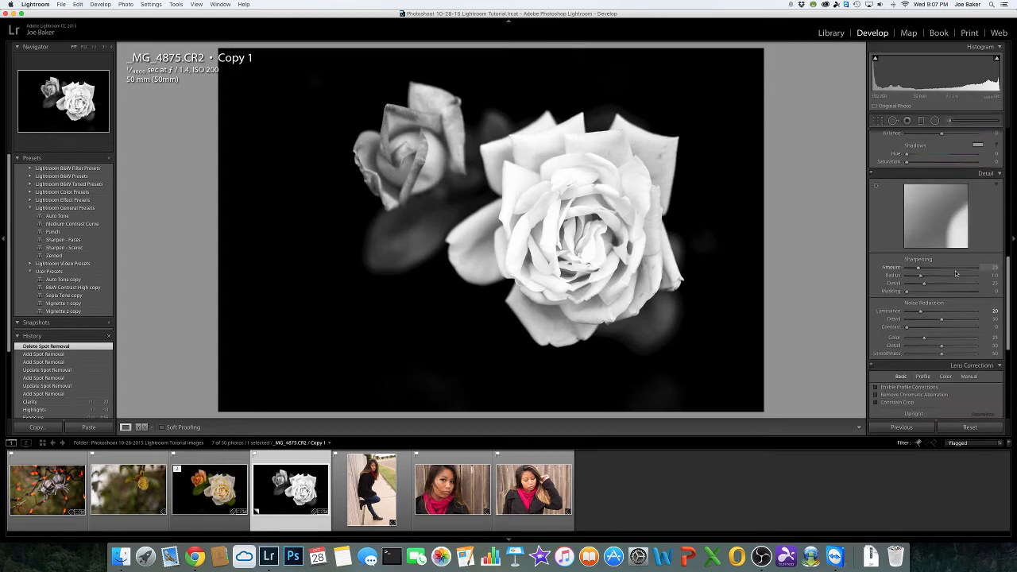
pyautogui.scroll(-5, 957, 273)
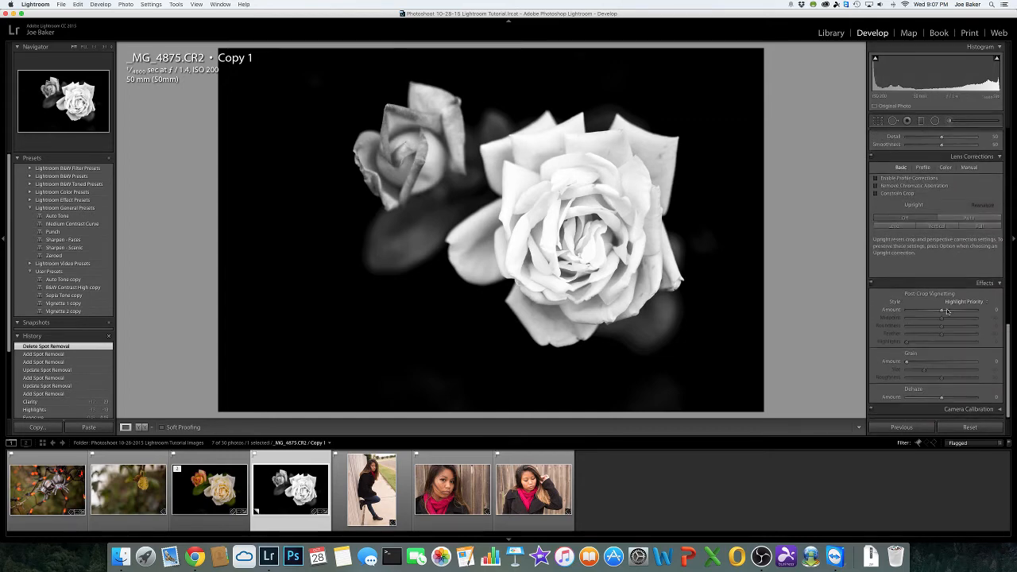
pyautogui.click(996, 365)
pyautogui.write('2')
pyautogui.press('Return')
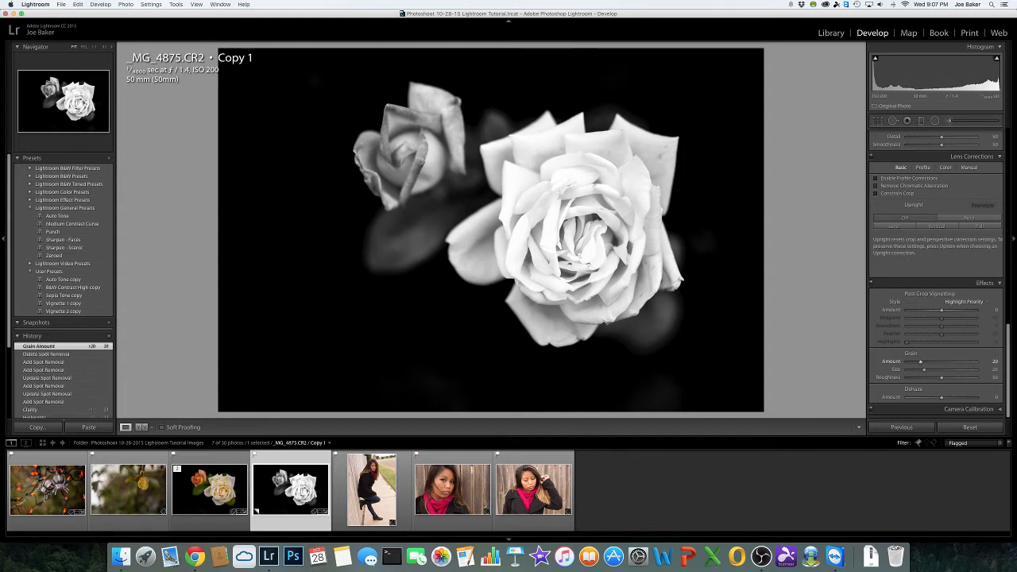
pyautogui.click(582, 207)
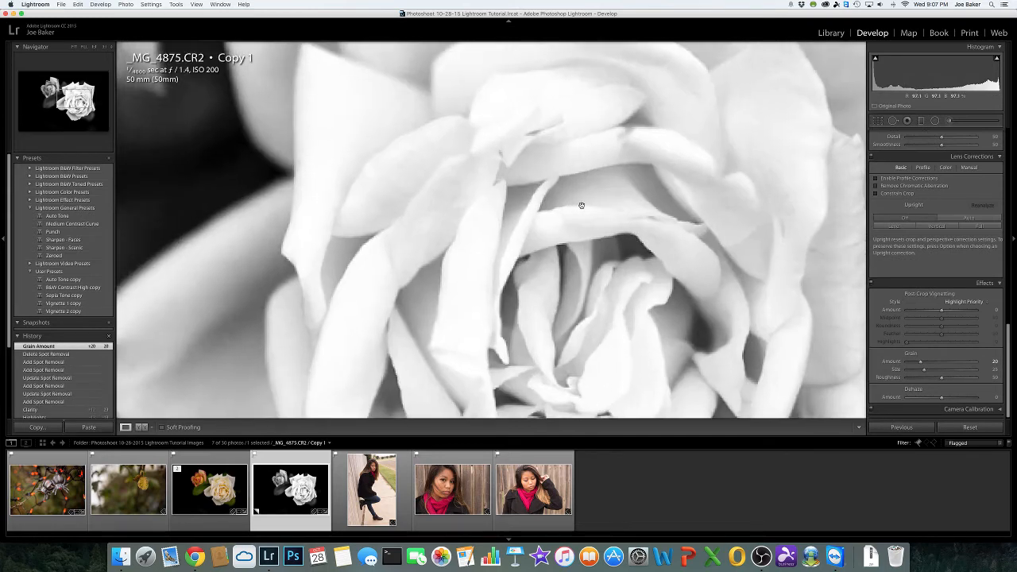
pyautogui.click(581, 205)
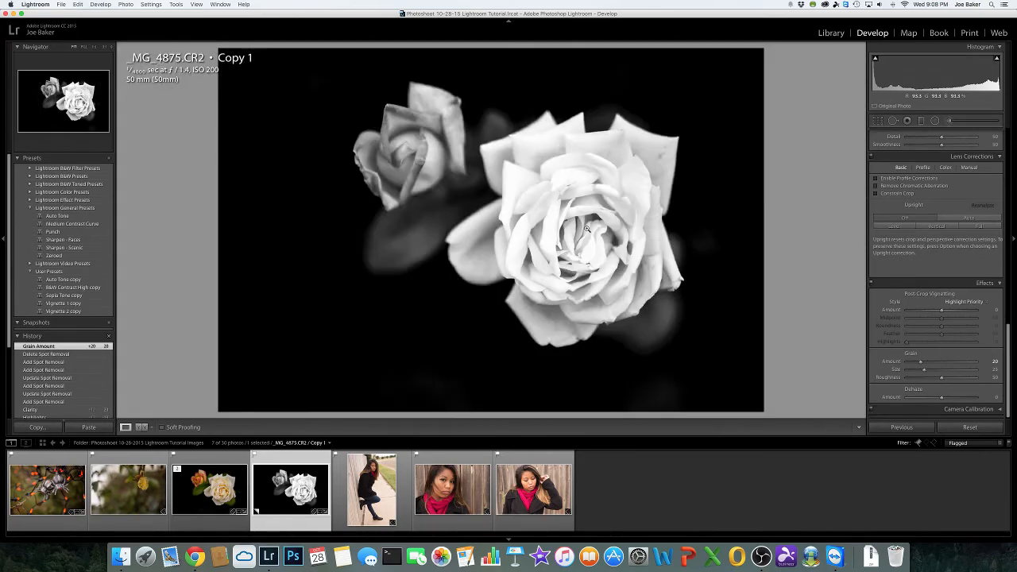
pyautogui.click(579, 203)
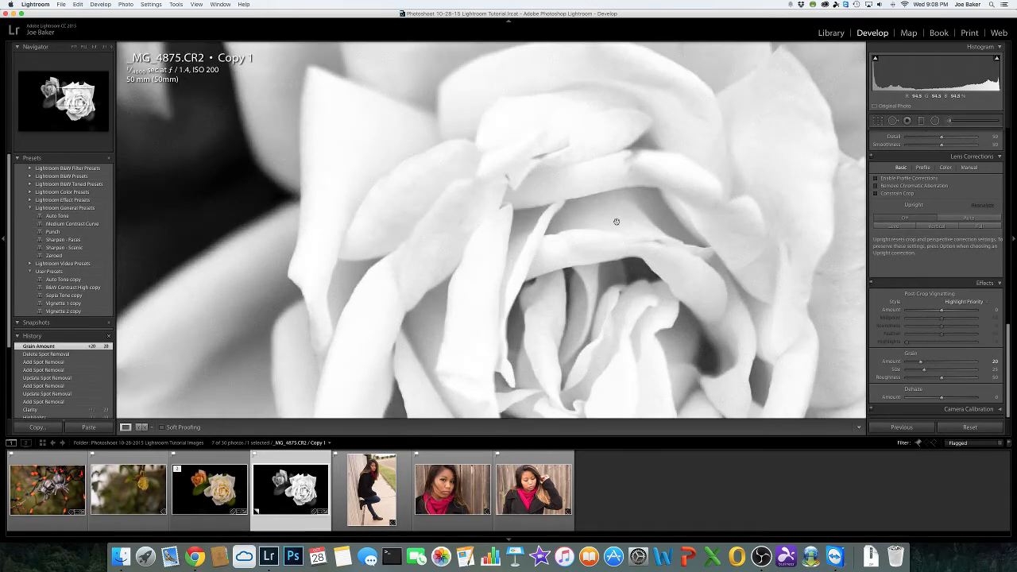
pyautogui.click(579, 245)
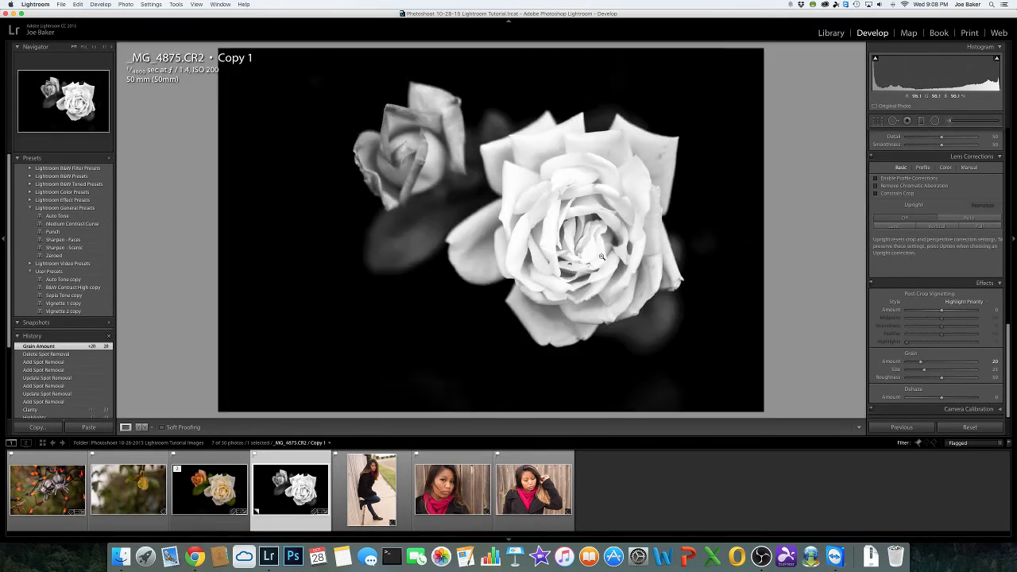
# - Compare the before and after views of the color rose photo and of its black-and-white copy
pyautogui.click(209, 489)
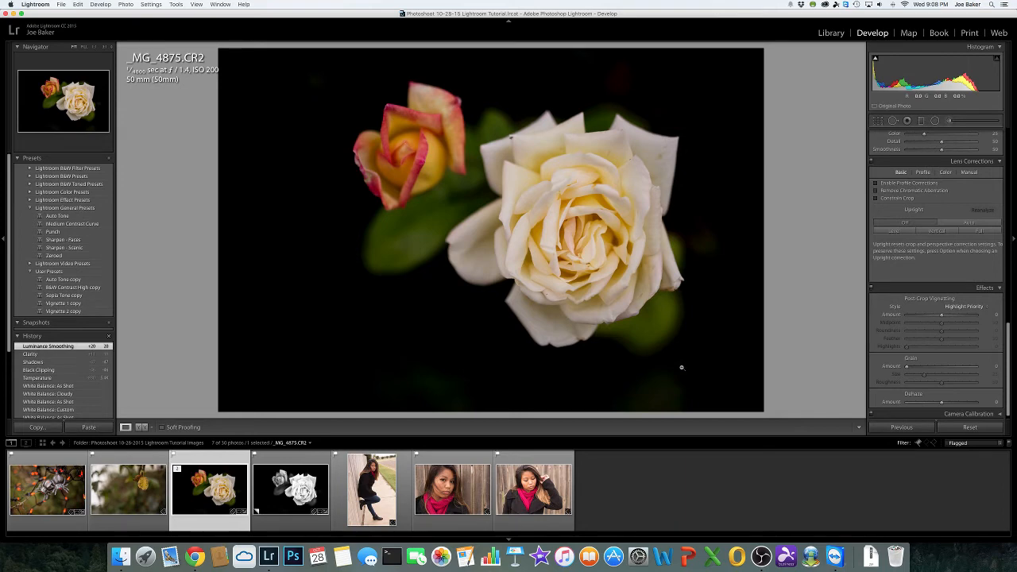
pyautogui.press('\\')
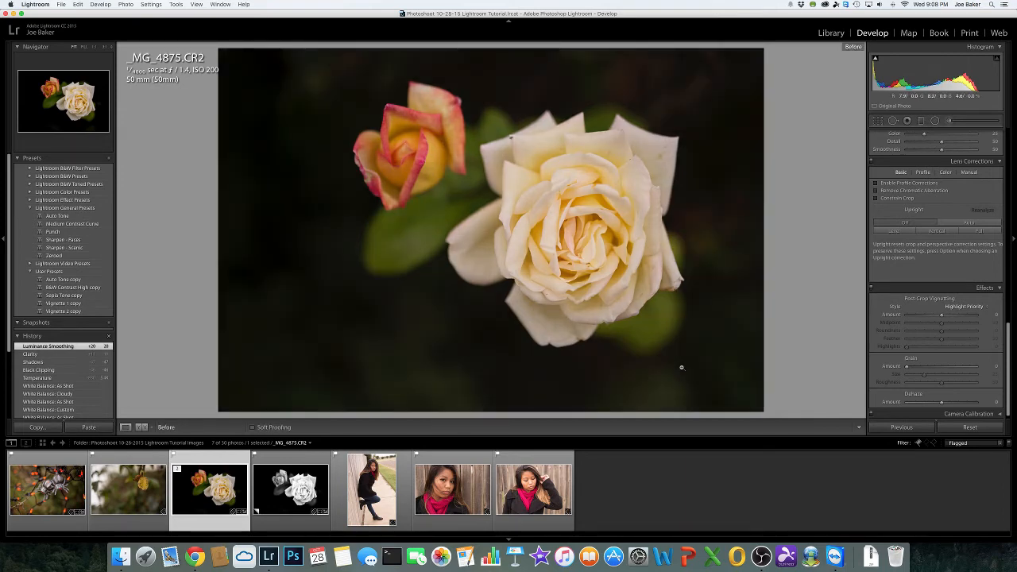
pyautogui.press('\\')
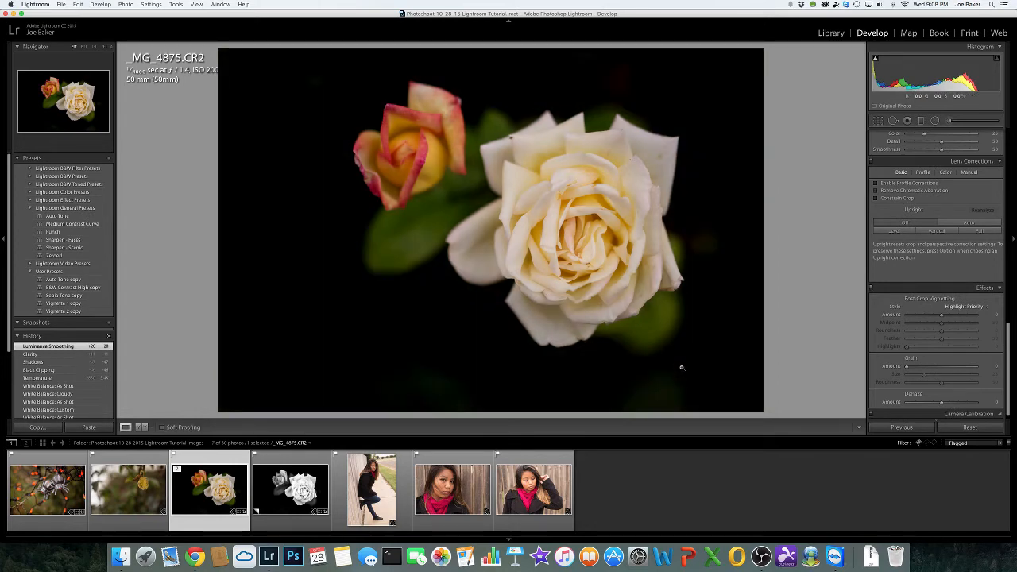
pyautogui.press('Right')
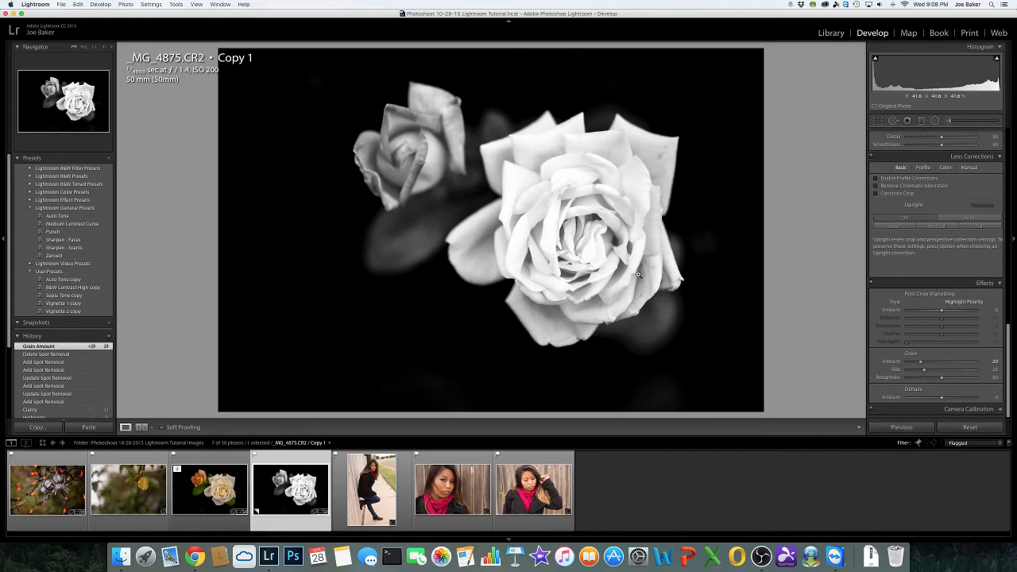
pyautogui.press('\\')
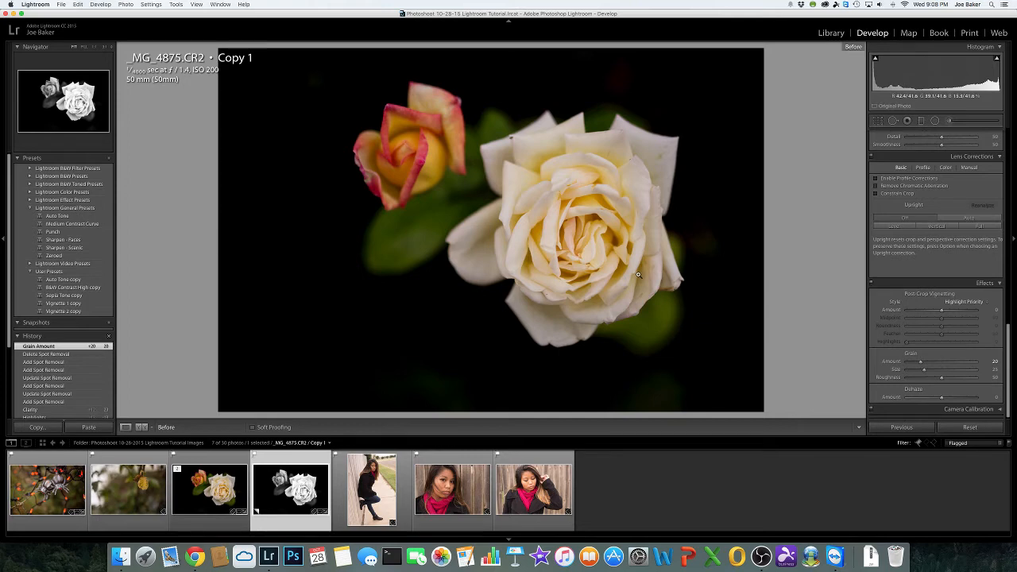
pyautogui.press('\\')
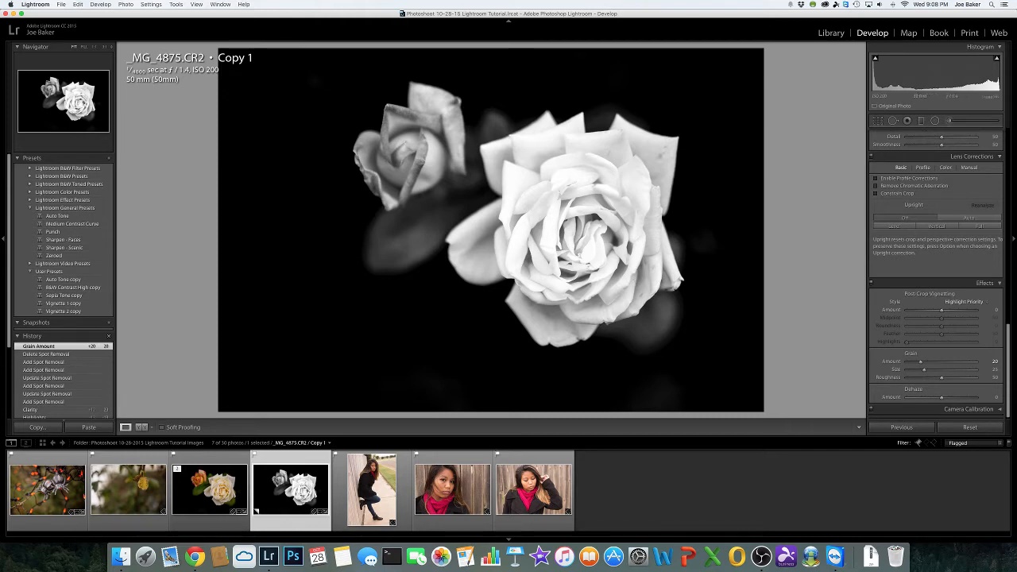
# - Open the portrait _MG_4901.CR2, the last flagged photo, for editing with the basic adjustments in view
pyautogui.press('shift+super+e')
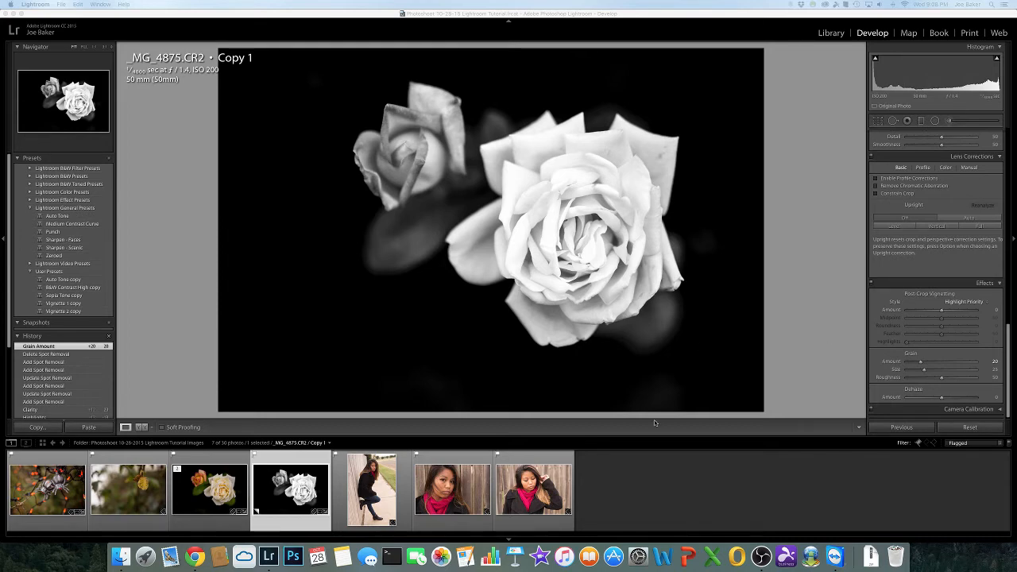
pyautogui.click(390, 493)
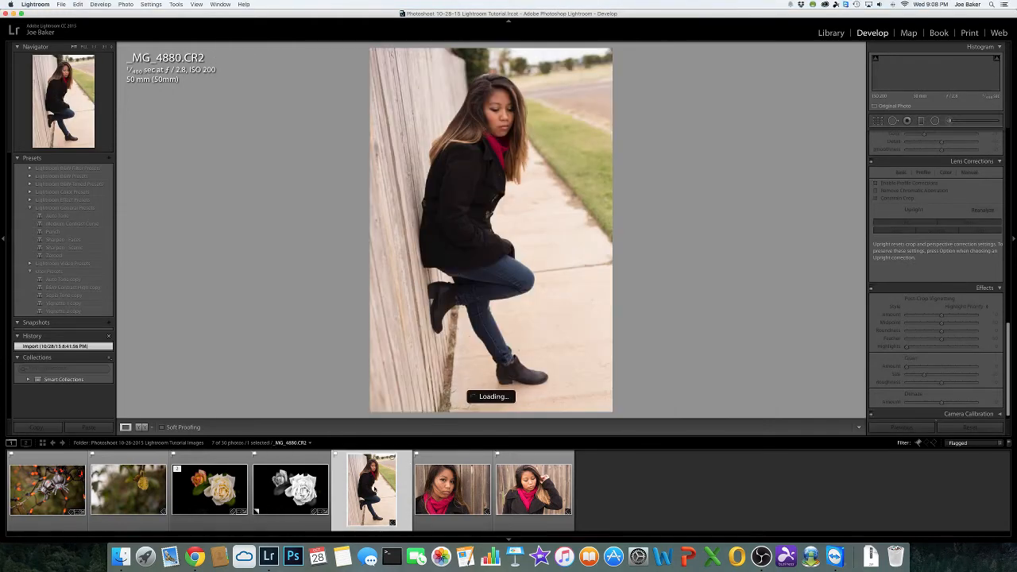
pyautogui.click(533, 491)
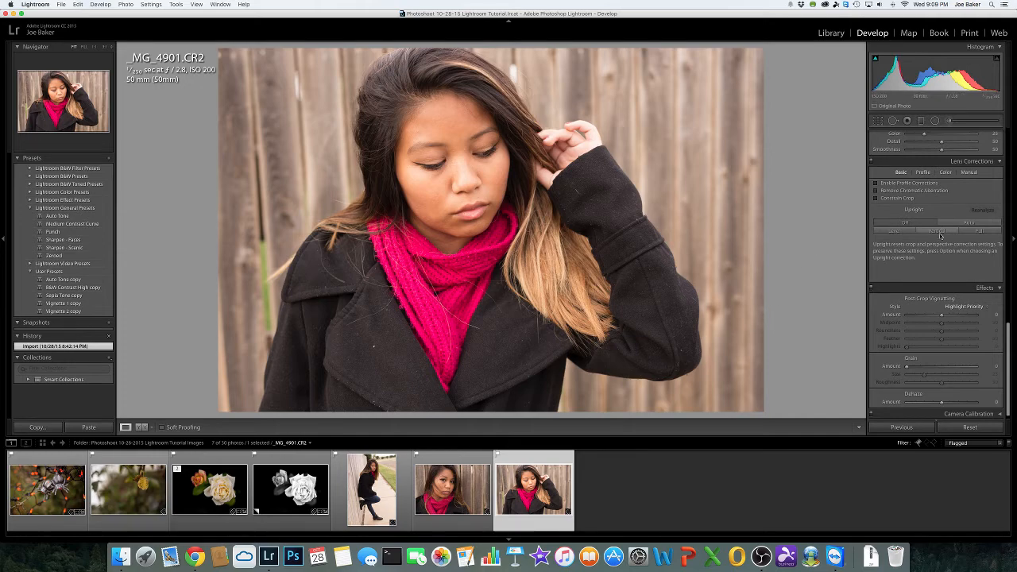
pyautogui.scroll(10, 931, 253)
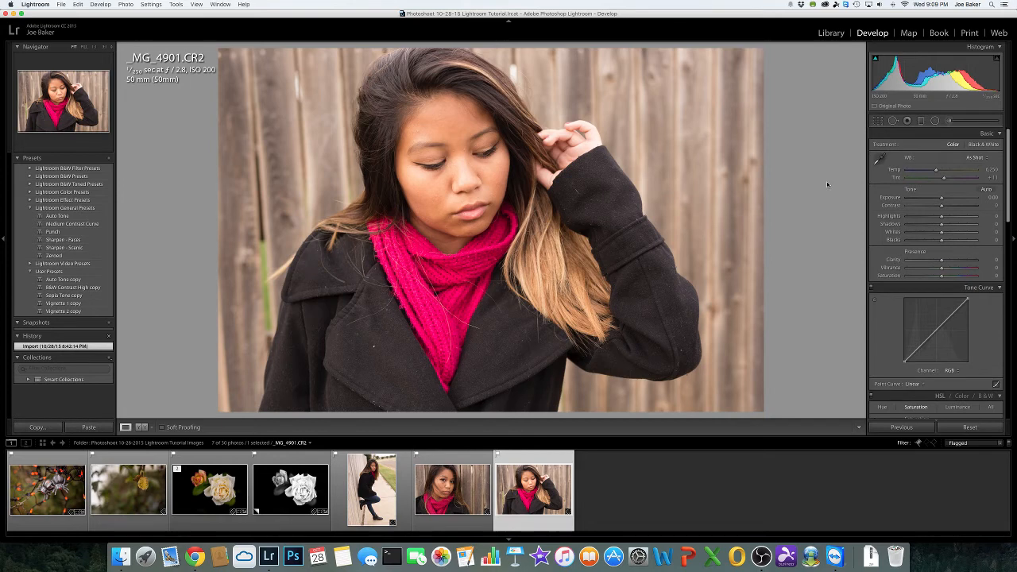
# - Crop the portrait slightly tighter at the original aspect ratio and rotate it to an angle of 0.84
pyautogui.click(878, 120)
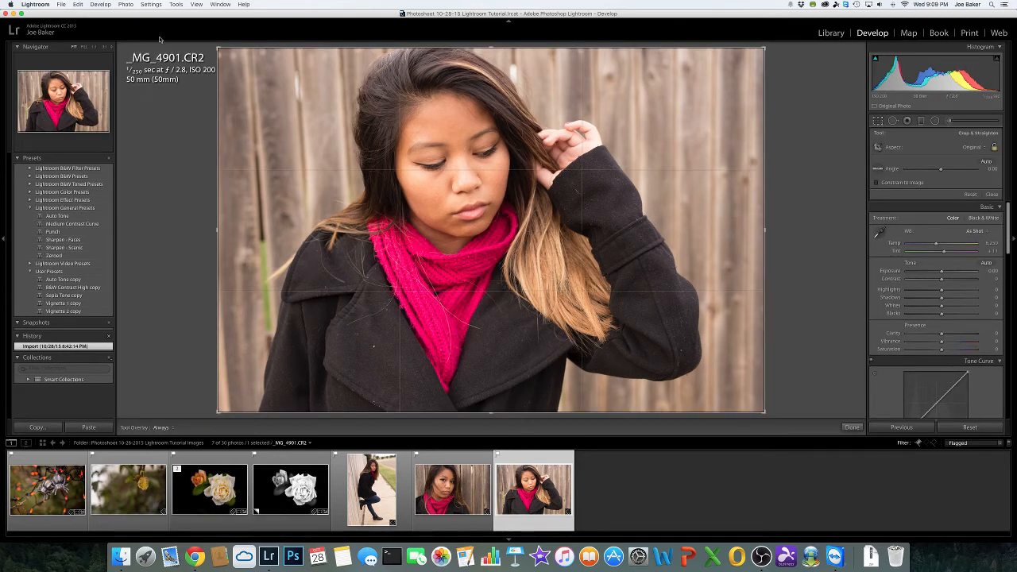
pyautogui.moveTo(217, 49); pyautogui.dragTo(230, 62)
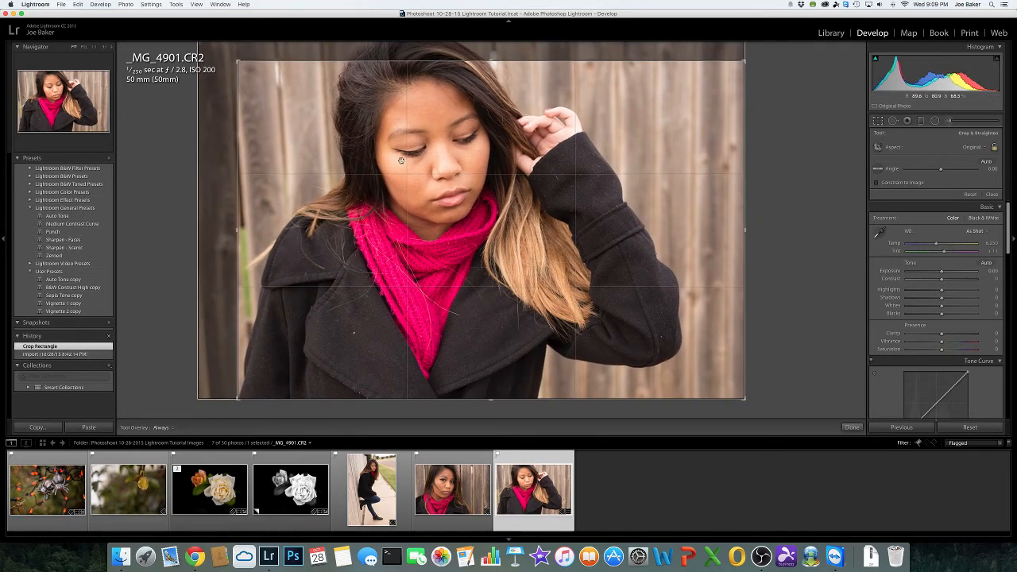
pyautogui.moveTo(397, 152); pyautogui.dragTo(397, 154)
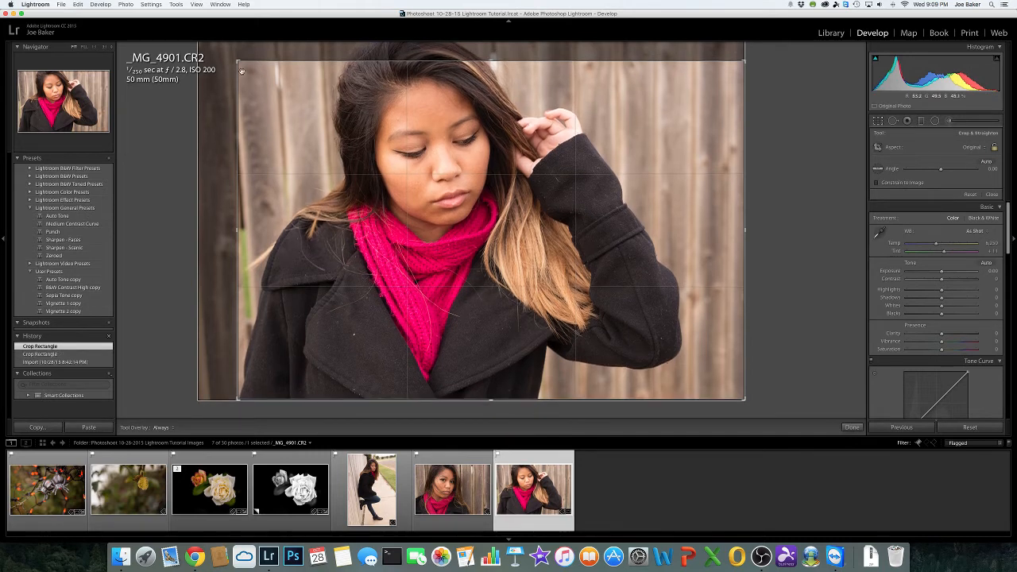
pyautogui.moveTo(807, 160); pyautogui.dragTo(807, 158)
pyautogui.moveTo(807, 159); pyautogui.dragTo(807, 159)
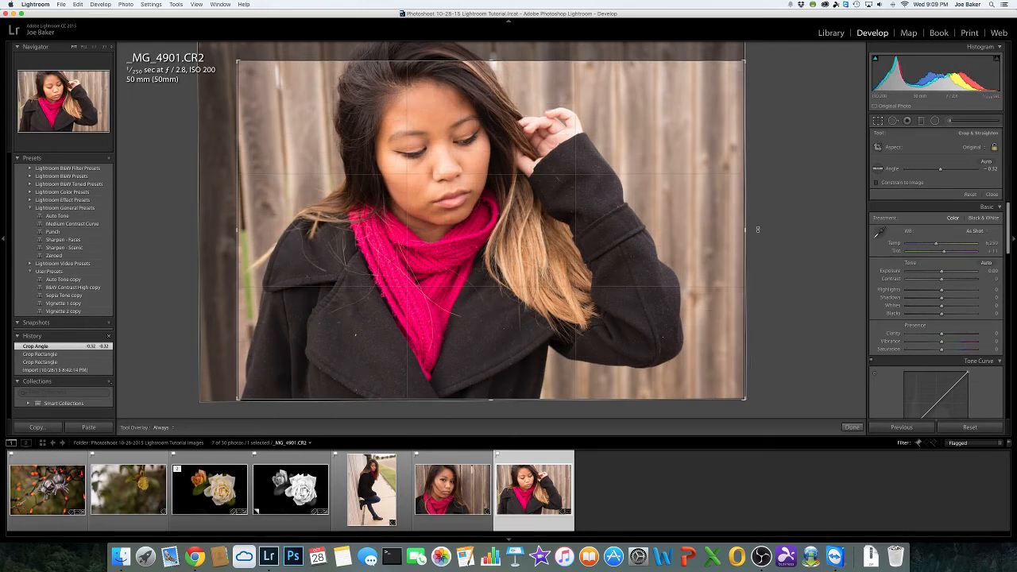
pyautogui.moveTo(777, 253)
pyautogui.mouseDown()
pyautogui.moveTo(780, 279)
pyautogui.moveTo(787, 262)
pyautogui.mouseUp()
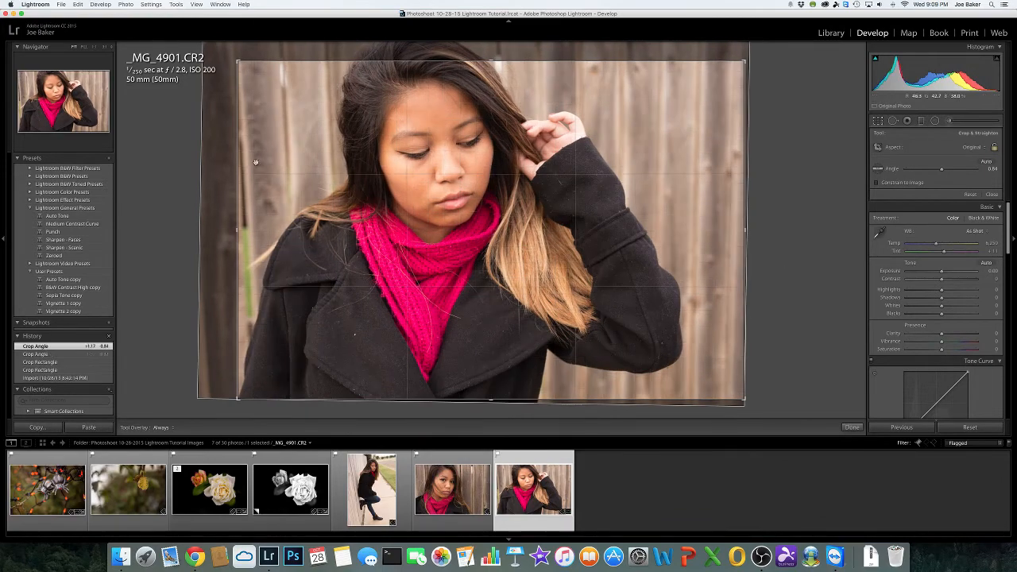
# - Tighten the portrait's crop a little more, shift the subject lower in the frame and apply the crop
pyautogui.moveTo(239, 61); pyautogui.dragTo(241, 63)
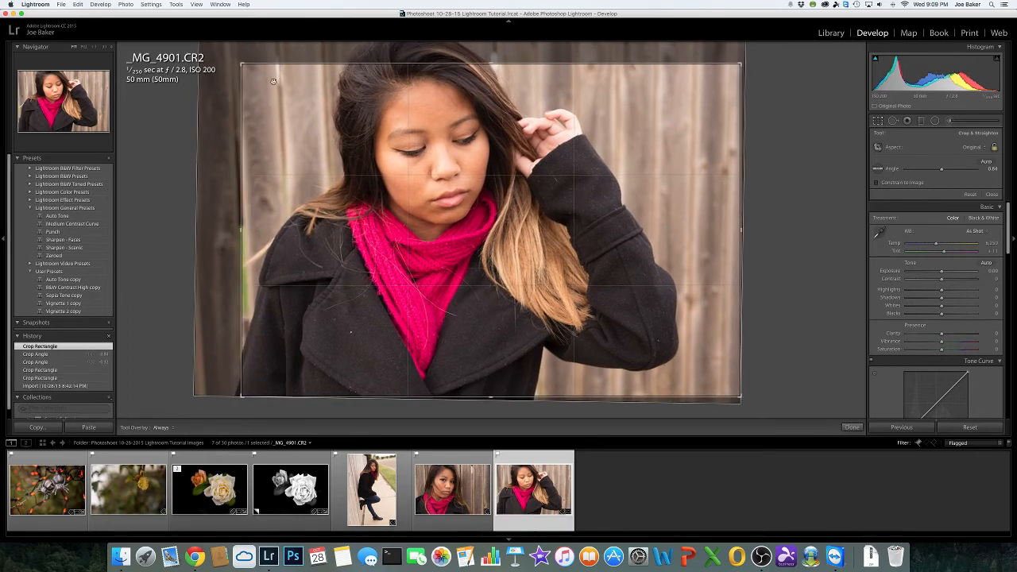
pyautogui.moveTo(404, 232); pyautogui.dragTo(380, 237)
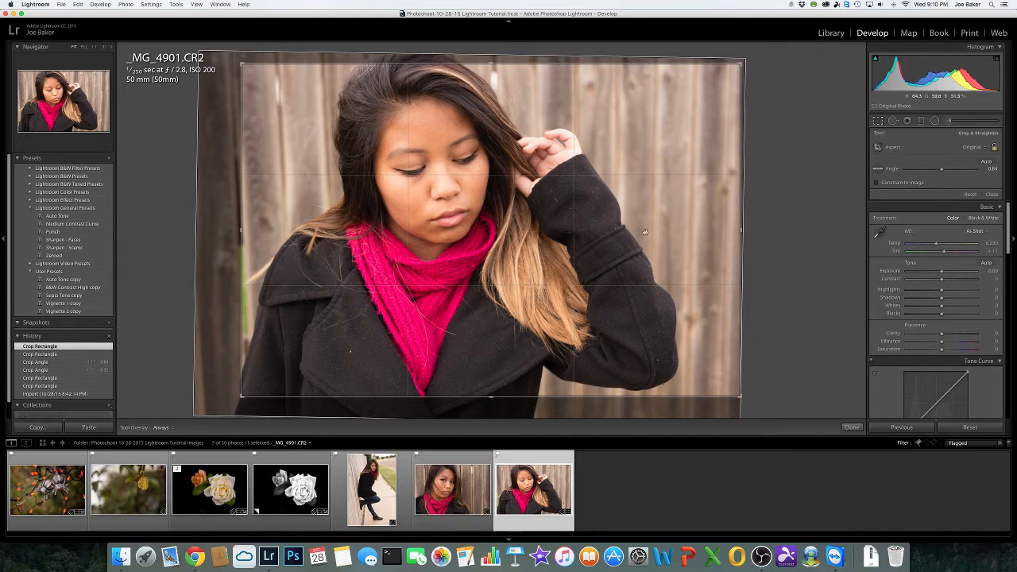
pyautogui.click(852, 429)
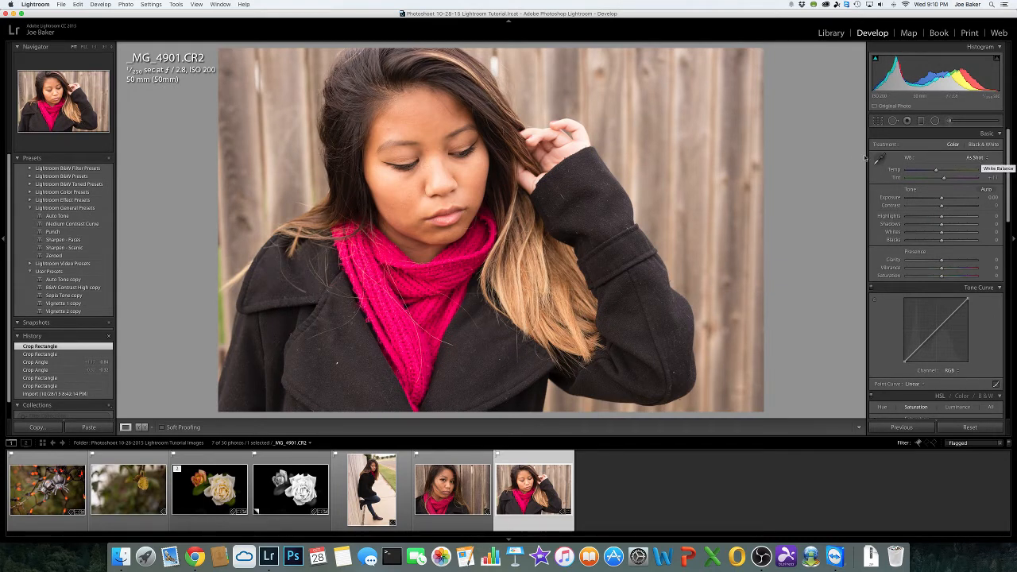
# - Try the Auto white balance on the portrait and return it to As Shot
pyautogui.click(981, 158)
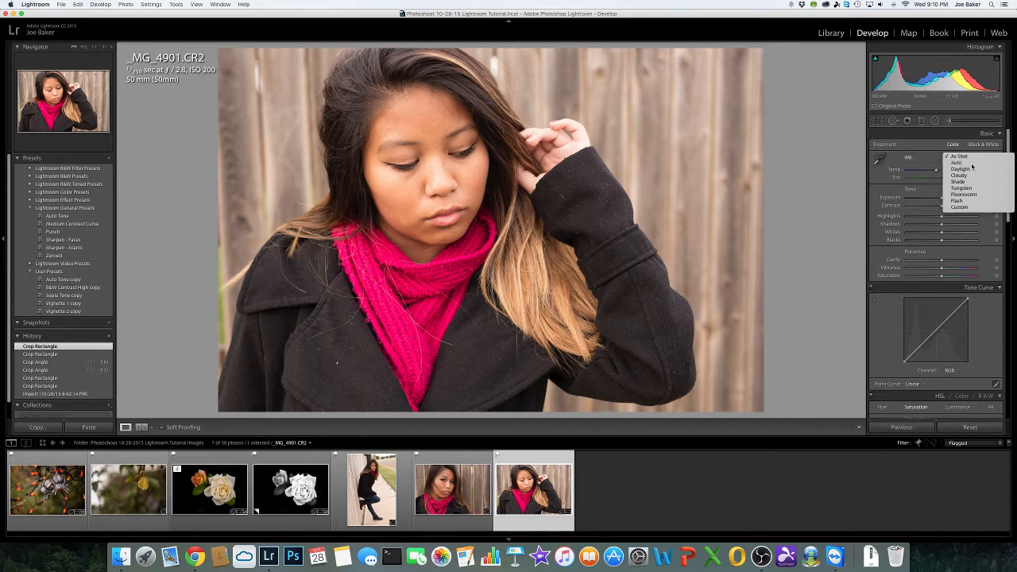
pyautogui.click(972, 164)
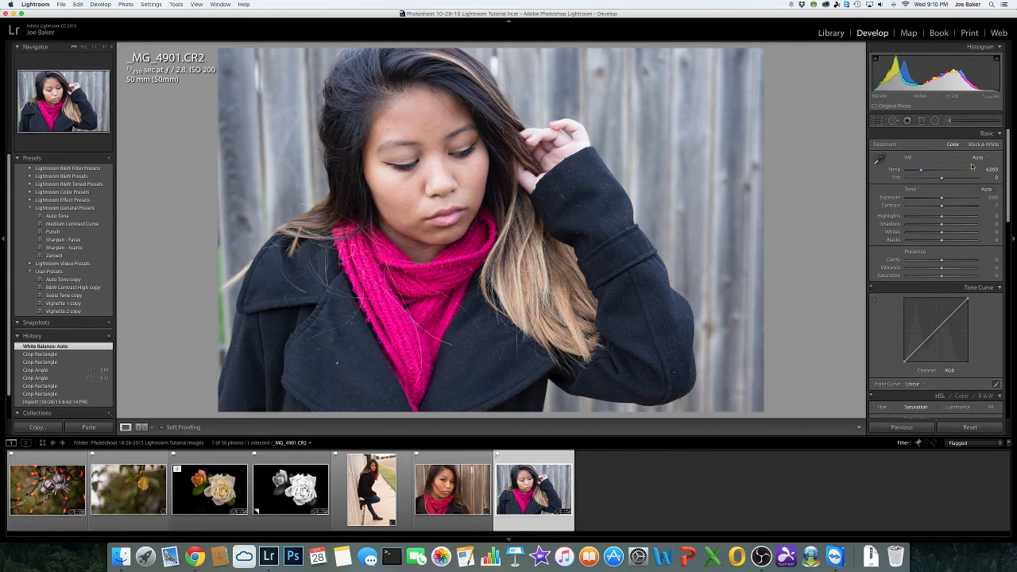
pyautogui.click(981, 158)
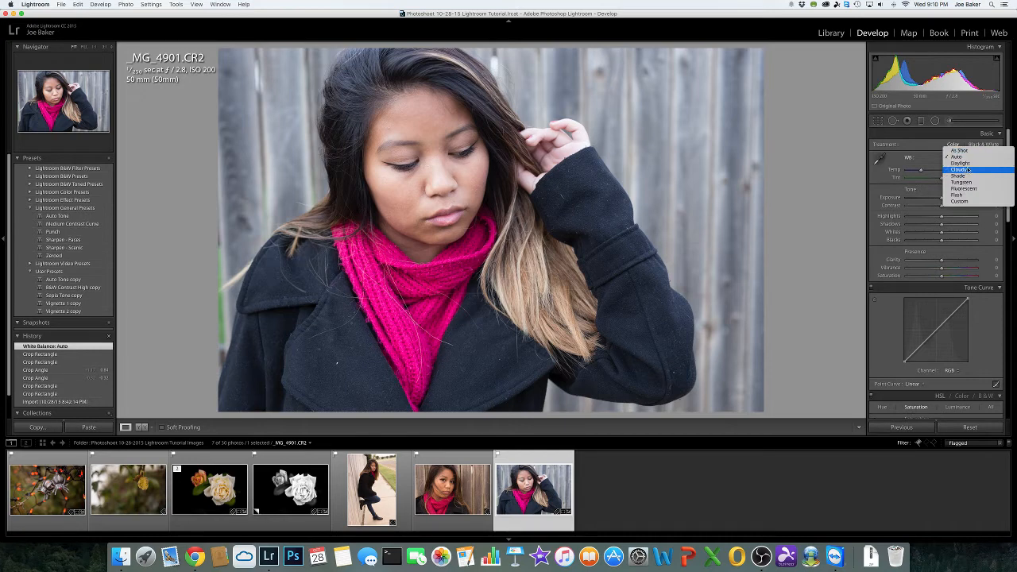
pyautogui.click(968, 152)
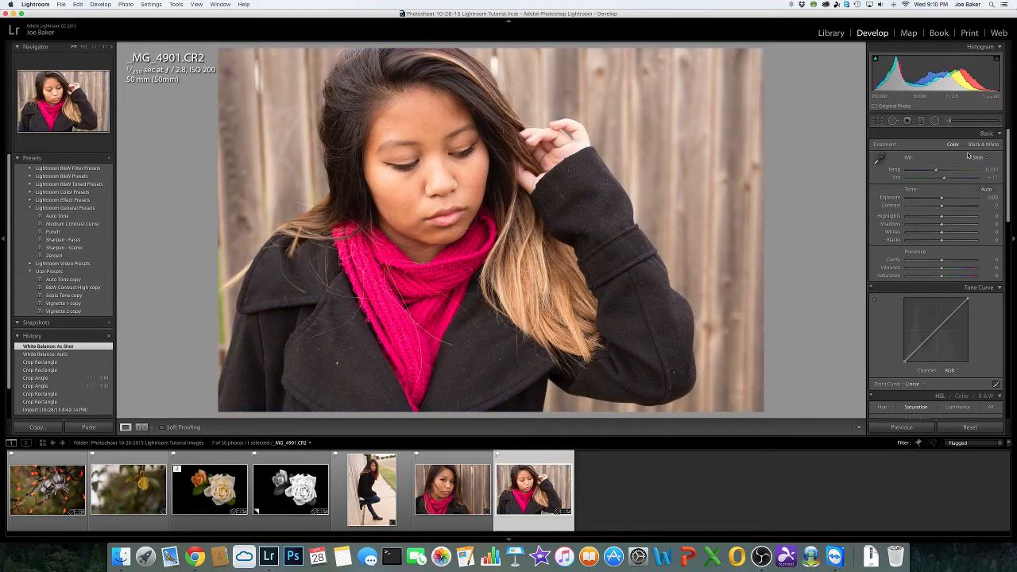
# - Cool the portrait's white balance by setting the temperature to 5,800
pyautogui.moveTo(937, 171); pyautogui.dragTo(934, 171)
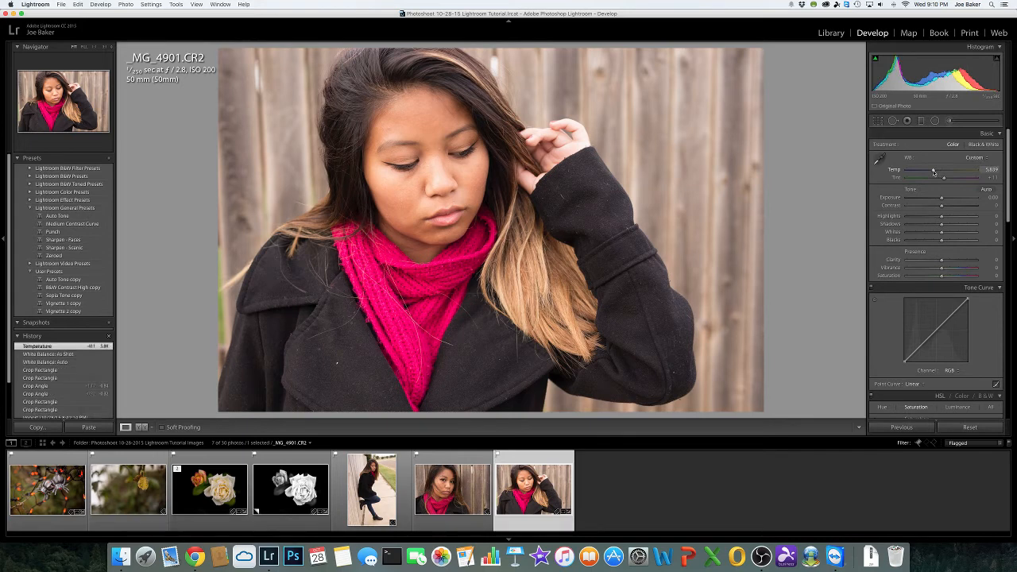
pyautogui.click(990, 171)
pyautogui.write('5,8')
pyautogui.write('60')
pyautogui.press('Return')
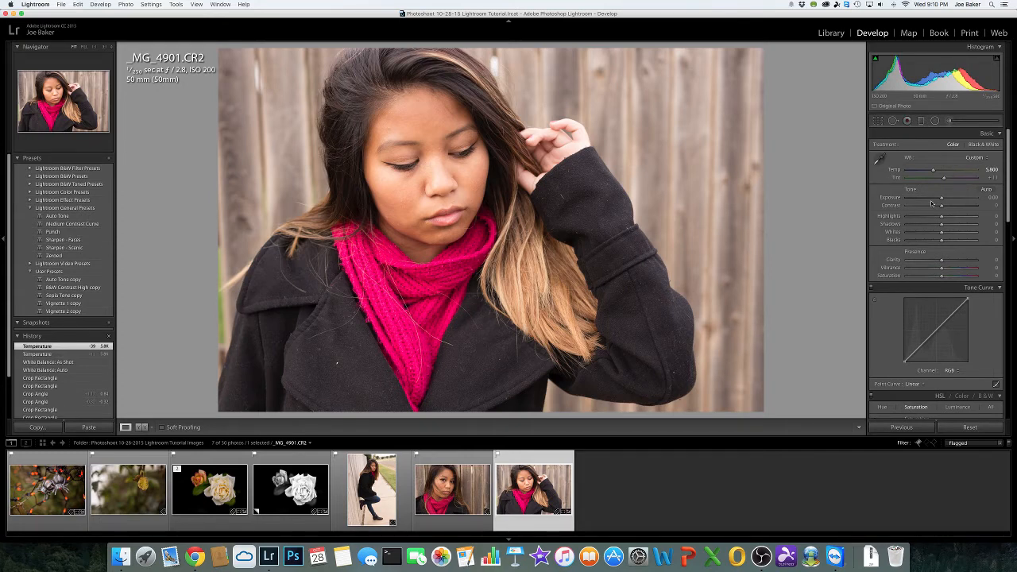
# - Heal the blemishes on the forehead above the left-hand eyebrow with spots of size 31 and 20, adjusting the first spot's source
pyautogui.click(435, 152)
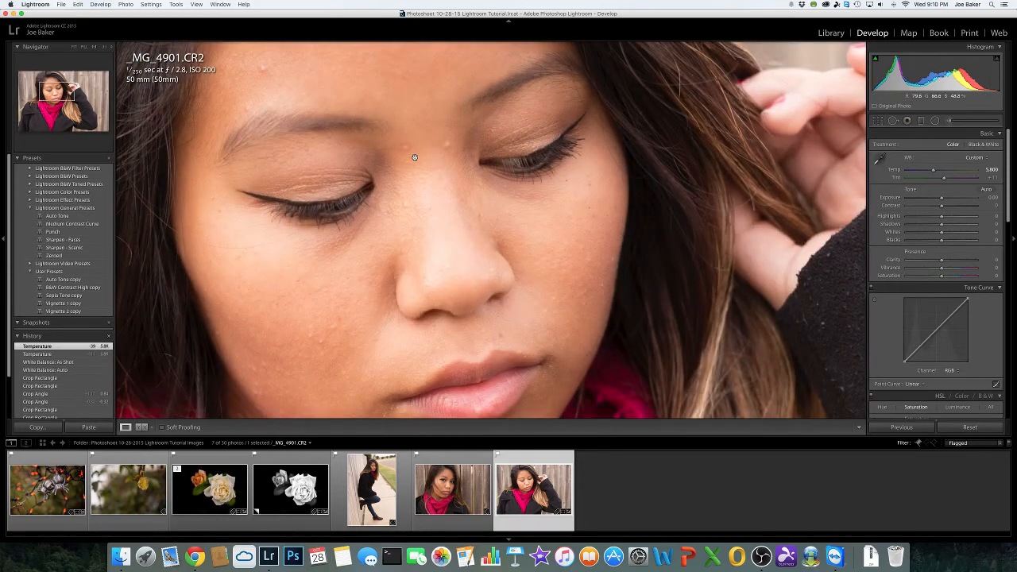
pyautogui.click(422, 147)
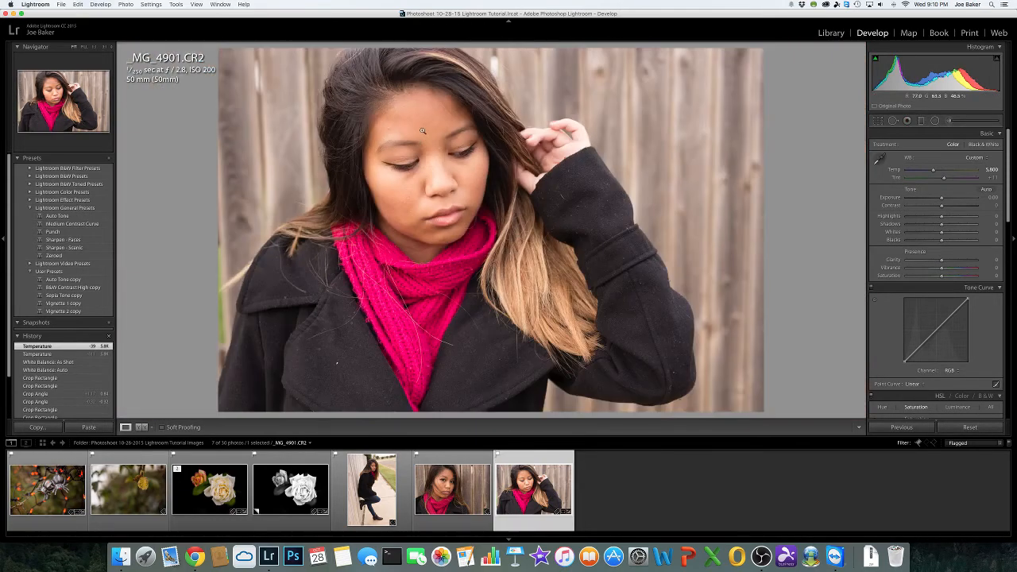
pyautogui.click(423, 130)
pyautogui.moveTo(425, 124); pyautogui.dragTo(446, 183)
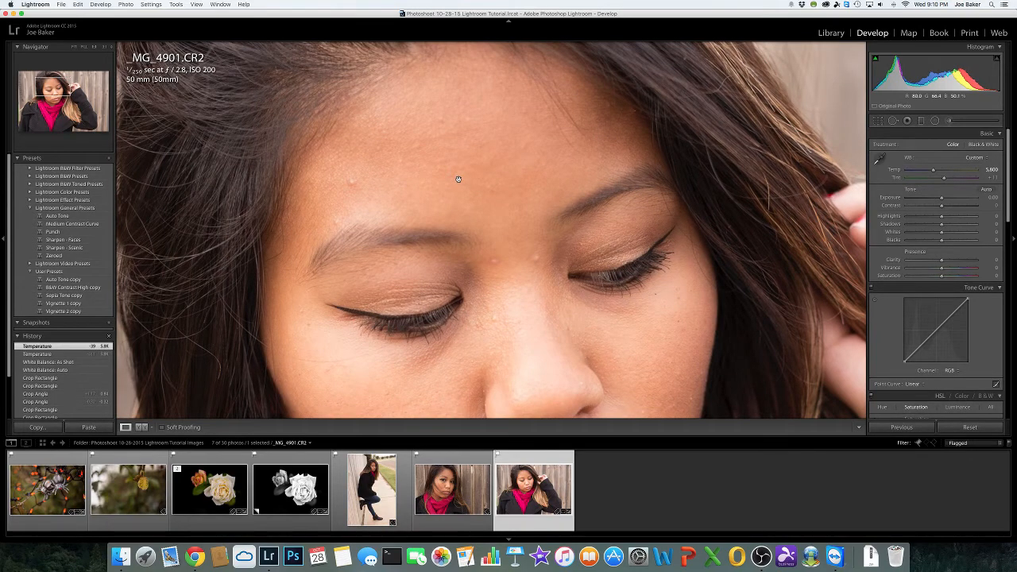
pyautogui.press('q')
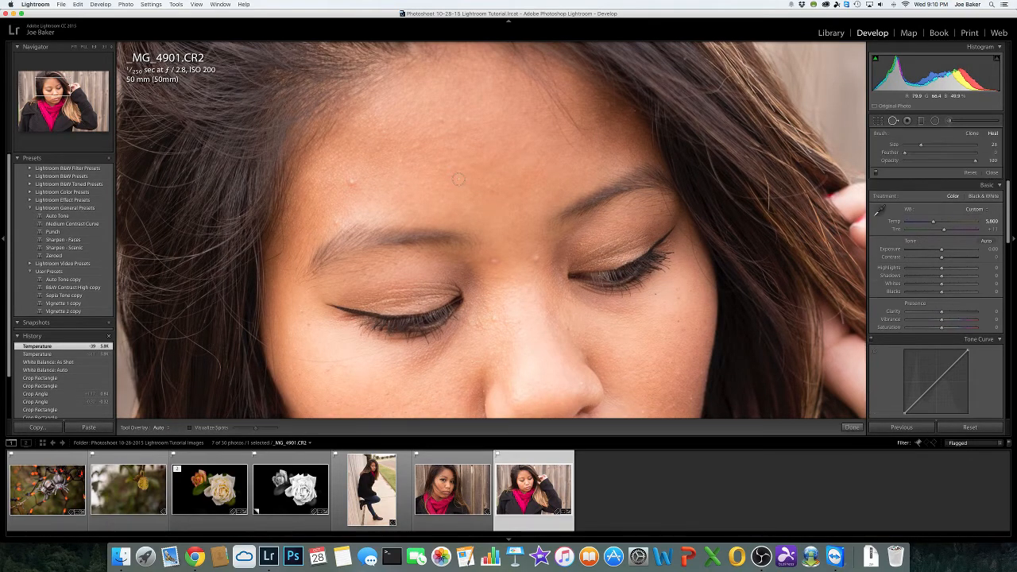
pyautogui.scroll(3, 356, 185)
pyautogui.click(351, 183)
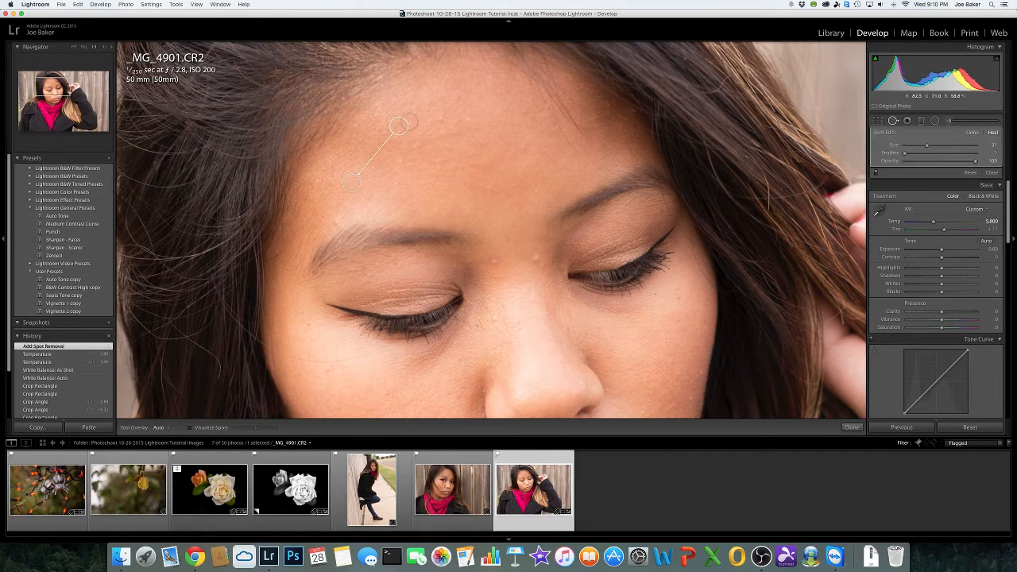
pyautogui.moveTo(396, 152); pyautogui.dragTo(395, 151)
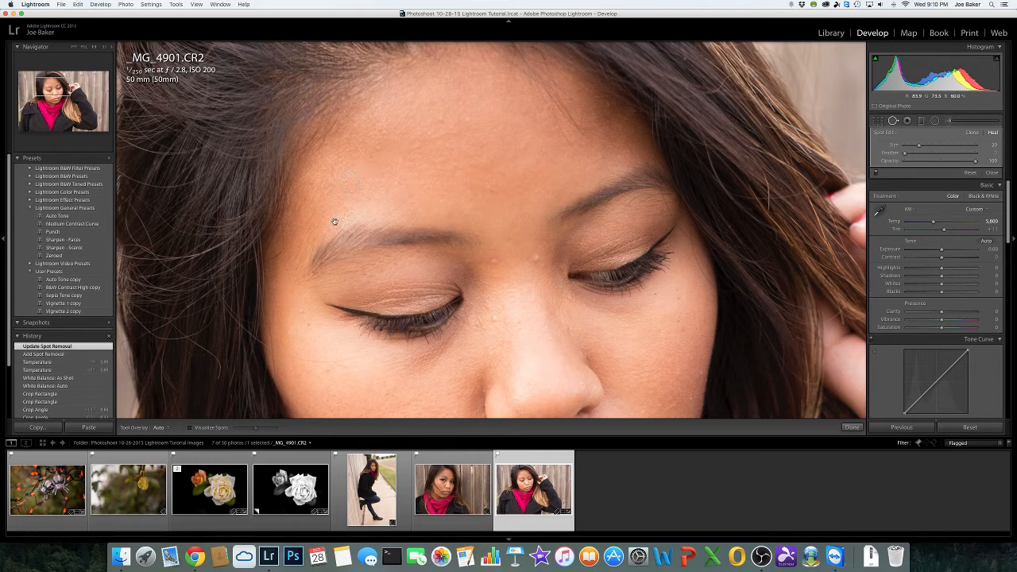
pyautogui.click(336, 221)
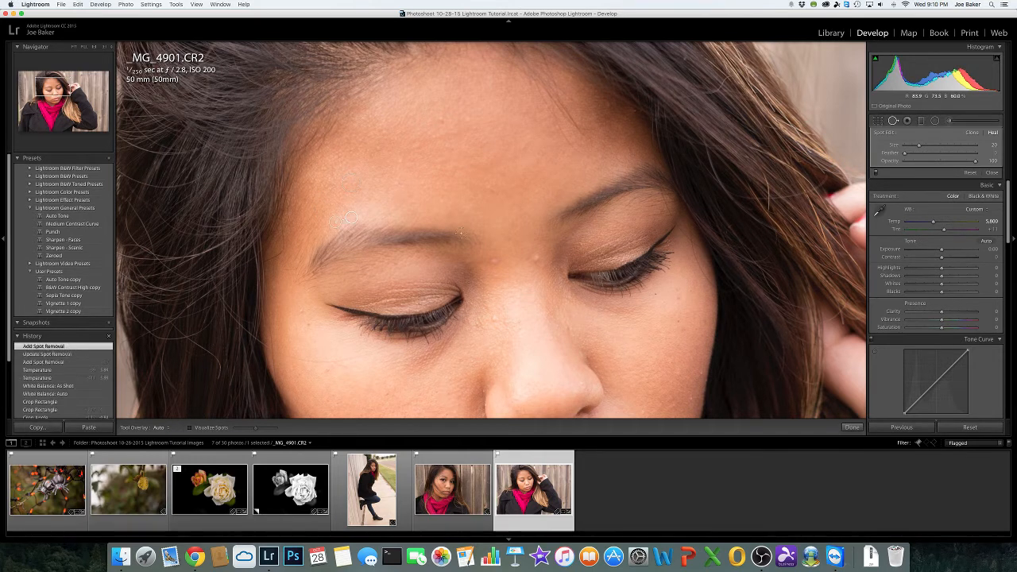
# - Heal the two bumps between the eyebrows and the blemish beside the bridge of the nose
pyautogui.click(494, 261)
pyautogui.click(537, 258)
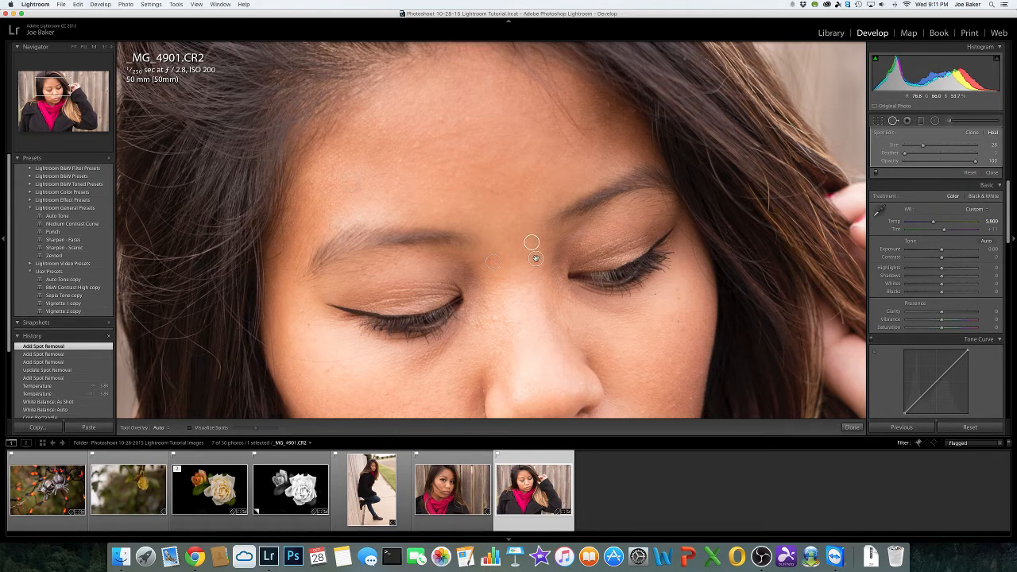
pyautogui.click(494, 318)
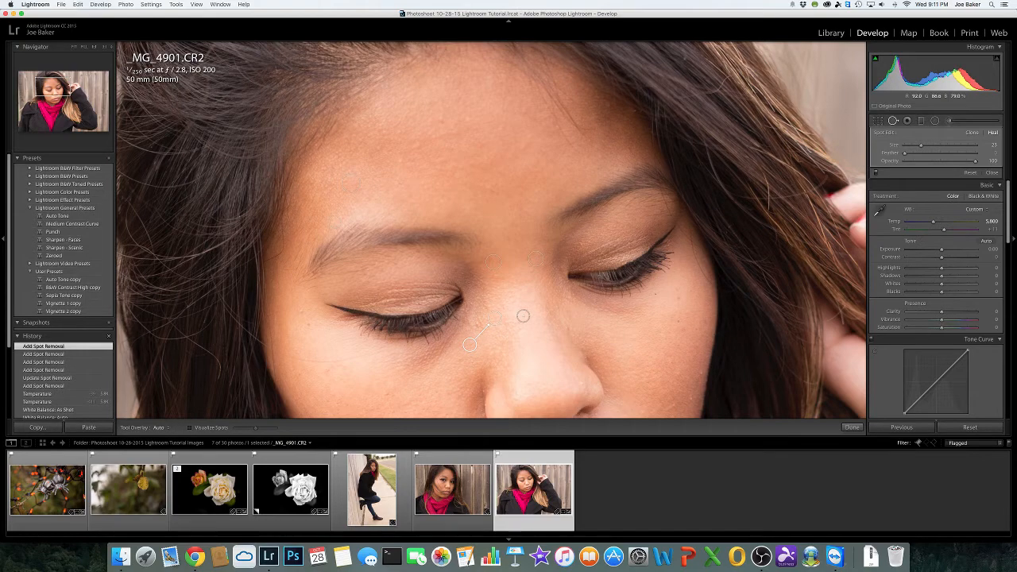
# - Heal the small blemishes in the middle of the left-hand cheek with spots of about size 20
pyautogui.scroll(-10, 519, 324)
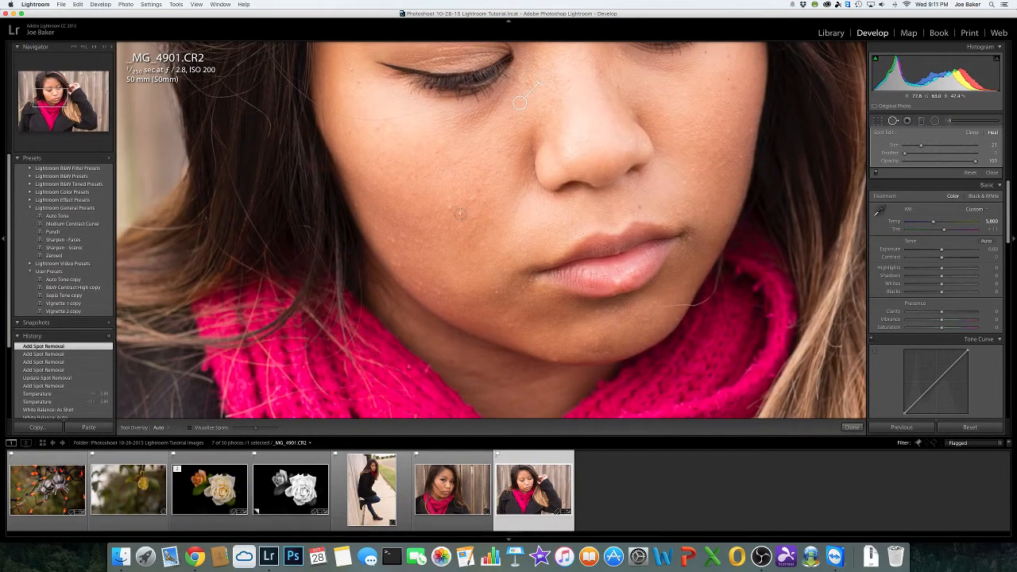
pyautogui.click(460, 213)
pyautogui.click(460, 214)
pyautogui.click(457, 205)
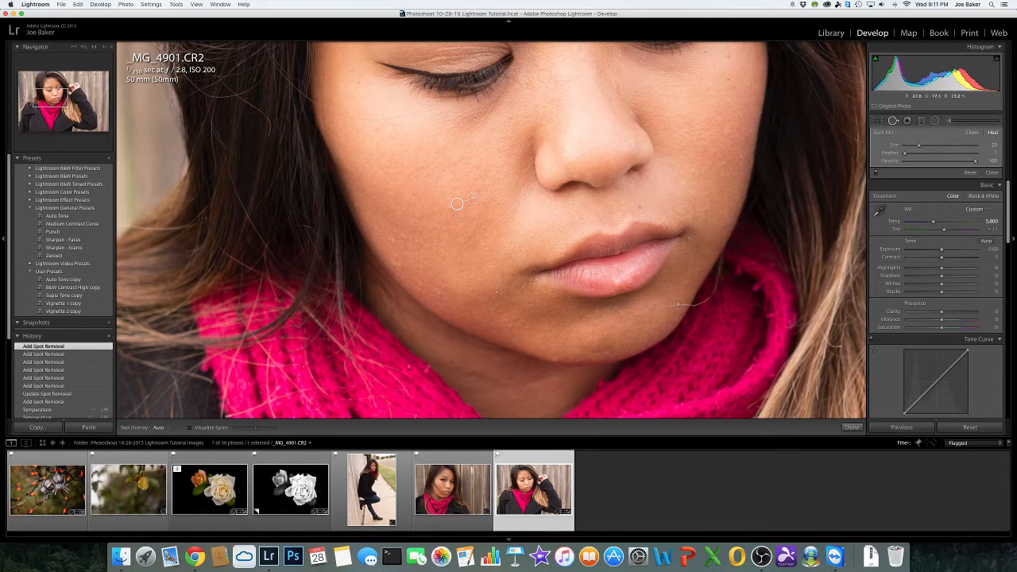
# - Heal the stray hair end on the chin and the blemishes along the chin and jaw, adjusting the jaw spot's source
pyautogui.moveTo(661, 307); pyautogui.dragTo(682, 303)
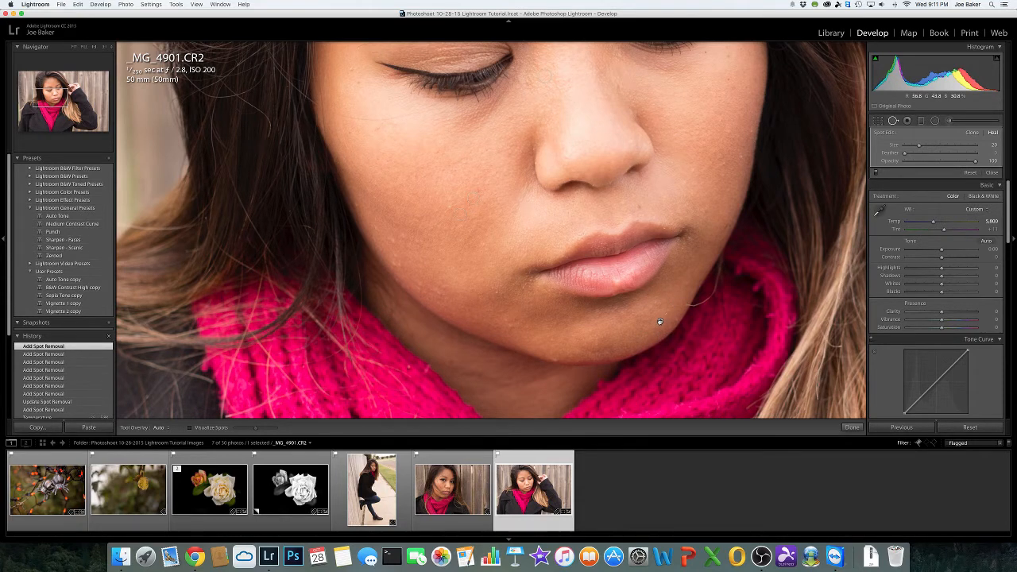
pyautogui.click(660, 321)
pyautogui.click(512, 325)
pyautogui.click(396, 265)
pyautogui.moveTo(404, 279); pyautogui.dragTo(411, 274)
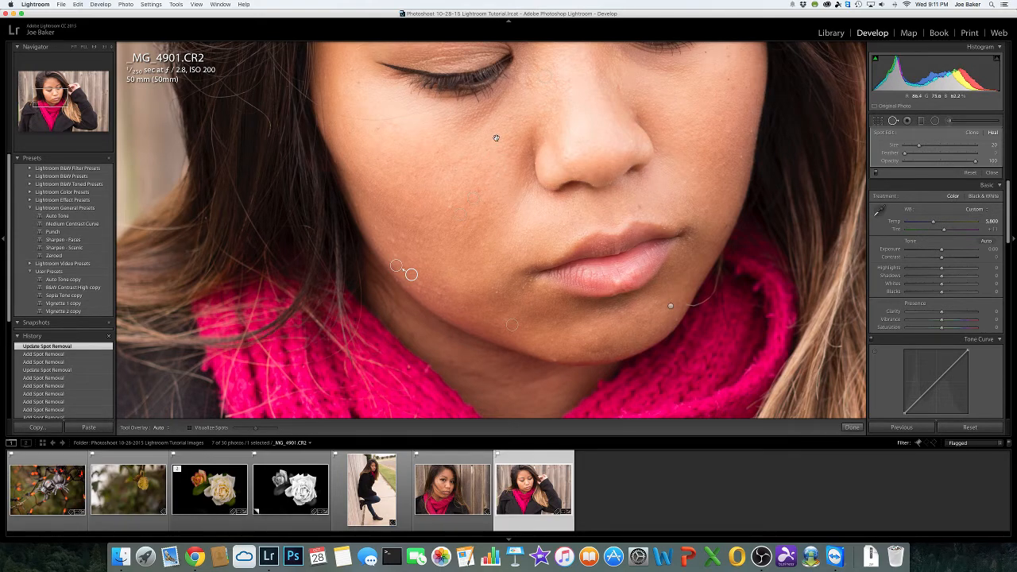
# - Heal two blemishes on the forehead with the Spot Removal brush at size 26
pyautogui.moveTo(496, 138); pyautogui.dragTo(505, 292)
pyautogui.moveTo(543, 150); pyautogui.dragTo(539, 316)
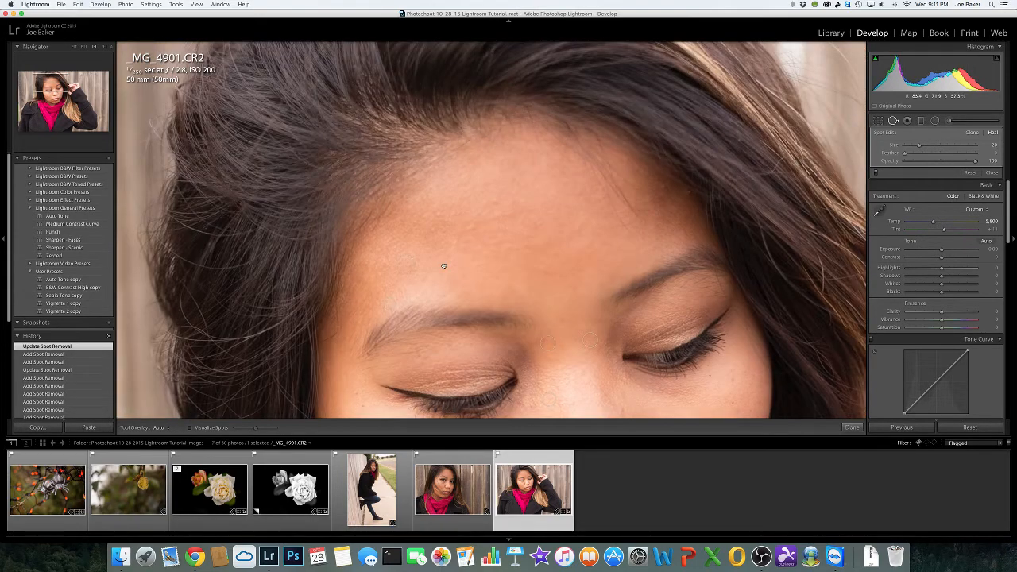
pyautogui.moveTo(444, 266); pyautogui.dragTo(426, 188)
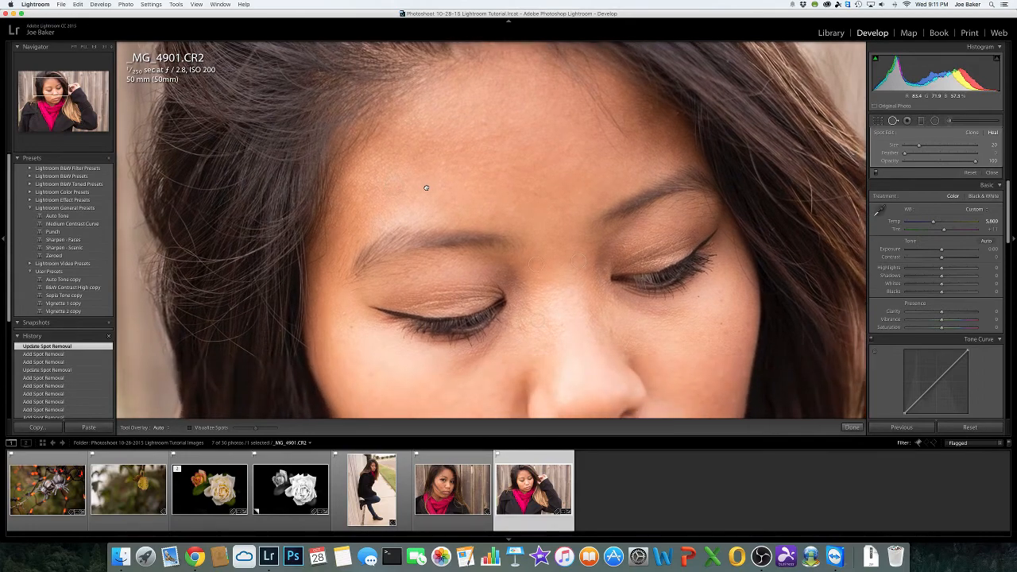
pyautogui.moveTo(547, 183); pyautogui.dragTo(453, 163)
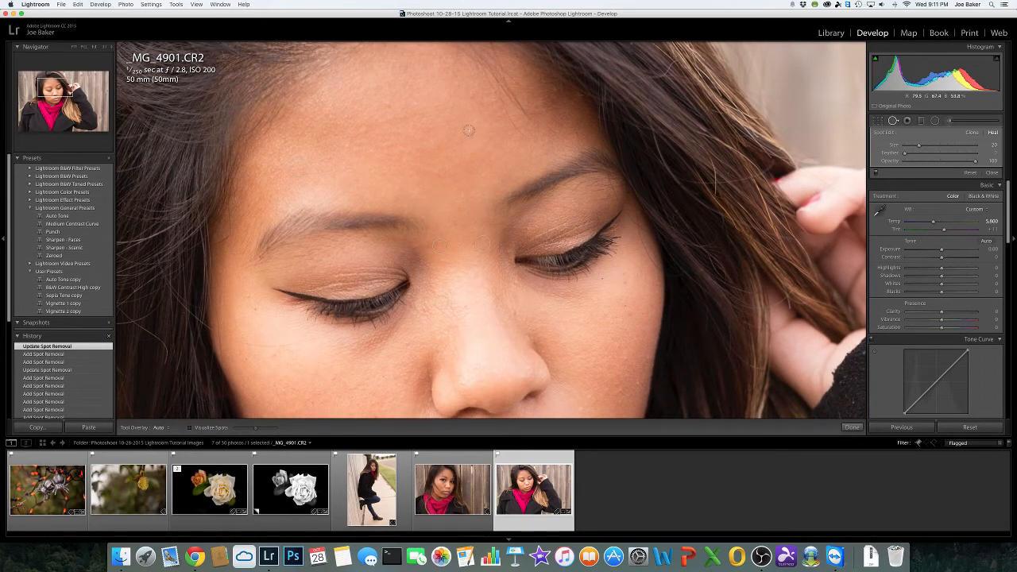
pyautogui.moveTo(469, 129); pyautogui.dragTo(489, 191)
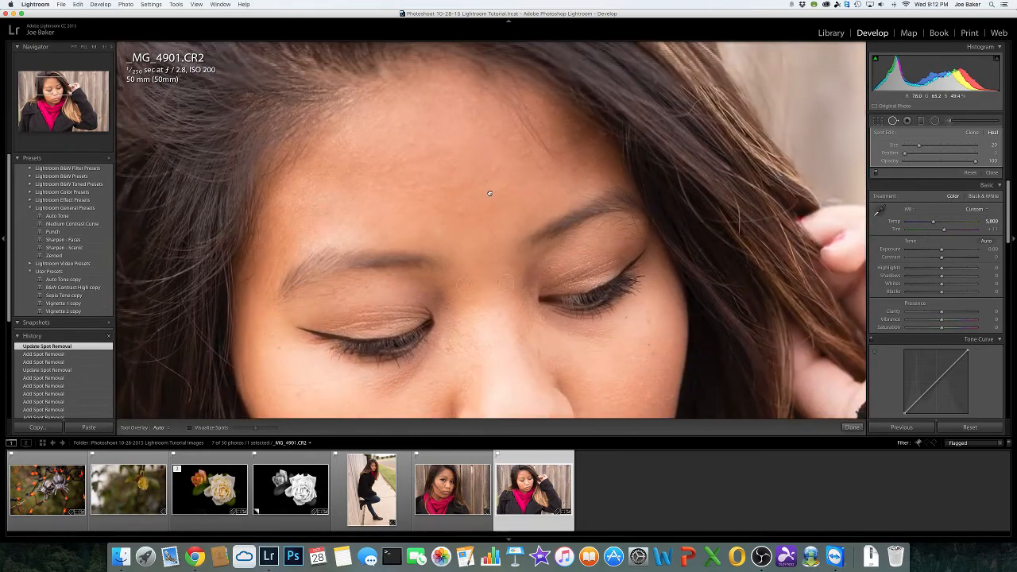
pyautogui.click(495, 170)
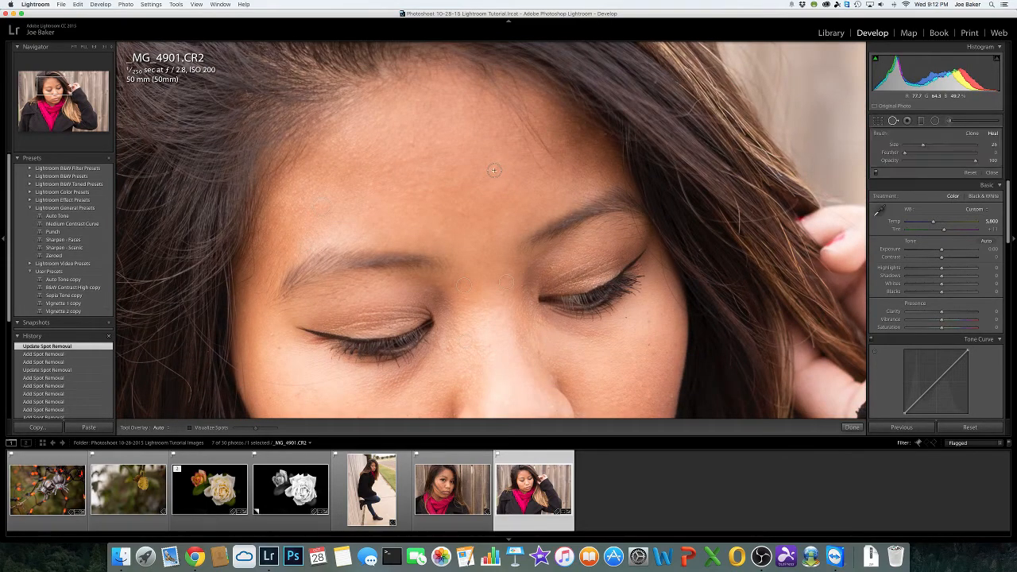
pyautogui.click(412, 143)
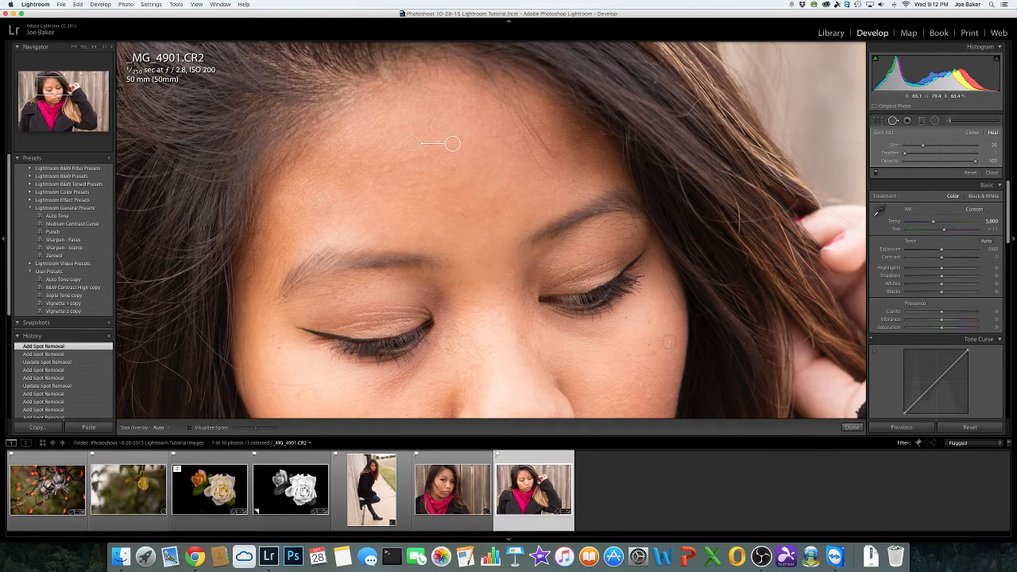
# - Try healing the skin at the inner corner of the eye and beside the nose with a small brush, deleting each spot
pyautogui.moveTo(498, 306); pyautogui.dragTo(510, 178)
pyautogui.moveTo(518, 288); pyautogui.dragTo(593, 249)
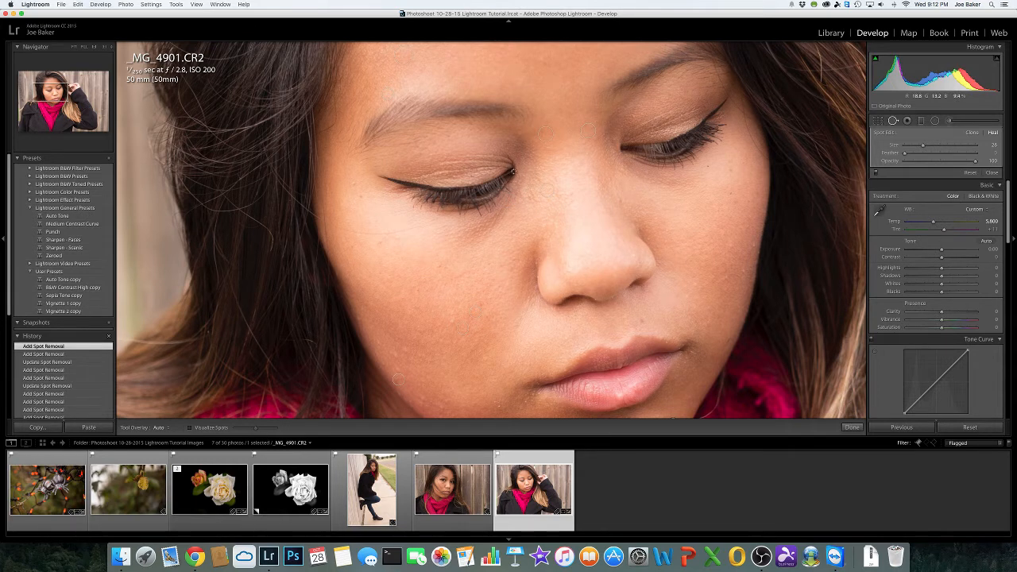
pyautogui.scroll(-6, 513, 169)
pyautogui.click(510, 171)
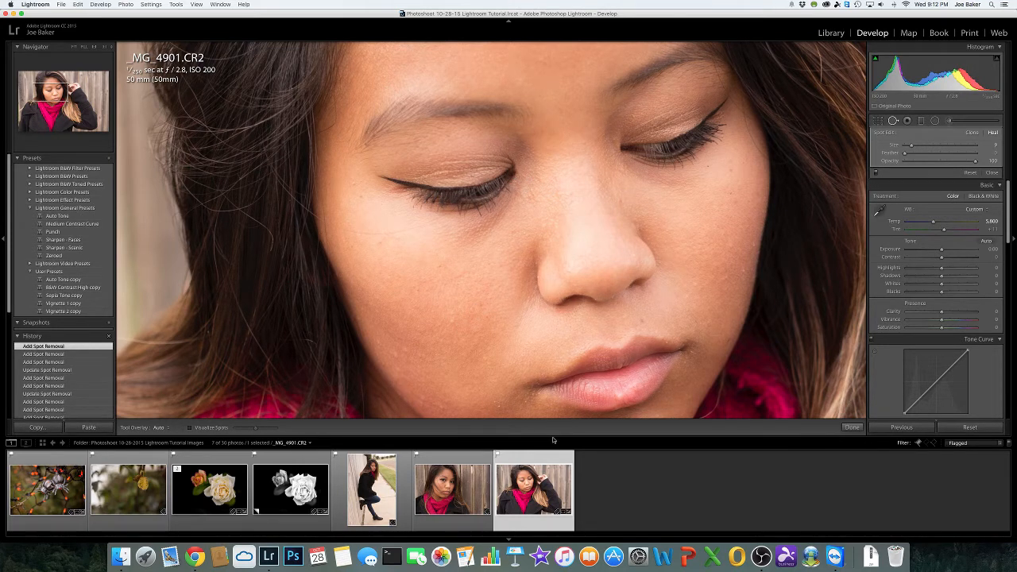
pyautogui.rightClick(509, 171)
pyautogui.click(525, 206)
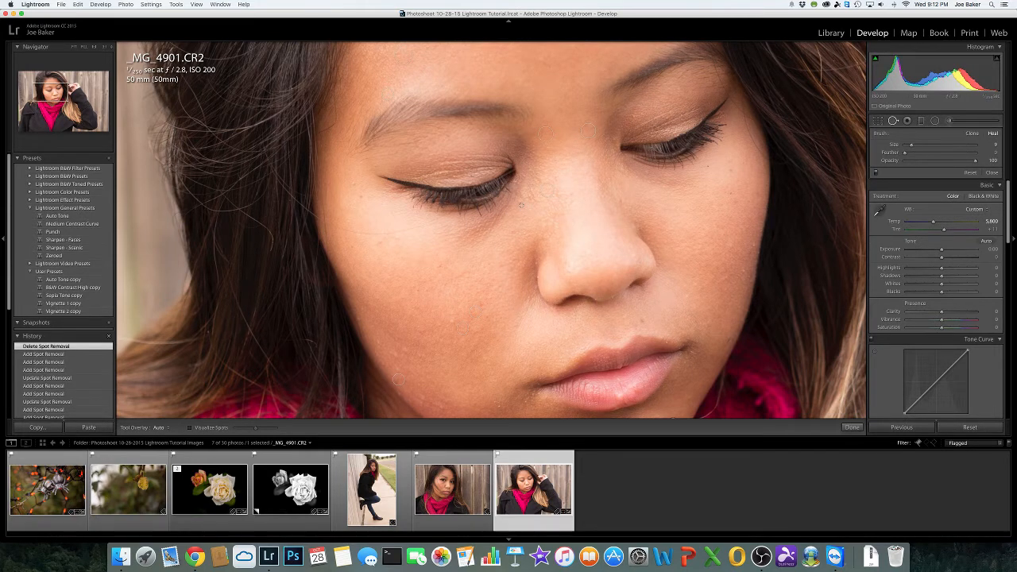
pyautogui.click(525, 203)
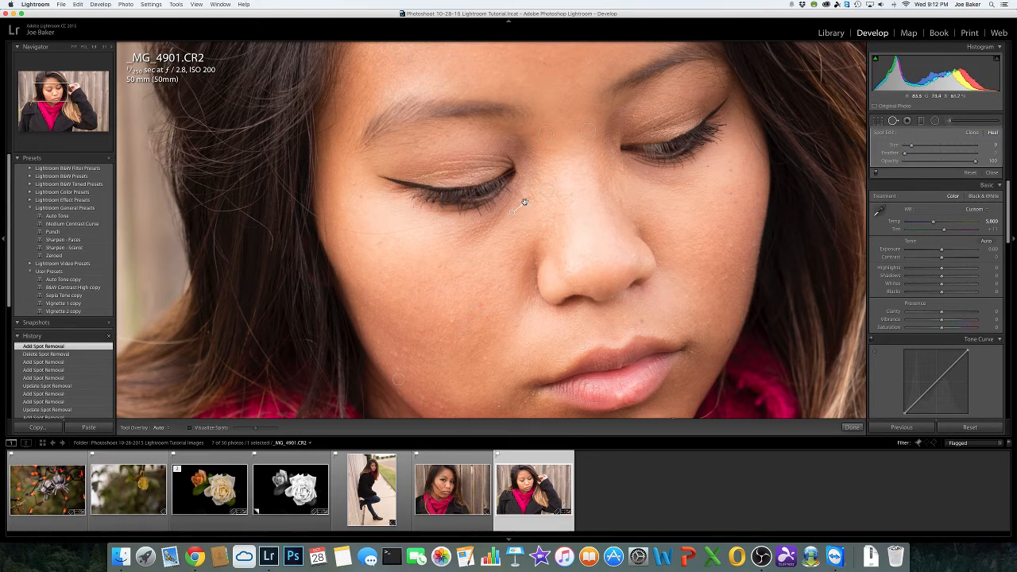
pyautogui.rightClick(525, 204)
pyautogui.click(540, 237)
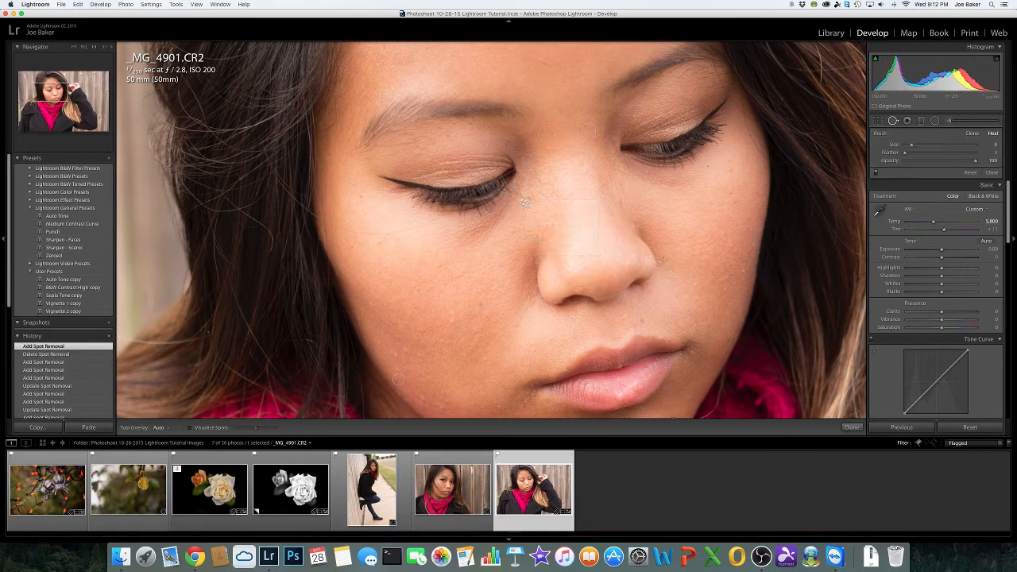
# - Check the whole portrait for remaining blemishes with Visualize Spots, switch it off and finish Spot Removal
pyautogui.press('z')
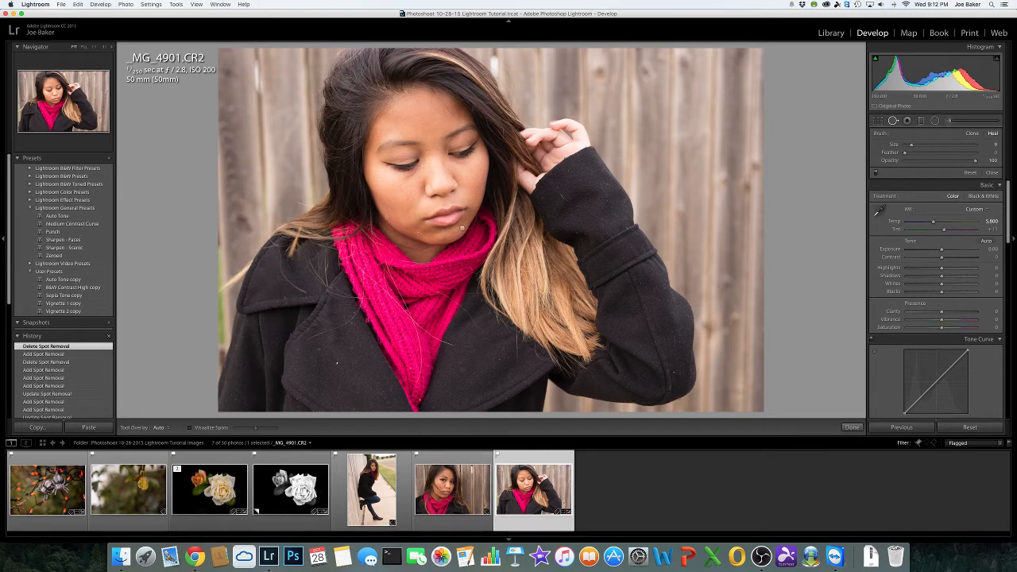
pyautogui.click(190, 428)
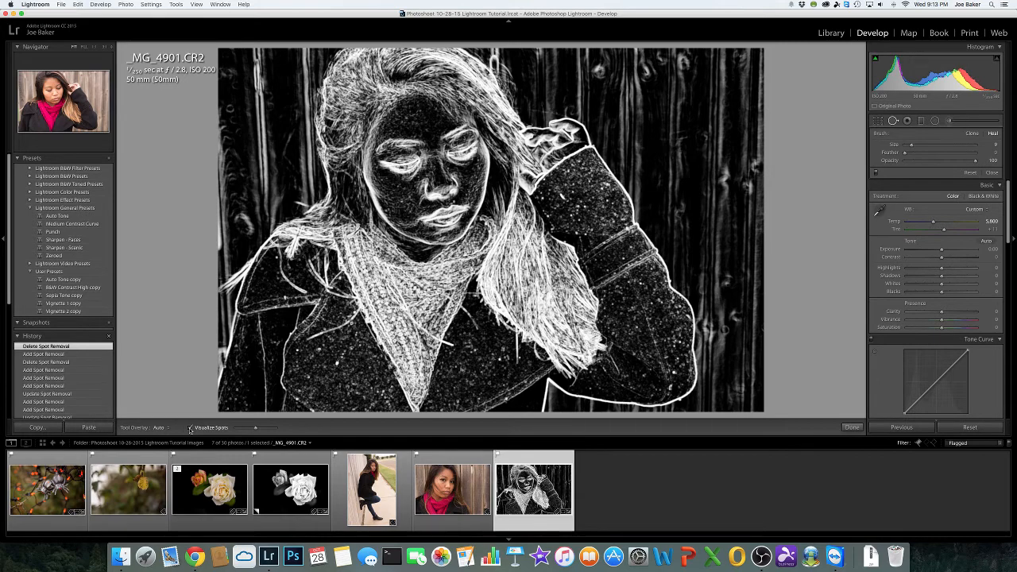
pyautogui.click(190, 429)
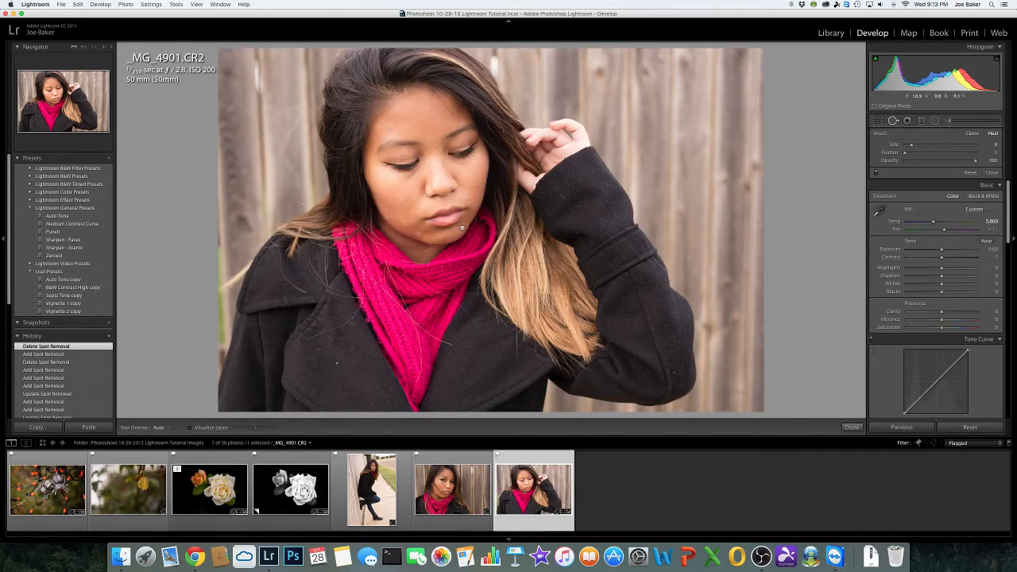
pyautogui.click(852, 428)
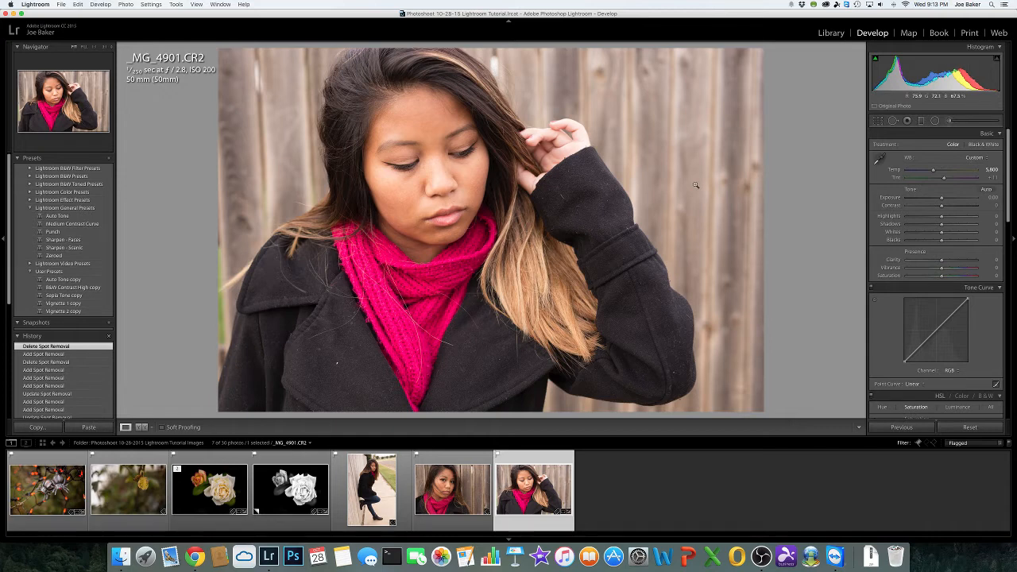
# - Apply Auto tone to the portrait and adjust Exposure to +0.57 and Highlights to -35
pyautogui.click(987, 189)
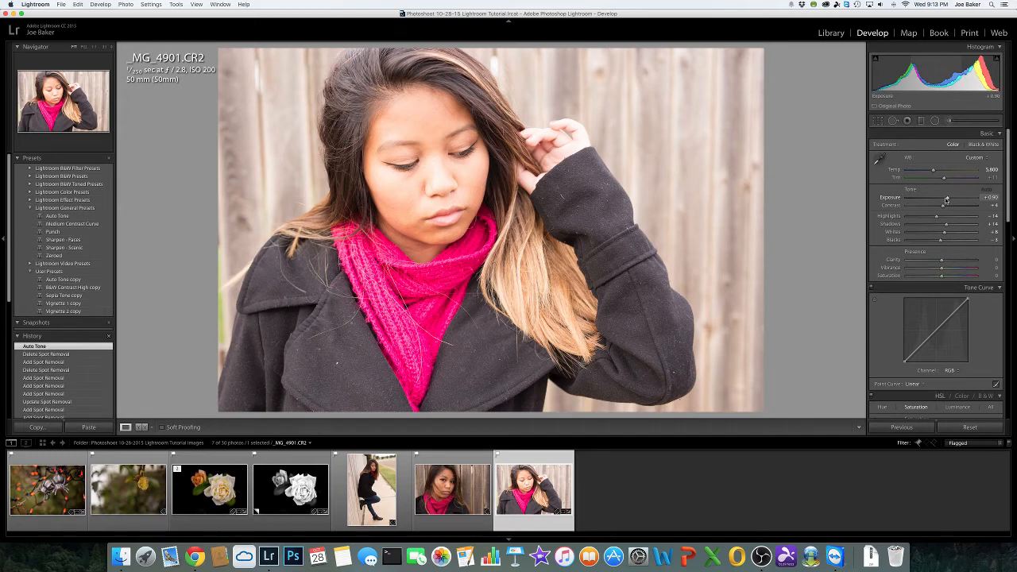
pyautogui.moveTo(947, 200); pyautogui.dragTo(944, 199)
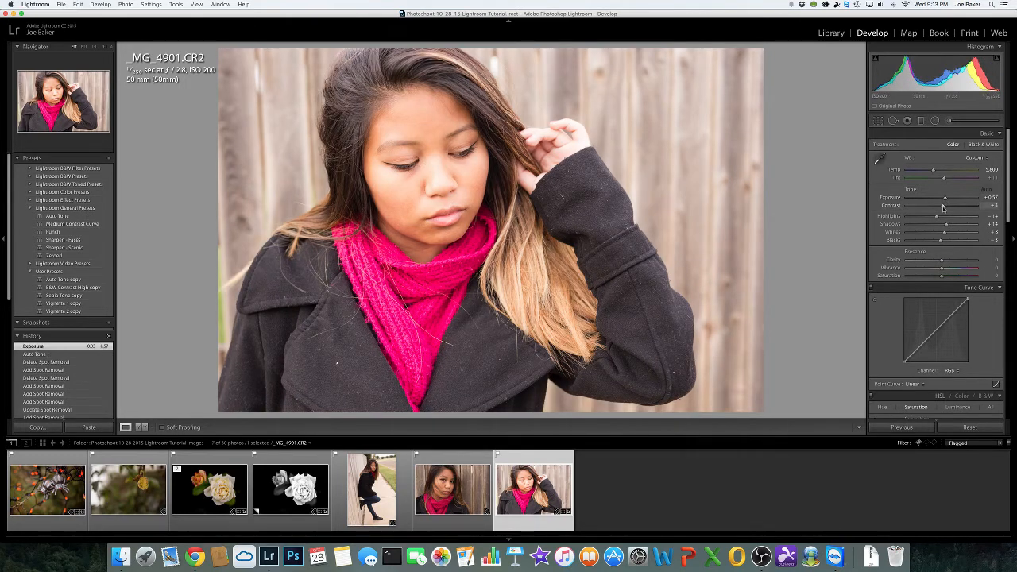
pyautogui.moveTo(936, 216); pyautogui.dragTo(929, 218)
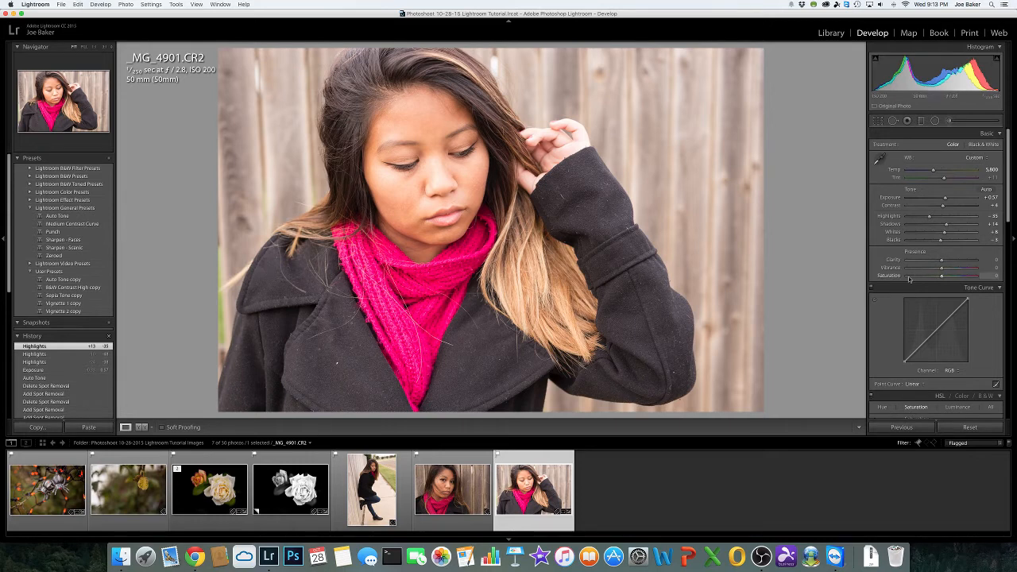
# - Deepen the Blacks to -62 and raise the Shadows to +35
pyautogui.click(924, 241)
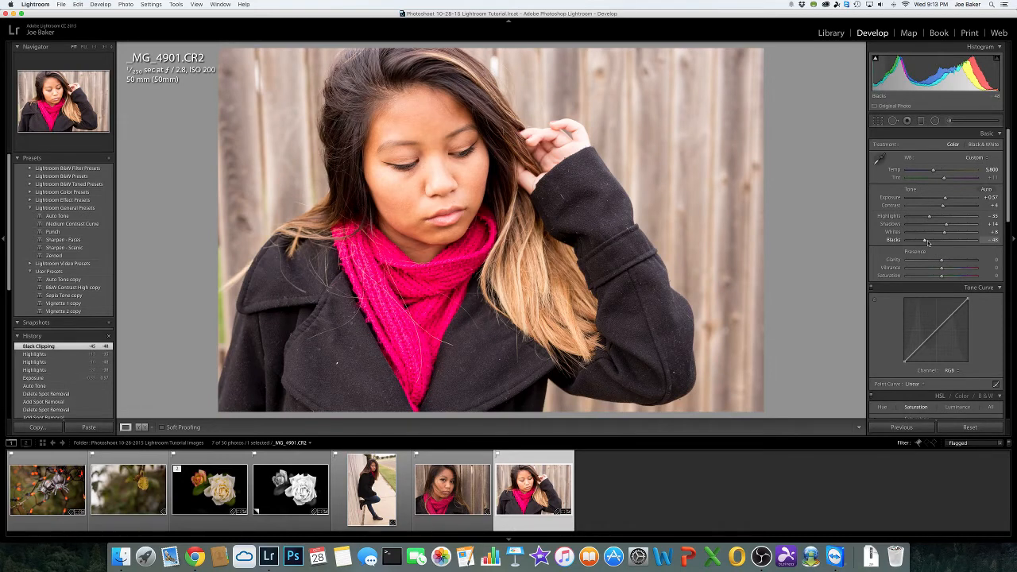
pyautogui.moveTo(927, 242); pyautogui.dragTo(922, 242)
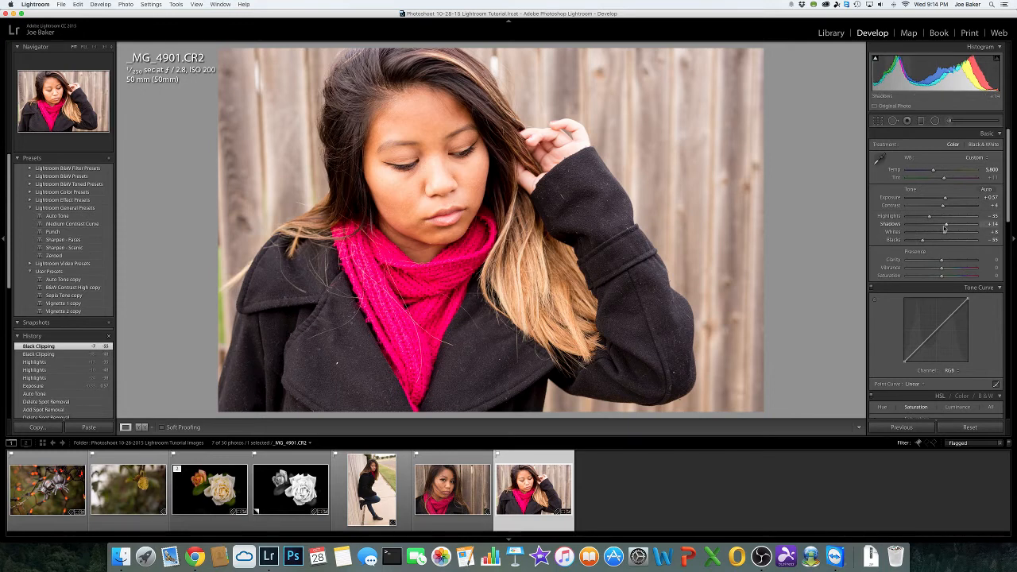
pyautogui.moveTo(946, 227); pyautogui.dragTo(950, 227)
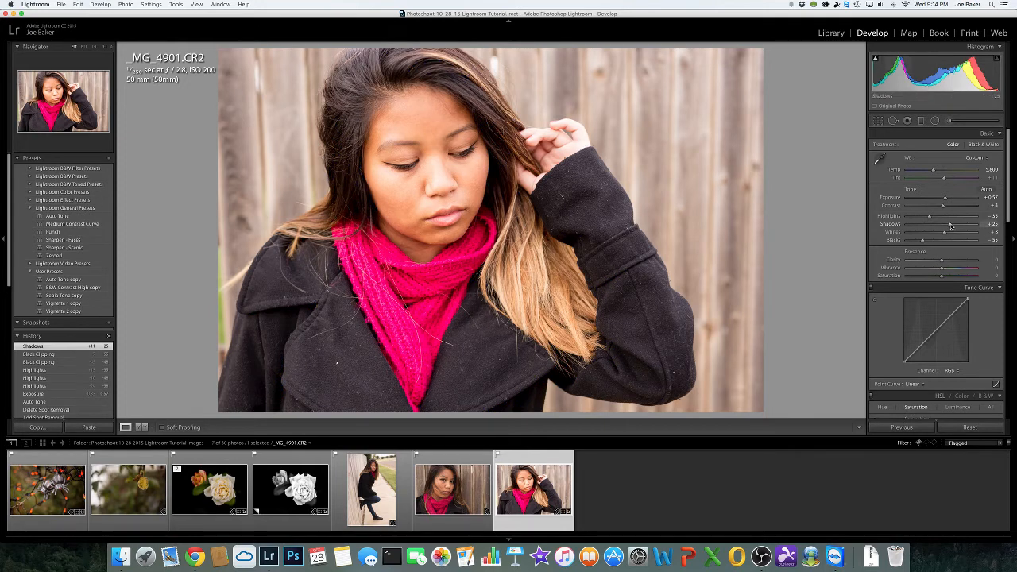
pyautogui.moveTo(953, 226); pyautogui.dragTo(919, 243)
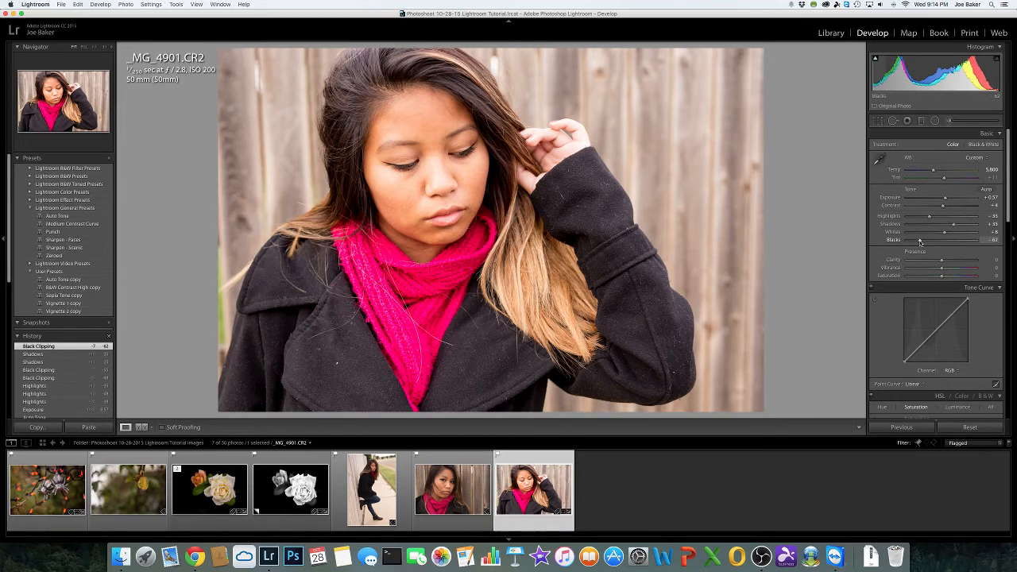
# - Set the portrait's Clarity to +10
pyautogui.click(997, 260)
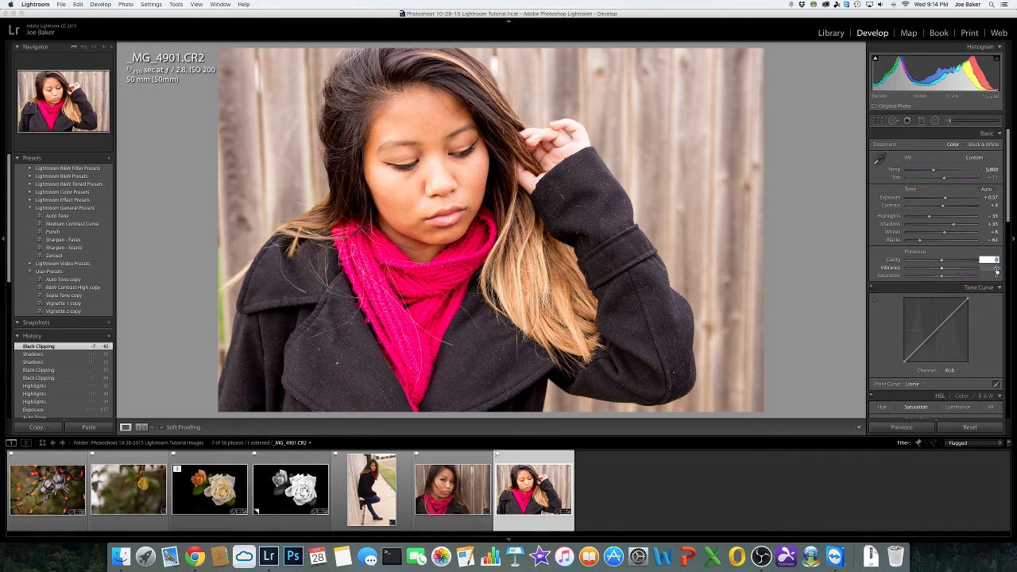
pyautogui.write('10')
pyautogui.press('Return')
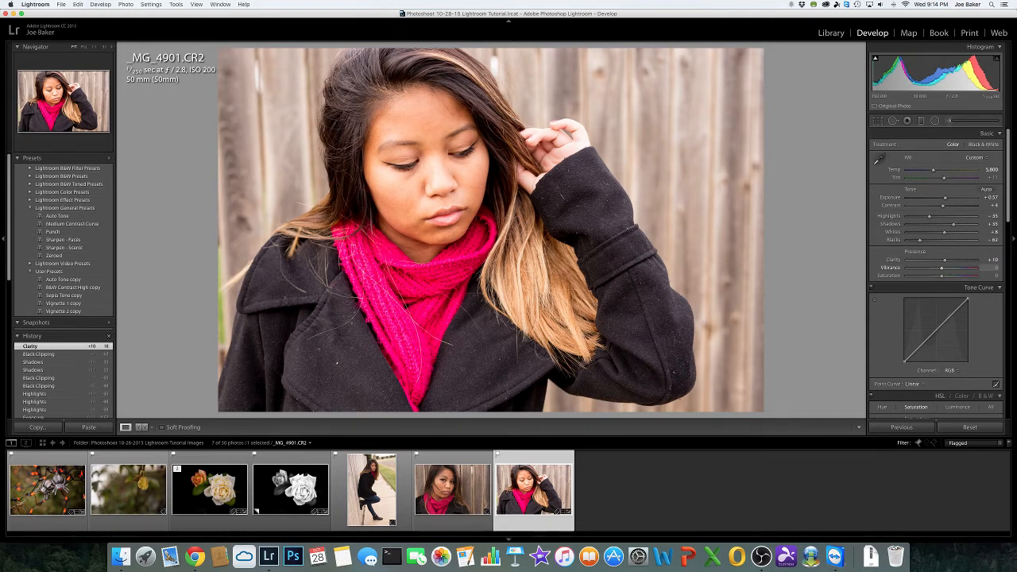
# - Set the Luminance noise reduction to 20
pyautogui.scroll(-10, 938, 306)
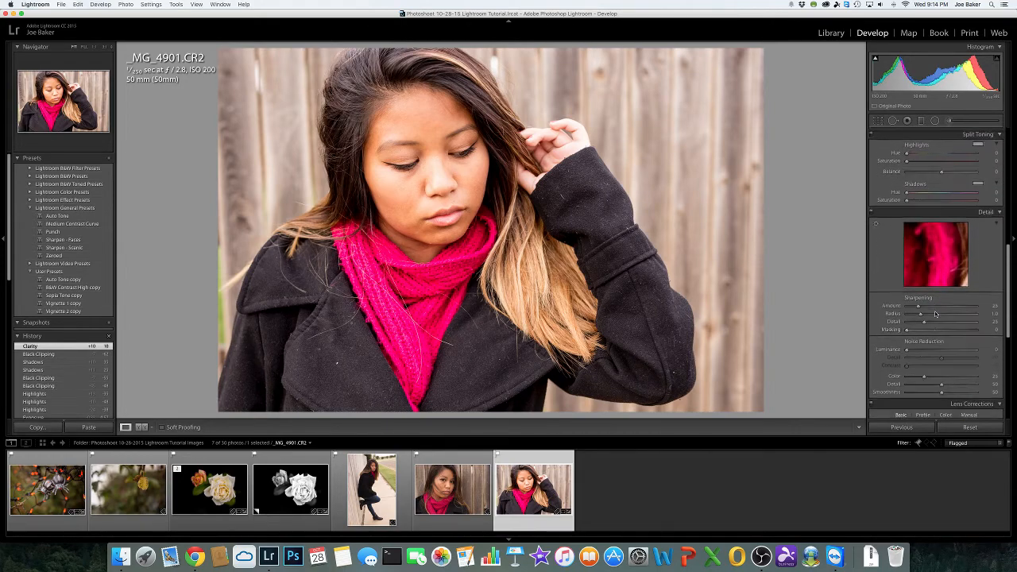
pyautogui.scroll(-3, 936, 314)
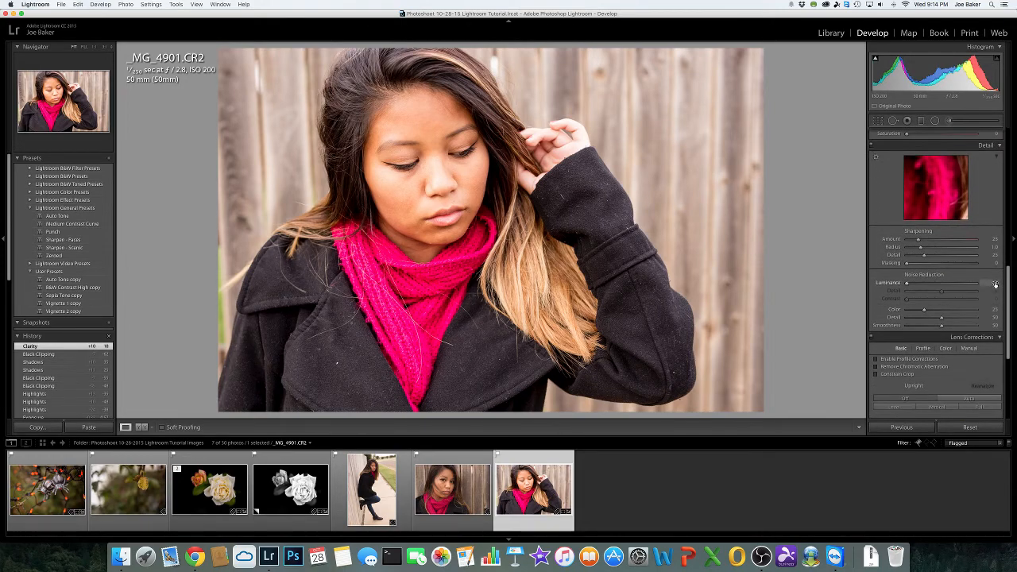
pyautogui.click(995, 284)
pyautogui.write('20')
pyautogui.press('Return')
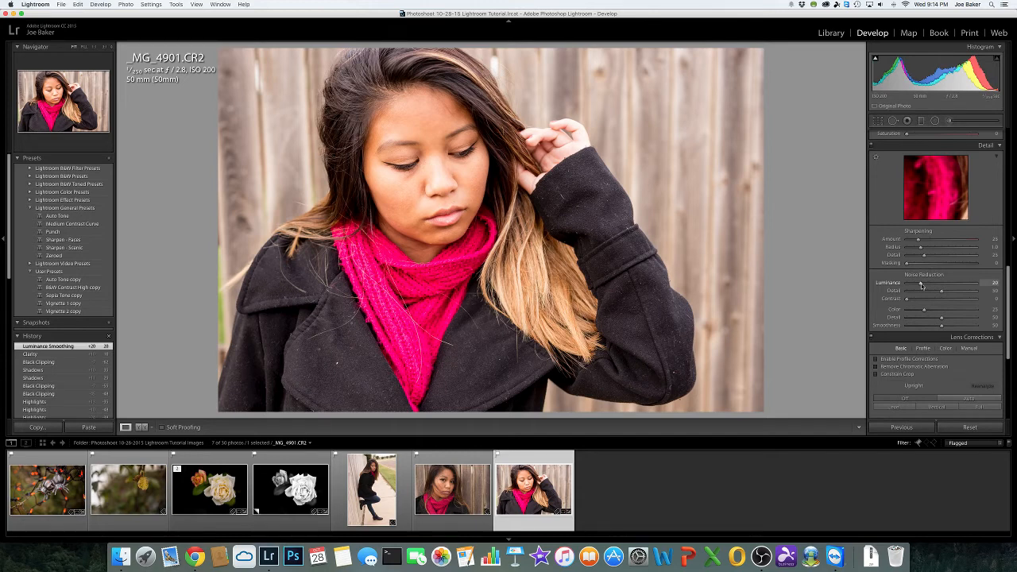
# - Try the lens profile corrections on the portrait and switch them off again
pyautogui.click(904, 360)
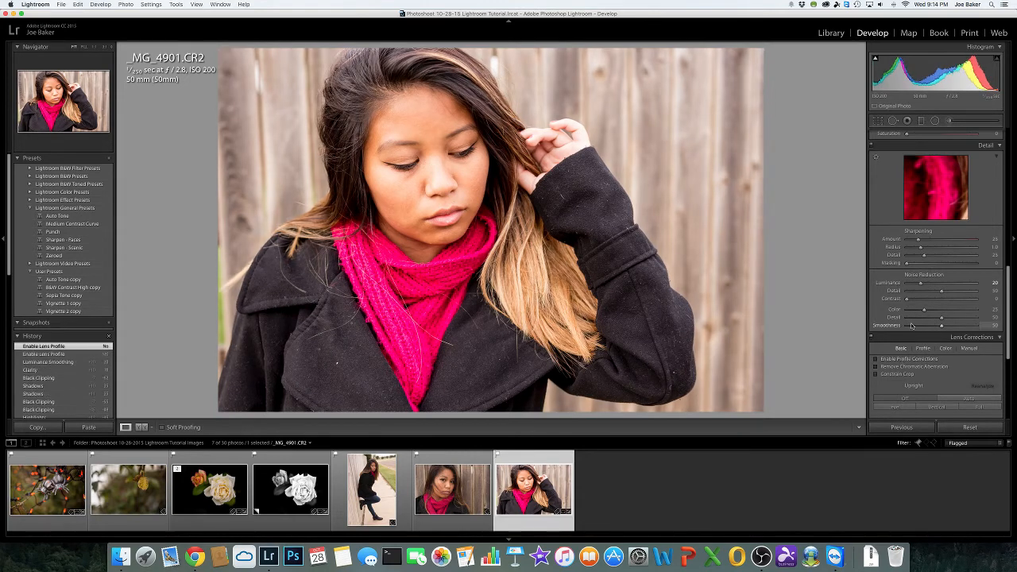
pyautogui.scroll(5, 912, 325)
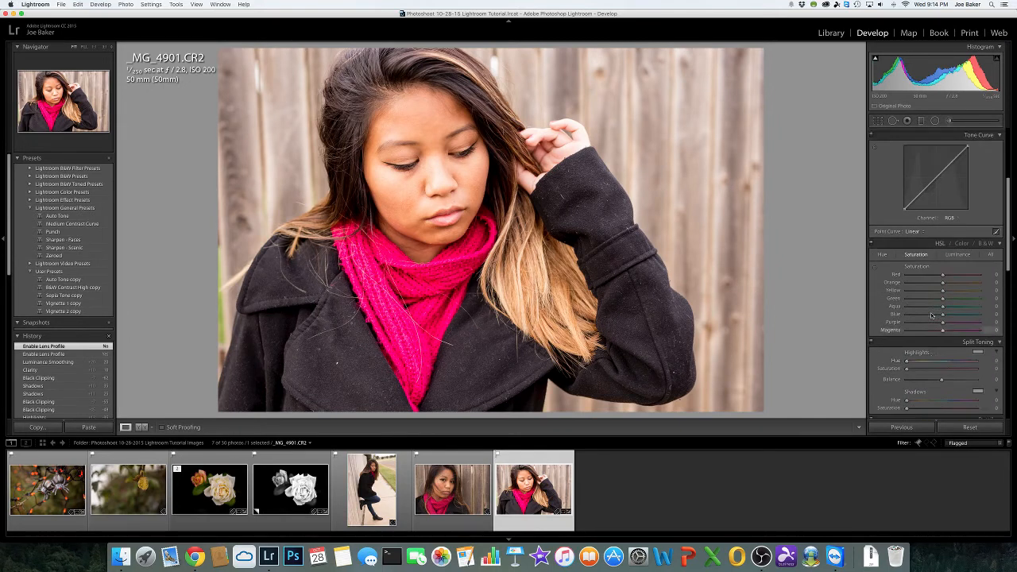
pyautogui.scroll(4, 931, 316)
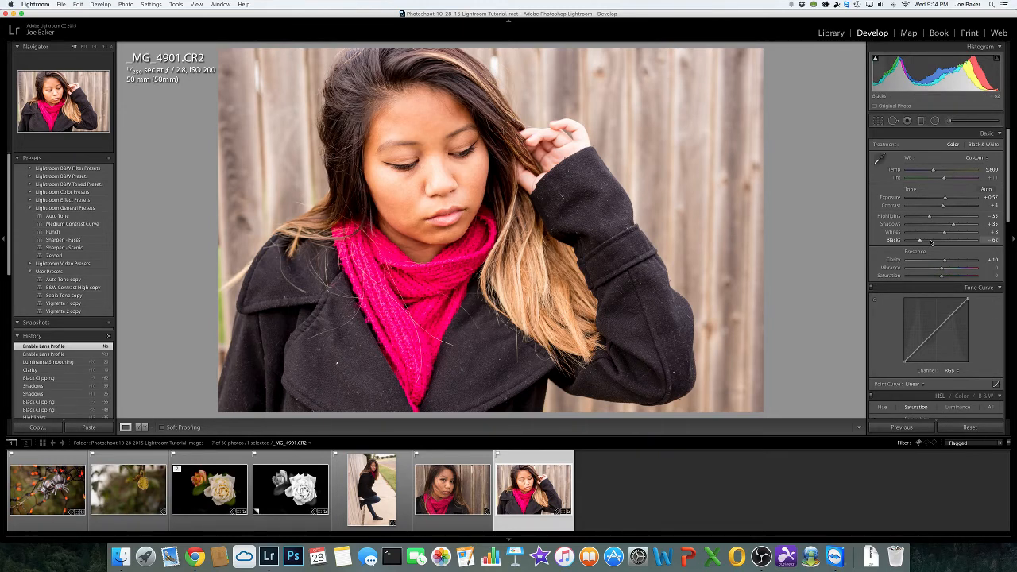
# - Reduce the Red saturation to -28 in the HSL adjustments and finish the targeted adjustment
pyautogui.scroll(-5, 929, 230)
pyautogui.scroll(-2, 932, 243)
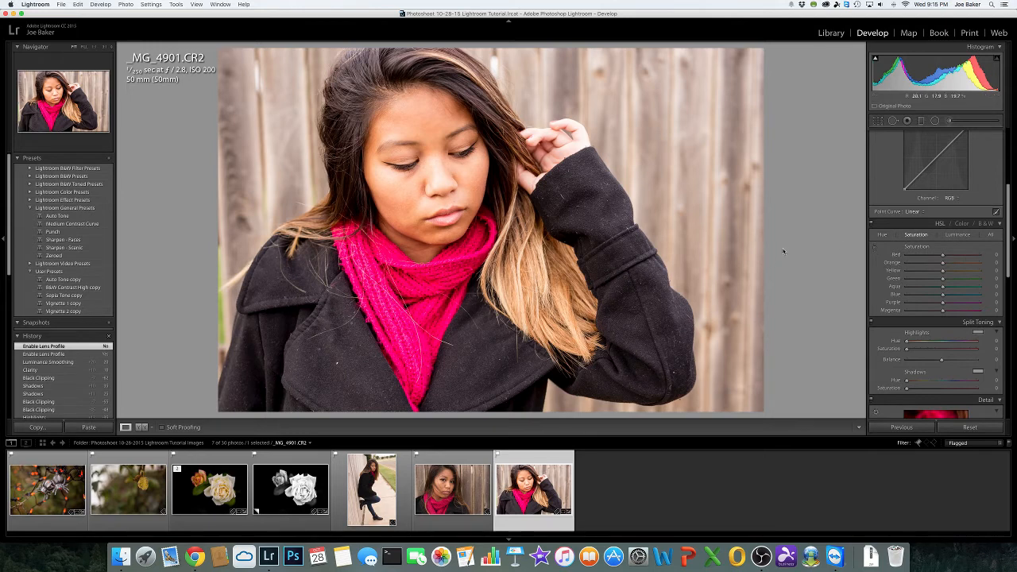
pyautogui.click(875, 249)
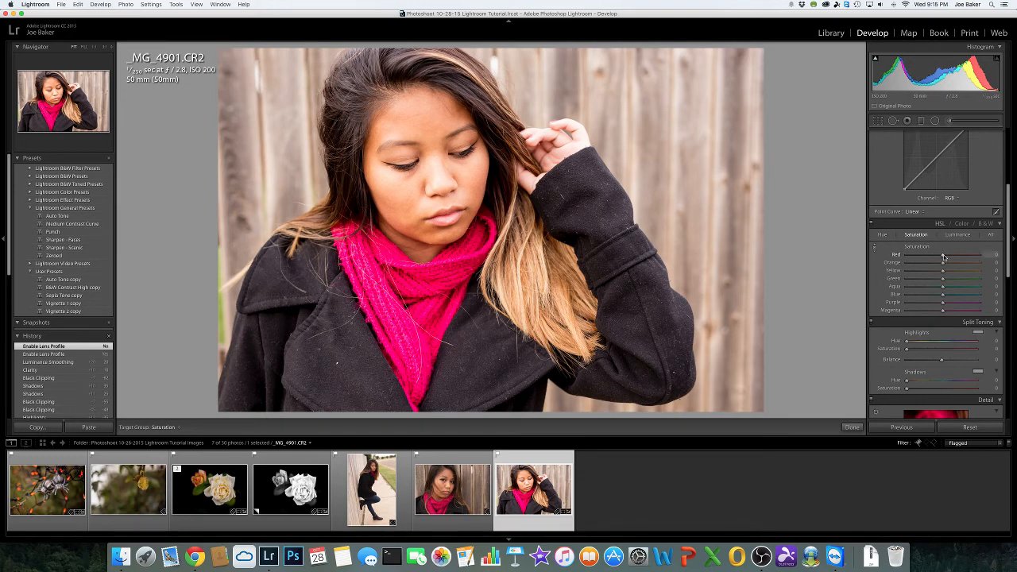
pyautogui.moveTo(943, 256); pyautogui.dragTo(934, 255)
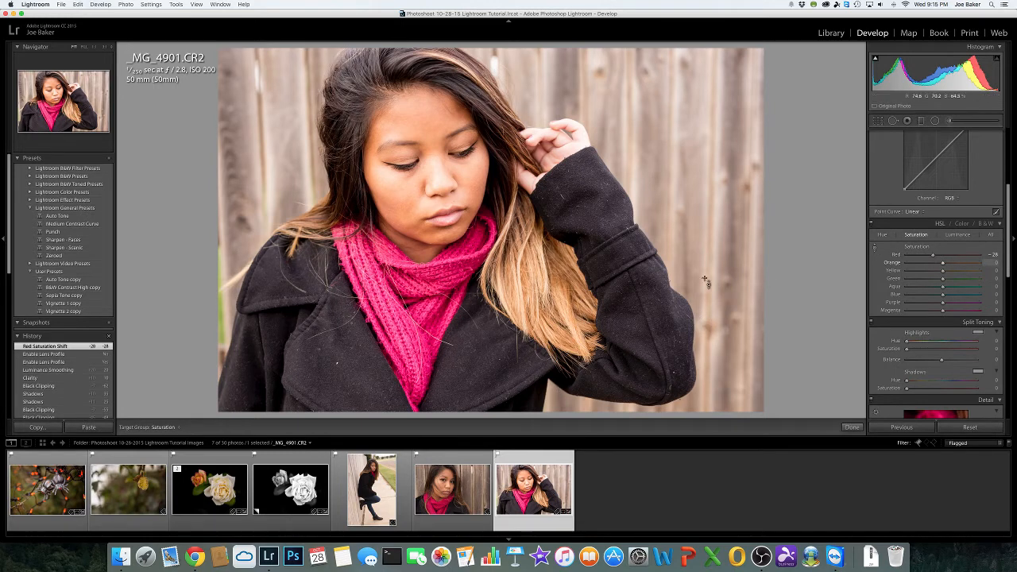
pyautogui.click(851, 428)
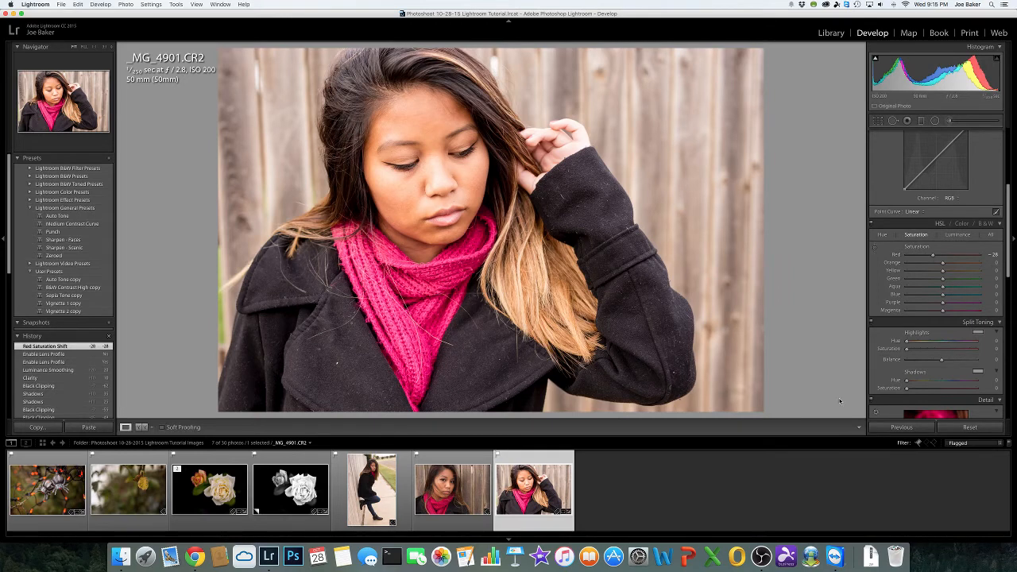
pyautogui.scroll(10, 917, 241)
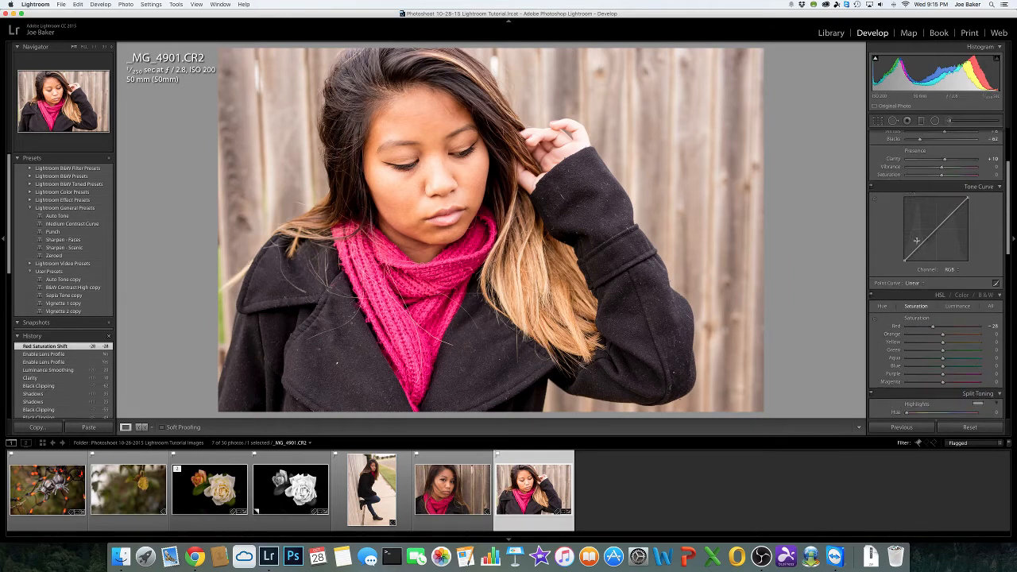
# - Start a new Adjustment Brush edit on the portrait using the Soften Skin -70 effect
pyautogui.click(948, 121)
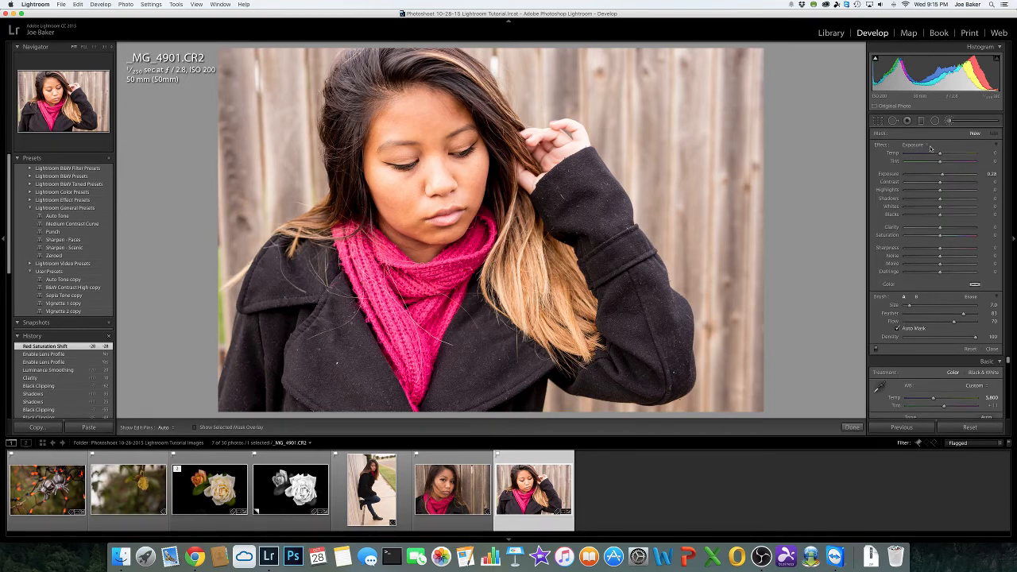
pyautogui.click(927, 146)
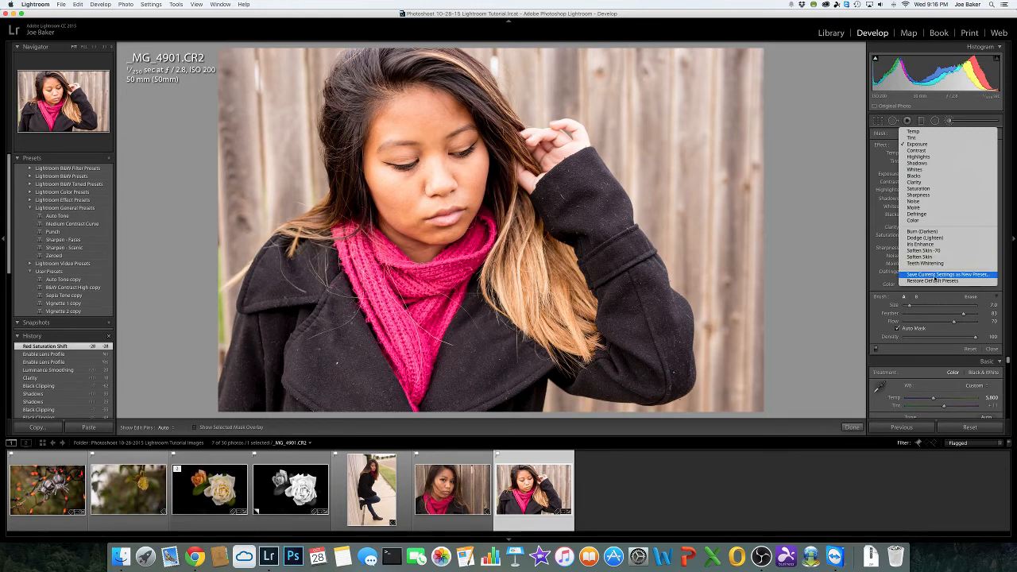
pyautogui.click(937, 257)
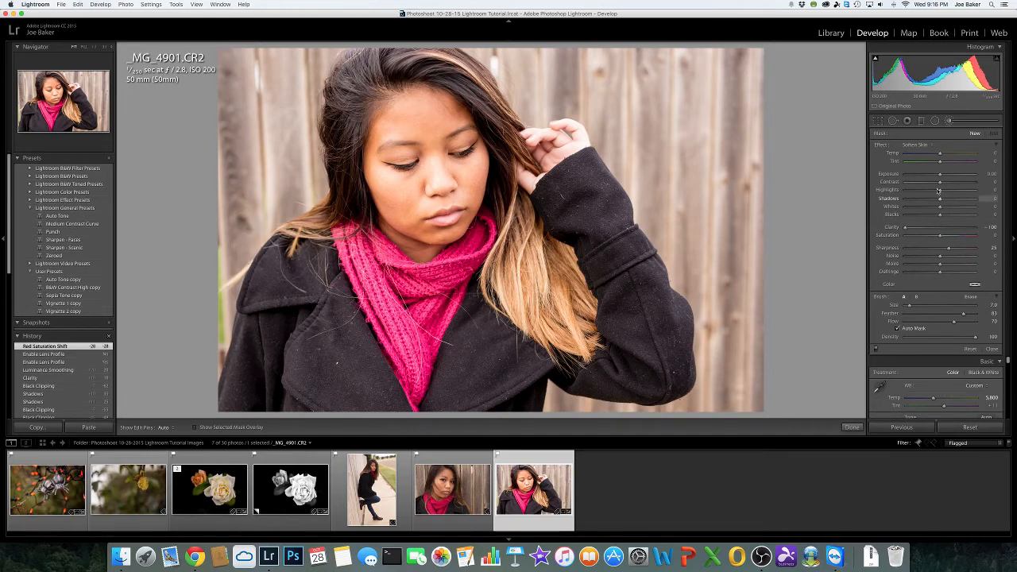
pyautogui.click(933, 148)
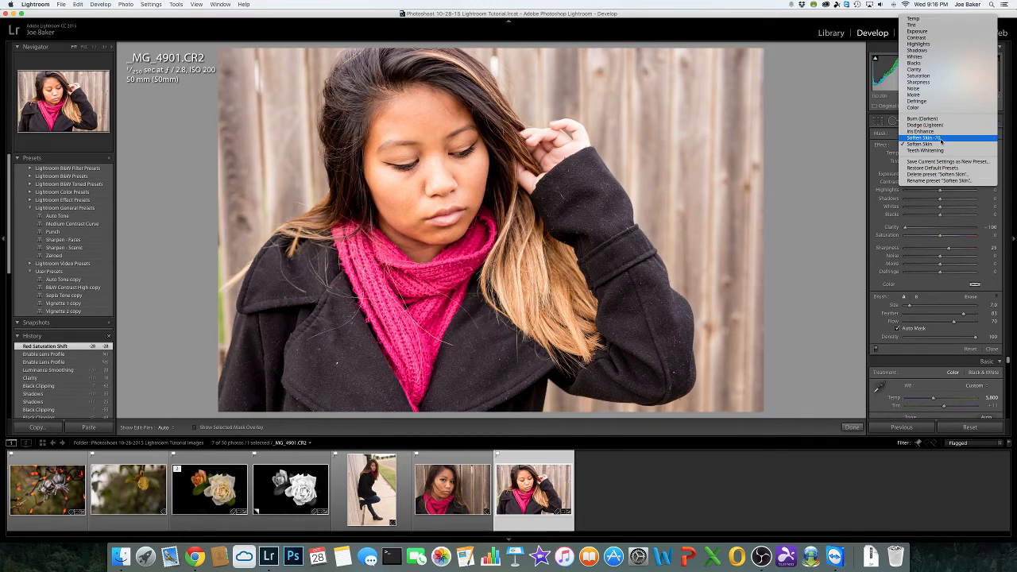
pyautogui.click(942, 138)
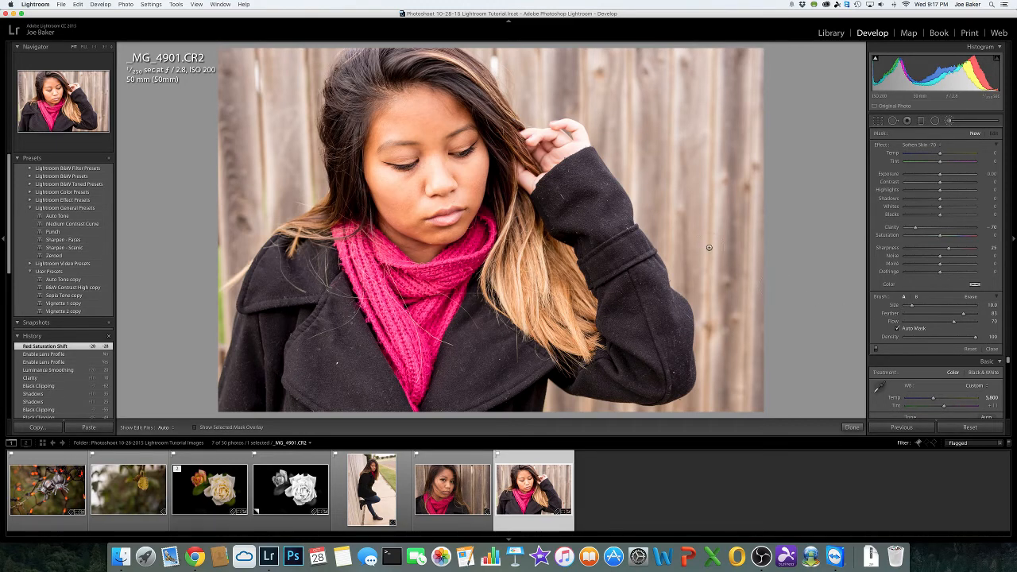
# - Set the skin-softening brush's size to 7 and its feather to 80
pyautogui.scroll(4, 708, 249)
pyautogui.scroll(-3, 709, 249)
pyautogui.moveTo(964, 314)
pyautogui.mouseDown()
pyautogui.moveTo(900, 319)
pyautogui.moveTo(962, 316)
pyautogui.mouseUp()
pyautogui.scroll(-5, 629, 294)
pyautogui.scroll(2, 648, 286)
# - Show the mask overlay and paint the skin-softening effect over the woman's forehead
pyautogui.press('o')
pyautogui.scroll(-2, 432, 118)
pyautogui.press('h')
pyautogui.moveTo(436, 117)
pyautogui.mouseDown()
pyautogui.moveTo(401, 121)
pyautogui.moveTo(419, 108)
pyautogui.moveTo(437, 118)
pyautogui.moveTo(407, 122)
pyautogui.moveTo(437, 119)
pyautogui.moveTo(395, 125)
pyautogui.moveTo(452, 115)
pyautogui.mouseUp()
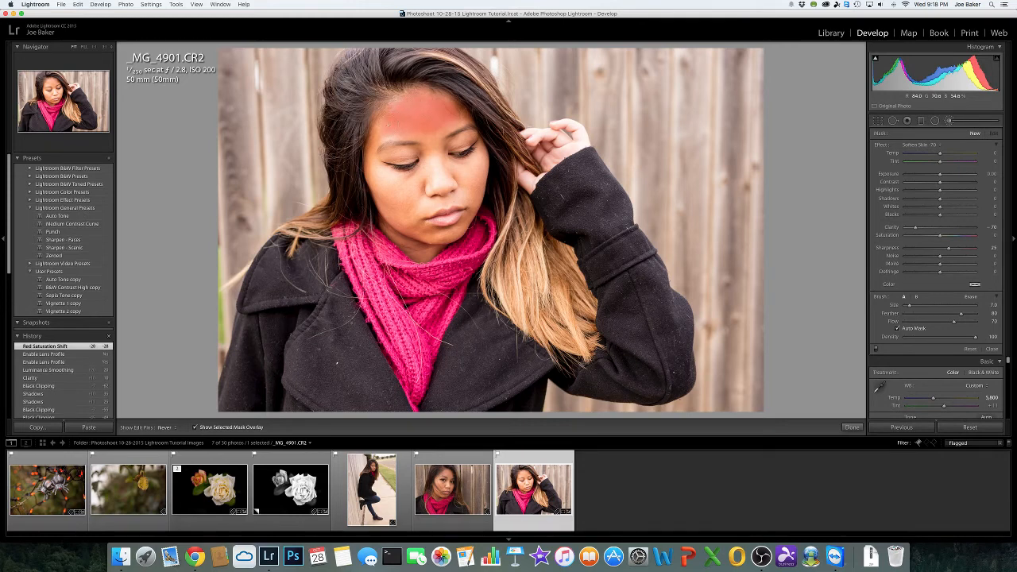
pyautogui.moveTo(430, 126); pyautogui.dragTo(430, 127)
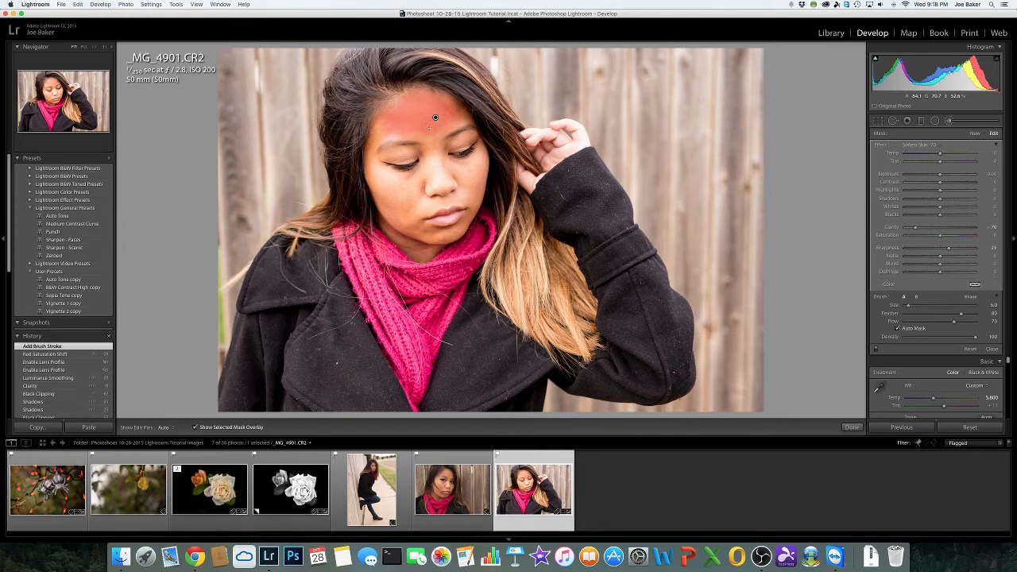
# - Reduce the brush size to 4 and extend the softening mask over the cheeks and nose
pyautogui.scroll(4, 436, 117)
pyautogui.scroll(-3, 435, 118)
pyautogui.press('h')
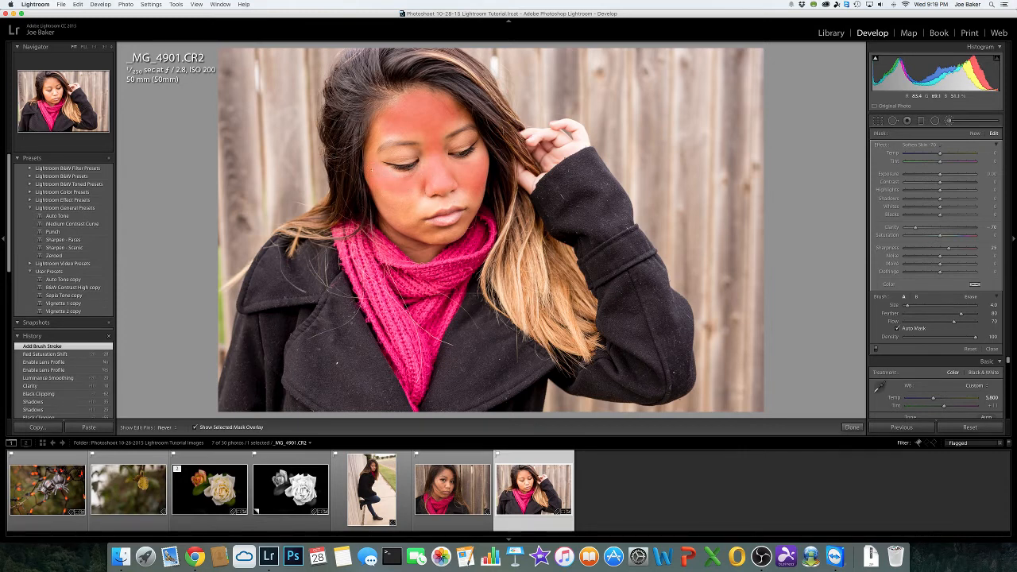
# - Enlarge the brush to size 9 and paint the softening mask over the remaining facial skin, including the eye area, chin and nose bridge
pyautogui.press('h')
pyautogui.press(']')
pyautogui.press(']')
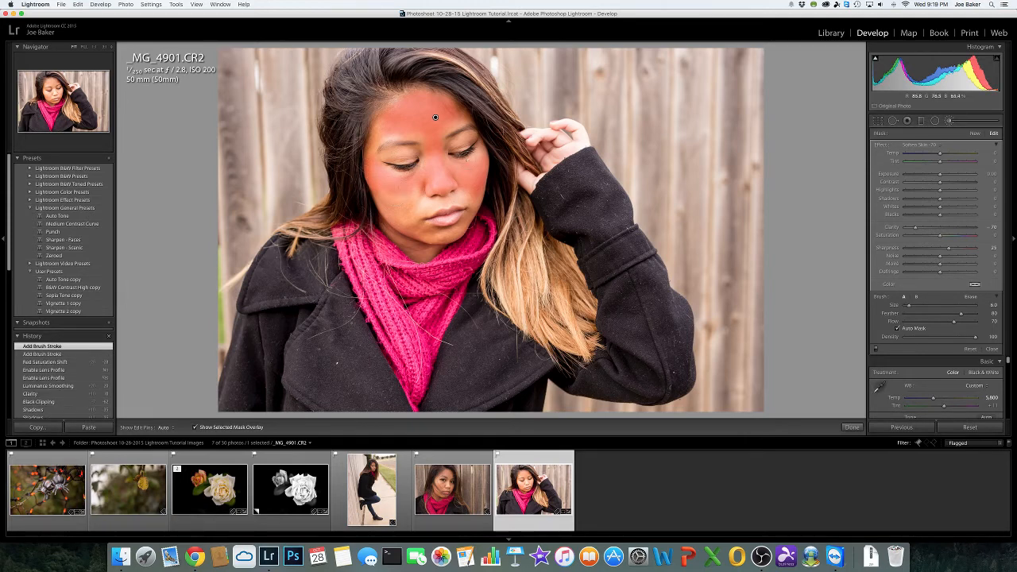
pyautogui.press('h')
pyautogui.moveTo(453, 128)
pyautogui.mouseDown()
pyautogui.moveTo(463, 148)
pyautogui.moveTo(473, 137)
pyautogui.moveTo(390, 149)
pyautogui.moveTo(409, 159)
pyautogui.mouseUp()
pyautogui.press('h')
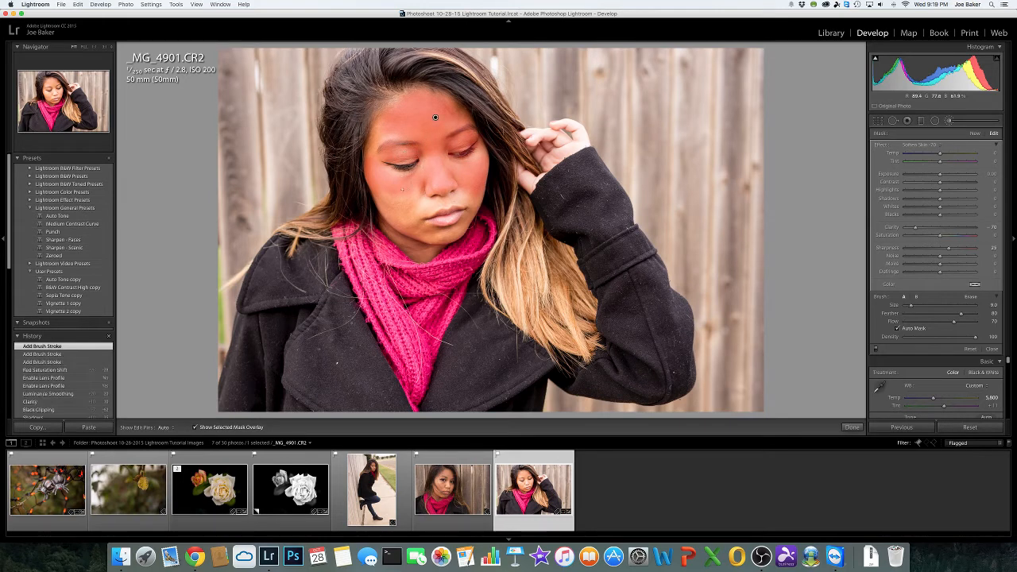
pyautogui.press('h')
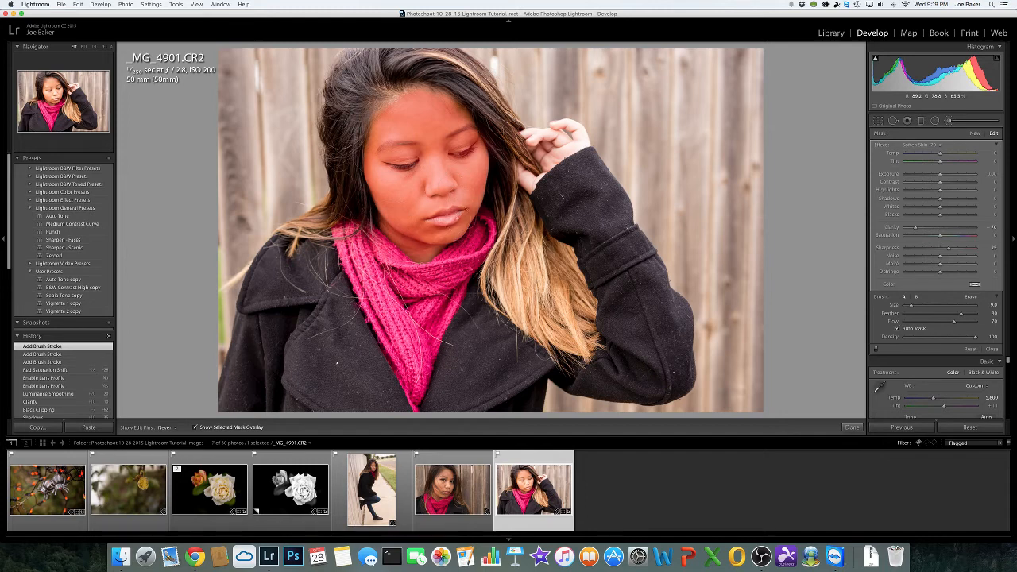
pyautogui.moveTo(440, 176); pyautogui.dragTo(437, 160)
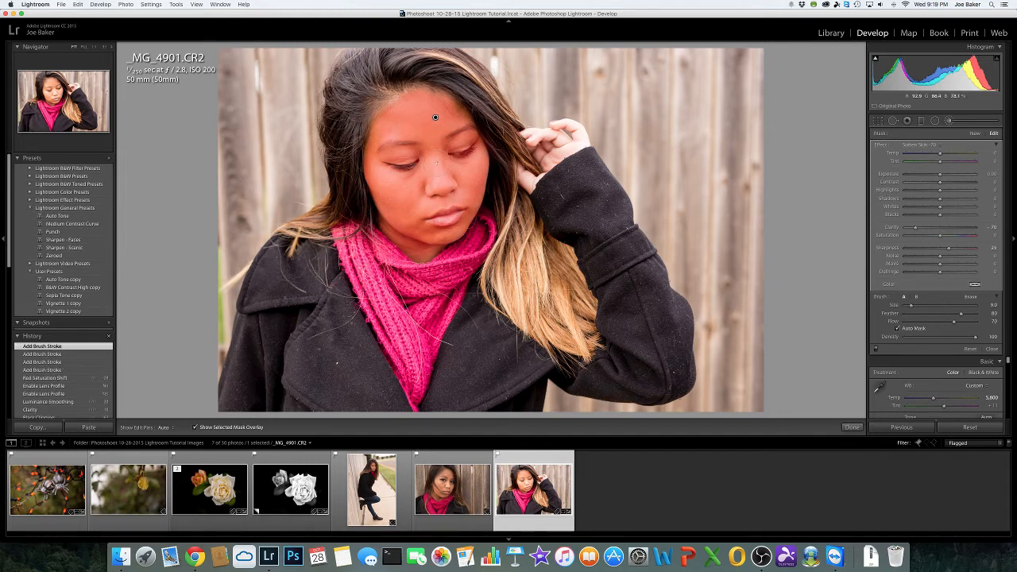
# - Erase the softening mask from both eyebrows so that they keep their detail
pyautogui.press('alt')
pyautogui.press('alt')
pyautogui.press('alt')
pyautogui.press('z')
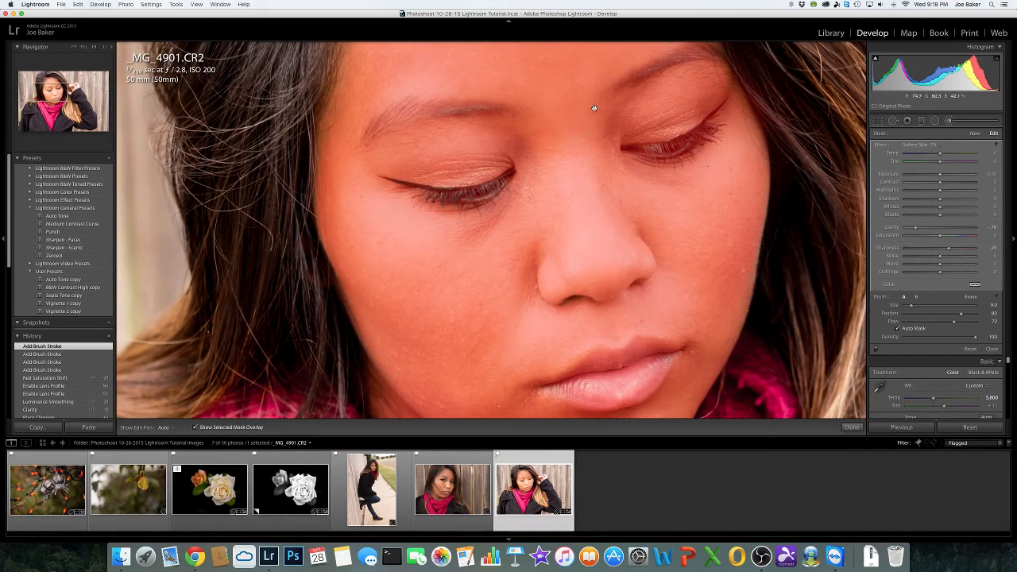
pyautogui.moveTo(580, 120); pyautogui.dragTo(533, 184)
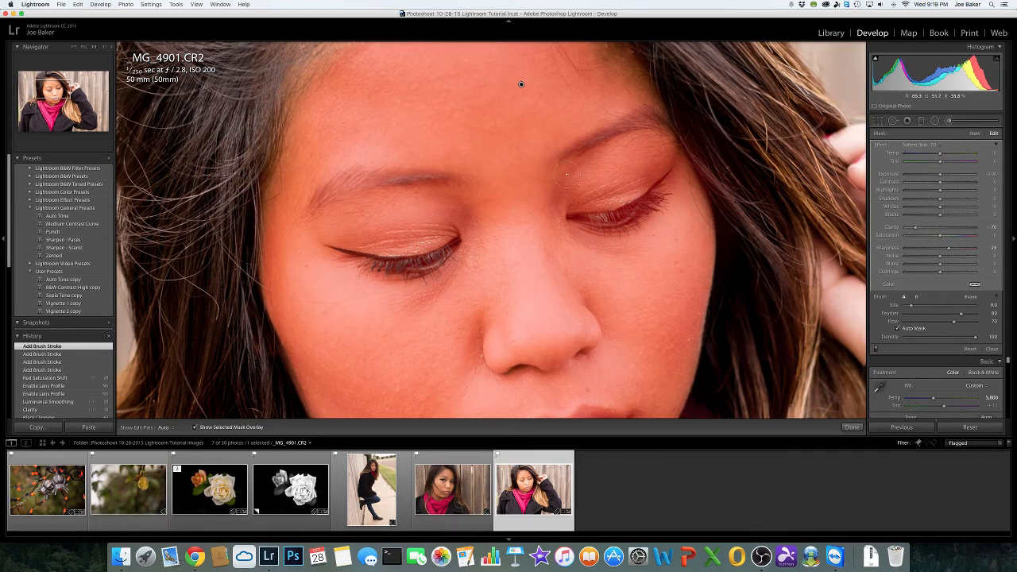
pyautogui.press('alt')
pyautogui.press('h')
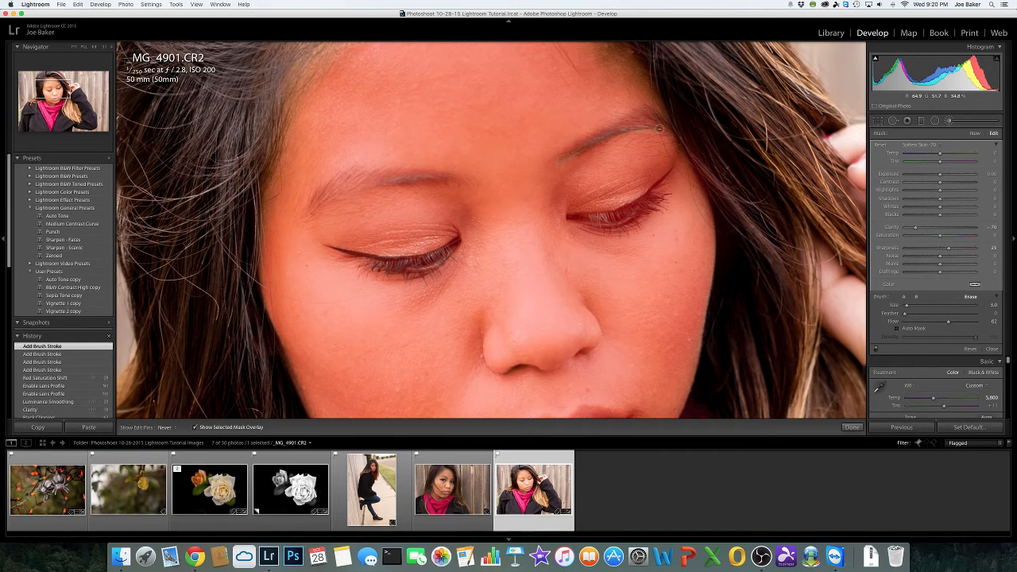
pyautogui.moveTo(609, 137)
pyautogui.mouseDown()
pyautogui.moveTo(561, 163)
pyautogui.moveTo(593, 138)
pyautogui.moveTo(578, 144)
pyautogui.moveTo(661, 117)
pyautogui.moveTo(642, 119)
pyautogui.mouseUp()
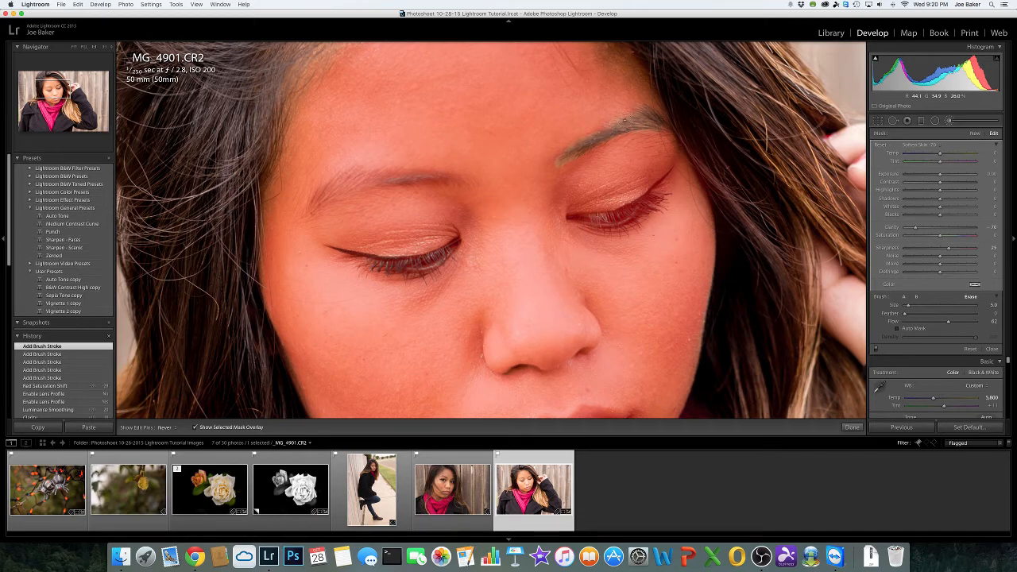
pyautogui.moveTo(598, 139); pyautogui.dragTo(565, 162)
pyautogui.moveTo(459, 182)
pyautogui.mouseDown()
pyautogui.moveTo(370, 176)
pyautogui.moveTo(316, 211)
pyautogui.moveTo(340, 194)
pyautogui.moveTo(456, 185)
pyautogui.moveTo(358, 177)
pyautogui.moveTo(314, 206)
pyautogui.moveTo(362, 193)
pyautogui.mouseUp()
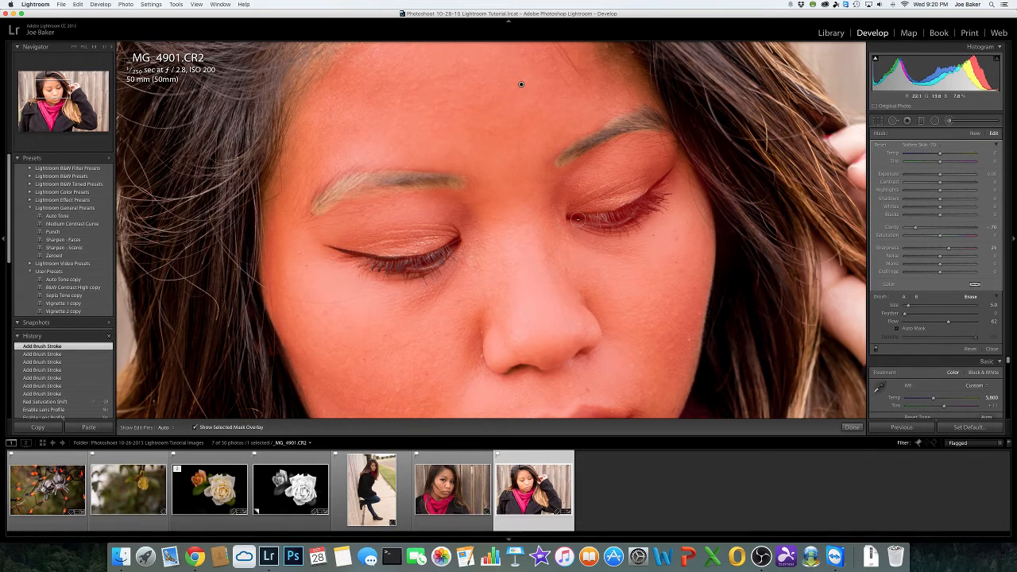
# - Erase the softening mask from the lashes and lash lines of both eyes
pyautogui.press('h')
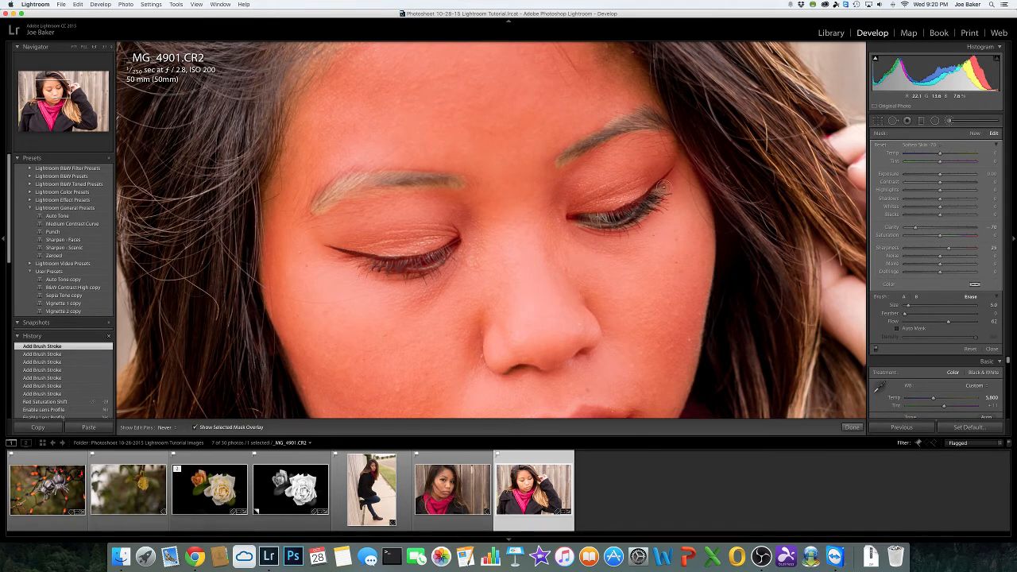
pyautogui.press('h')
pyautogui.click(436, 231)
pyautogui.press('h')
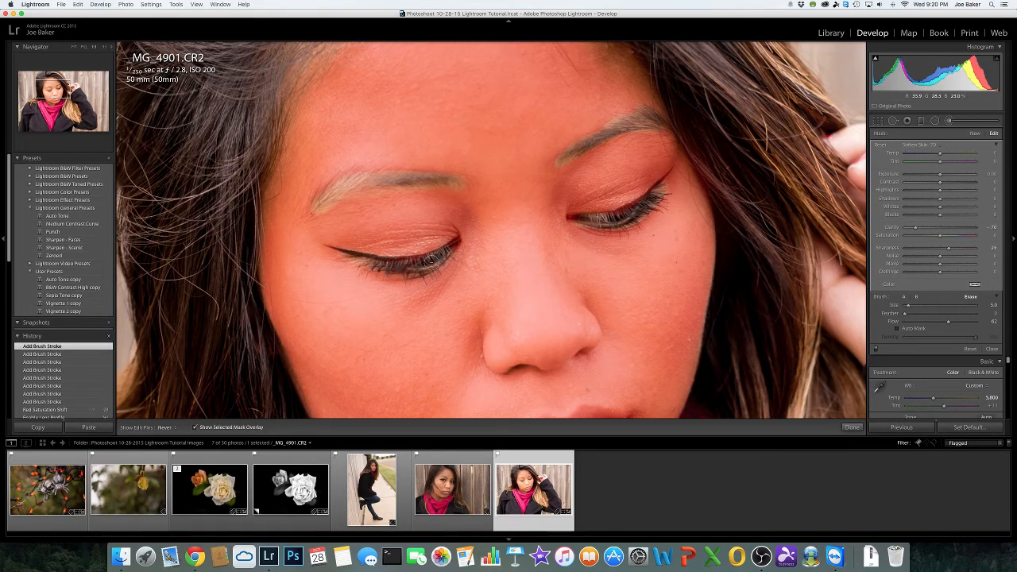
pyautogui.moveTo(349, 255); pyautogui.dragTo(356, 258)
pyautogui.press('h')
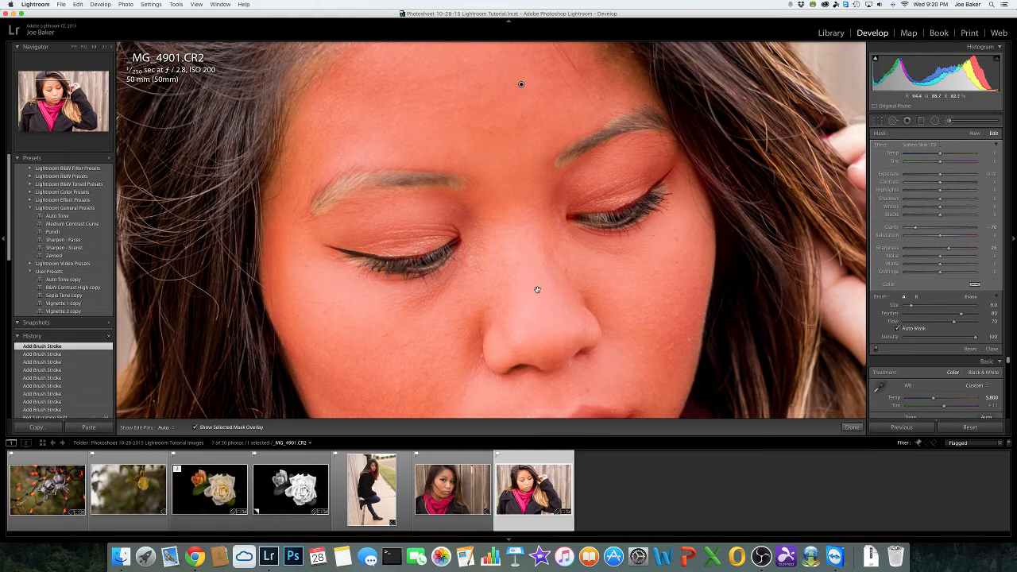
# - Erase the softening mask from the lips
pyautogui.moveTo(535, 291); pyautogui.dragTo(519, 181)
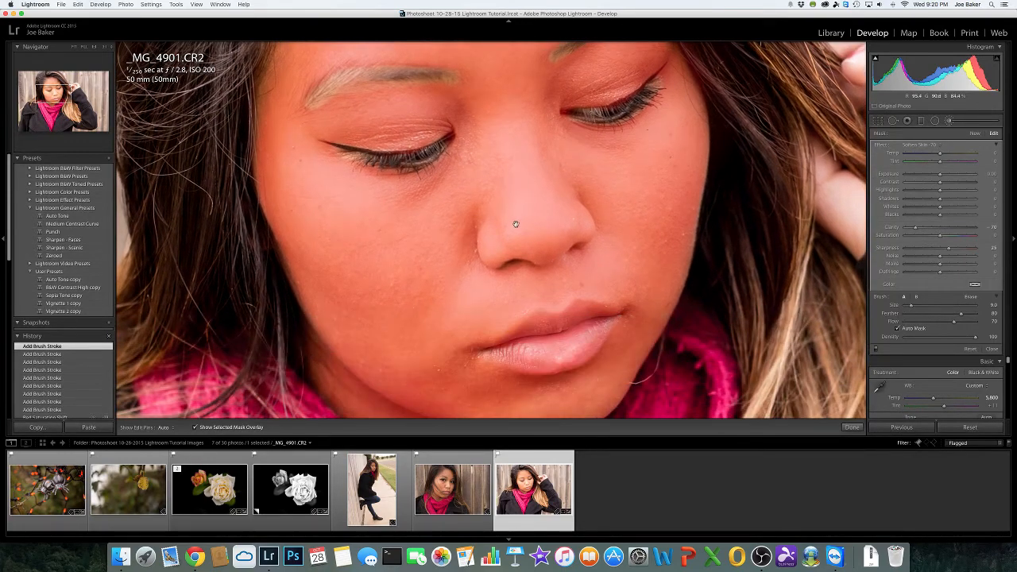
pyautogui.moveTo(520, 227); pyautogui.dragTo(530, 164)
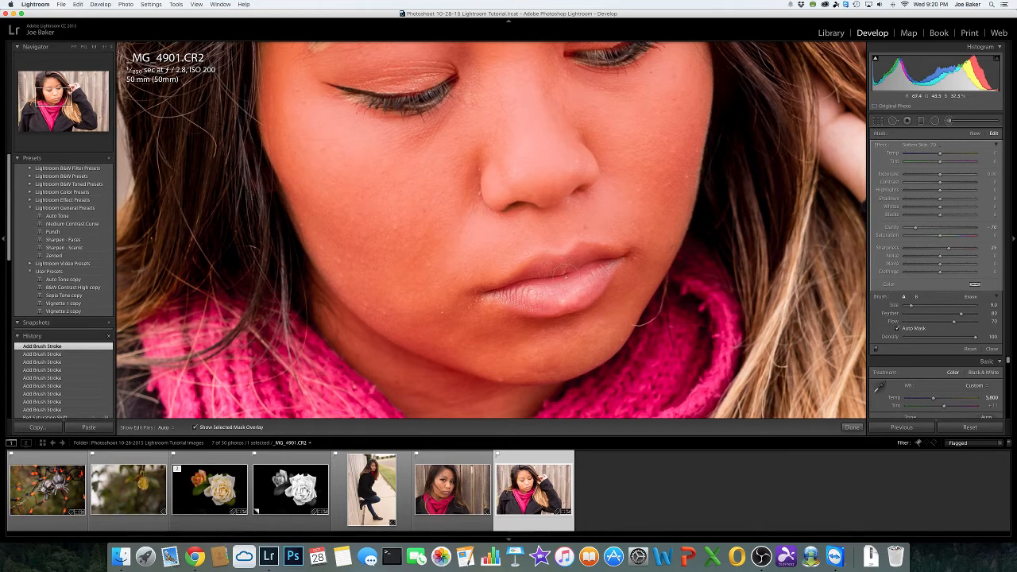
pyautogui.press('alt')
pyautogui.moveTo(616, 258)
pyautogui.mouseDown()
pyautogui.moveTo(540, 263)
pyautogui.moveTo(496, 294)
pyautogui.moveTo(541, 293)
pyautogui.moveTo(534, 302)
pyautogui.moveTo(567, 299)
pyautogui.moveTo(546, 306)
pyautogui.moveTo(565, 310)
pyautogui.moveTo(612, 264)
pyautogui.moveTo(556, 288)
pyautogui.moveTo(590, 271)
pyautogui.moveTo(566, 295)
pyautogui.moveTo(595, 280)
pyautogui.mouseUp()
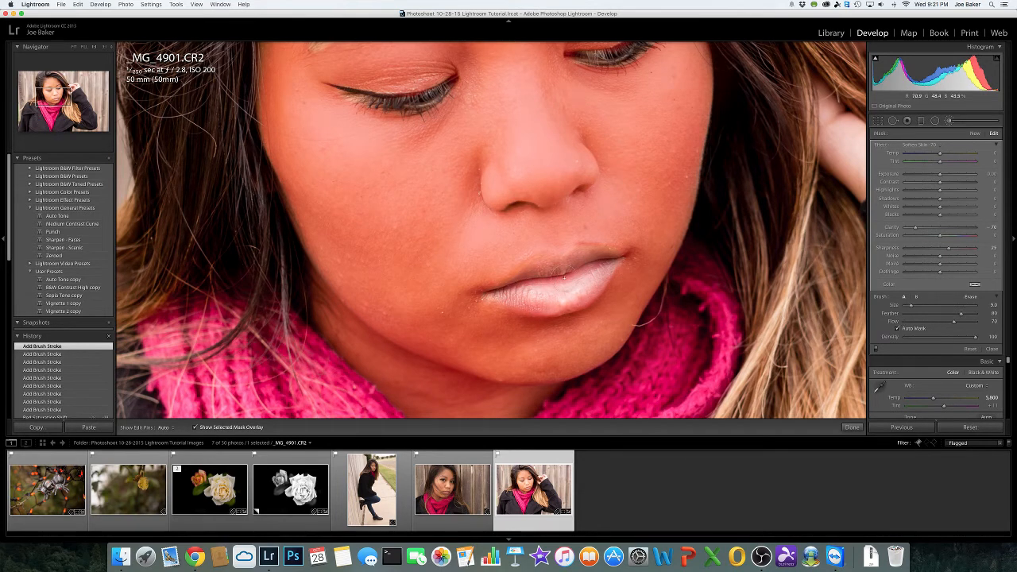
# - Finish the brush adjustment with the mask overlay hidden and check the softened facial skin up close
pyautogui.press('z')
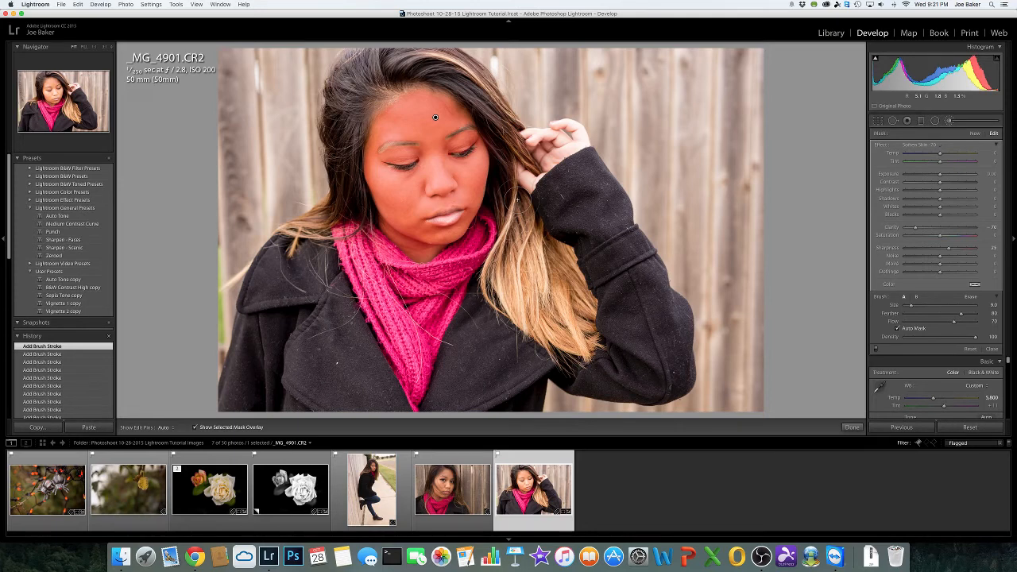
pyautogui.press('o')
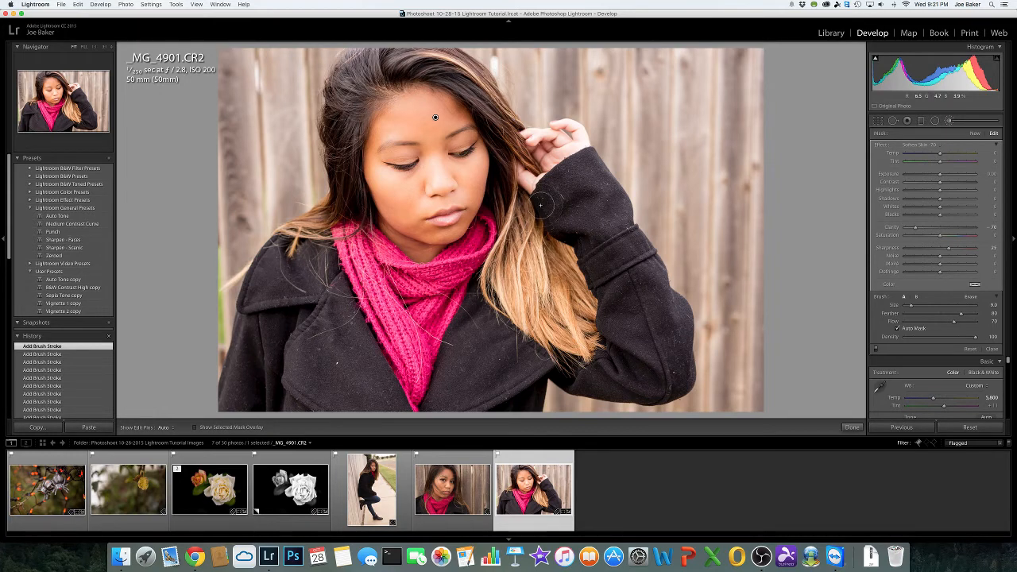
pyautogui.click(854, 430)
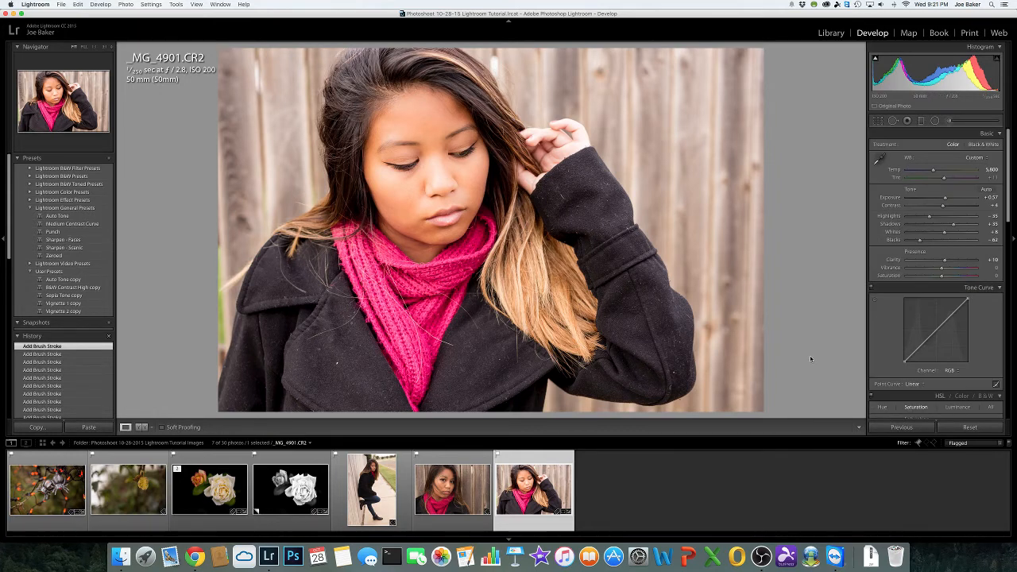
pyautogui.click(445, 172)
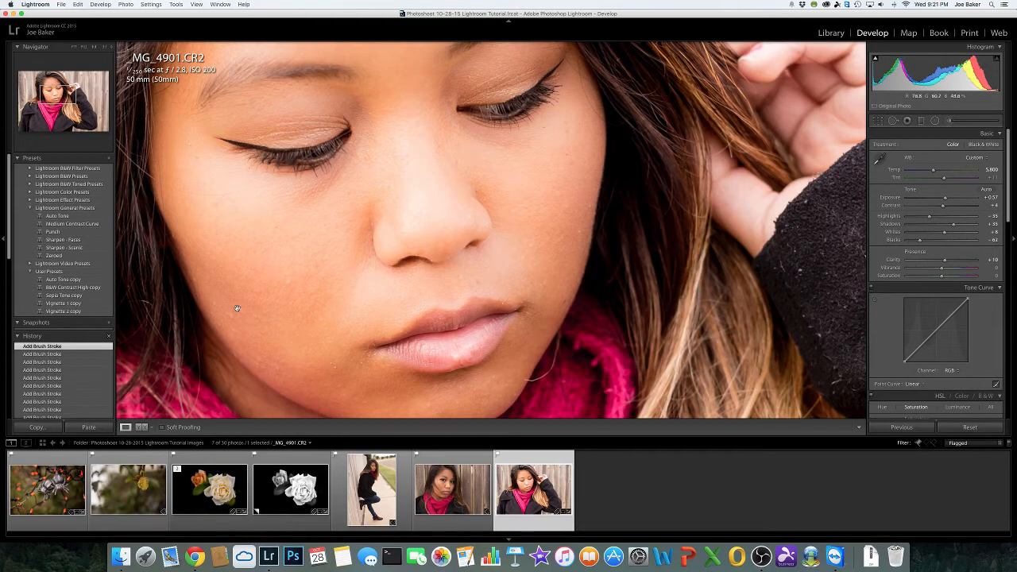
pyautogui.click(317, 235)
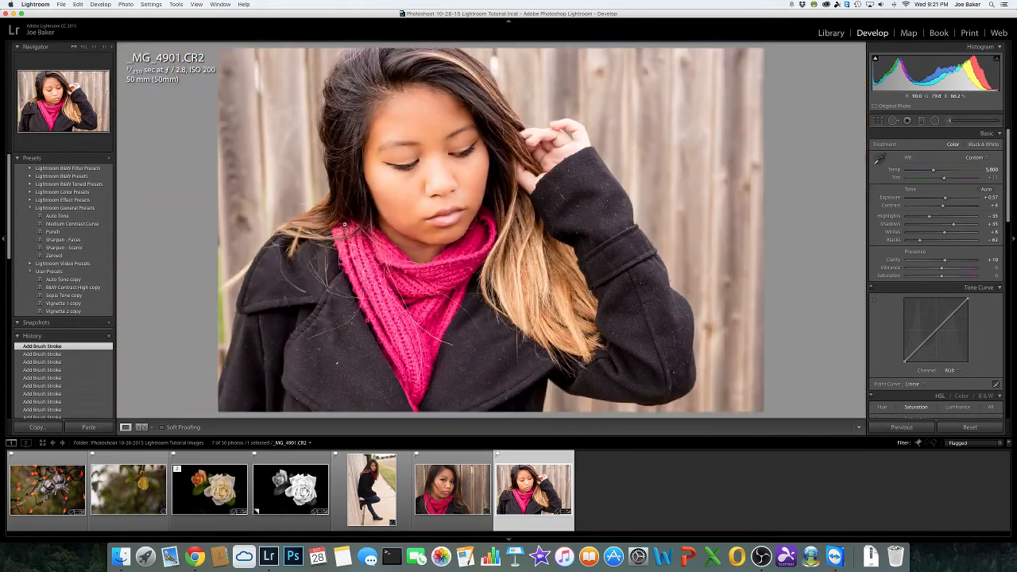
pyautogui.click(439, 120)
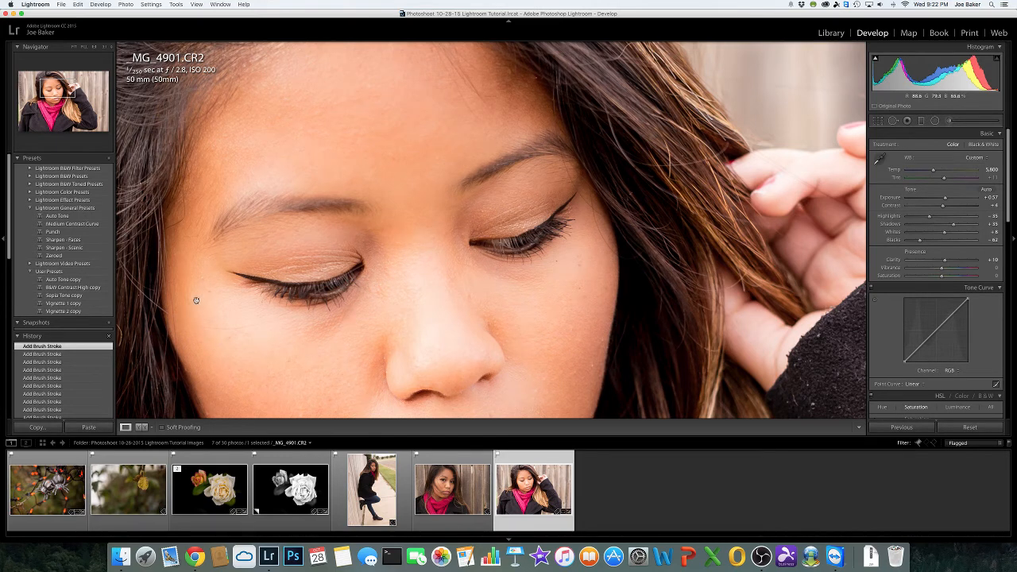
pyautogui.click(479, 200)
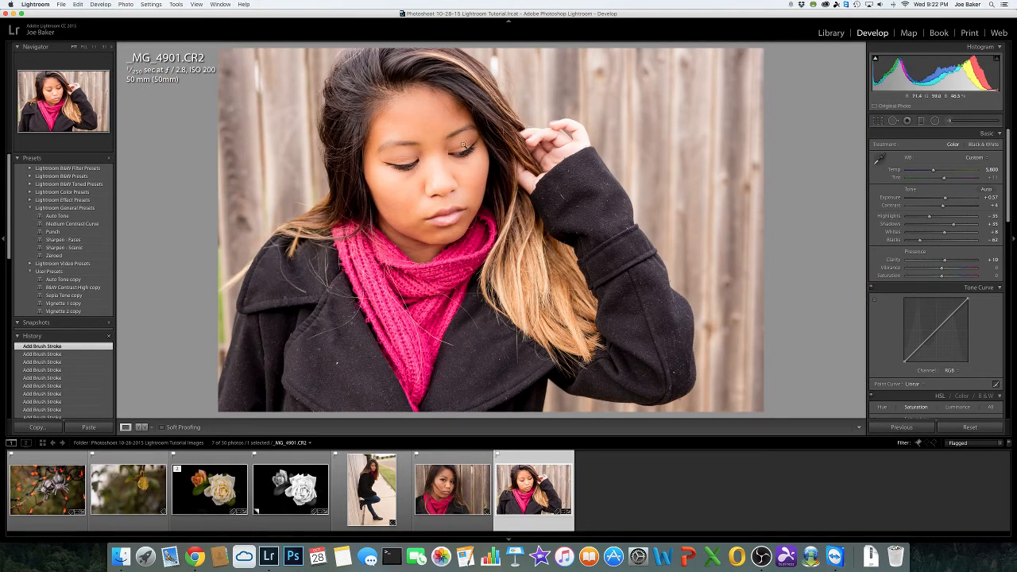
# - Reselect the face's skin-softening brush edit, try its Clarity at 100 and at negative values, and reset it to 0
pyautogui.click(950, 122)
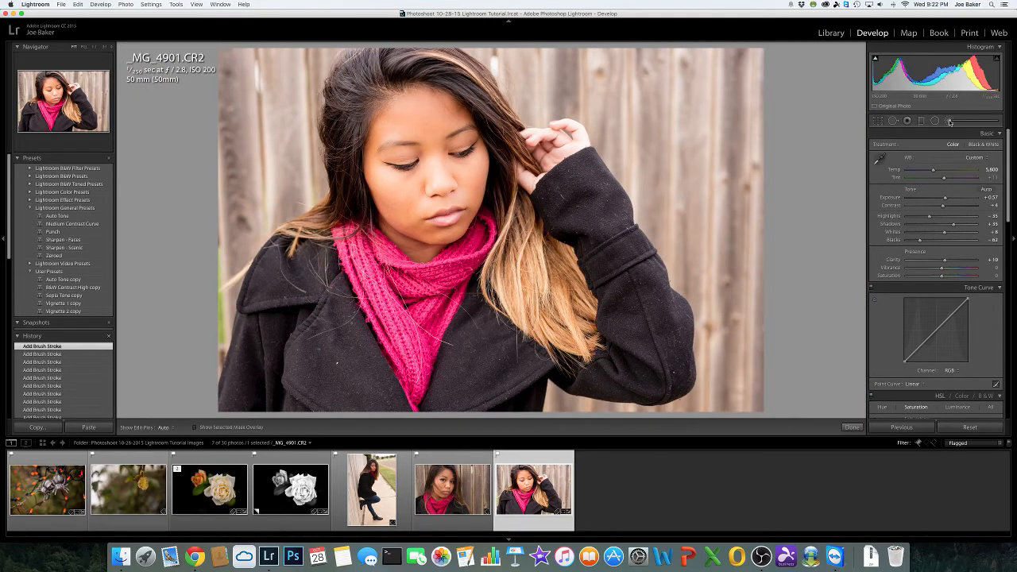
pyautogui.click(435, 119)
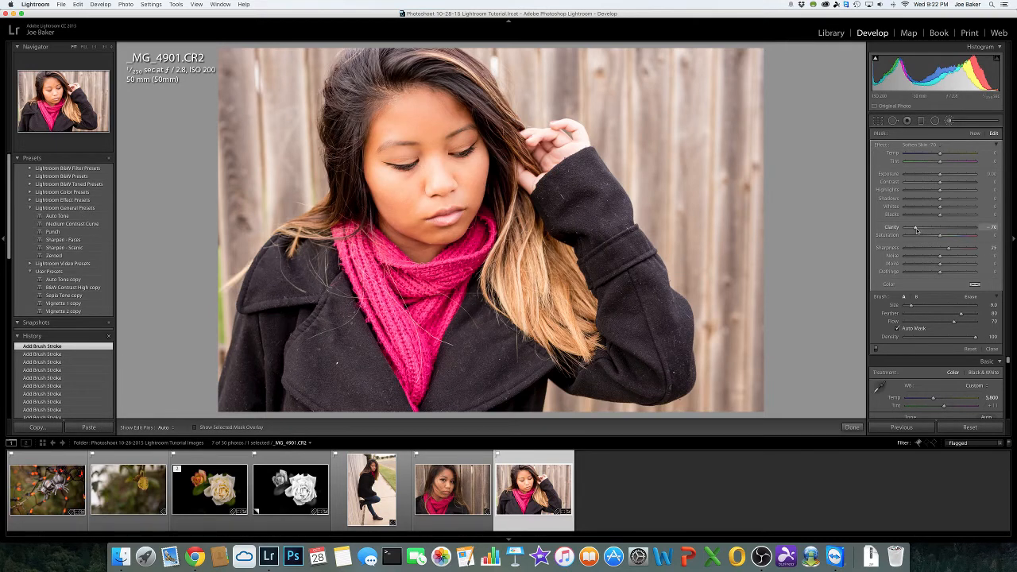
pyautogui.moveTo(915, 229); pyautogui.dragTo(981, 232)
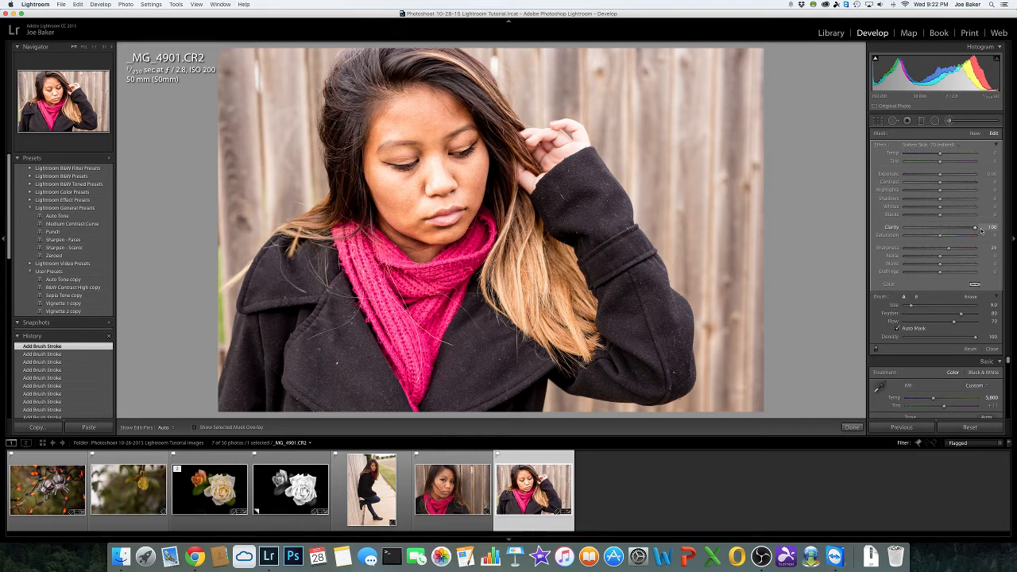
pyautogui.moveTo(983, 231); pyautogui.dragTo(922, 230)
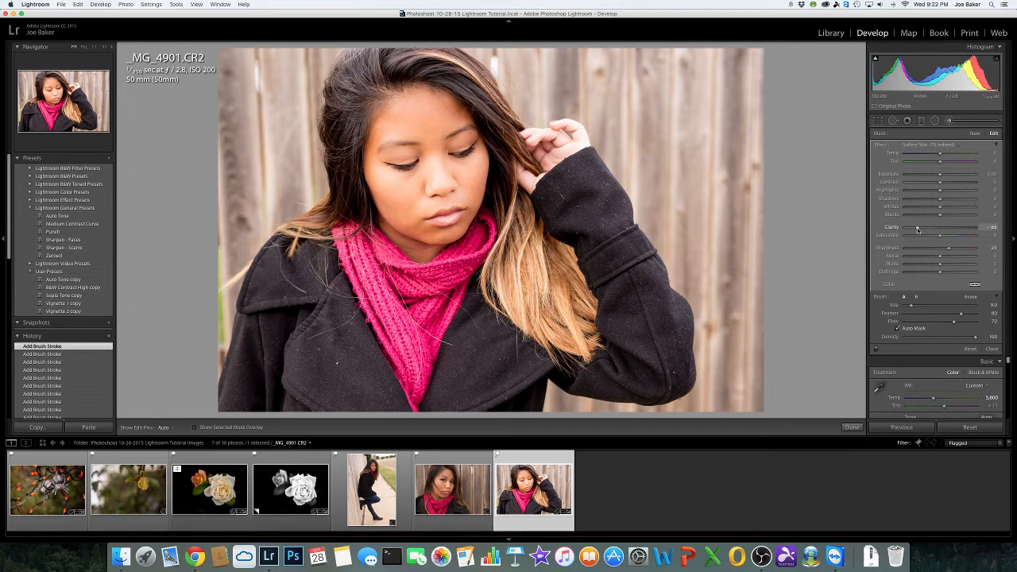
pyautogui.moveTo(918, 229); pyautogui.dragTo(917, 231)
pyautogui.doubleClick(916, 230)
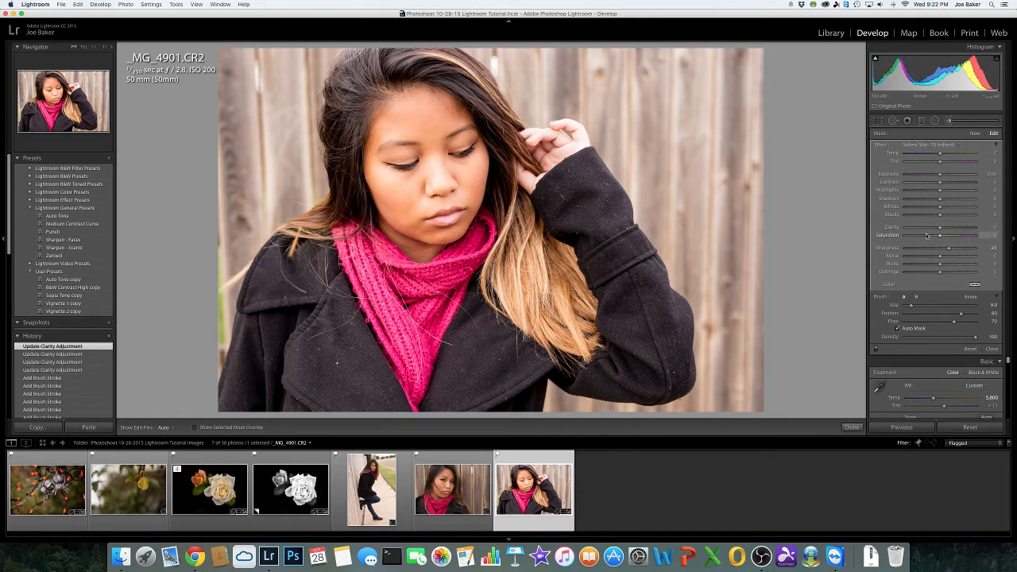
# - Set the skin-softening brush edit's Clarity to -70
pyautogui.click(992, 229)
pyautogui.press('BackSpace')
pyautogui.write('-70')
pyautogui.press('Return')
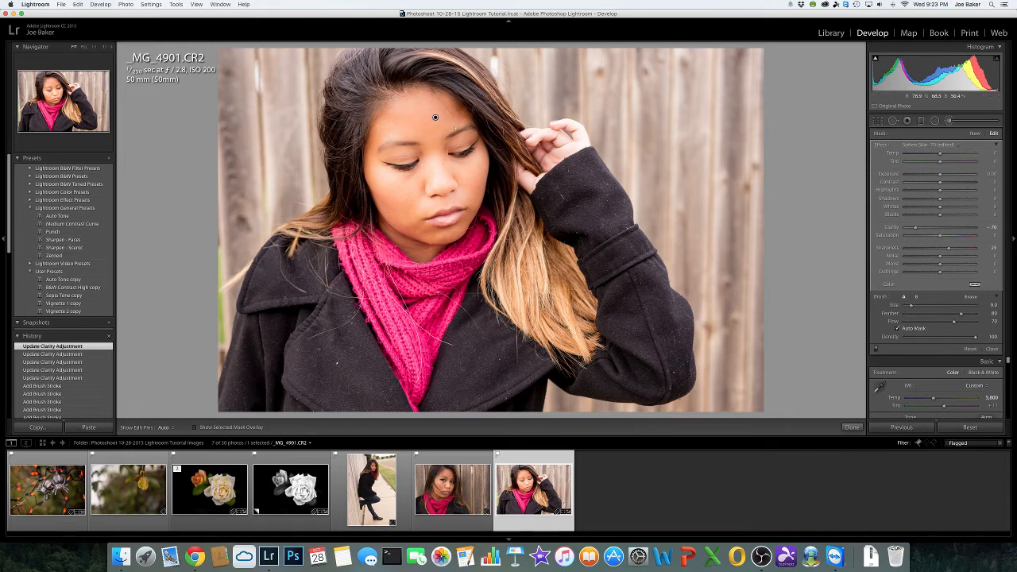
# - Lower the skin-softening edit's Highlights to -12 and finish the brush adjustment
pyautogui.click(928, 191)
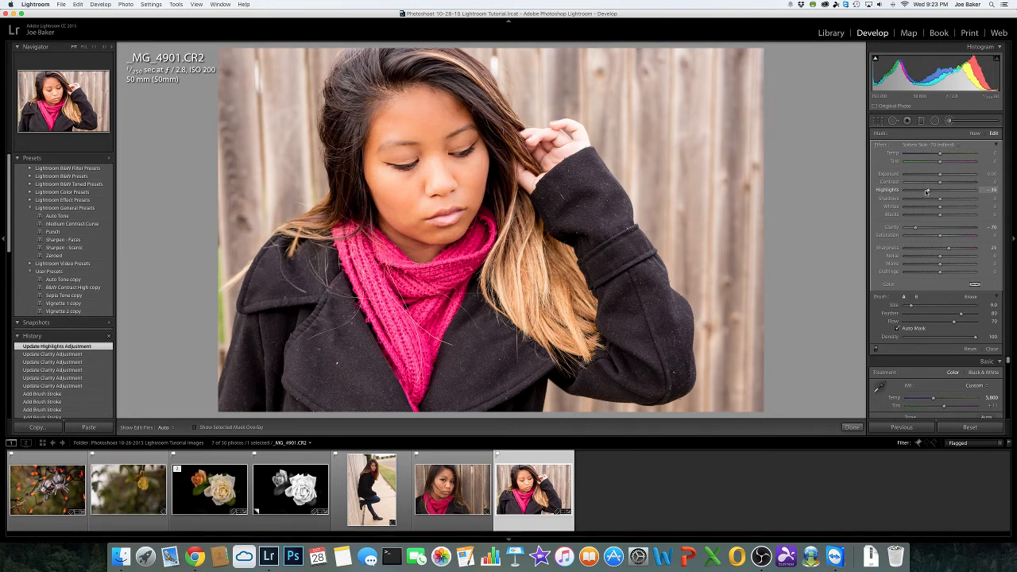
pyautogui.moveTo(928, 192)
pyautogui.mouseDown()
pyautogui.moveTo(915, 192)
pyautogui.moveTo(949, 193)
pyautogui.moveTo(918, 192)
pyautogui.mouseUp()
pyautogui.moveTo(936, 195)
pyautogui.mouseDown()
pyautogui.moveTo(971, 193)
pyautogui.moveTo(936, 195)
pyautogui.mouseUp()
pyautogui.moveTo(937, 193); pyautogui.dragTo(936, 193)
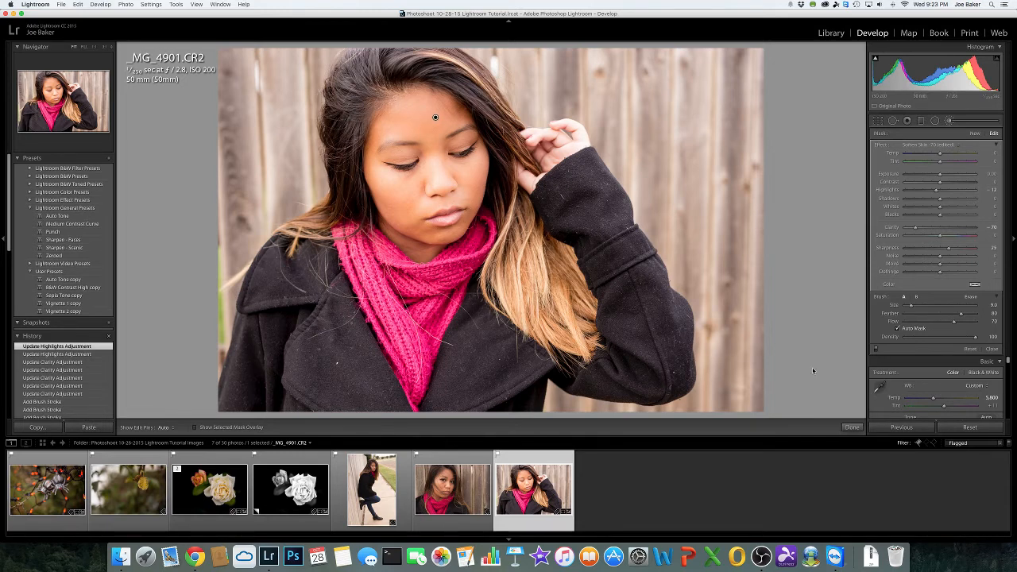
pyautogui.click(852, 427)
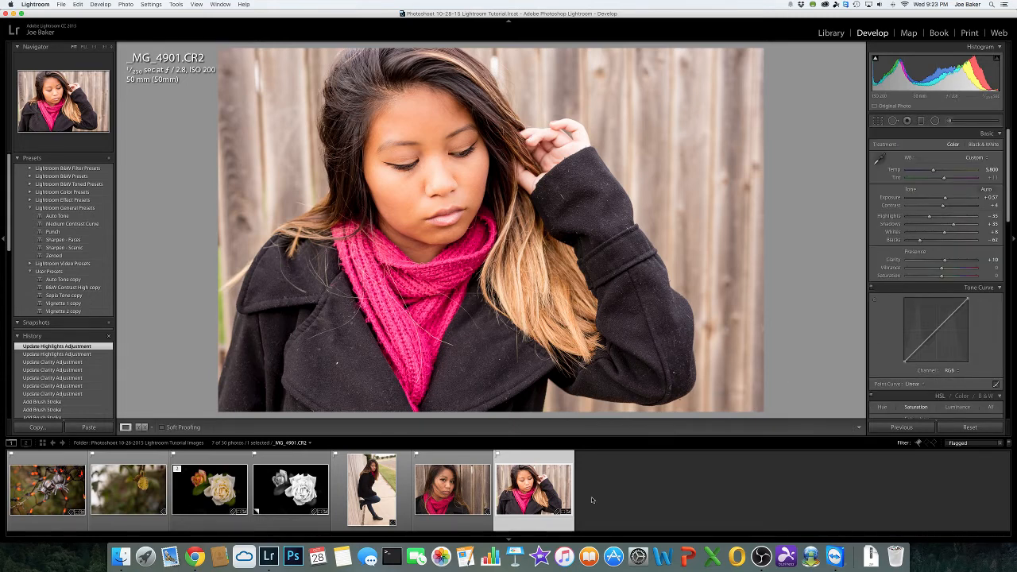
# - Reselect the face's brush edit, check its coverage with the mask overlay, hide the overlay and finish the adjustment
pyautogui.click(948, 121)
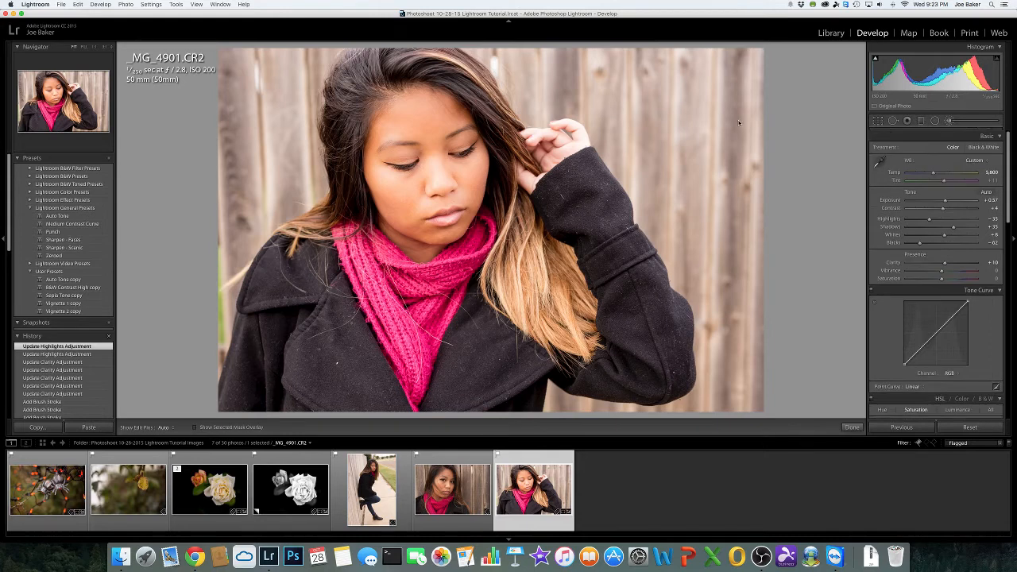
pyautogui.click(436, 118)
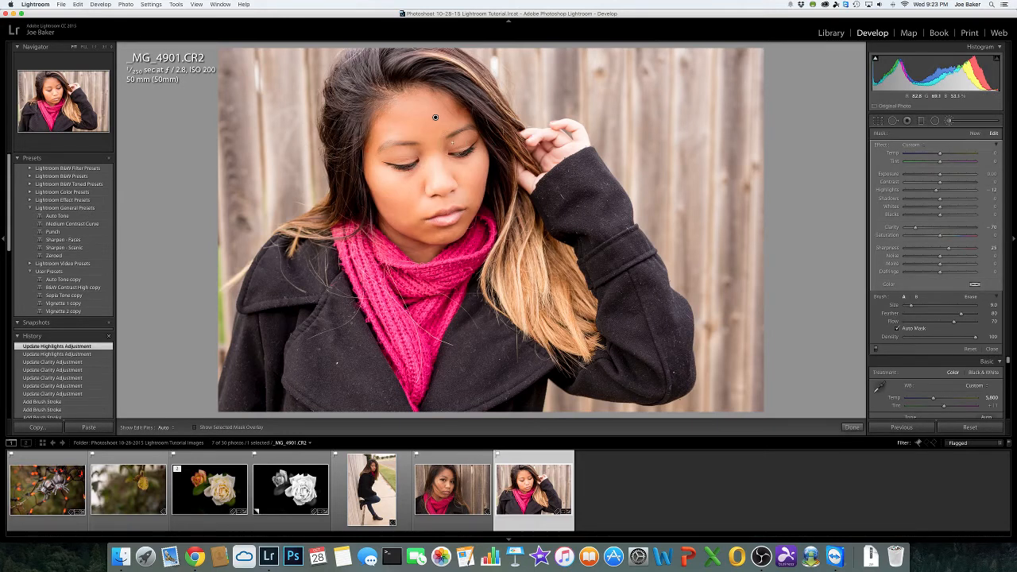
pyautogui.press('o')
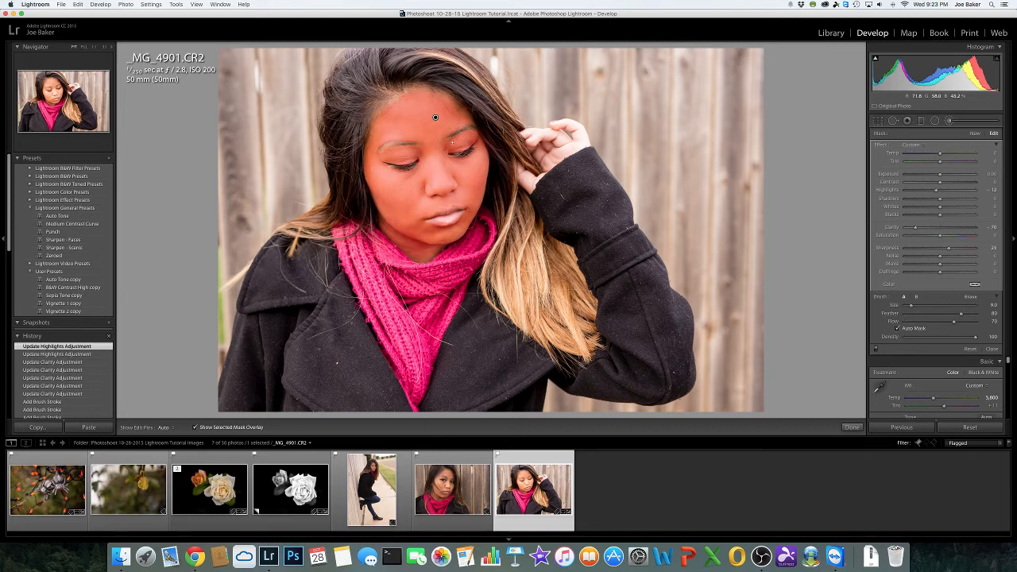
pyautogui.press('o')
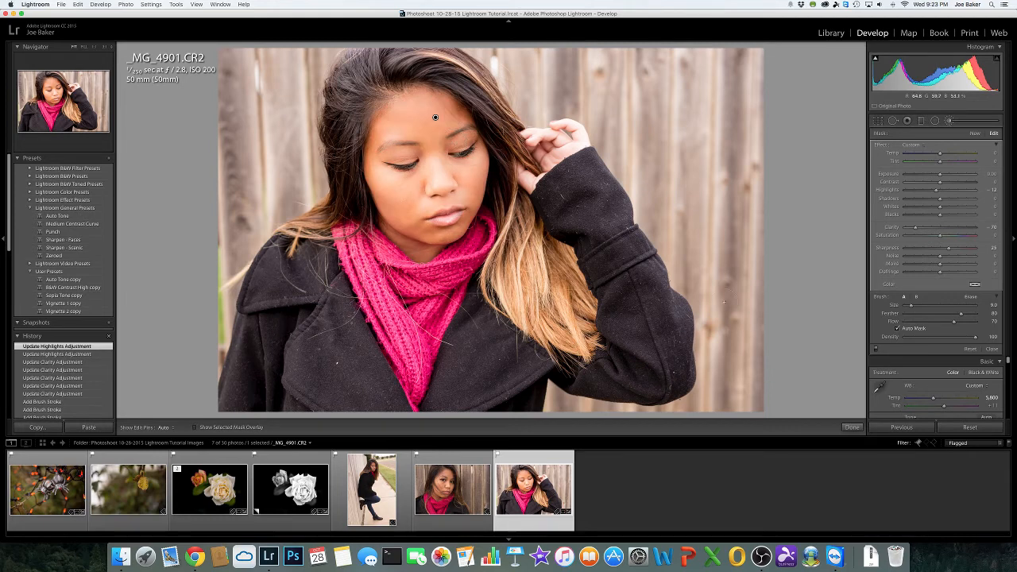
pyautogui.click(852, 427)
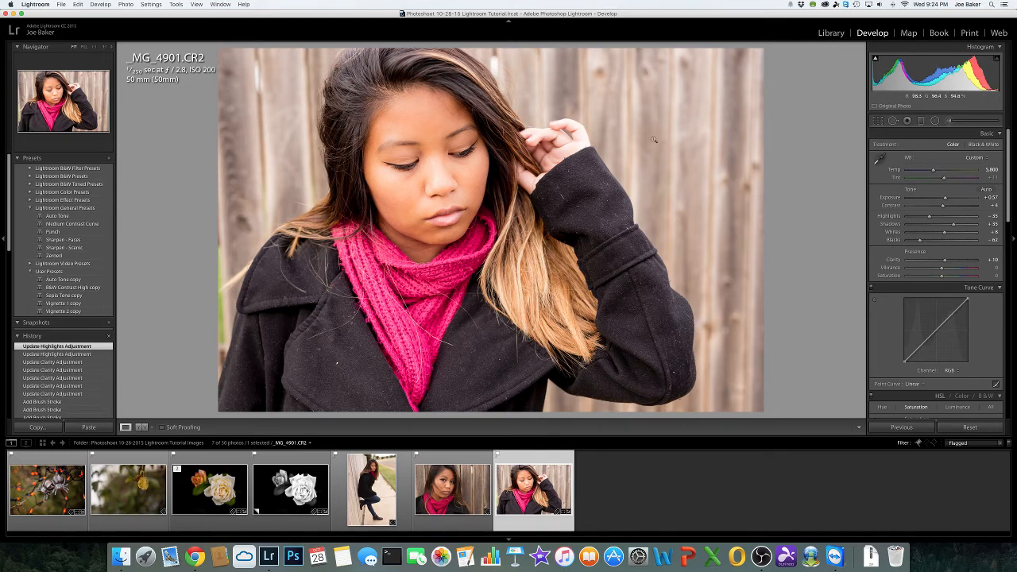
# - Start a new brush adjustment with the Highlights effect at -100 and paint it over all of the hair
pyautogui.click(949, 122)
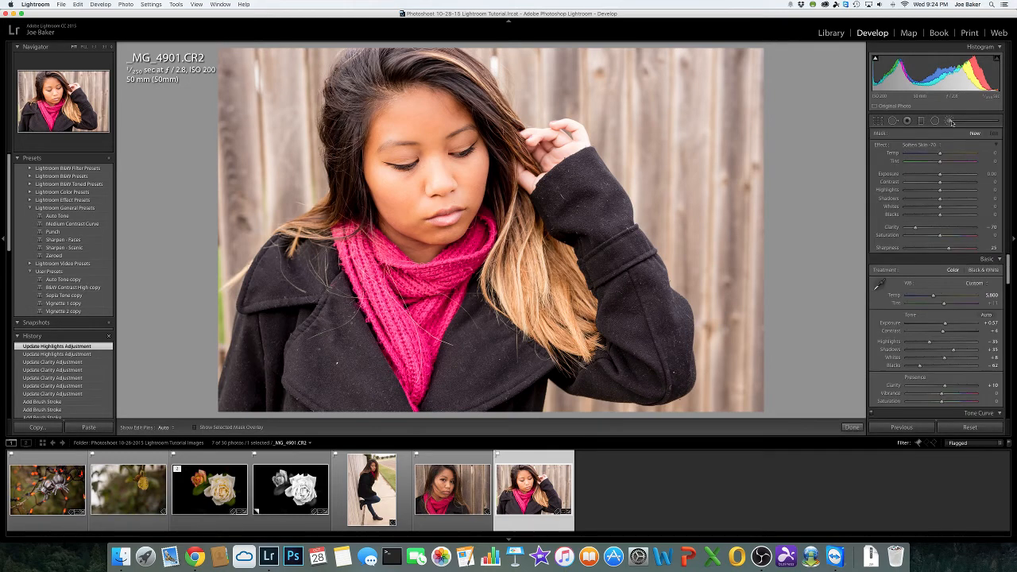
pyautogui.click(940, 148)
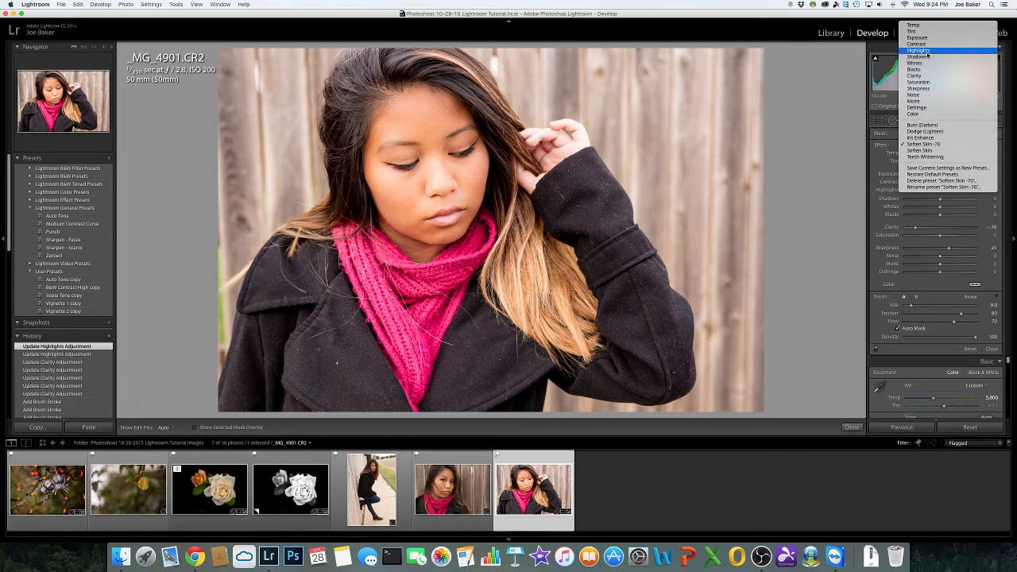
pyautogui.click(928, 53)
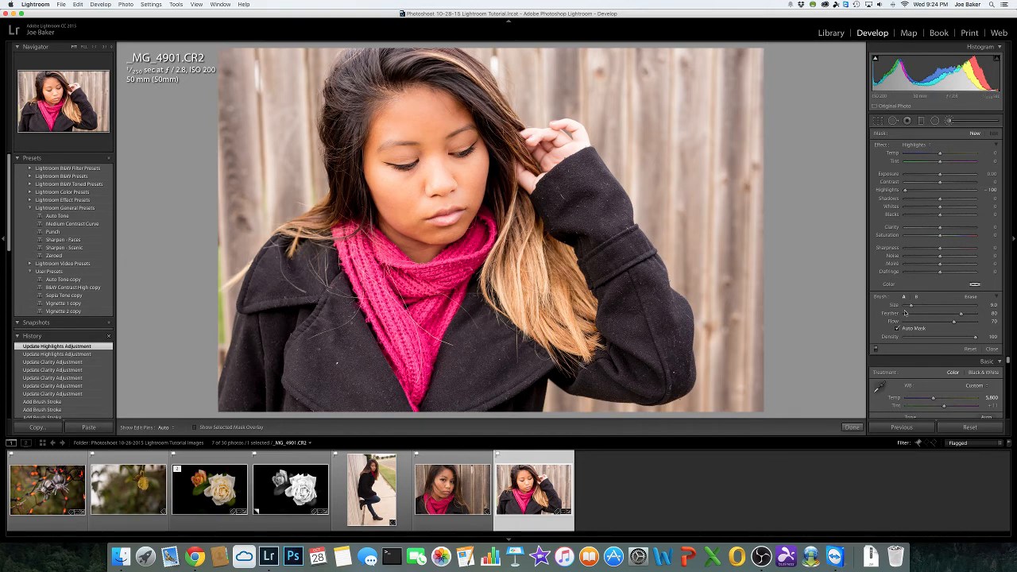
pyautogui.click(994, 318)
pyautogui.press('h')
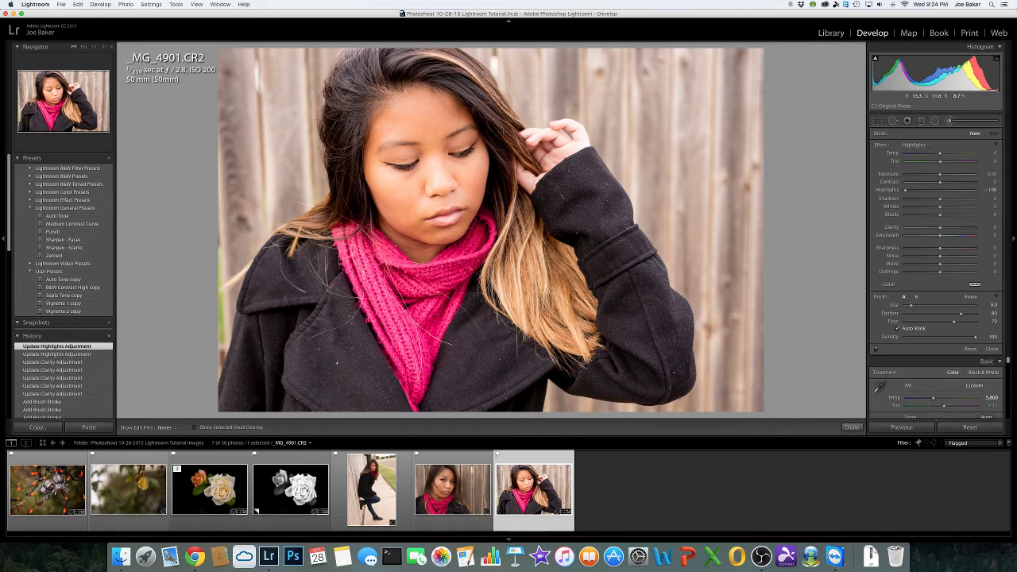
pyautogui.moveTo(509, 288)
pyautogui.mouseDown()
pyautogui.moveTo(516, 320)
pyautogui.moveTo(562, 354)
pyautogui.moveTo(600, 345)
pyautogui.mouseUp()
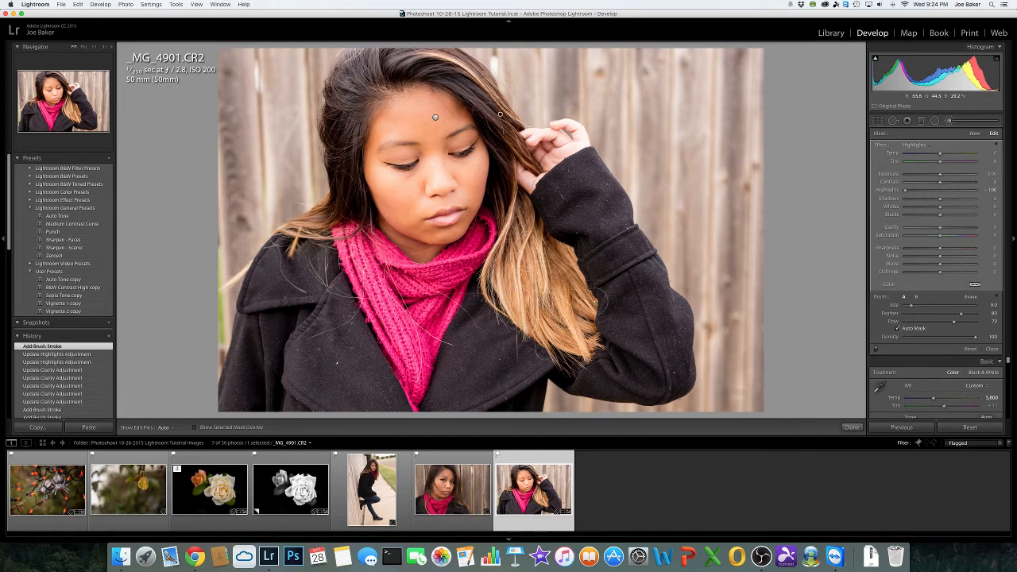
# - Set the hair edit's Exposure to -0.09 and Shadows to 32, check its mask, and finish the brush adjustment
pyautogui.click(948, 176)
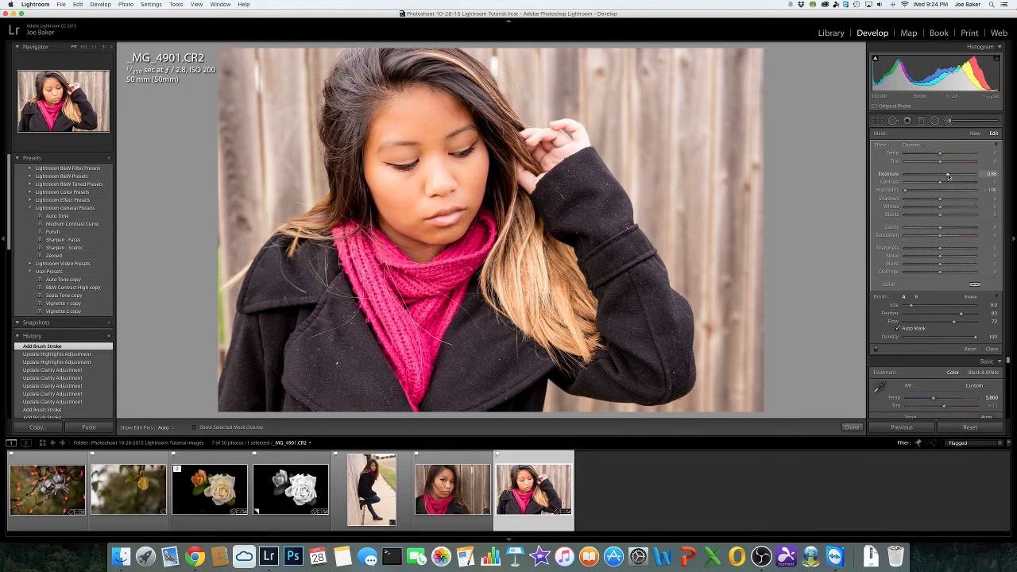
pyautogui.moveTo(948, 175); pyautogui.dragTo(953, 202)
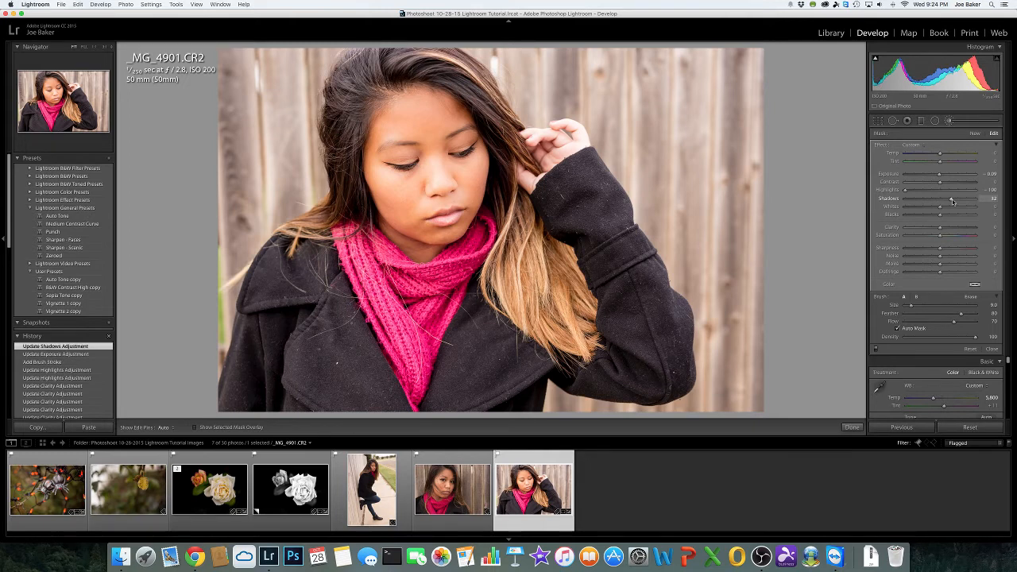
pyautogui.press('o')
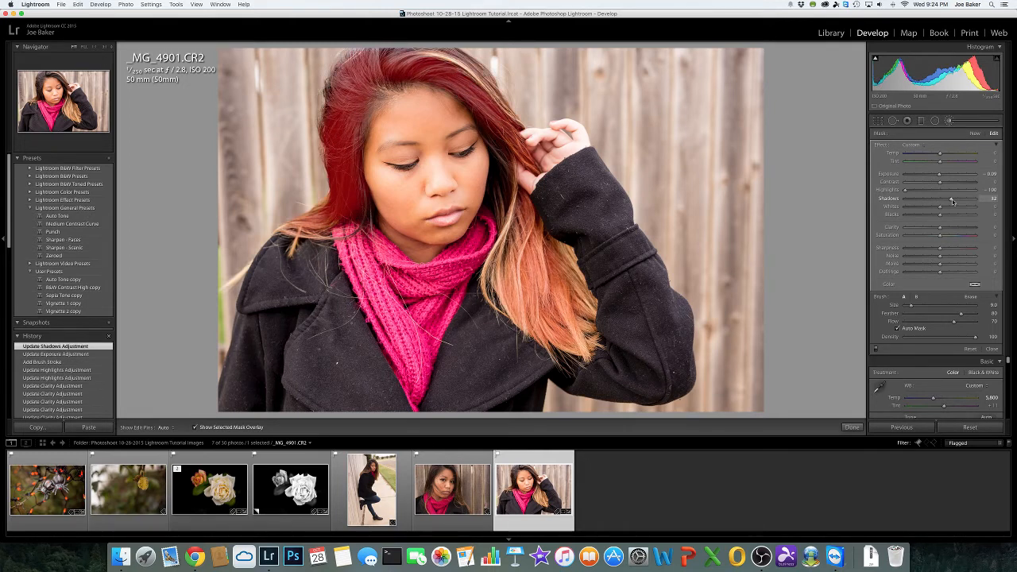
pyautogui.press('o')
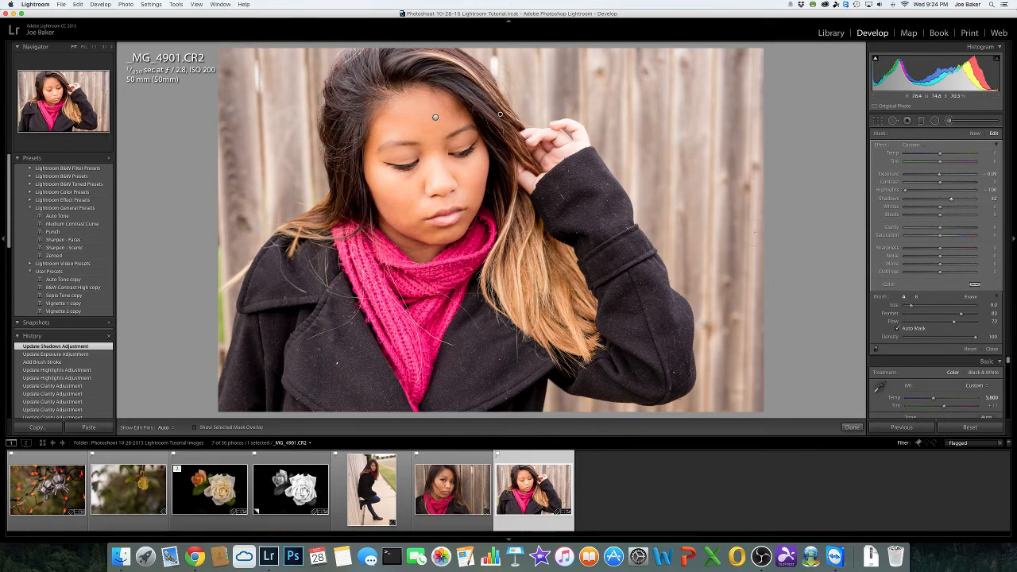
pyautogui.click(852, 427)
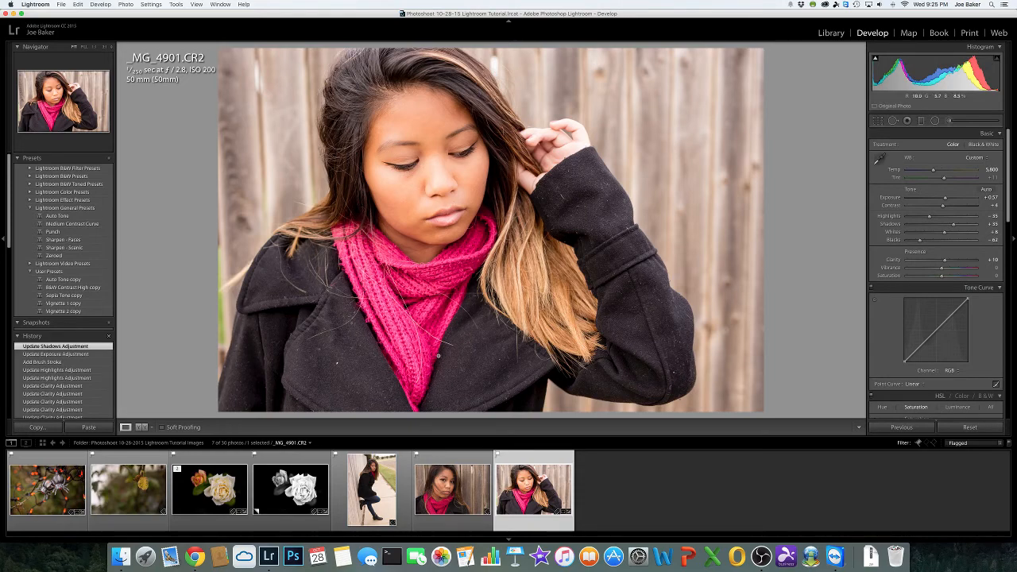
# - Inspect the coat's lint up close and heal the spot on the raised sleeve near the wrist with an enlarged Spot Removal brush
pyautogui.click(662, 322)
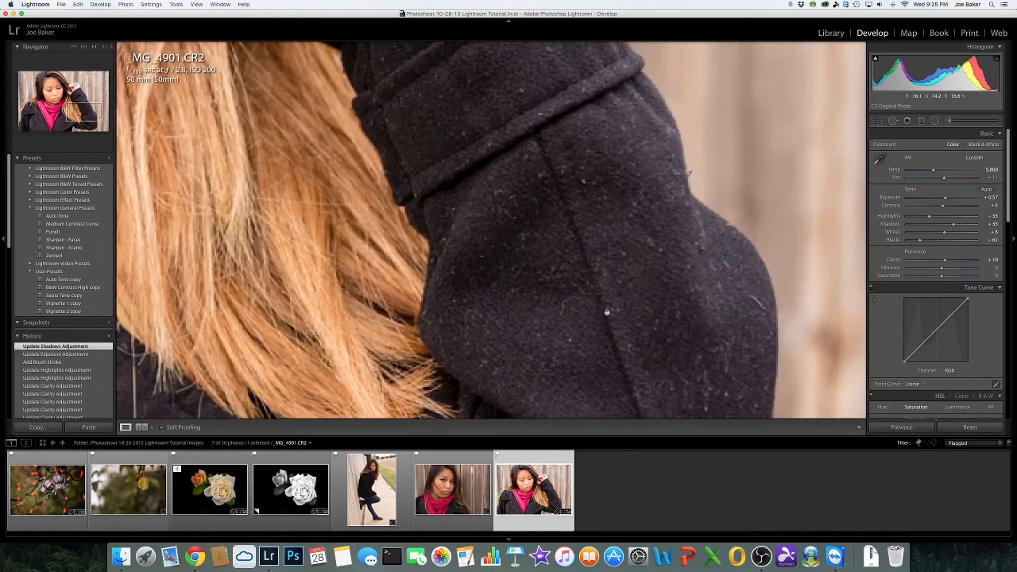
pyautogui.click(556, 302)
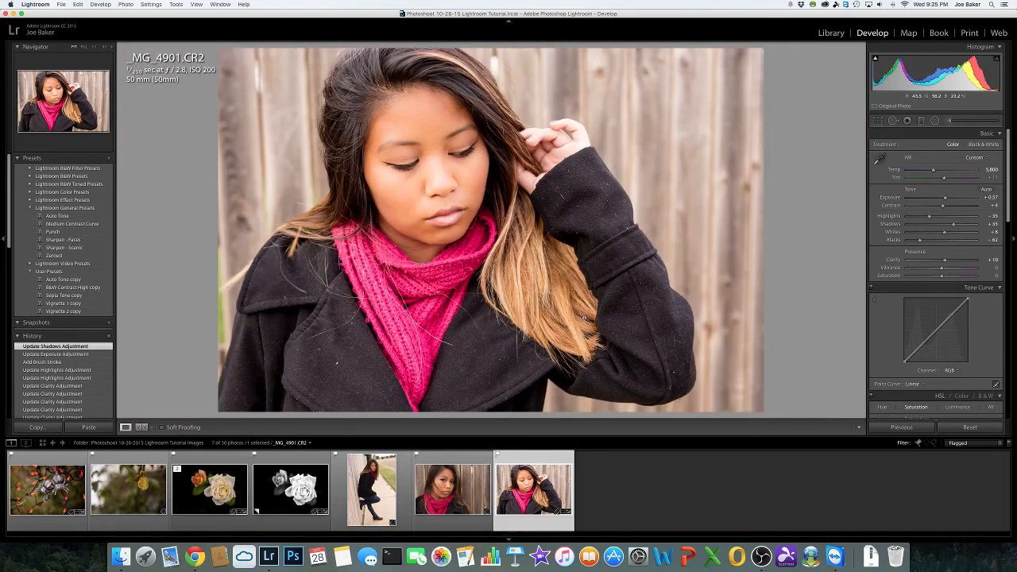
pyautogui.press('q')
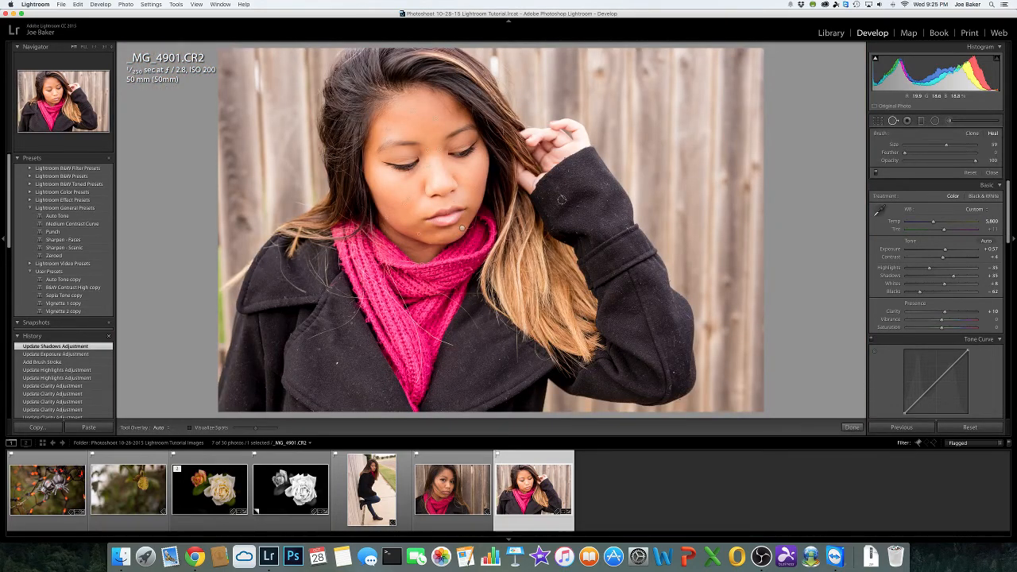
pyautogui.scroll(3, 562, 199)
pyautogui.click(562, 198)
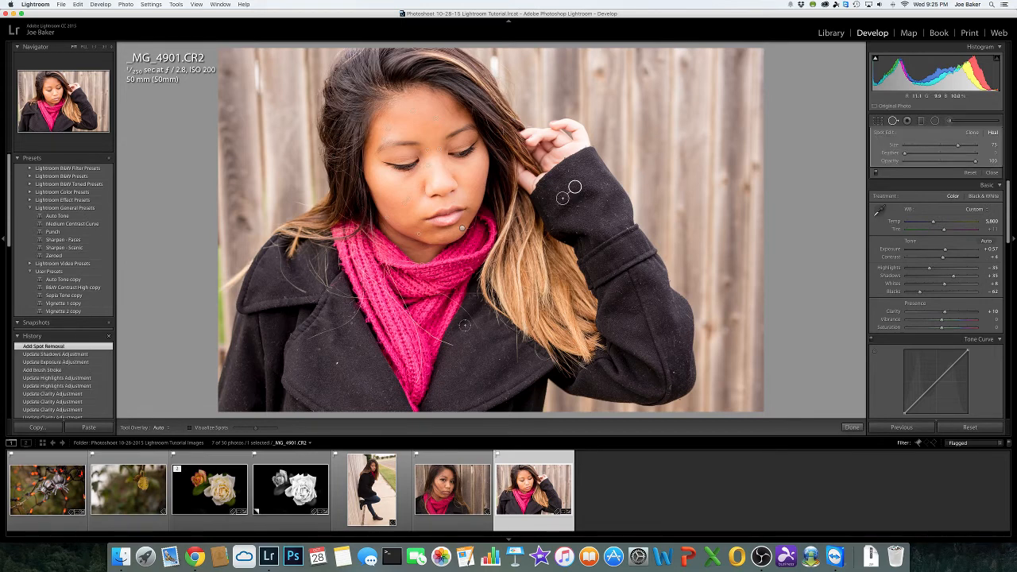
# - Heal the two lint specks on the coat's left lapel, moving the upper one's source onto clean fabric right beside it
pyautogui.click(337, 363)
pyautogui.click(321, 350)
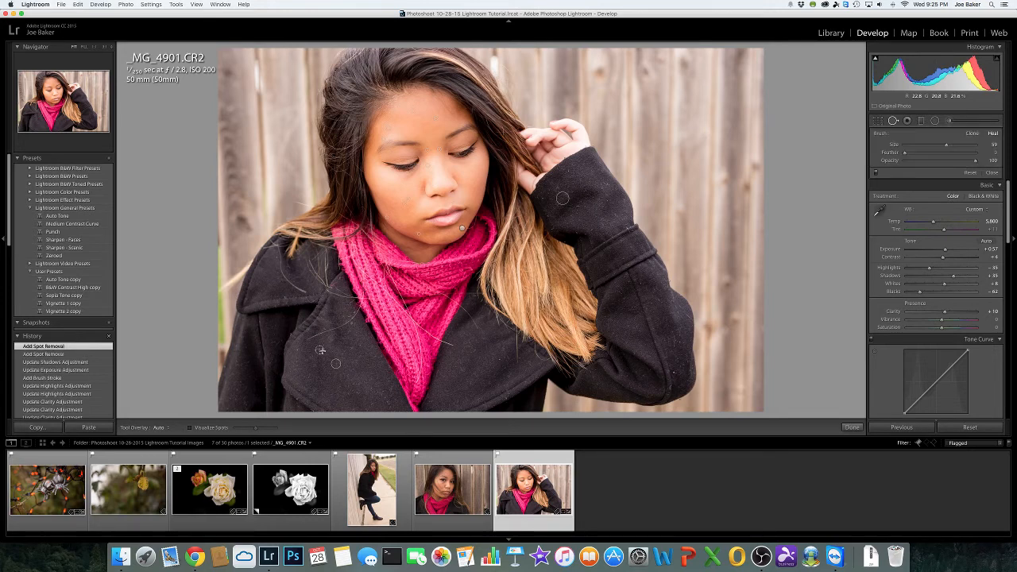
pyautogui.moveTo(252, 360); pyautogui.dragTo(311, 359)
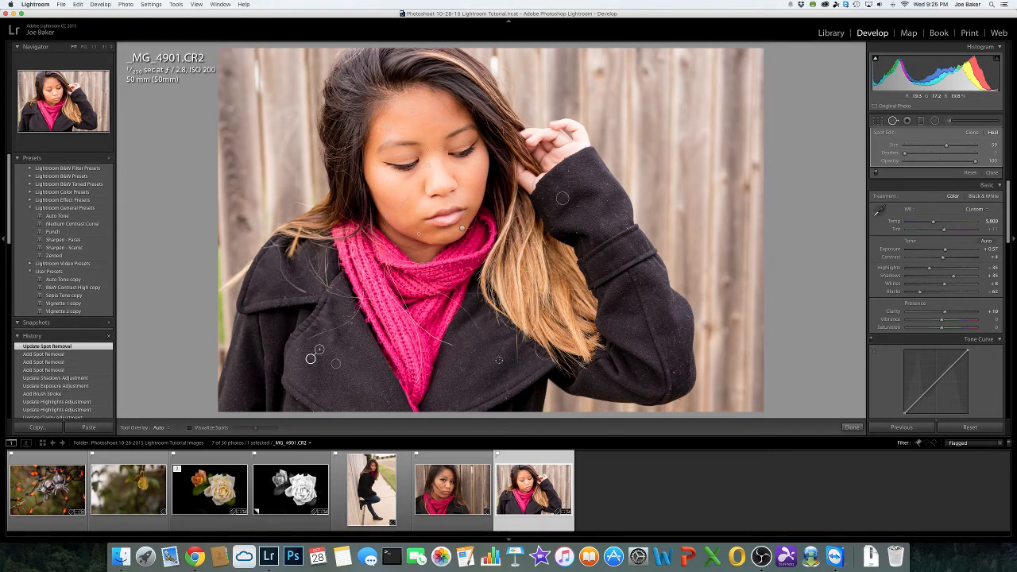
# - Heal the lint specks on the coat front right of the scarf and at the elbow, finish Spot Removal, and check the sleeve up close
pyautogui.click(499, 360)
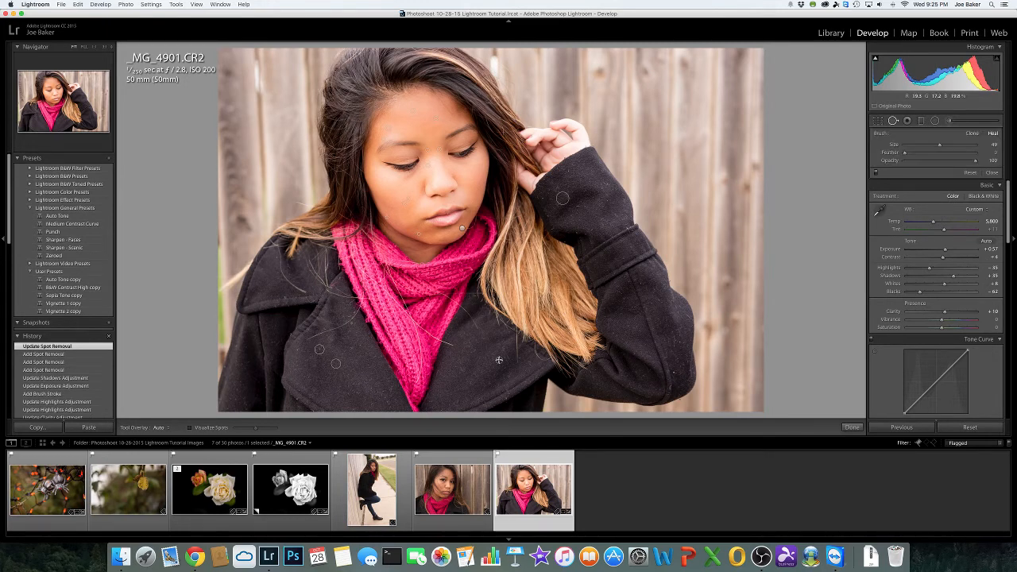
pyautogui.click(673, 372)
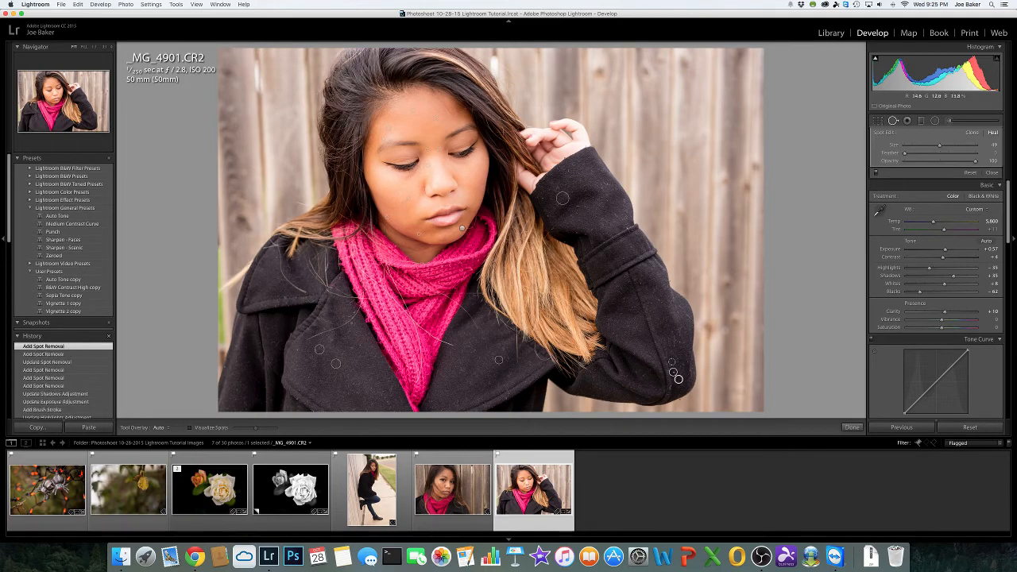
pyautogui.click(851, 428)
pyautogui.press('z')
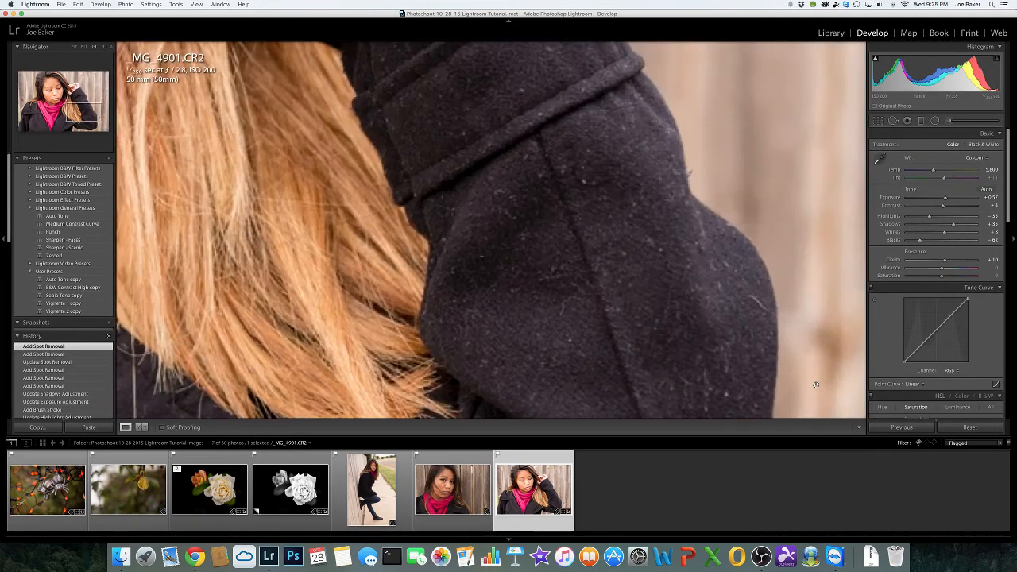
pyautogui.press('z')
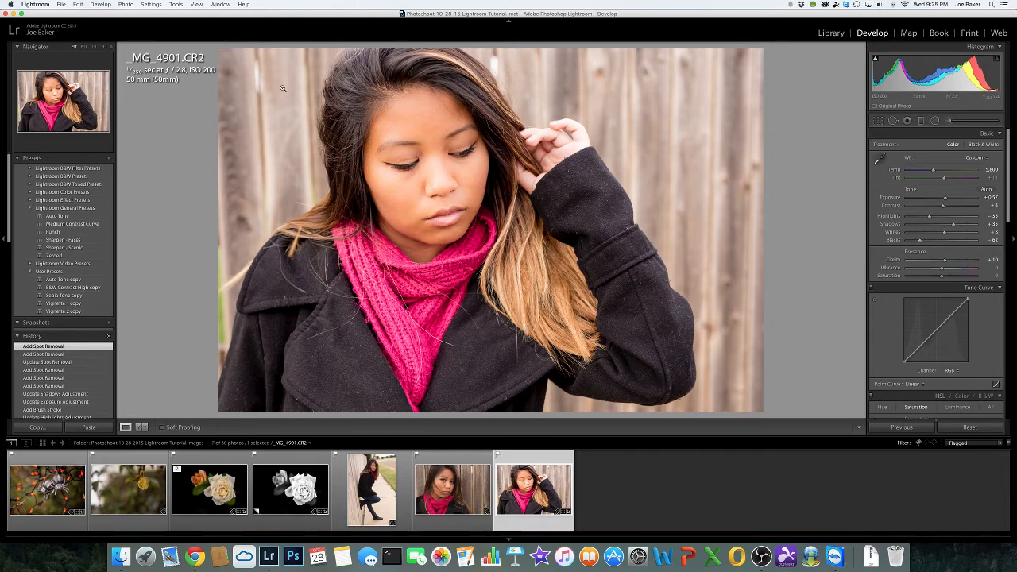
# - Try the Vignette 2 copy user preset on the portrait and apply Vignette 1 copy instead
pyautogui.click(77, 313)
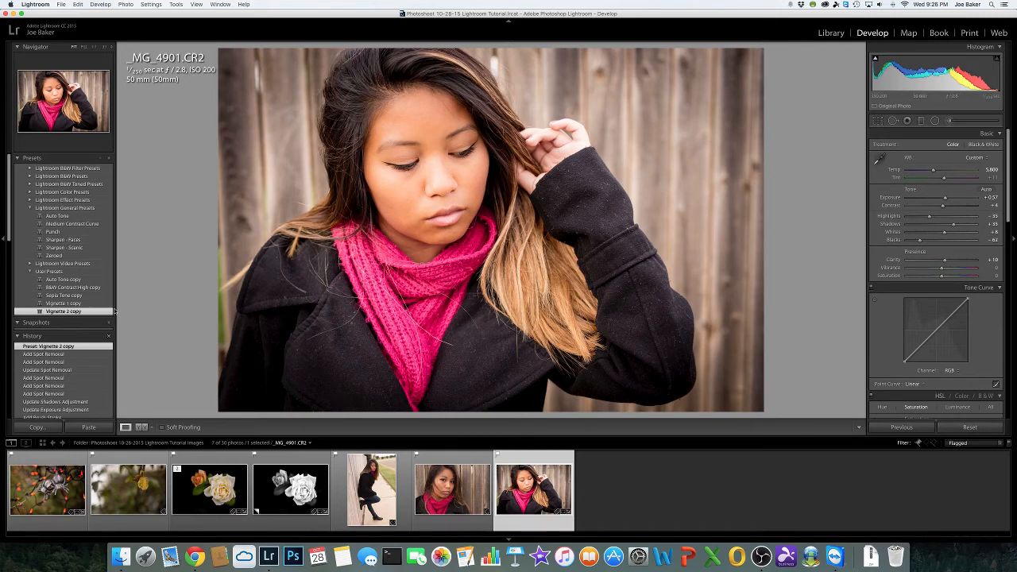
pyautogui.click(89, 306)
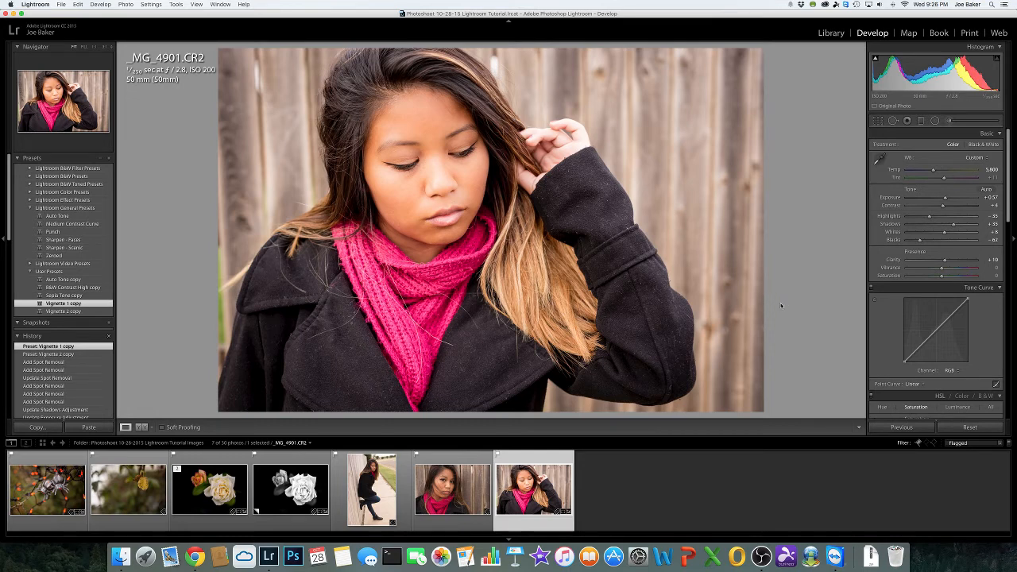
# - Compare lighter and darker edges with the Post-Crop Vignetting amount and set it to -19
pyautogui.scroll(-15, 945, 315)
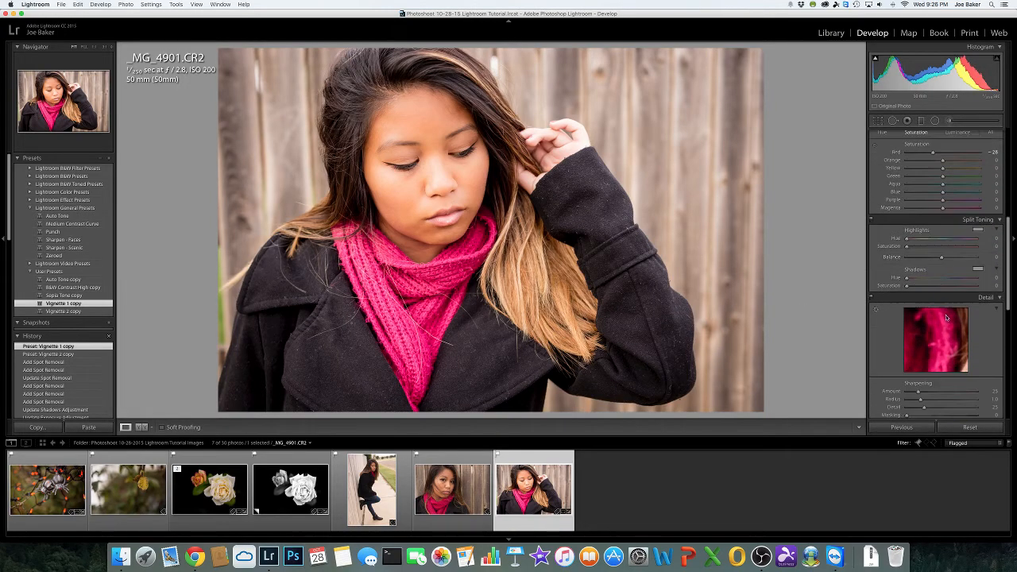
pyautogui.scroll(-5, 946, 318)
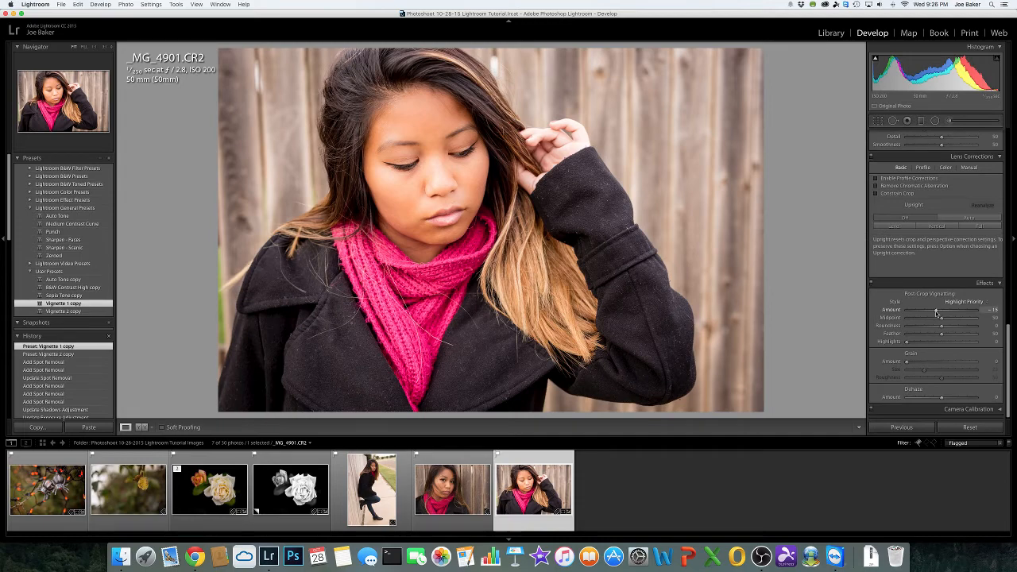
pyautogui.moveTo(937, 313); pyautogui.dragTo(954, 312)
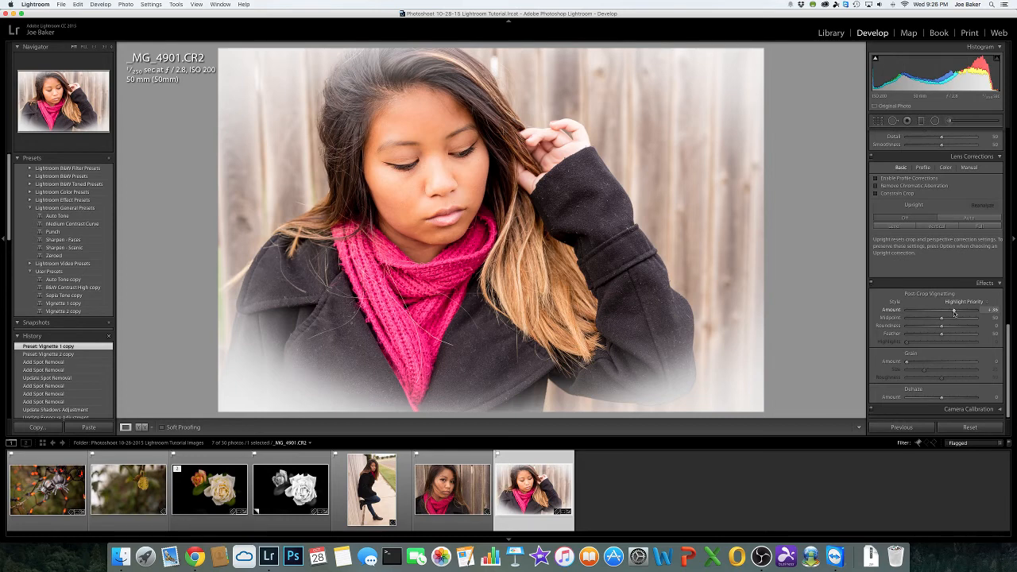
pyautogui.moveTo(955, 311); pyautogui.dragTo(943, 316)
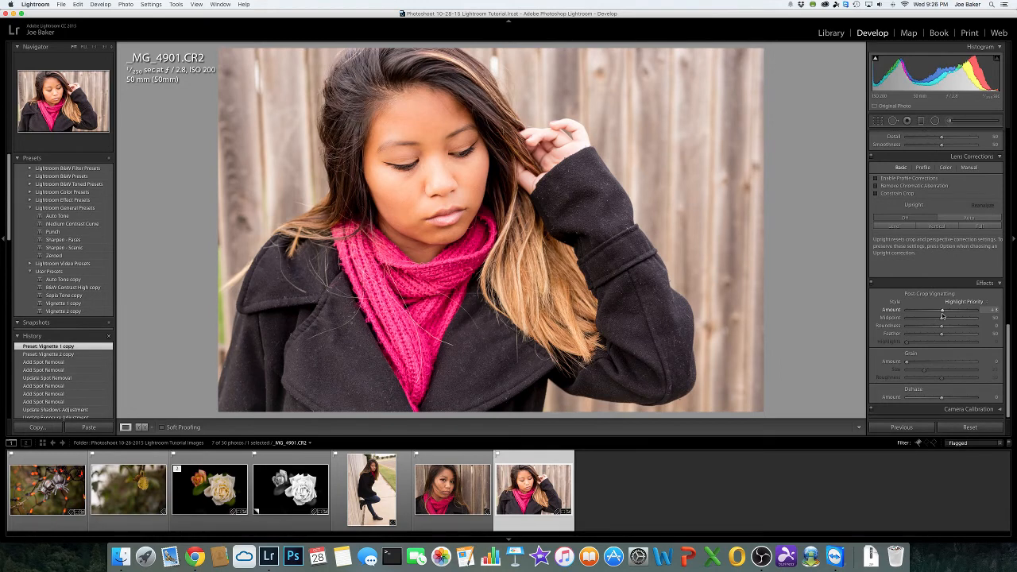
pyautogui.moveTo(942, 317); pyautogui.dragTo(939, 316)
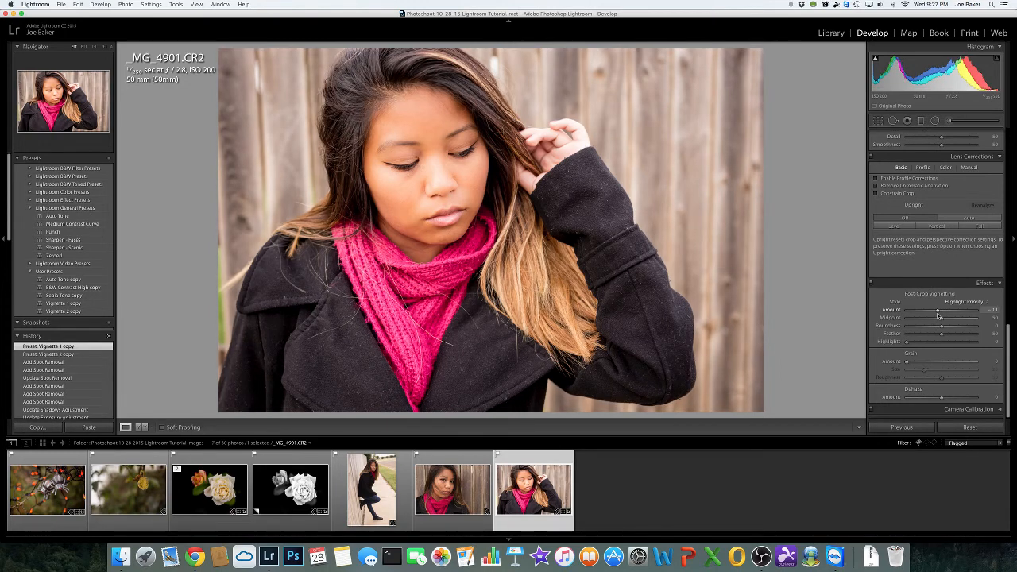
pyautogui.moveTo(939, 315); pyautogui.dragTo(937, 316)
pyautogui.moveTo(939, 316); pyautogui.dragTo(935, 312)
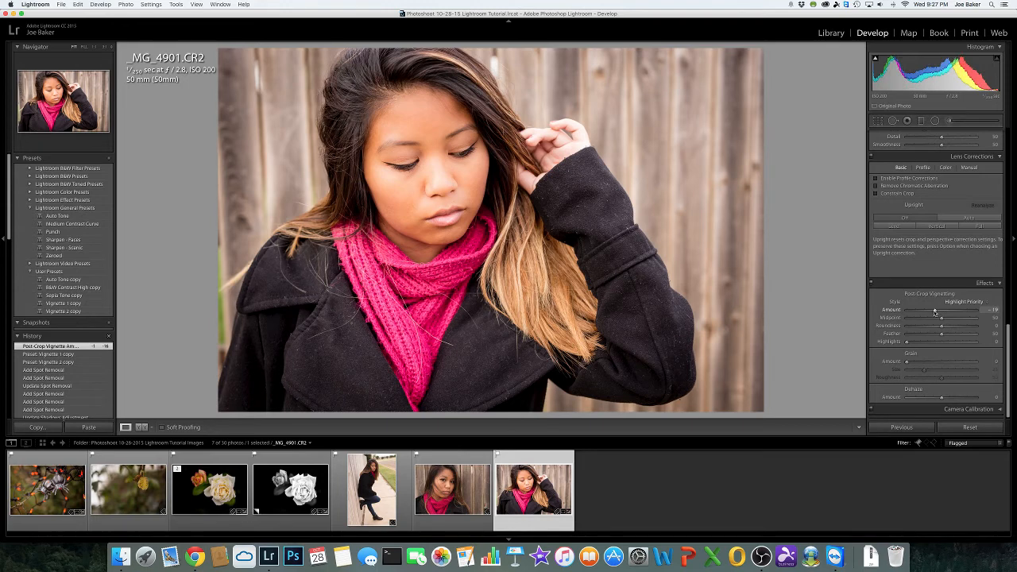
pyautogui.moveTo(936, 313); pyautogui.dragTo(932, 311)
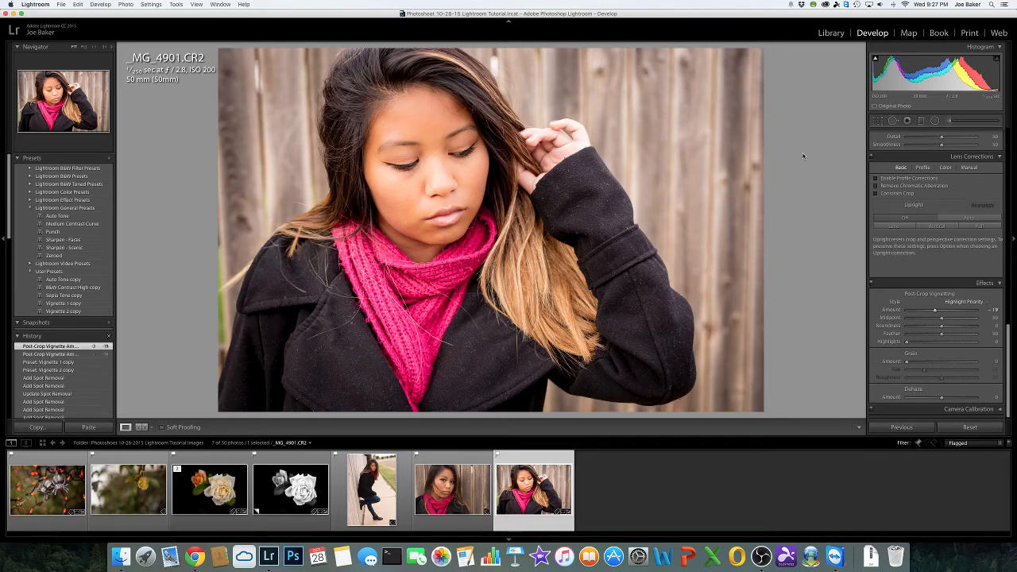
# - Compare the retouched portrait with its original state by switching repeatedly between the before and after views
pyautogui.press('\\')
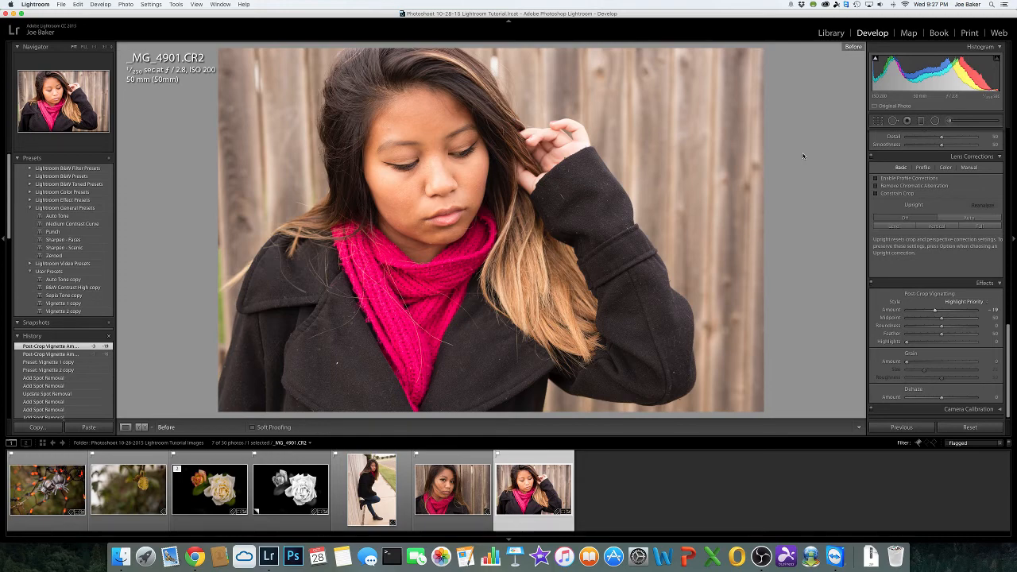
pyautogui.press('\\')
pyautogui.press('\\')
pyautogui.press('\\')
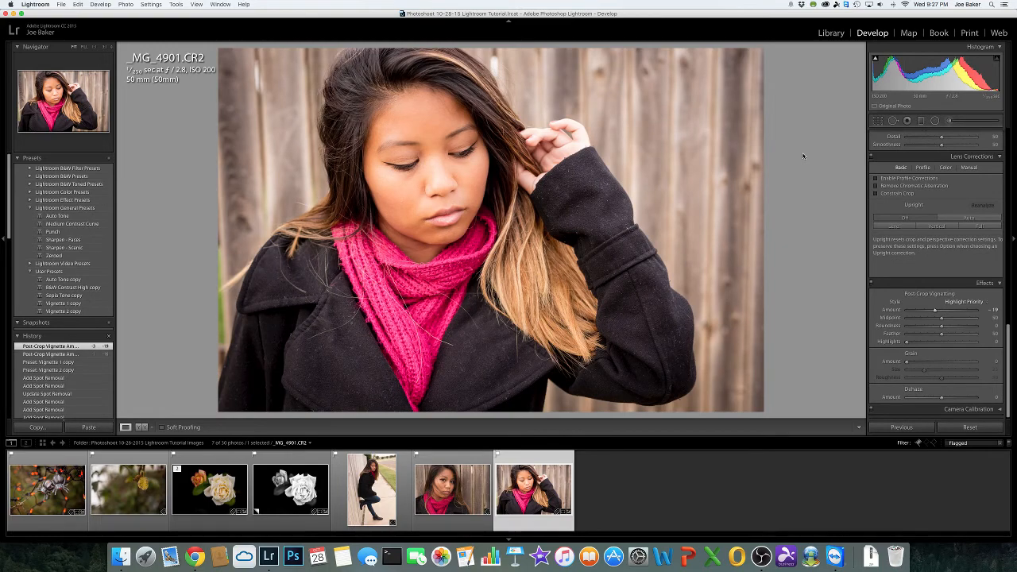
pyautogui.press('\\')
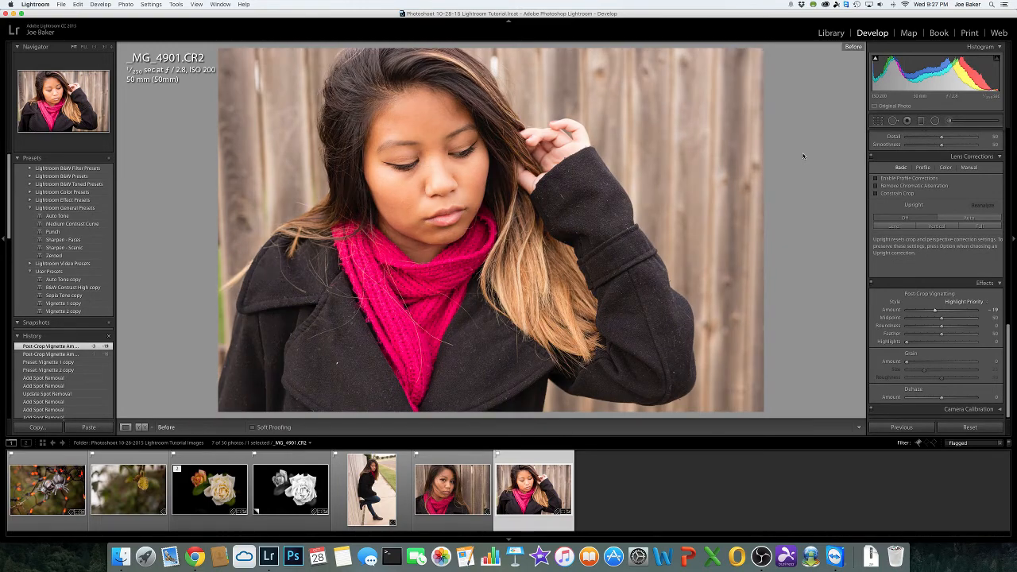
pyautogui.press('\\')
pyautogui.press('\\')
pyautogui.press('\\')
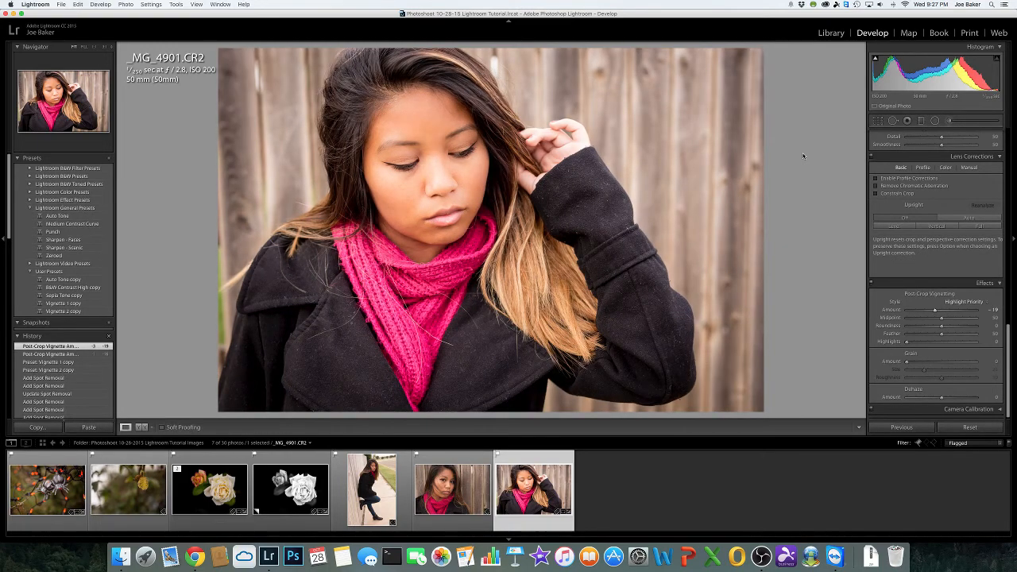
pyautogui.press('\\')
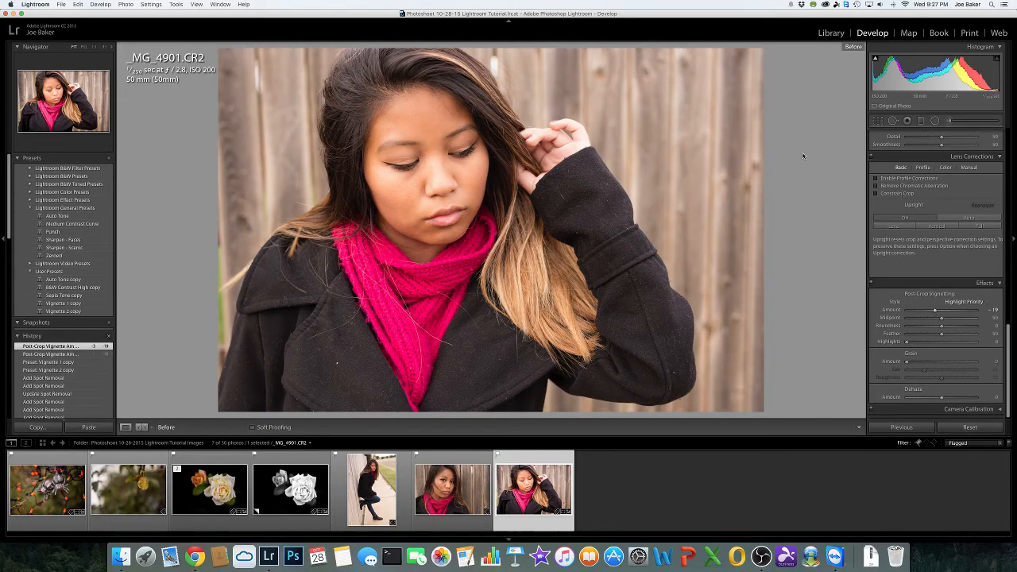
pyautogui.press('\\')
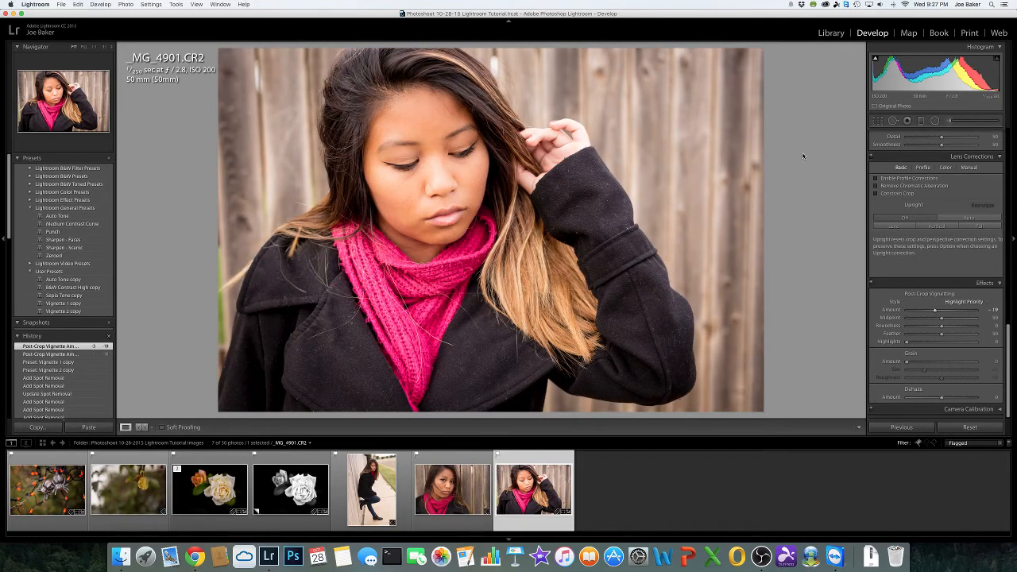
pyautogui.press('\\')
pyautogui.press('\\')
# - Create a virtual copy of the retouched portrait and convert the copy to black and white
pyautogui.rightClick(653, 164)
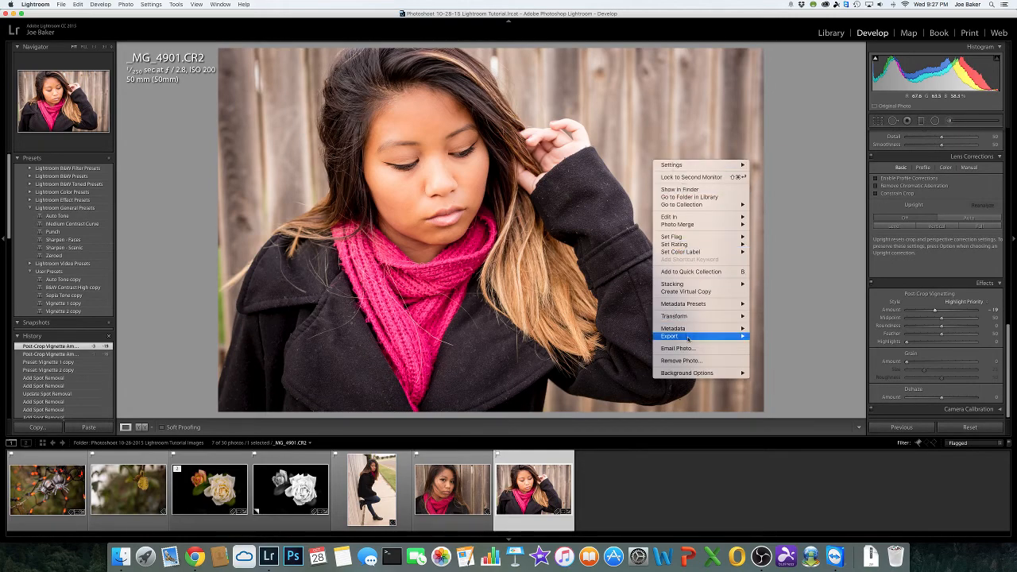
pyautogui.click(709, 293)
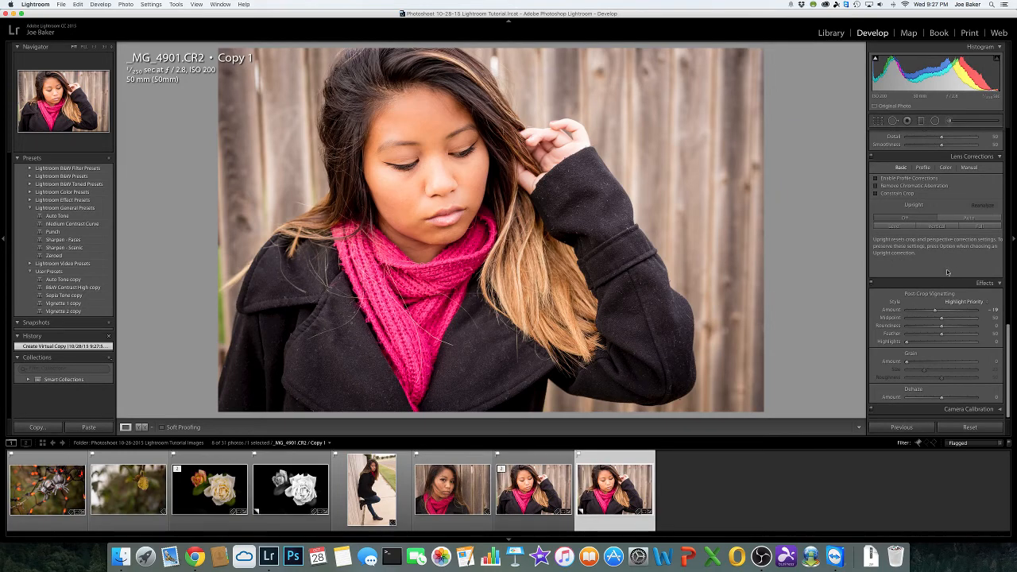
pyautogui.scroll(10, 947, 272)
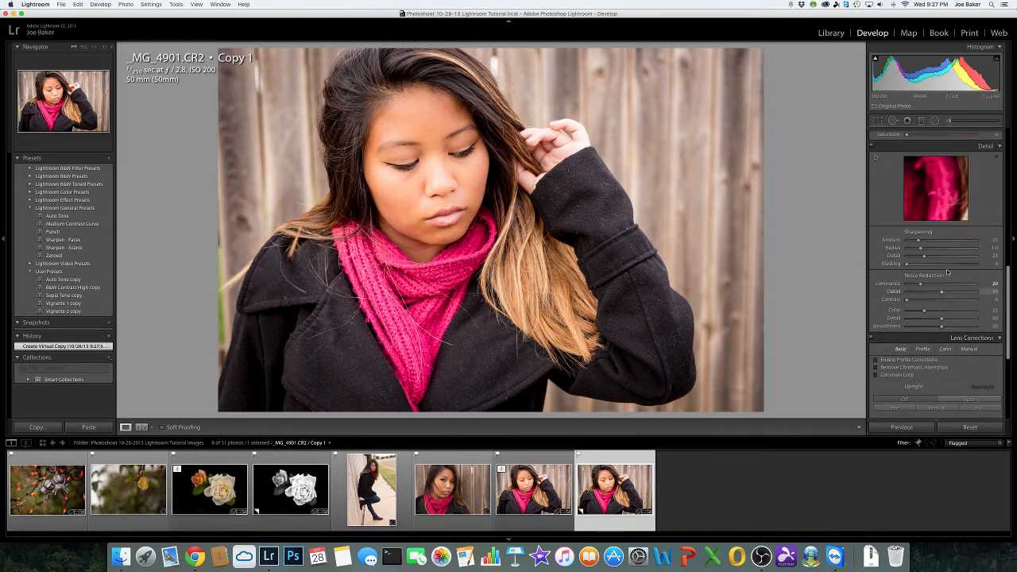
pyautogui.scroll(2, 947, 270)
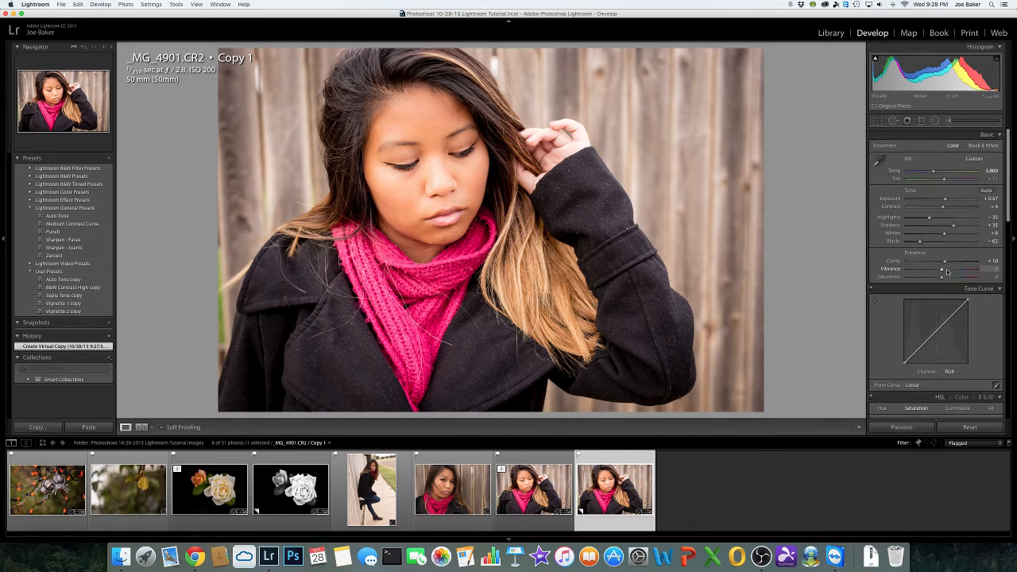
pyautogui.click(984, 143)
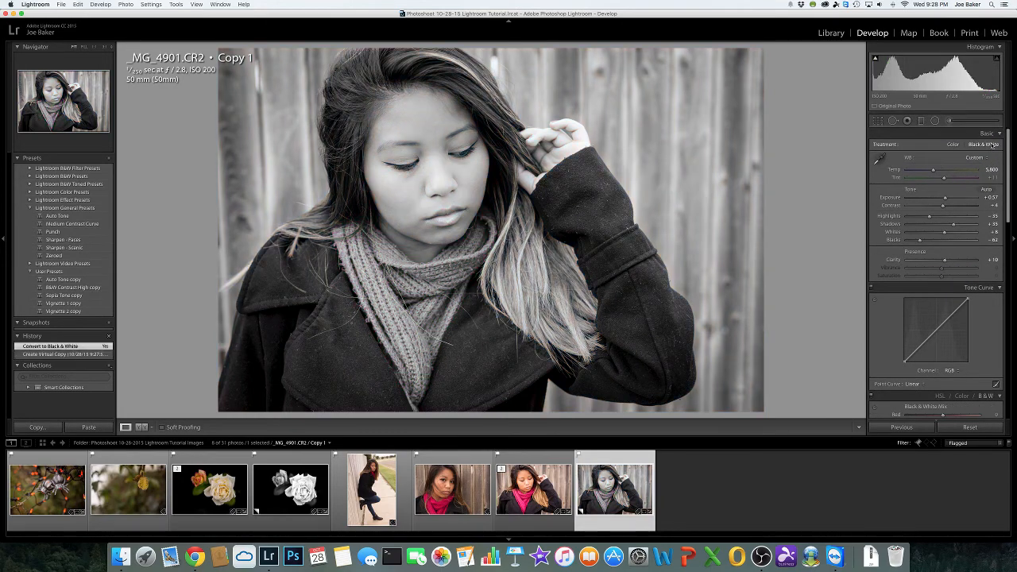
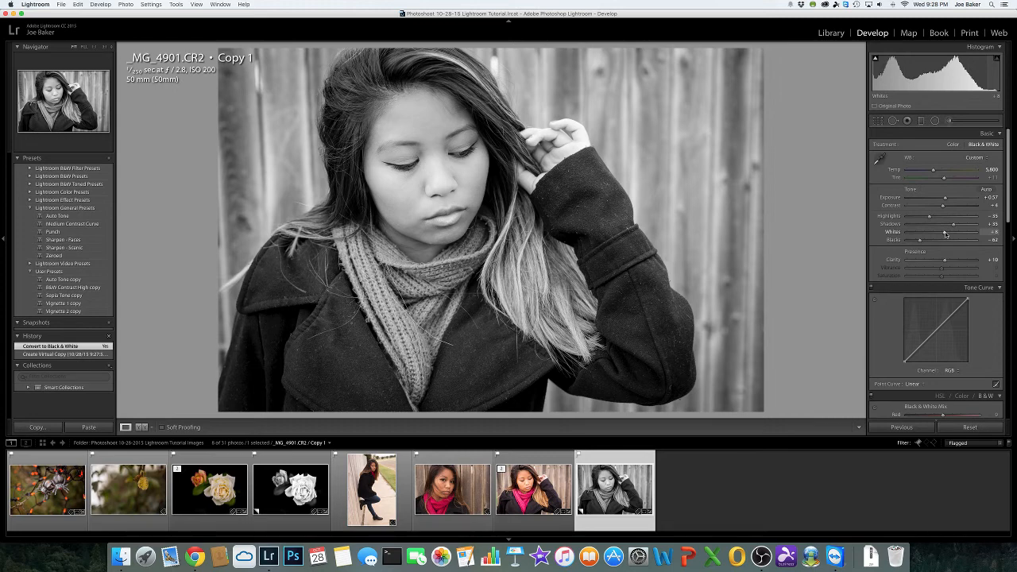
# - Set the black-and-white copy's Whites to +36 using the clipping preview, and check its Blacks
pyautogui.keyDown('alt'); pyautogui.click(946, 233); pyautogui.keyUp('alt')
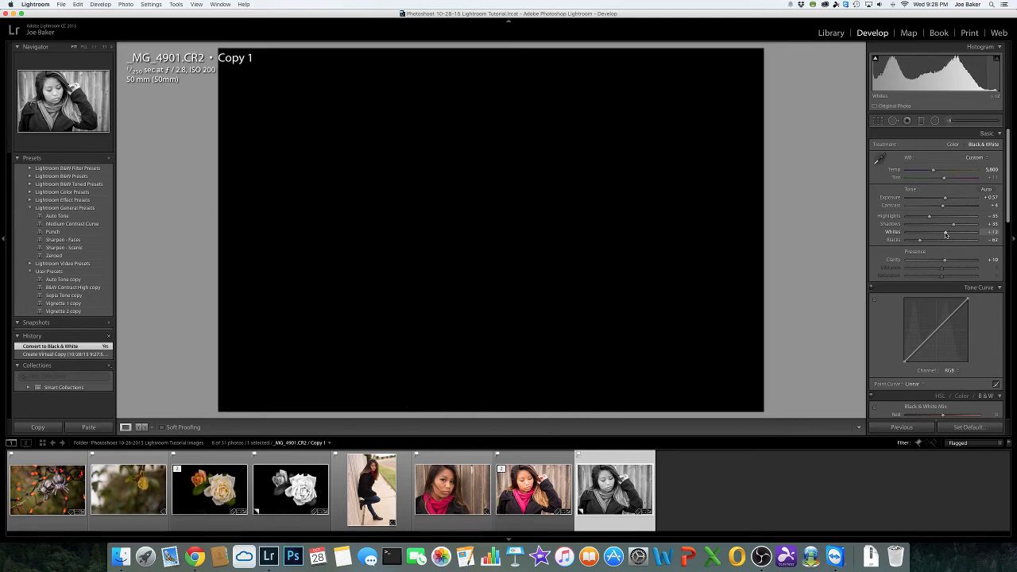
pyautogui.moveTo(946, 234); pyautogui.dragTo(956, 234)
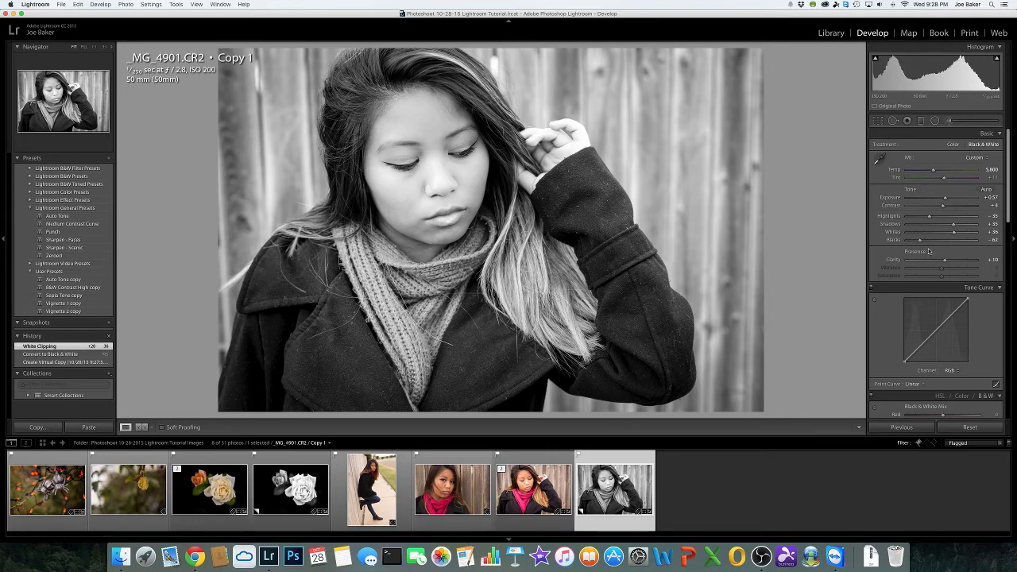
pyautogui.moveTo(920, 242); pyautogui.dragTo(920, 242)
# - Brighten the skin by setting Orange to +8 in the Black & White Mix, and preview the photo full screen
pyautogui.scroll(-5, 921, 268)
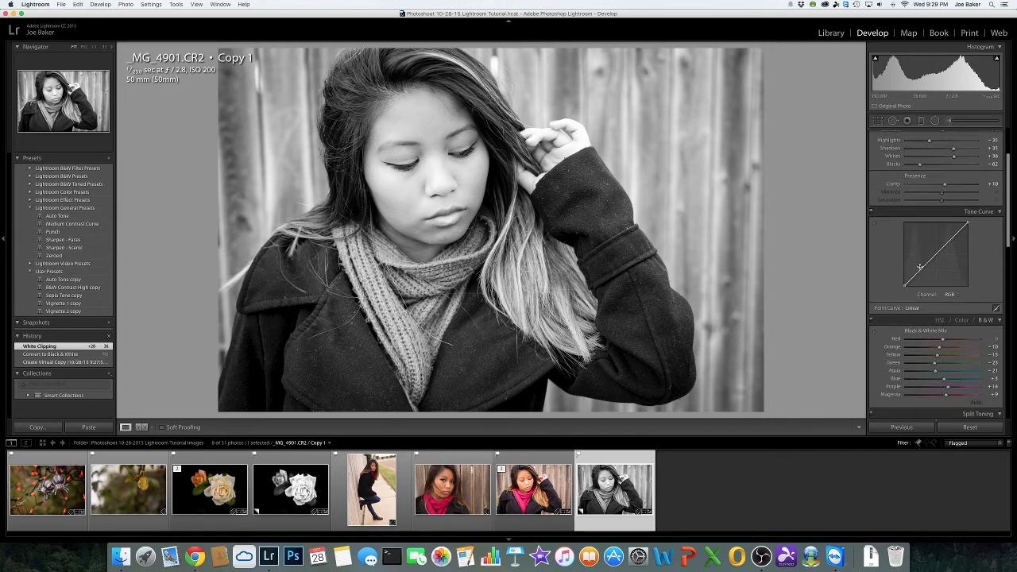
pyautogui.scroll(-1, 920, 268)
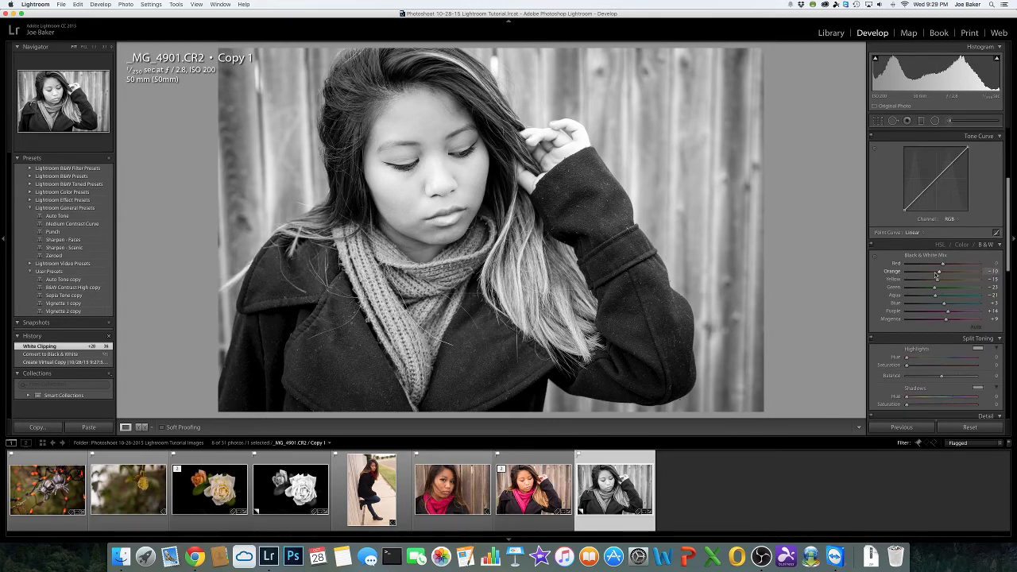
pyautogui.click(875, 257)
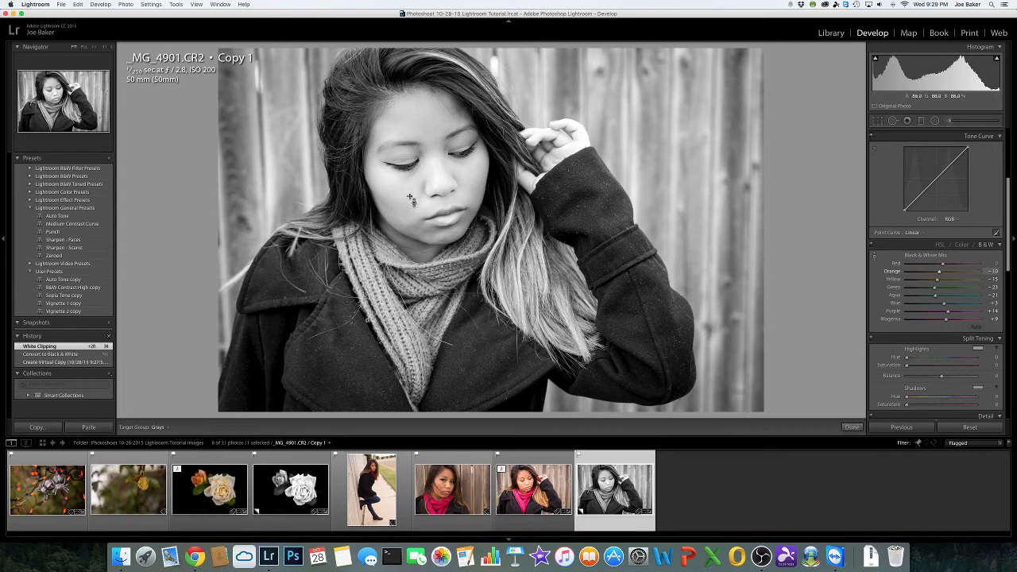
pyautogui.click(875, 261)
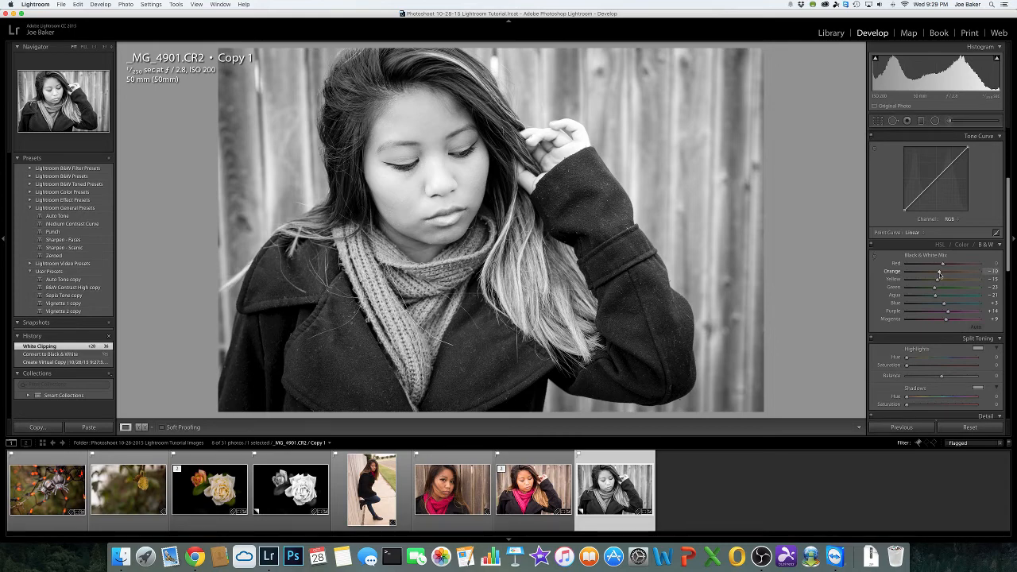
pyautogui.moveTo(941, 273); pyautogui.dragTo(978, 274)
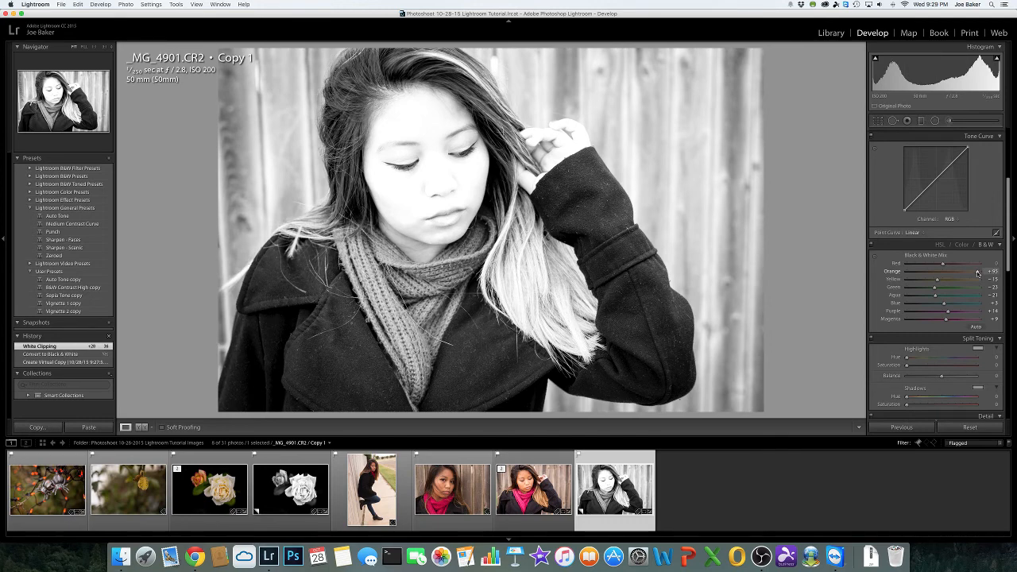
pyautogui.moveTo(977, 273); pyautogui.dragTo(947, 276)
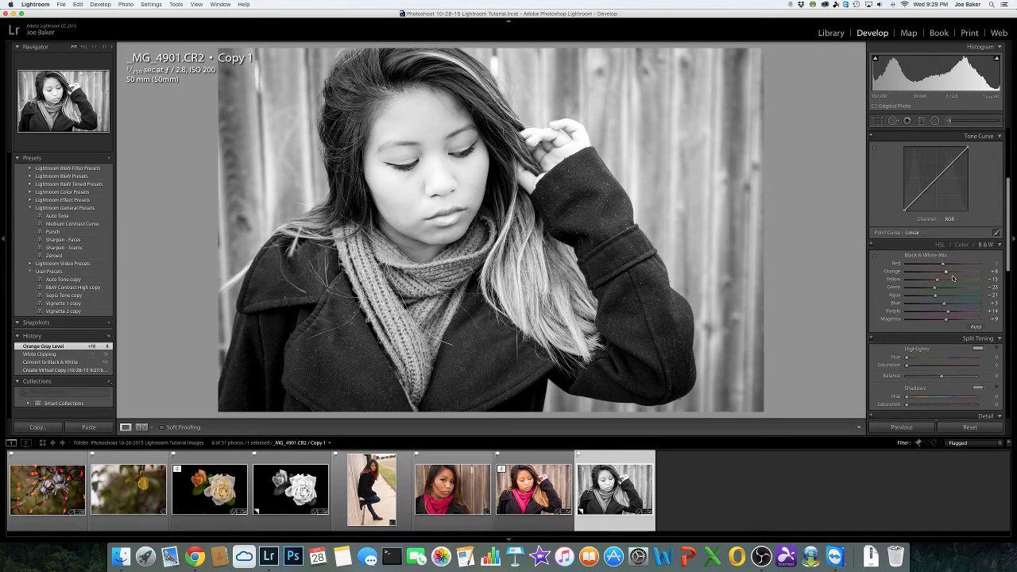
pyautogui.press('f')
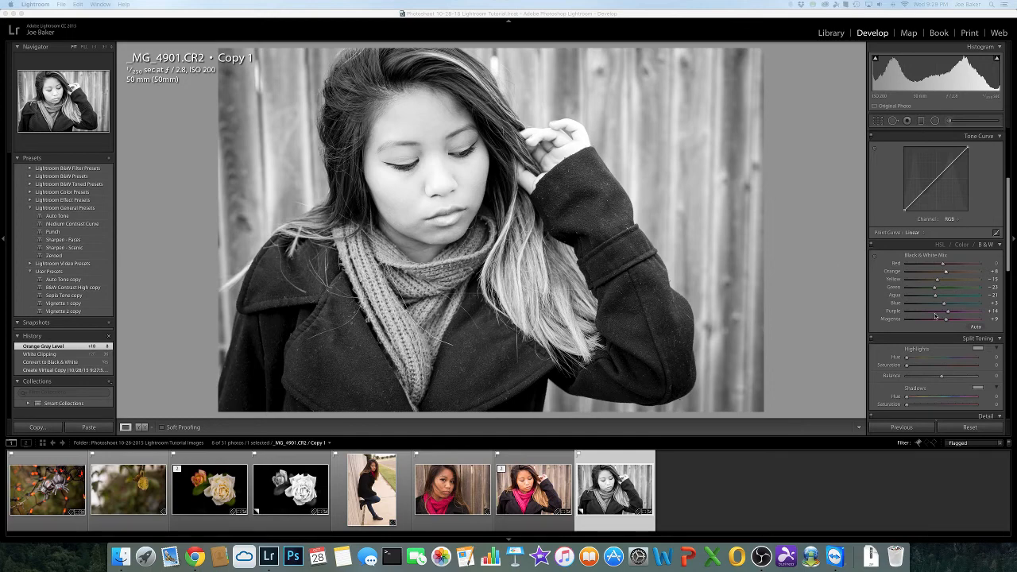
# - Set the Grain amount to 20 and inspect its effect on the face up close
pyautogui.scroll(-10, 936, 316)
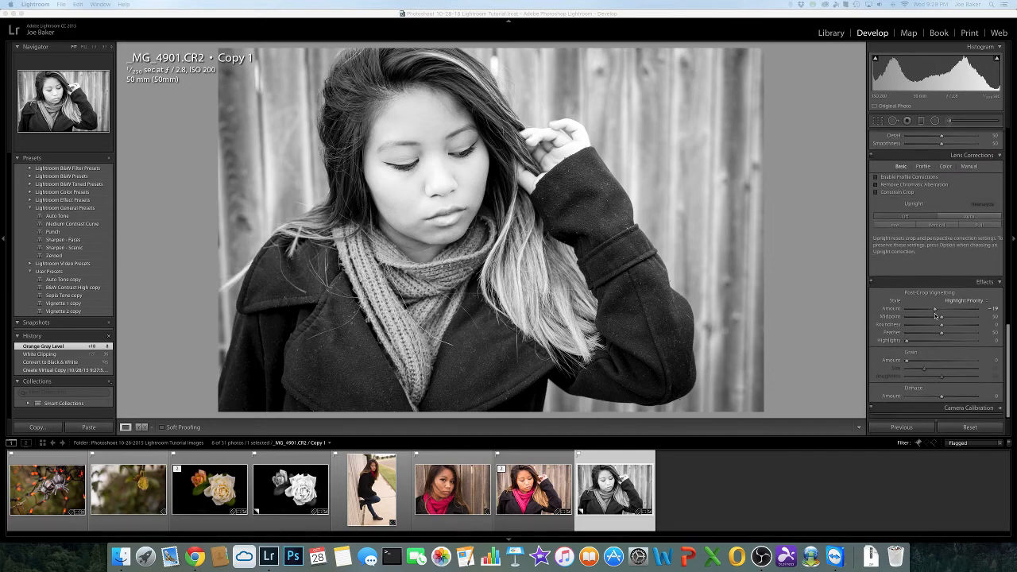
pyautogui.click(996, 362)
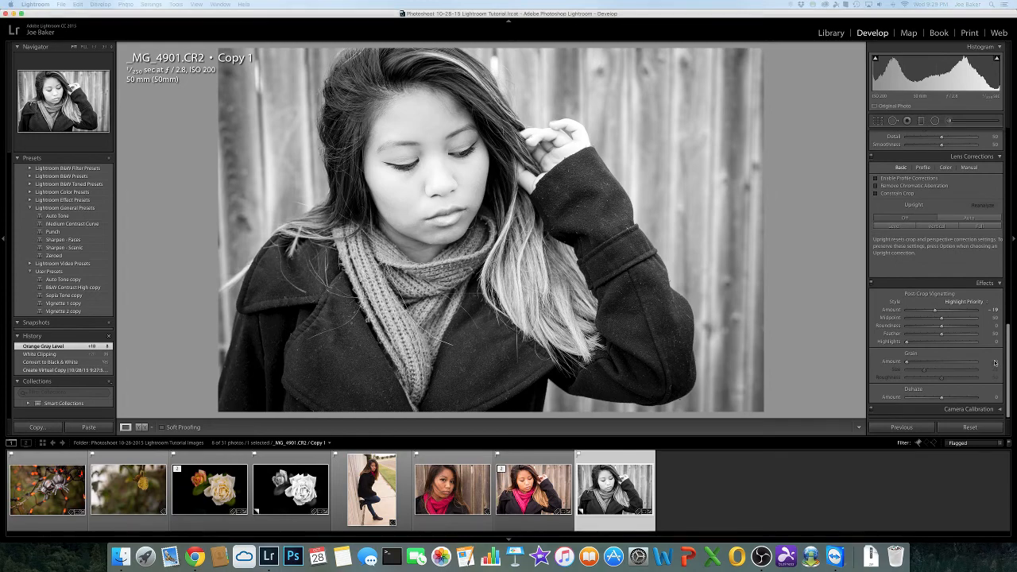
pyautogui.write('2')
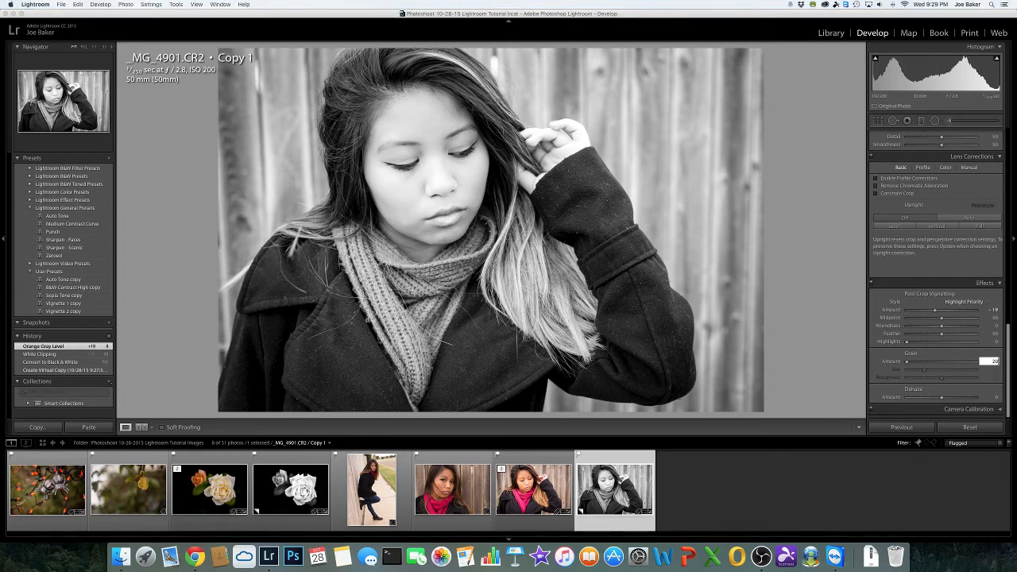
pyautogui.write('0')
pyautogui.press('Return')
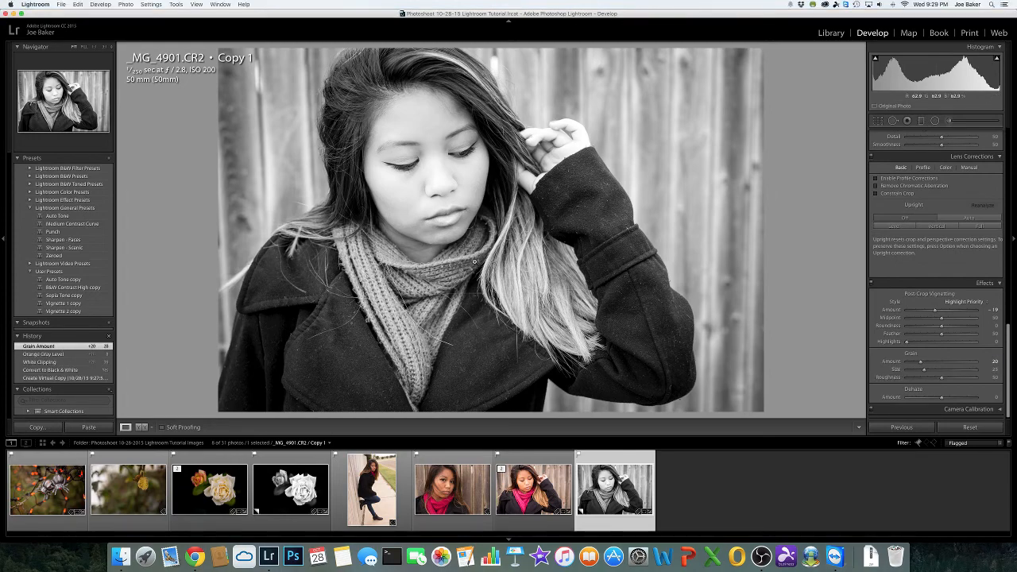
pyautogui.click(444, 158)
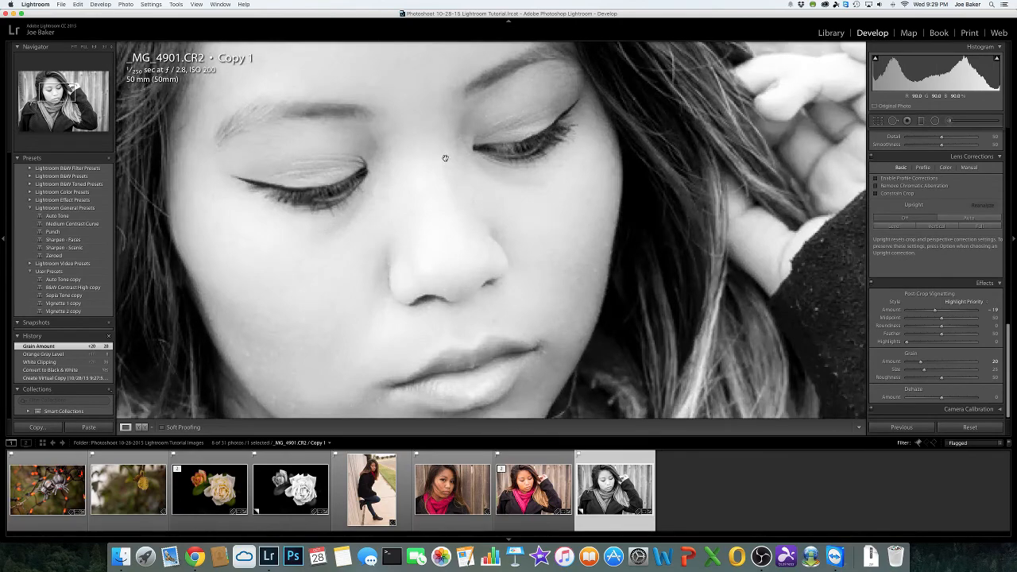
pyautogui.click(444, 183)
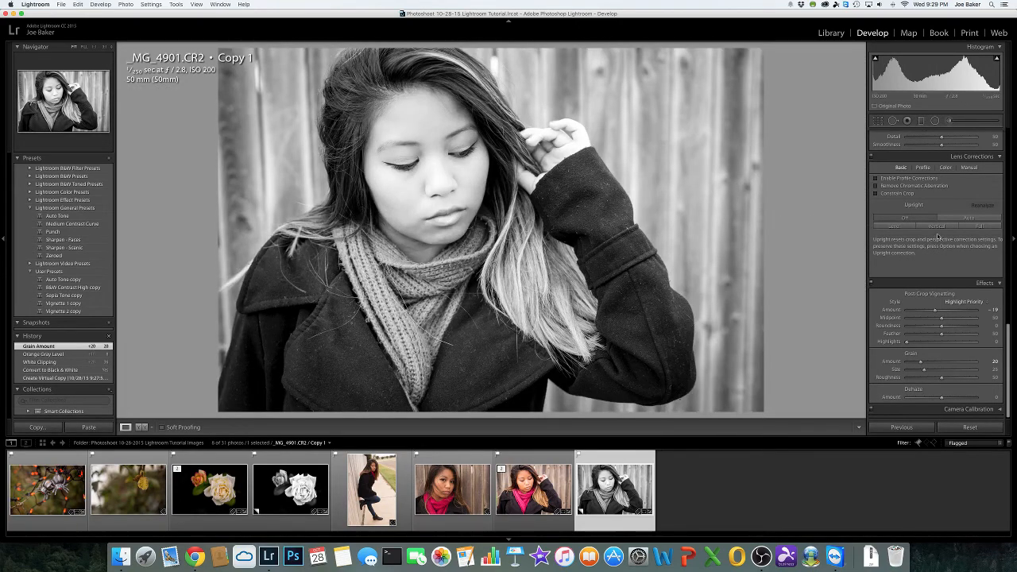
# - Set the black-and-white portrait's Highlights to -65 and its Exposure to +0.35
pyautogui.scroll(5, 938, 240)
pyautogui.scroll(10, 938, 240)
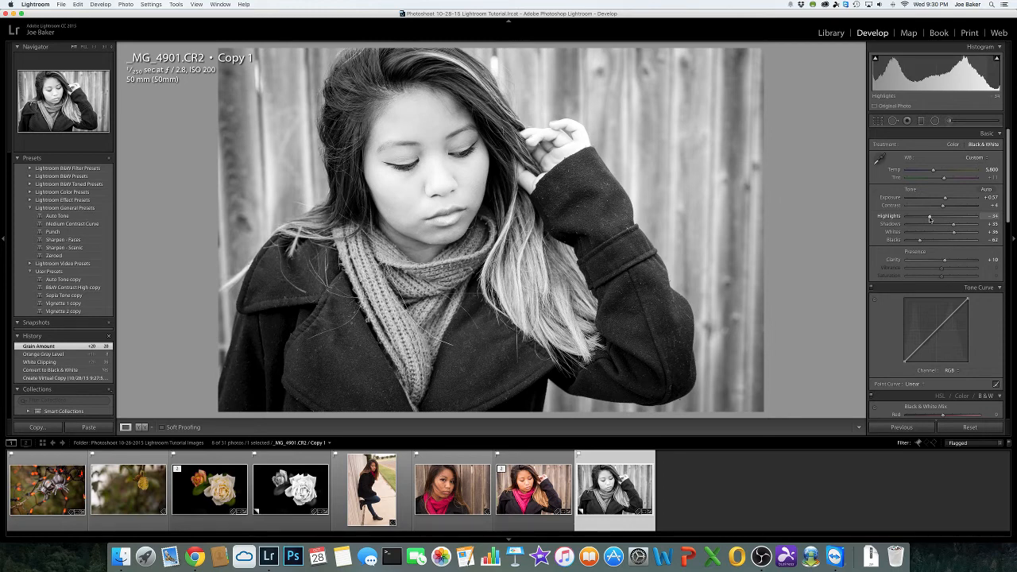
pyautogui.moveTo(930, 219)
pyautogui.mouseDown()
pyautogui.moveTo(905, 219)
pyautogui.moveTo(920, 217)
pyautogui.mouseUp()
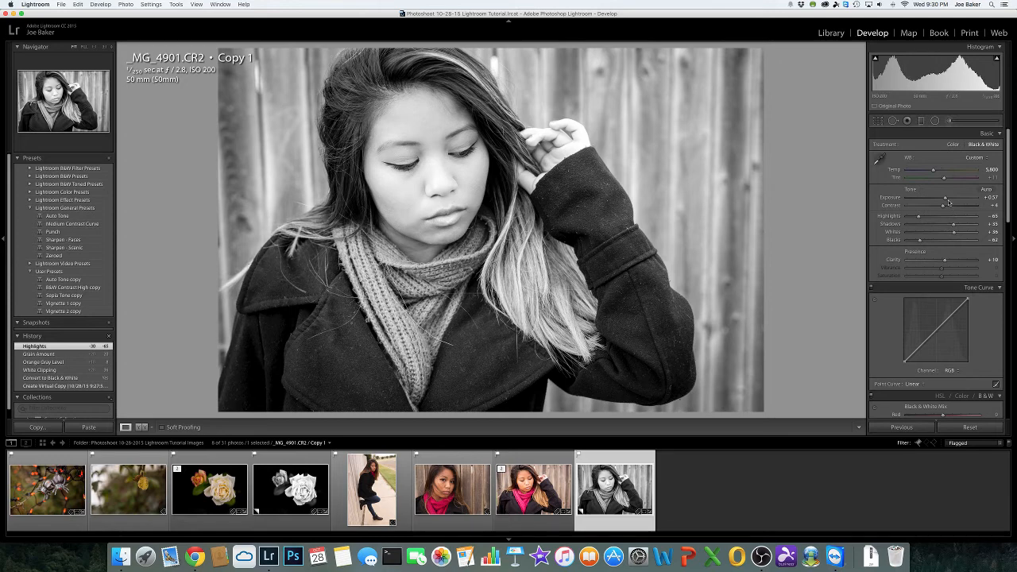
pyautogui.moveTo(946, 199); pyautogui.dragTo(945, 199)
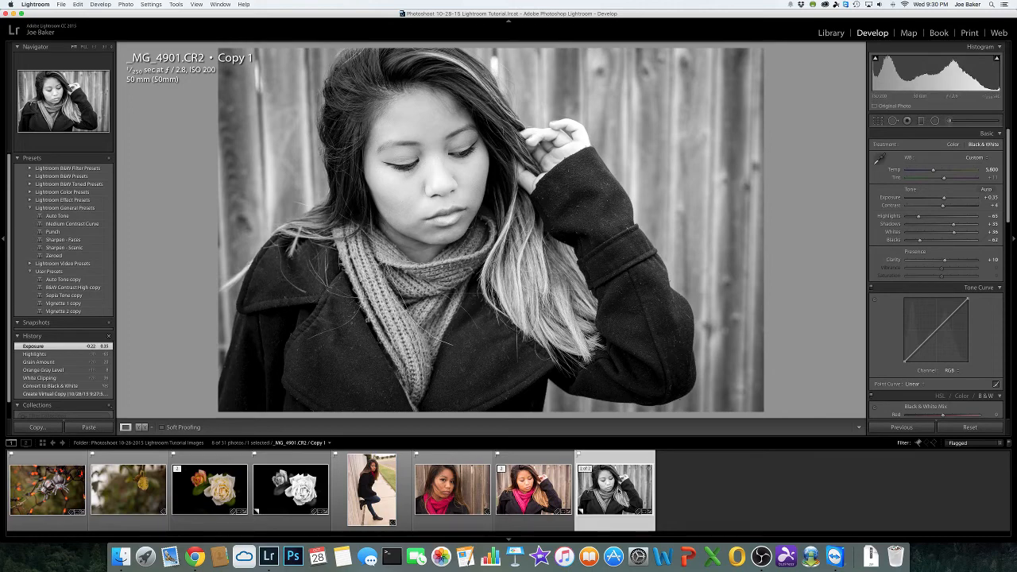
# - View the black-and-white rose copy and the spider photo, and return to the black-and-white portrait copy
pyautogui.click(280, 483)
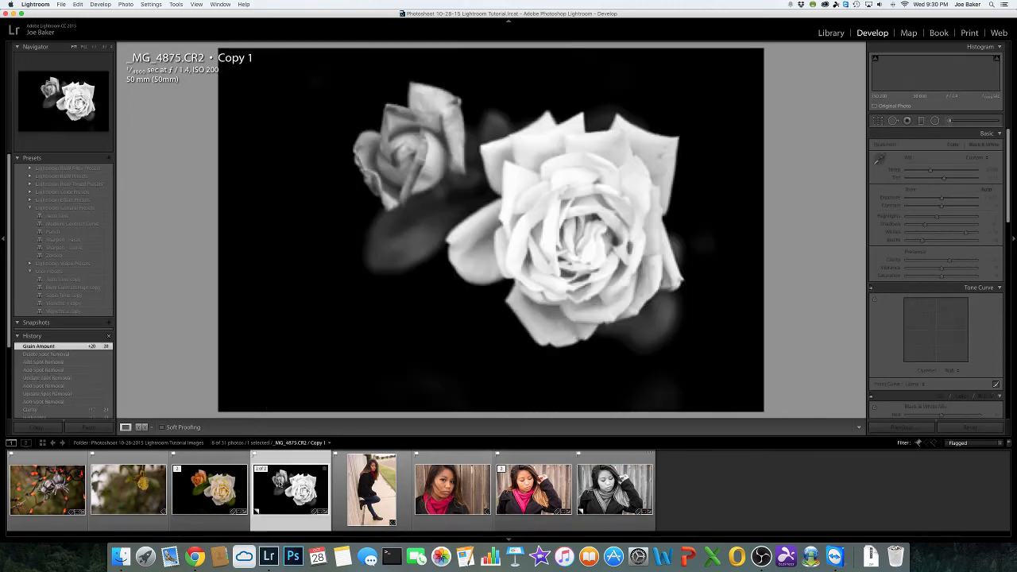
pyautogui.click(48, 489)
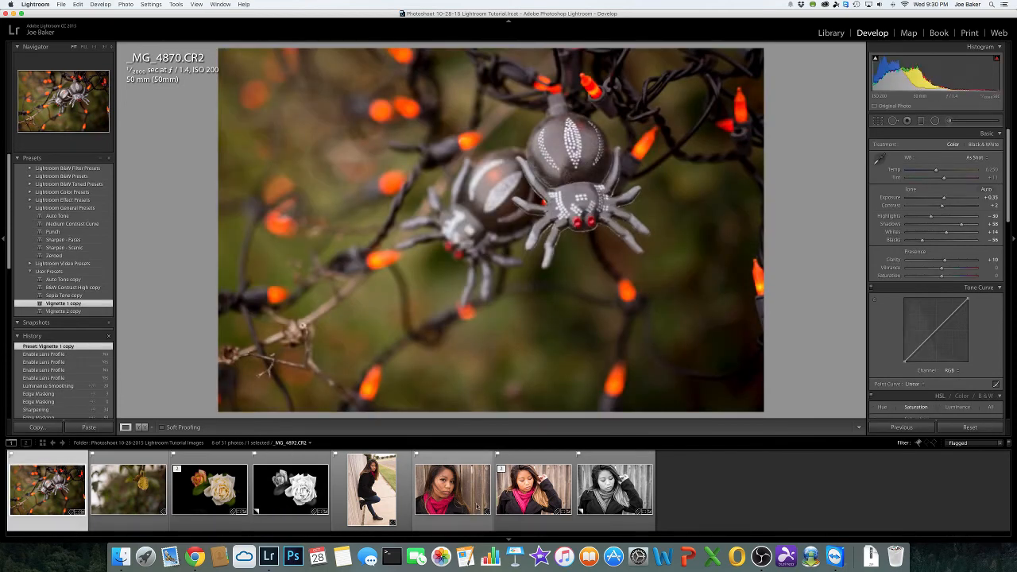
pyautogui.click(621, 477)
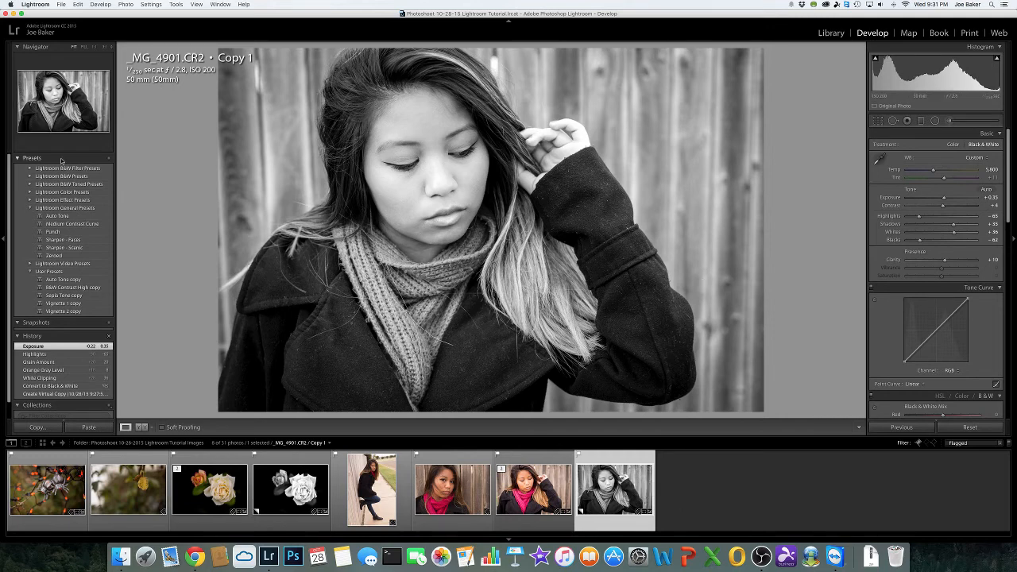
# - Open the Watermark Editor and review the list of saved watermark presets
pyautogui.click(62, 4)
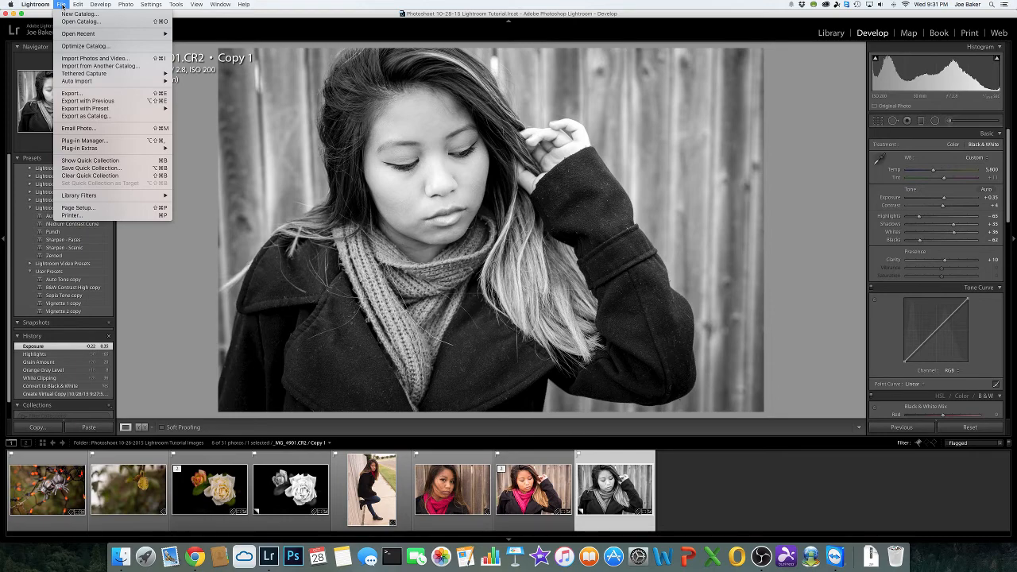
pyautogui.moveTo(90, 5)
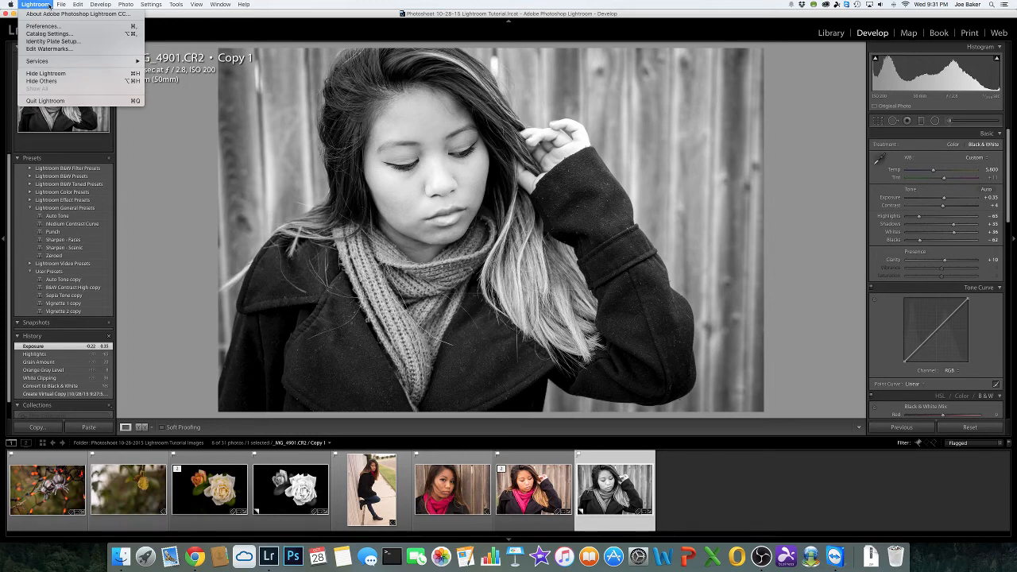
pyautogui.click(46, 49)
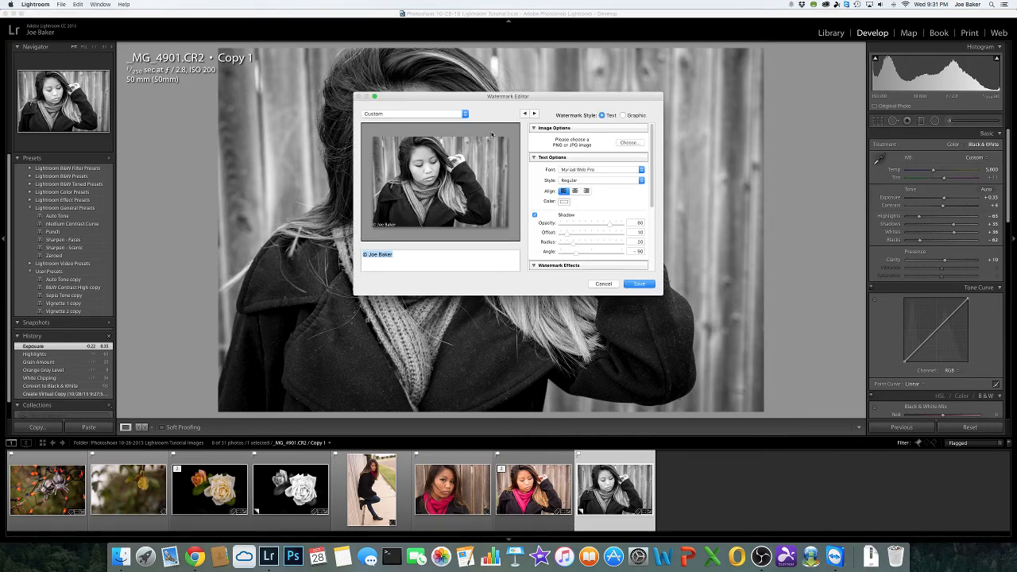
pyautogui.click(465, 114)
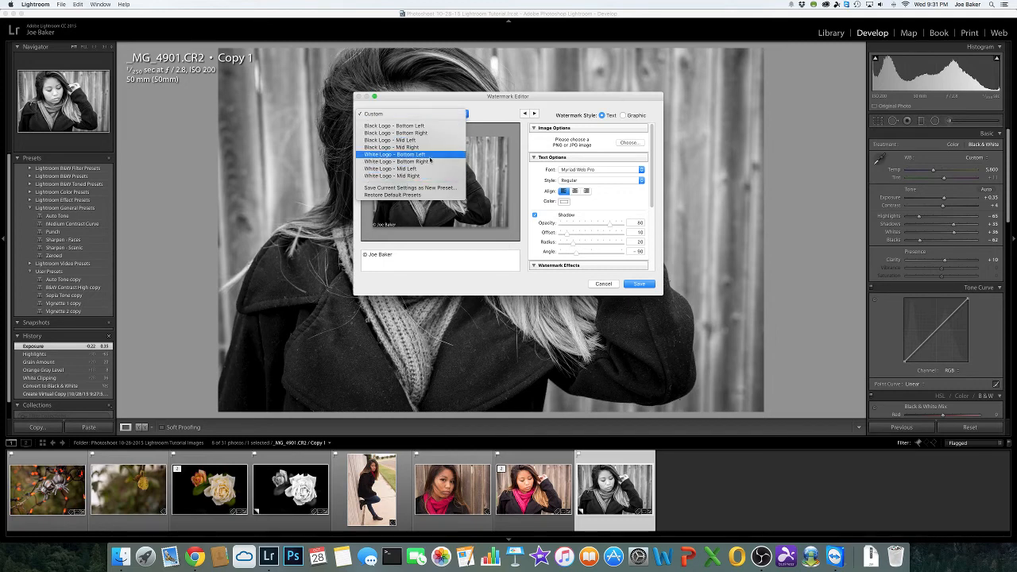
pyautogui.click(494, 112)
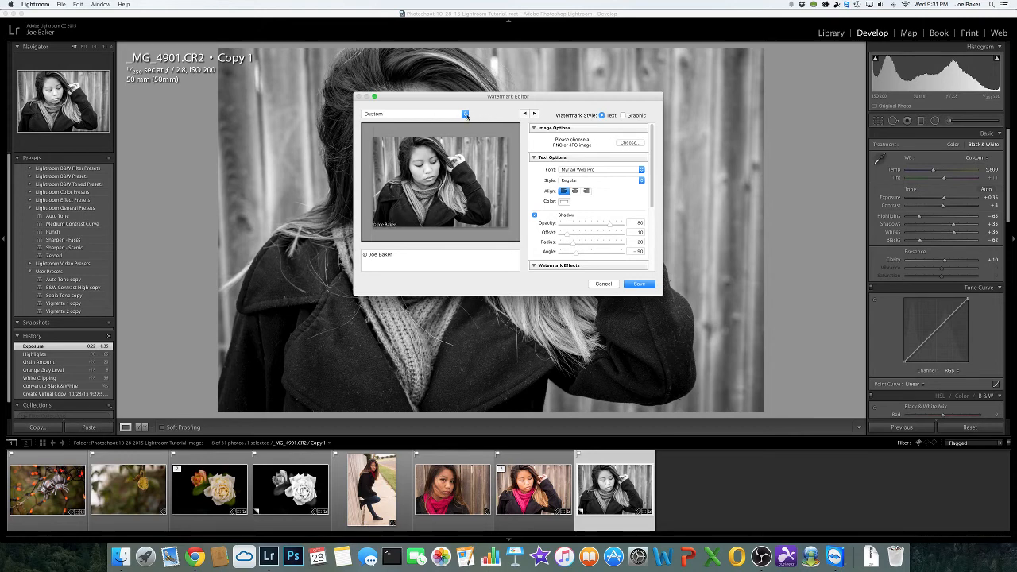
# - Load the white signature logo PNG from the photography logos folder in Dropbox as a graphic watermark
pyautogui.click(637, 143)
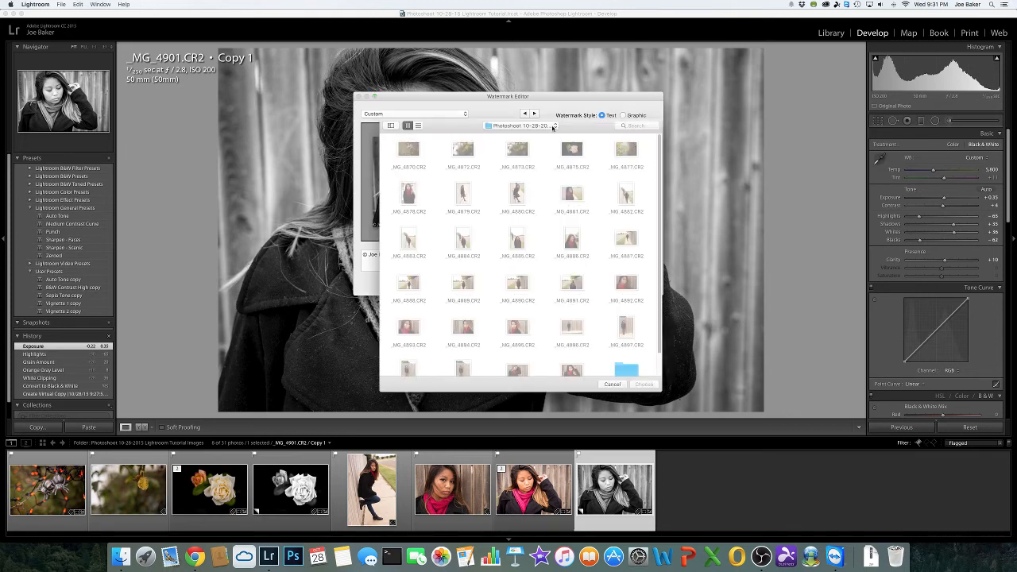
pyautogui.click(553, 127)
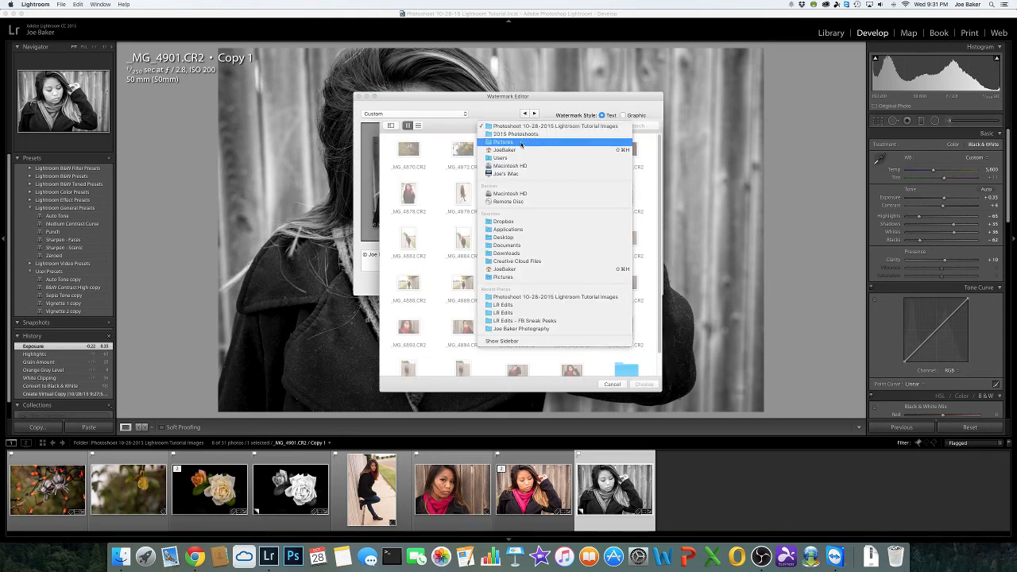
pyautogui.scroll(-1, 523, 225)
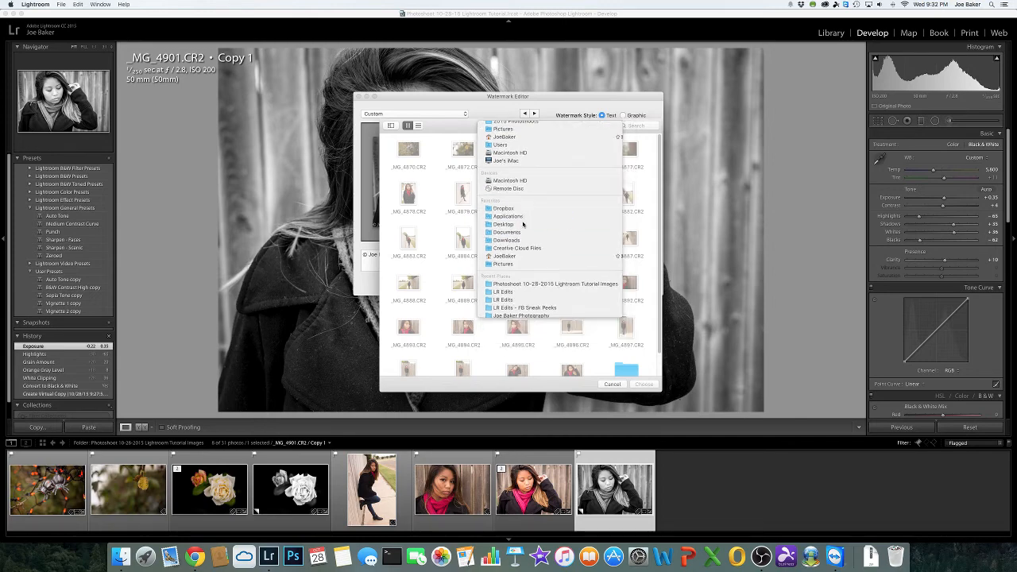
pyautogui.click(520, 209)
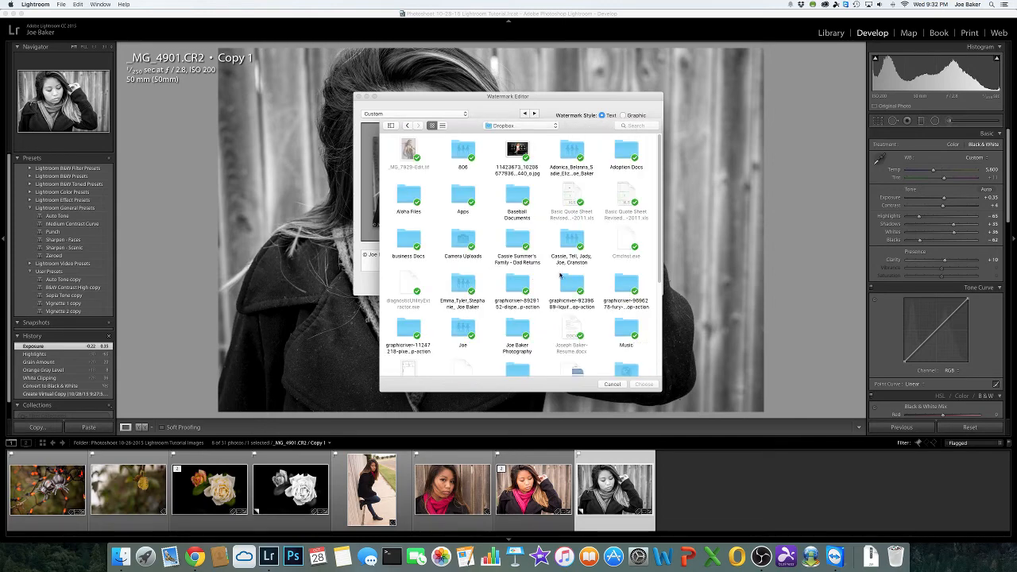
pyautogui.scroll(-3, 658, 262)
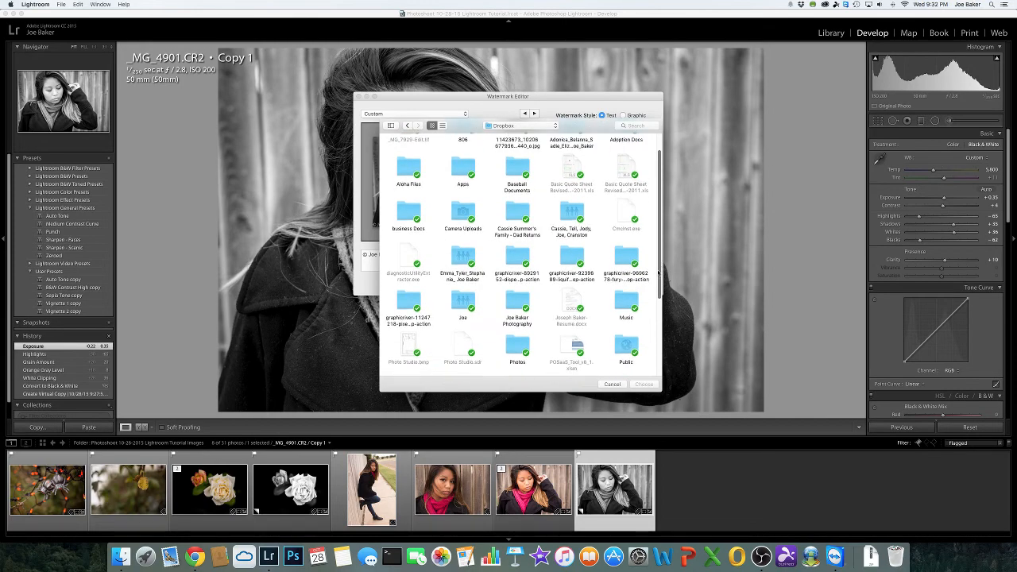
pyautogui.scroll(-3, 658, 273)
pyautogui.doubleClick(517, 237)
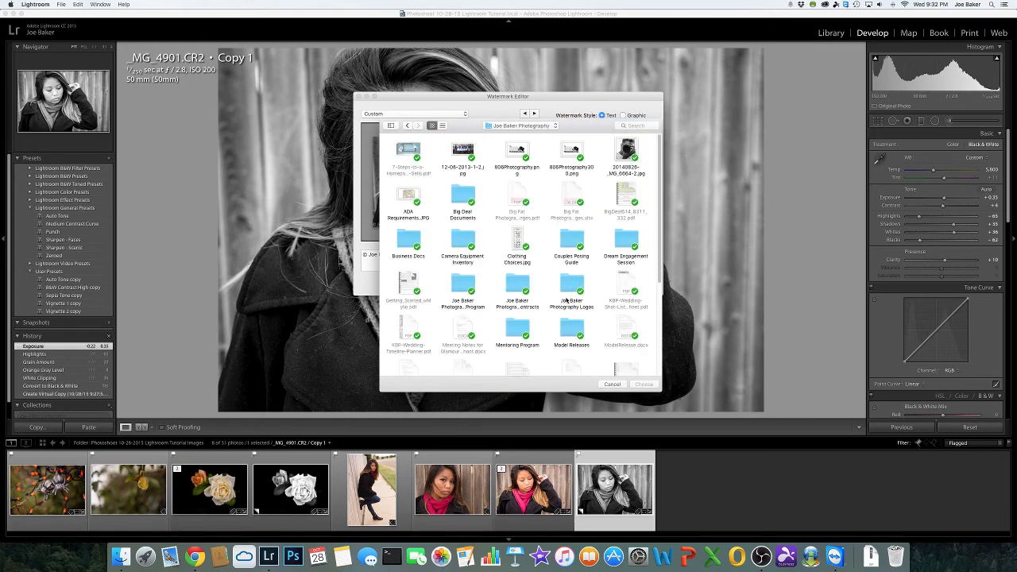
pyautogui.doubleClick(578, 286)
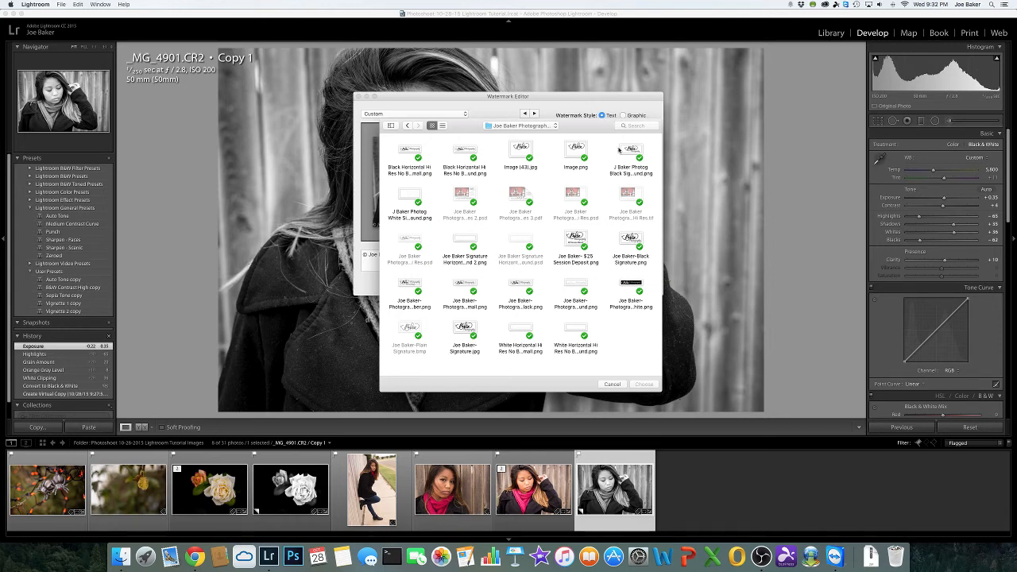
pyautogui.click(412, 199)
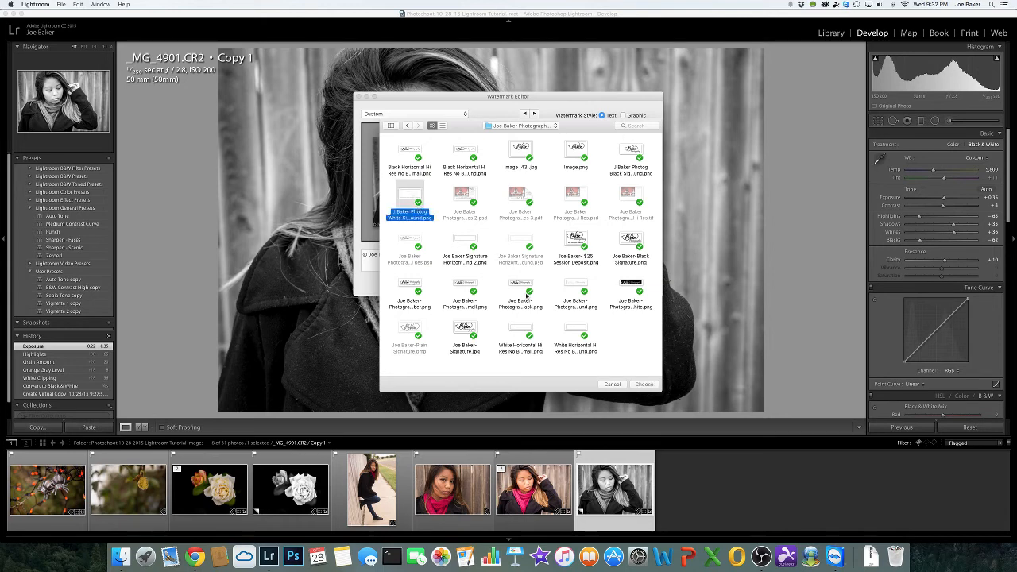
pyautogui.click(644, 385)
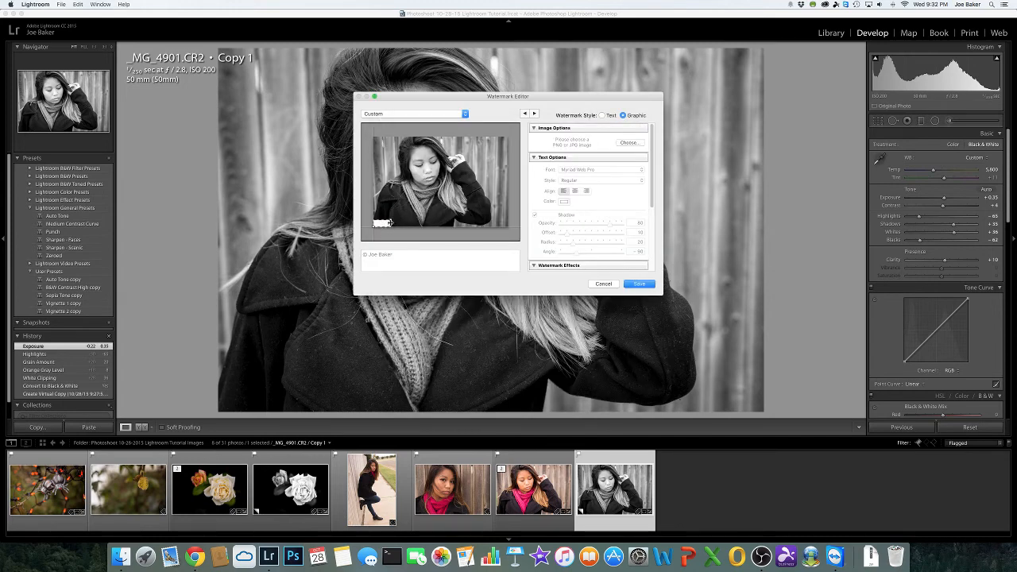
# - Try different anchor positions for the logo watermark, ending with the photo's upper-left corner
pyautogui.scroll(-1, 651, 189)
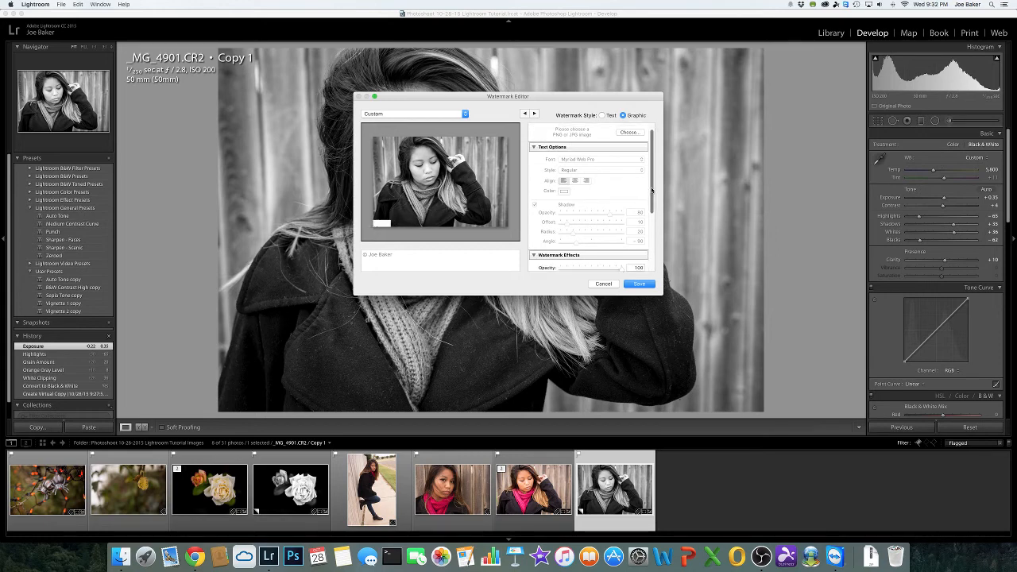
pyautogui.scroll(-5, 652, 189)
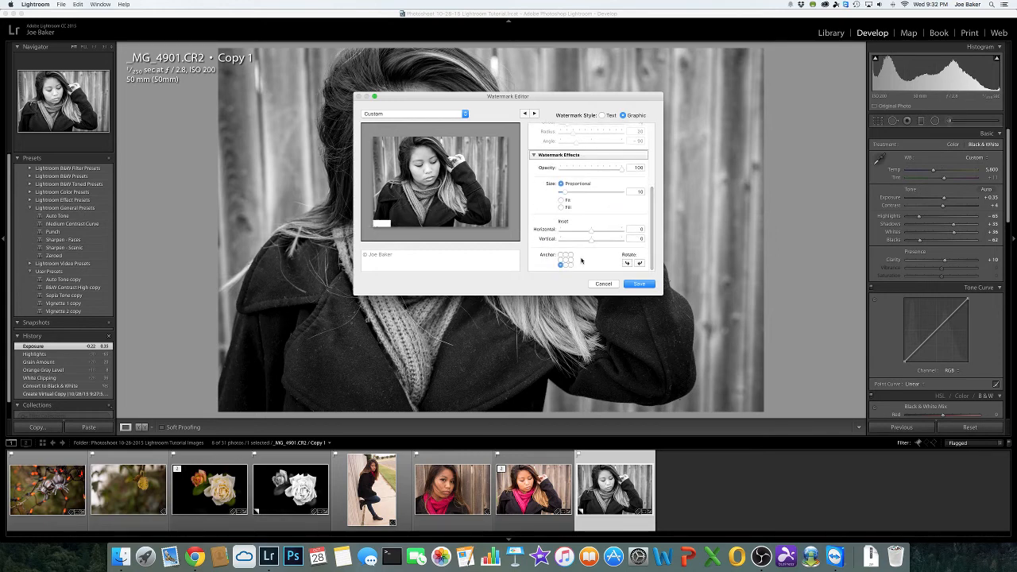
pyautogui.click(571, 259)
pyautogui.click(571, 254)
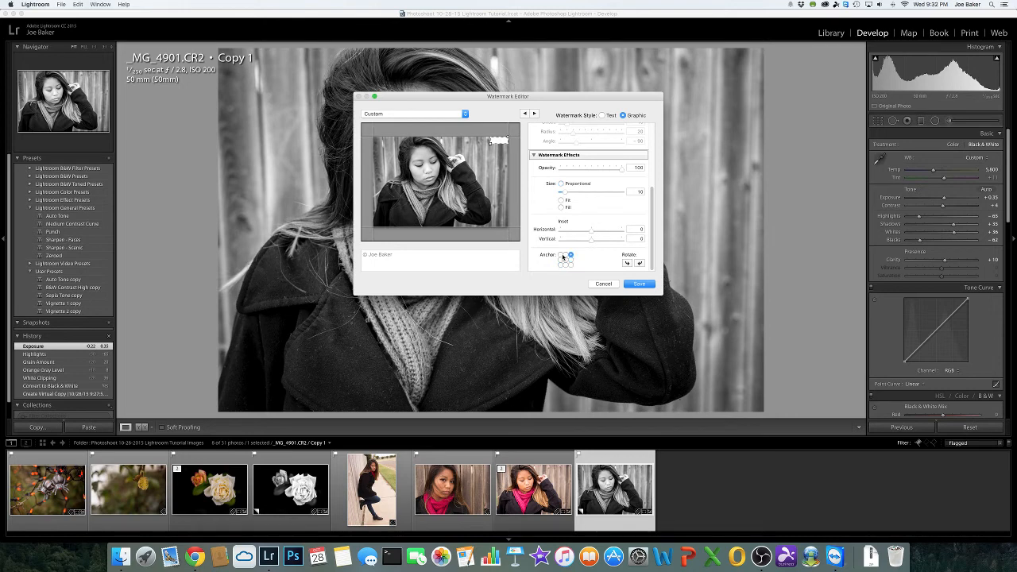
pyautogui.click(561, 254)
pyautogui.click(561, 259)
pyautogui.click(571, 264)
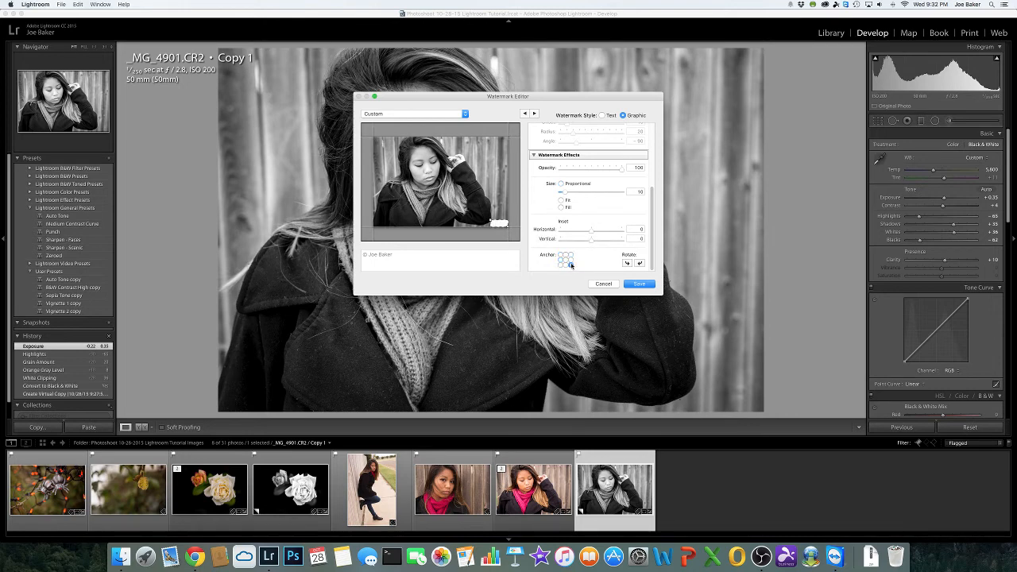
pyautogui.click(566, 254)
pyautogui.click(566, 264)
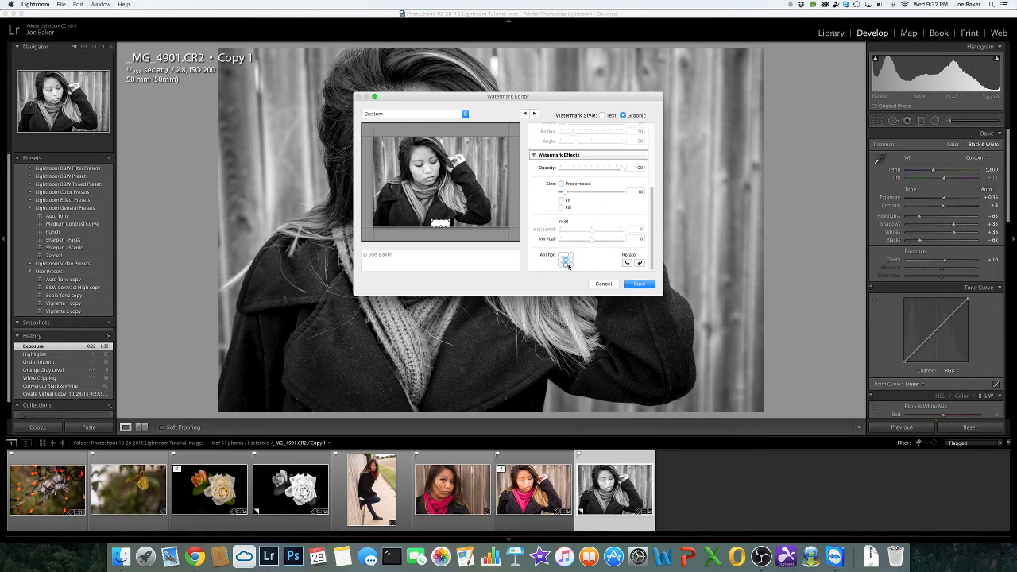
pyautogui.click(571, 259)
pyautogui.click(561, 264)
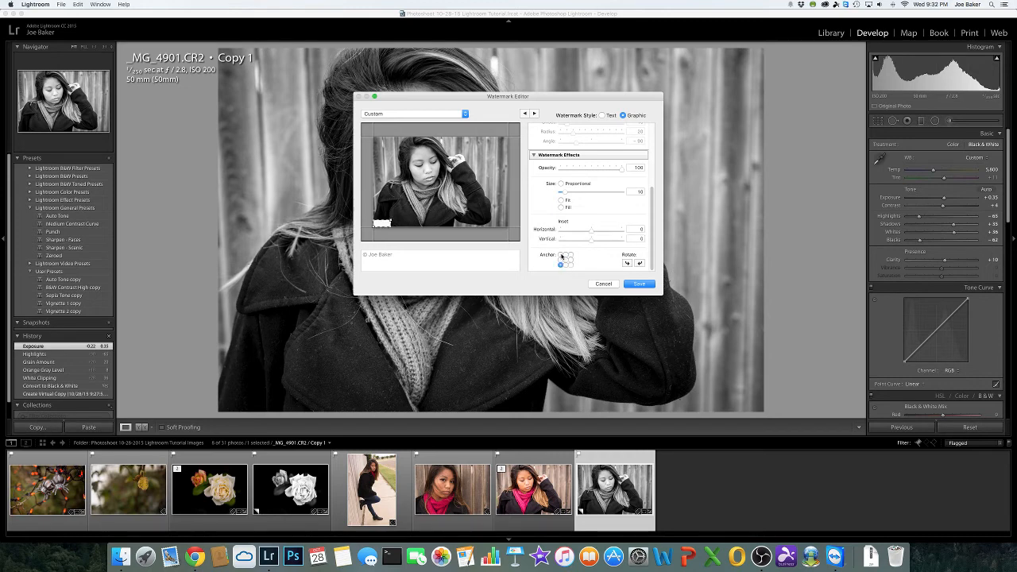
pyautogui.click(562, 254)
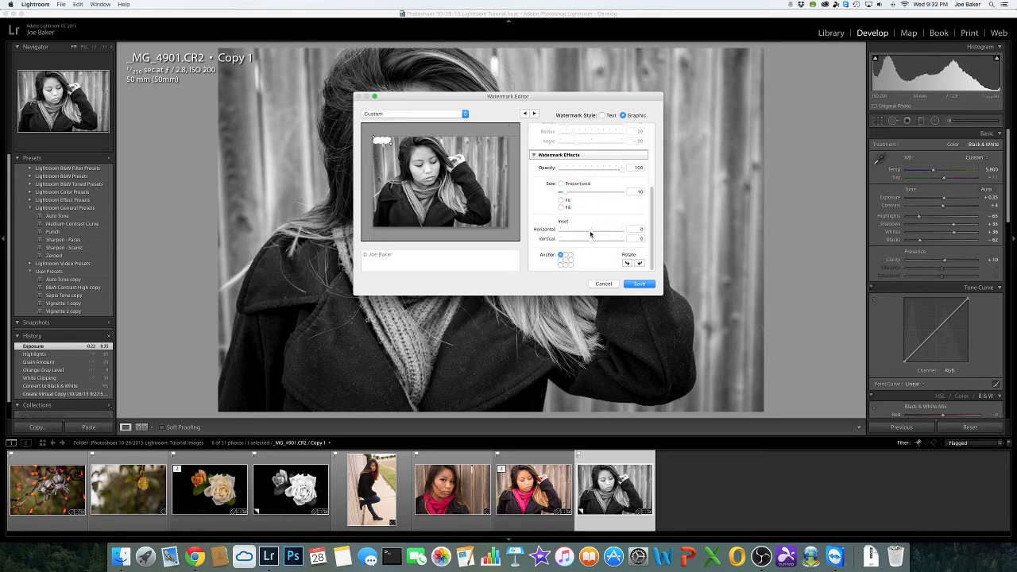
# - Set the watermark's size to 14, horizontal inset to 3 and vertical inset to 2, and close the editor without saving
pyautogui.moveTo(592, 234); pyautogui.dragTo(600, 244)
pyautogui.moveTo(567, 197)
pyautogui.mouseDown()
pyautogui.moveTo(596, 194)
pyautogui.moveTo(567, 195)
pyautogui.mouseUp()
pyautogui.click(466, 114)
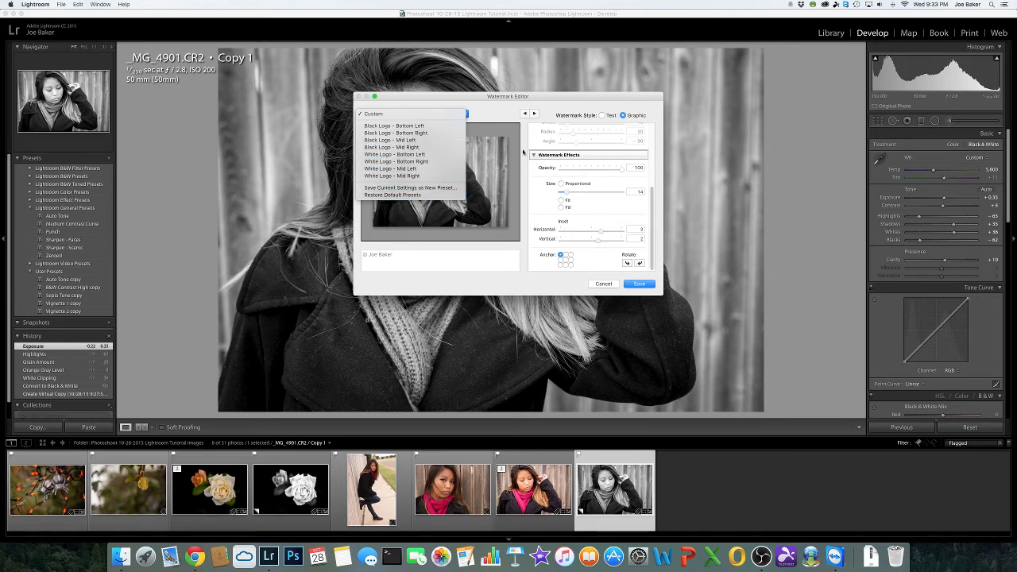
pyautogui.click(556, 111)
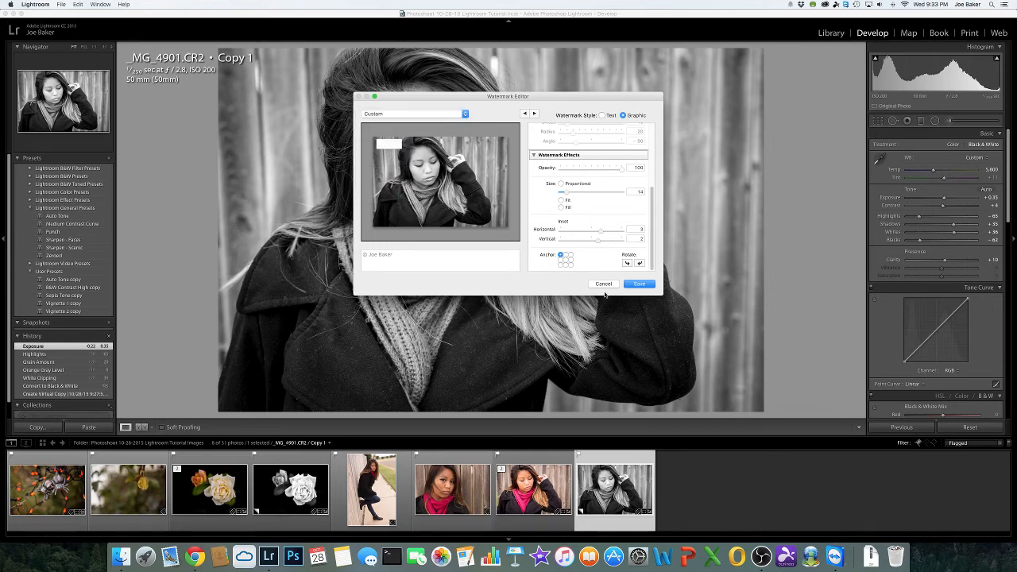
pyautogui.click(604, 284)
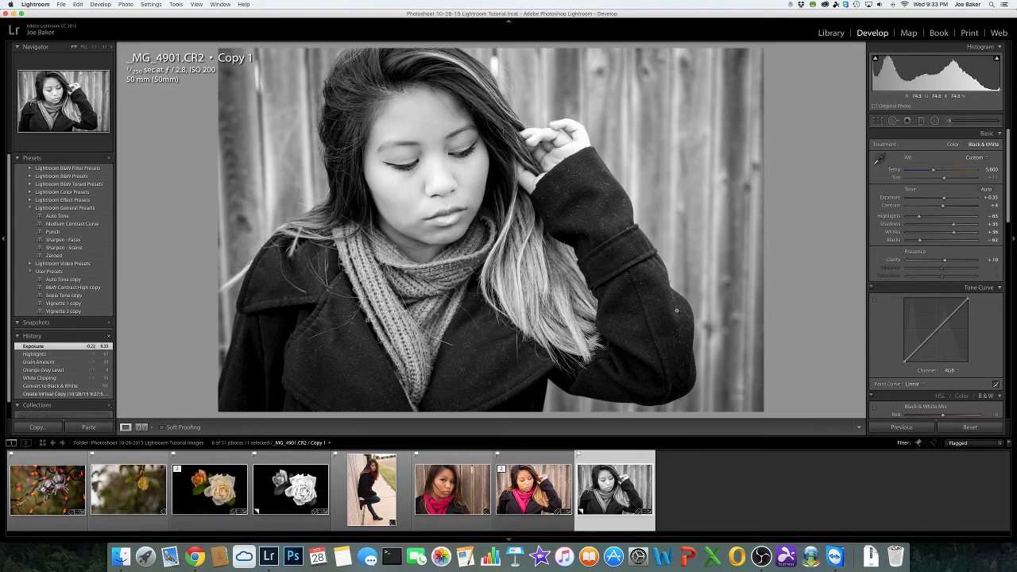
# - Open the export settings for the black-and-white copy and review its export location, subfolder and file naming options
pyautogui.rightClick(644, 111)
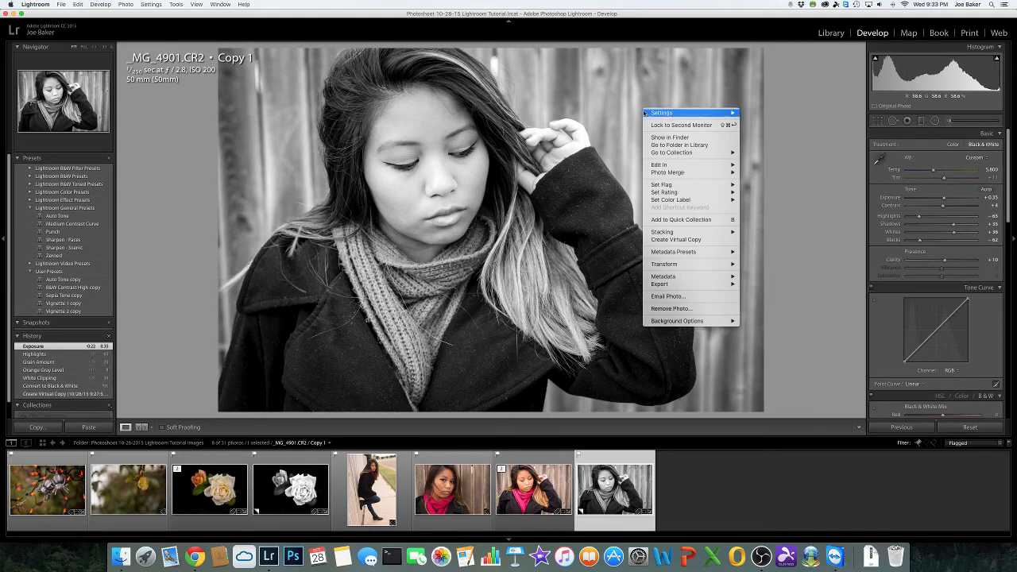
pyautogui.moveTo(693, 284)
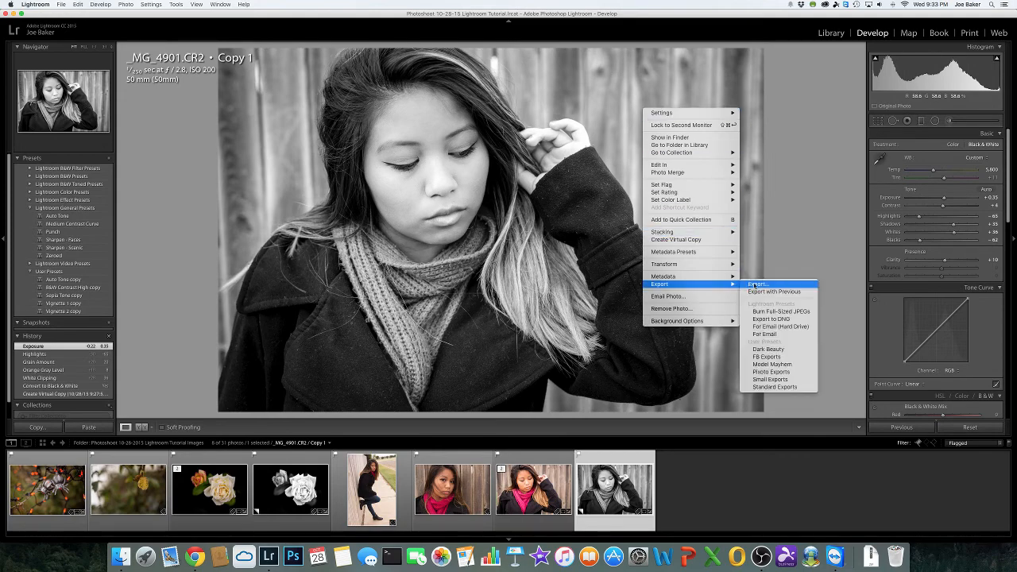
pyautogui.click(758, 283)
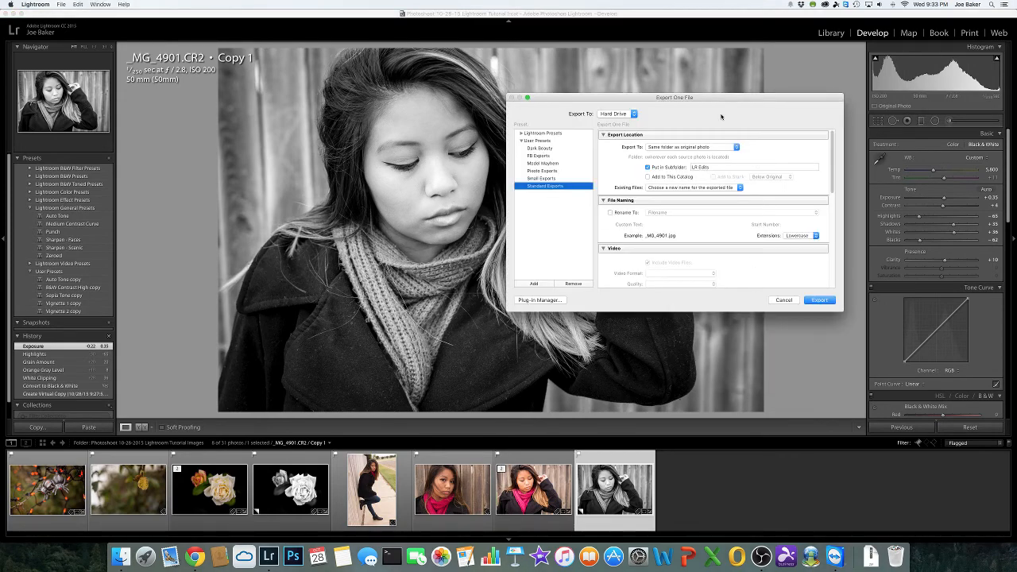
pyautogui.moveTo(721, 98); pyautogui.dragTo(663, 87)
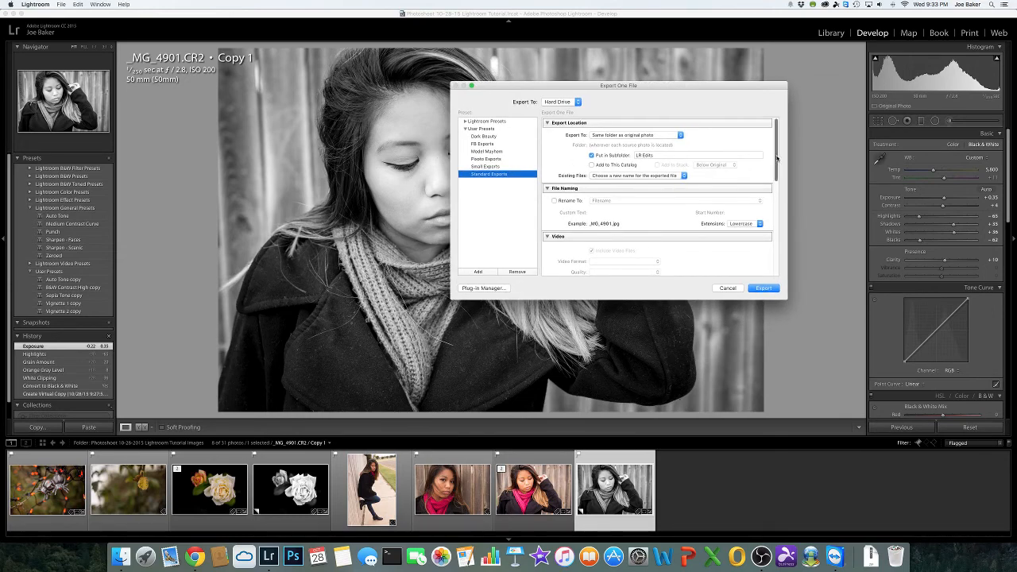
pyautogui.moveTo(776, 143)
pyautogui.mouseDown()
pyautogui.moveTo(784, 247)
pyautogui.moveTo(783, 133)
pyautogui.mouseUp()
# - Switch to Finder and open the LR Edits subfolder in the engagement photoshoot folder dated 7-18-2015
pyautogui.click(121, 558)
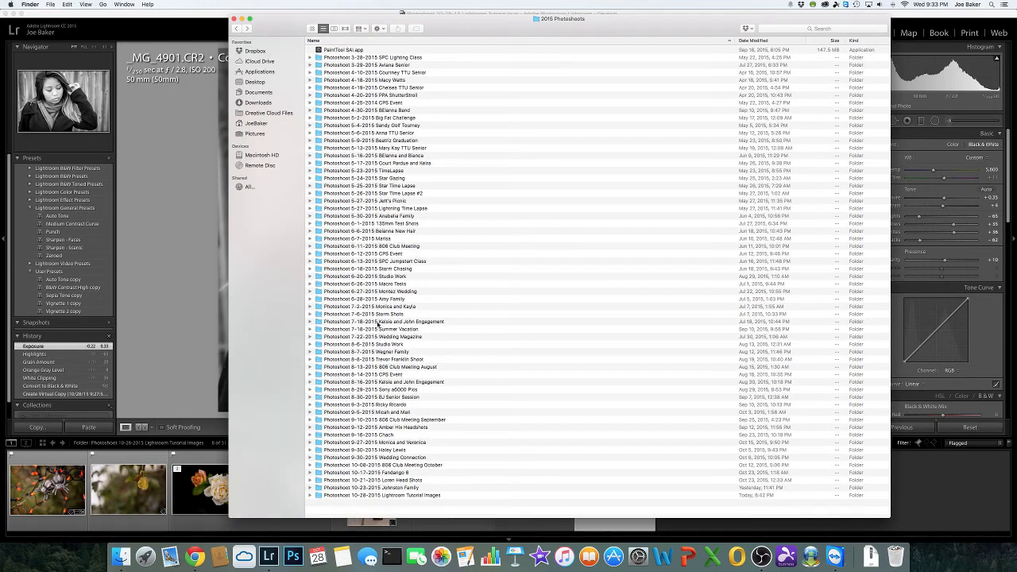
pyautogui.click(378, 322)
pyautogui.doubleClick(379, 322)
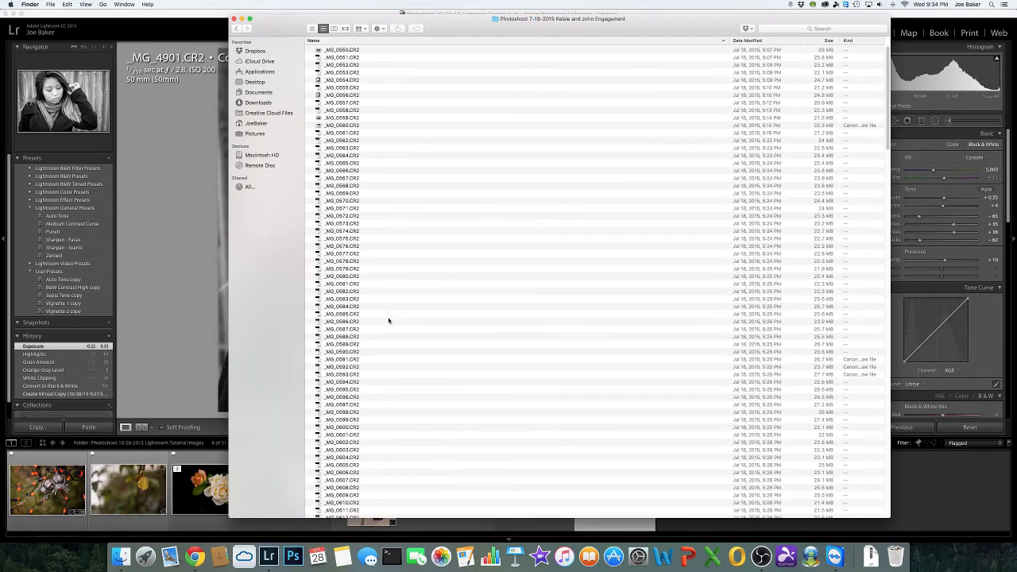
pyautogui.scroll(-10, 461, 268)
pyautogui.scroll(-15, 461, 268)
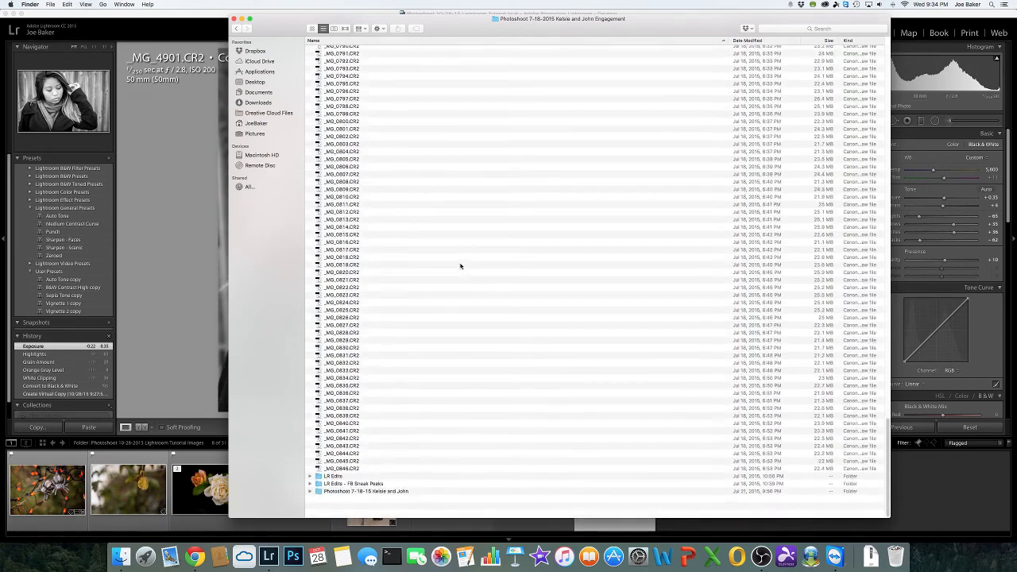
pyautogui.doubleClick(340, 500)
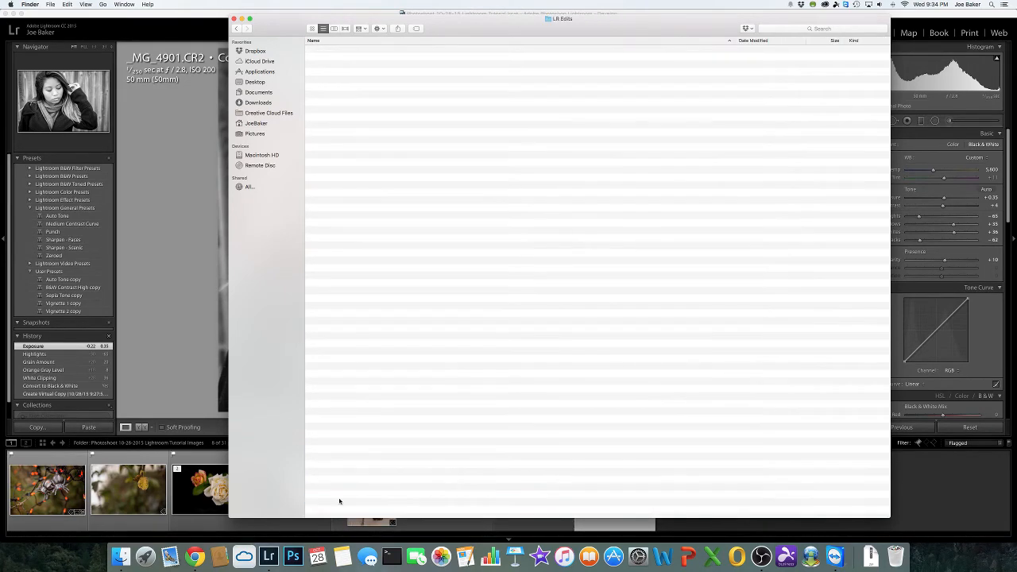
# - Look through the exported JPEG files in the LR Edits folder and close the Finder window
pyautogui.scroll(-5, 460, 226)
pyautogui.scroll(-10, 459, 226)
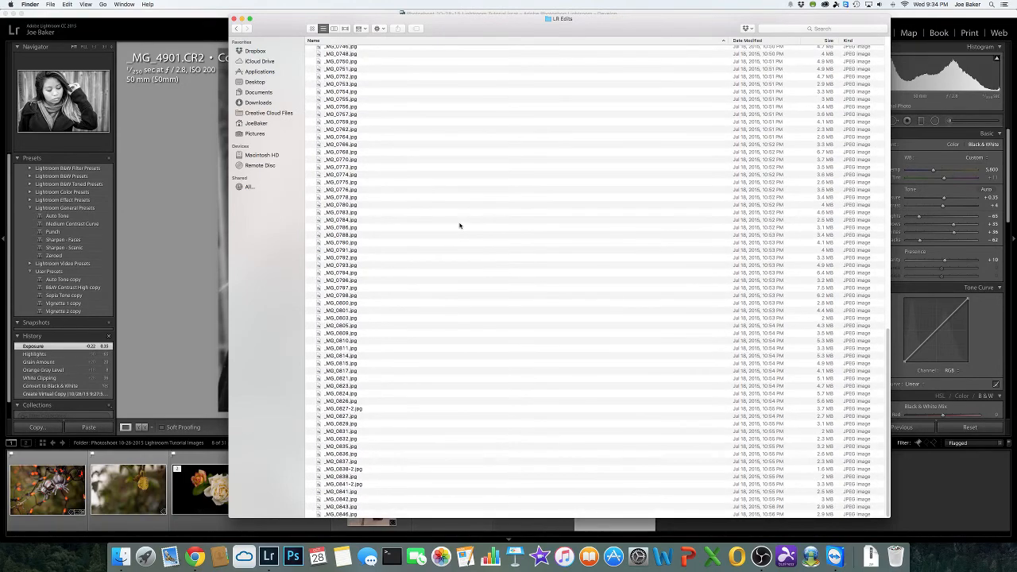
pyautogui.scroll(15, 459, 226)
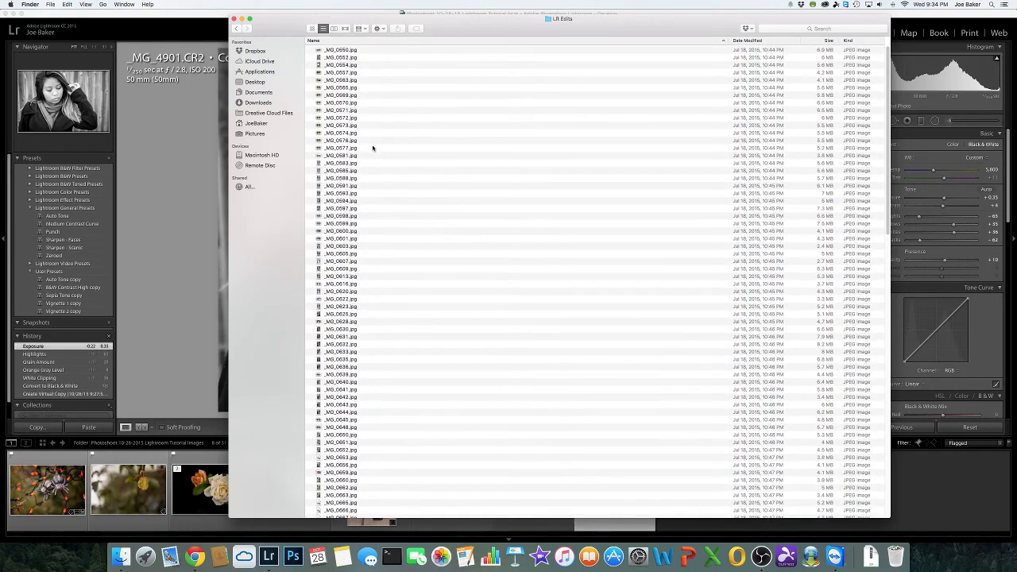
pyautogui.scroll(-10, 459, 377)
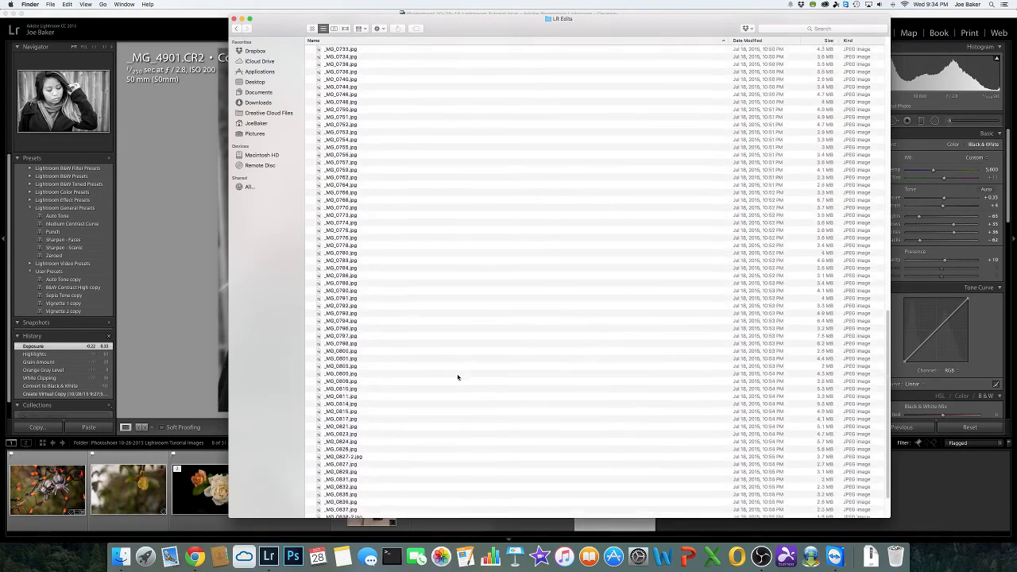
pyautogui.scroll(-3, 458, 377)
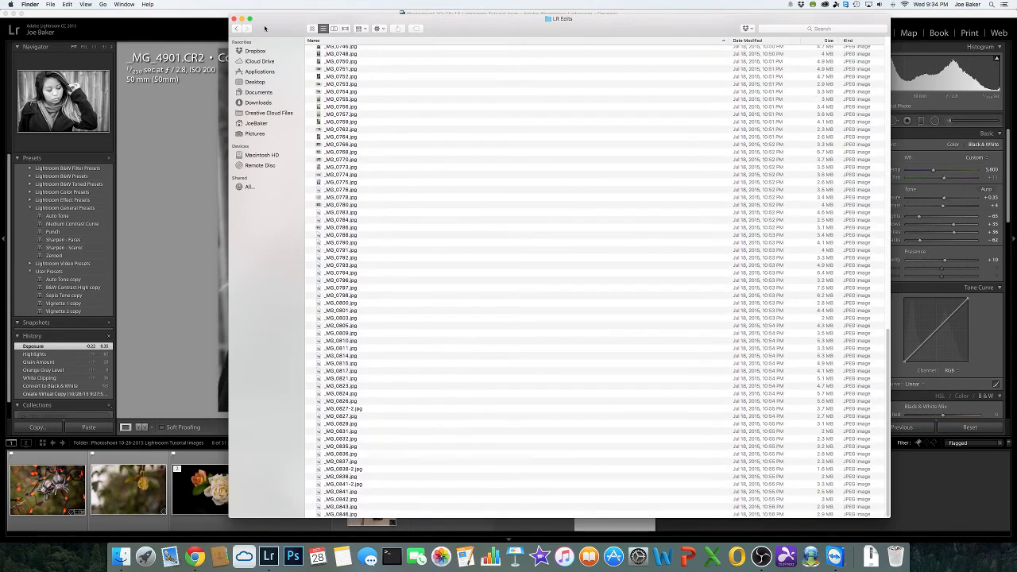
pyautogui.click(233, 18)
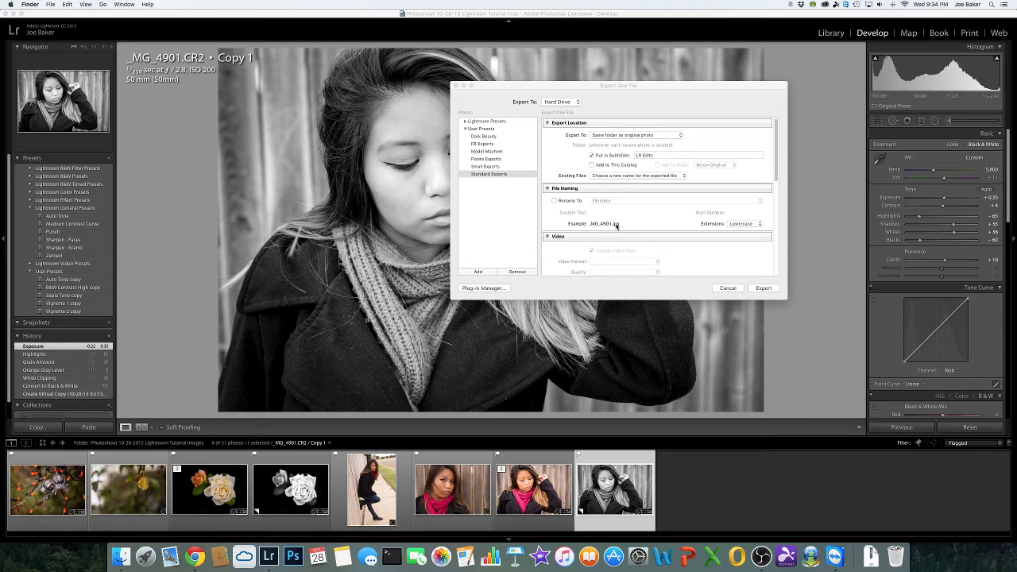
# - Review the extension case, file settings and image sizing for export, comparing the FB Exports preset with Standard Exports and ending on Standard Exports
pyautogui.click(760, 224)
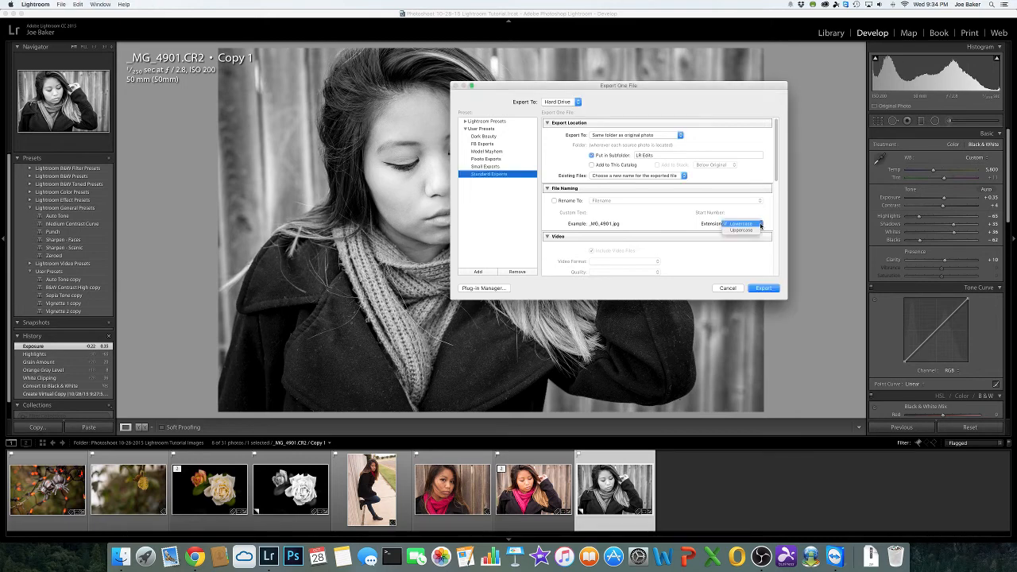
pyautogui.click(760, 225)
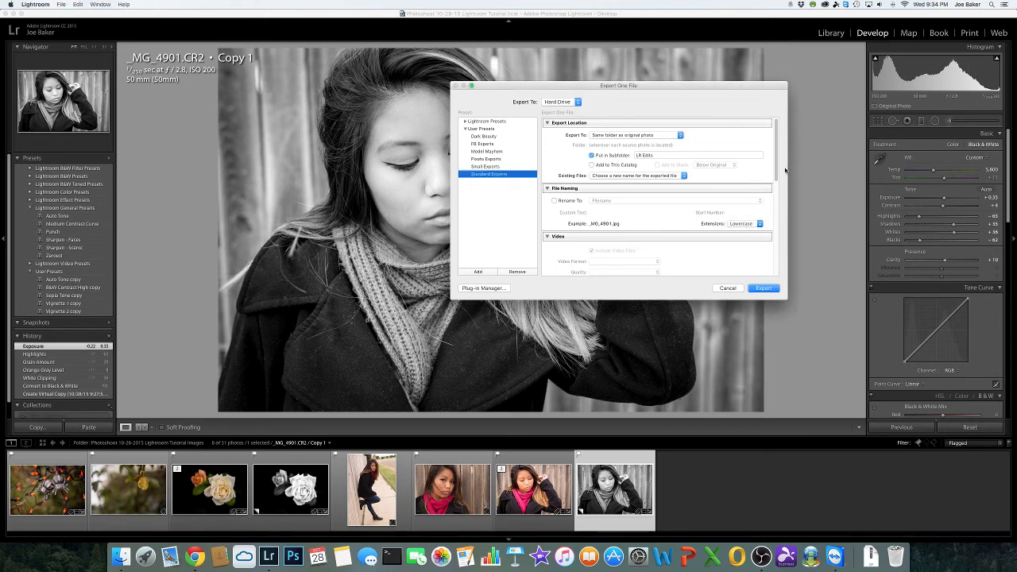
pyautogui.moveTo(777, 171); pyautogui.dragTo(764, 217)
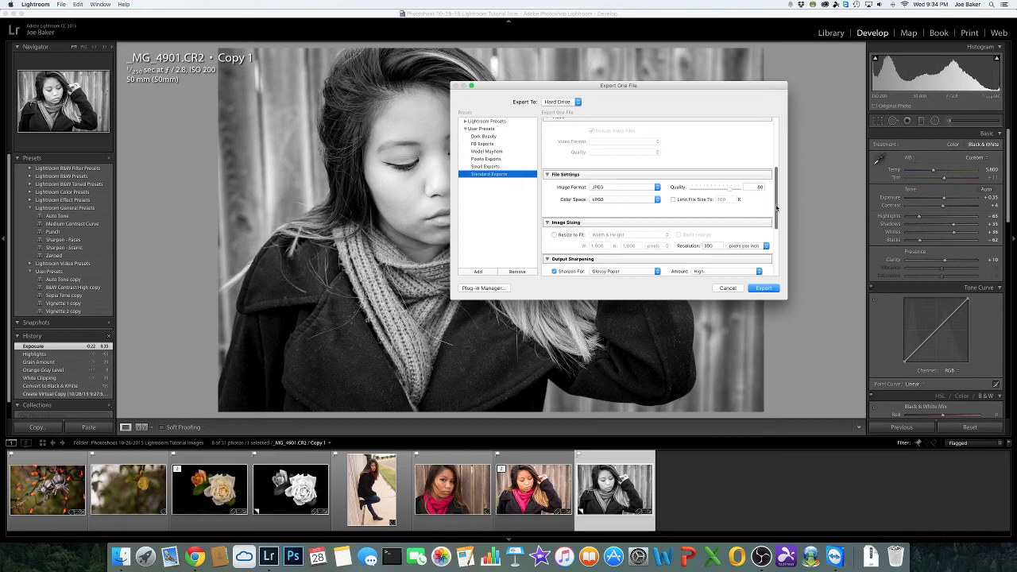
pyautogui.scroll(-3, 773, 226)
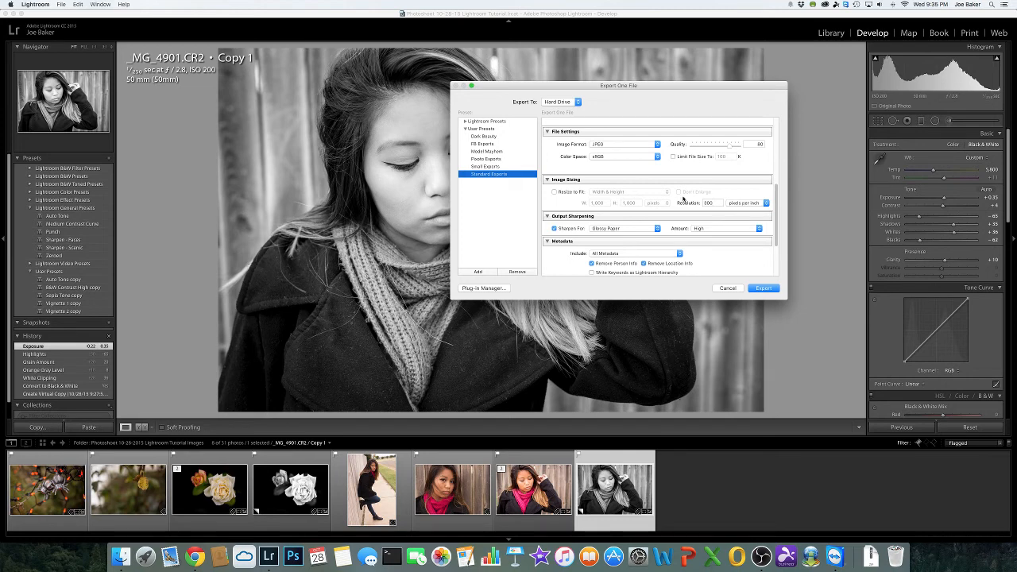
pyautogui.click(487, 145)
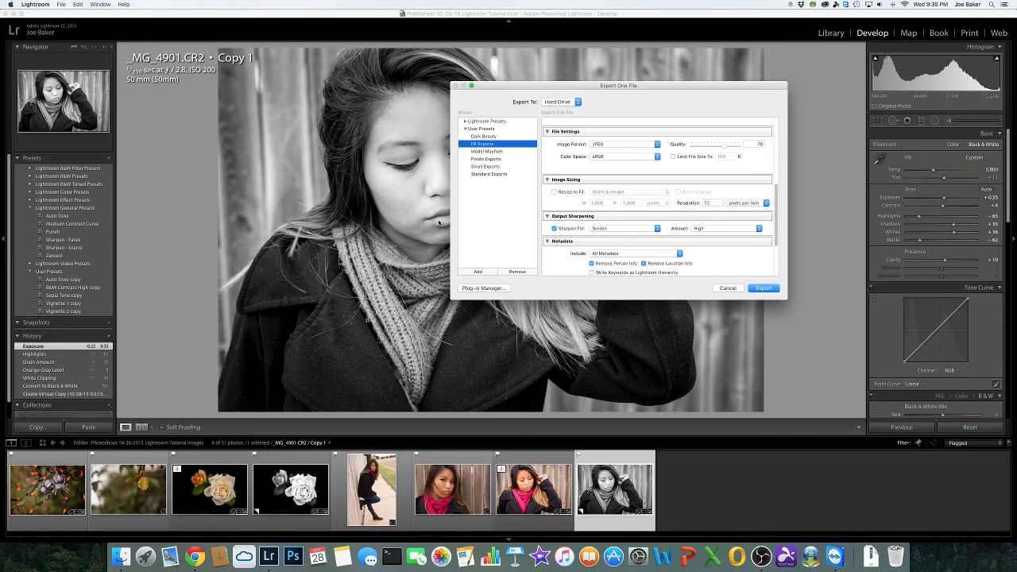
pyautogui.click(501, 174)
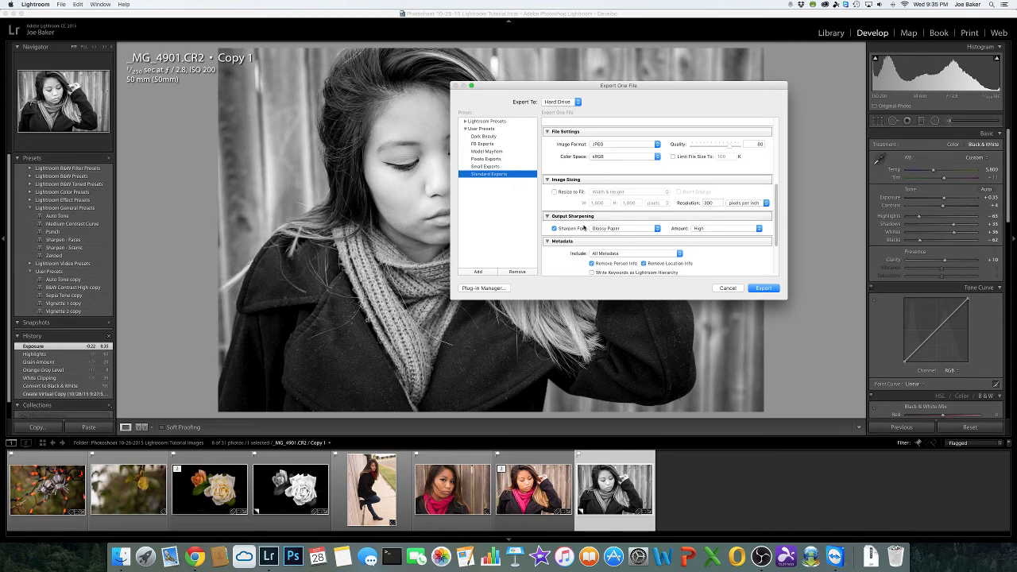
# - Enable the White Logo - Bottom Right watermark in the export settings and export the black-and-white portrait copy
pyautogui.scroll(-1, 571, 226)
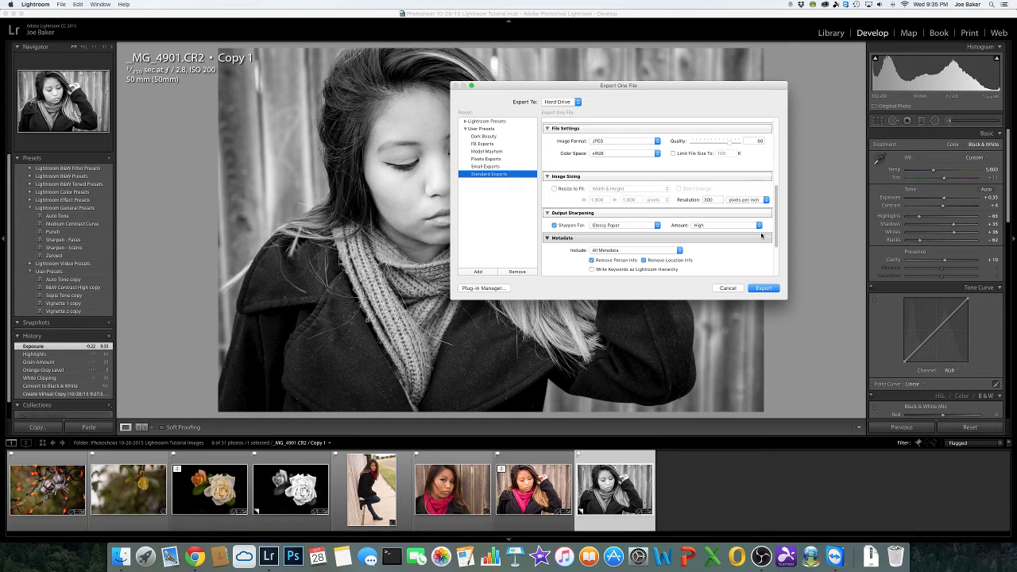
pyautogui.scroll(-4, 749, 242)
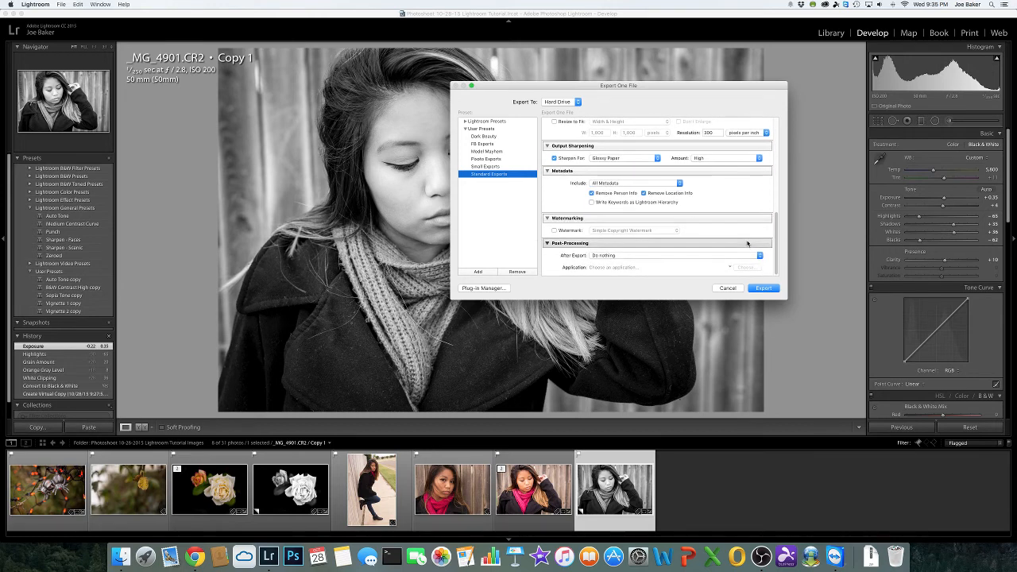
pyautogui.click(561, 231)
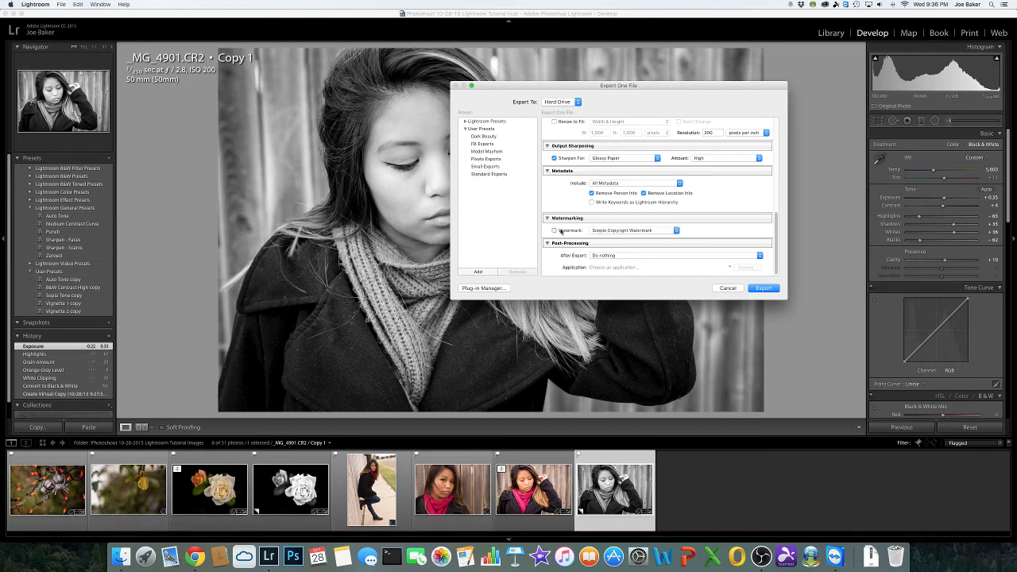
pyautogui.click(676, 230)
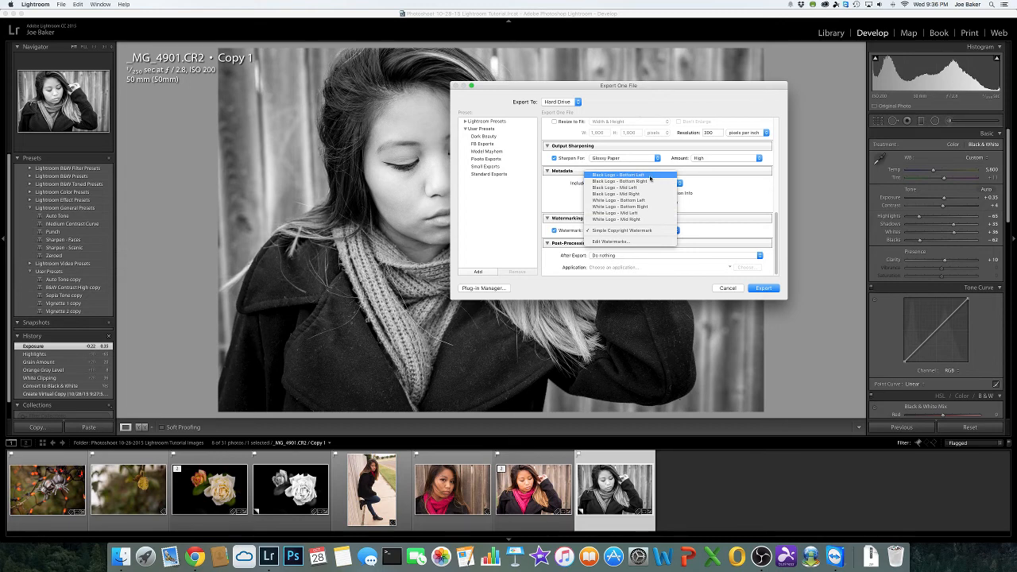
pyautogui.click(646, 207)
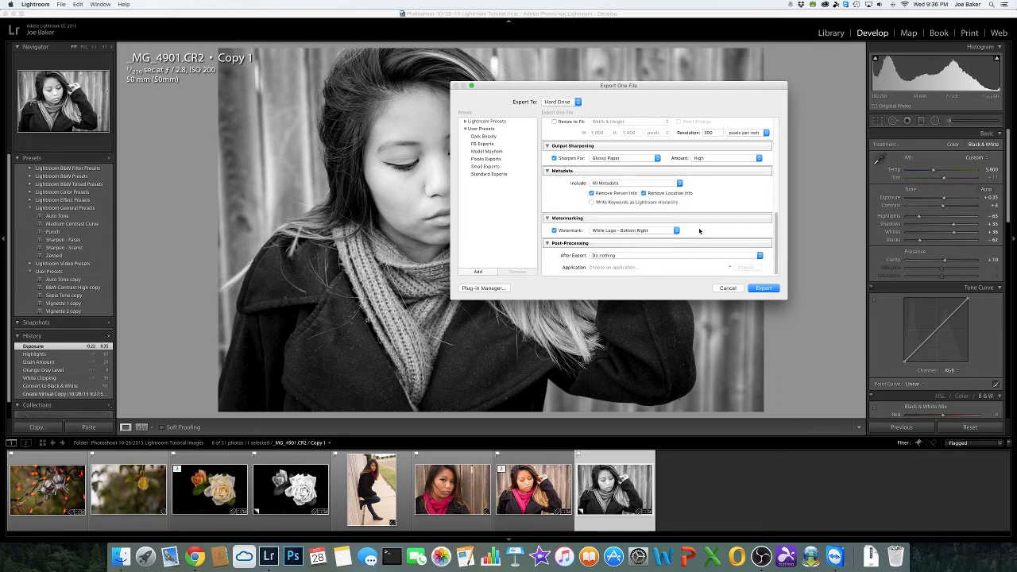
pyautogui.click(769, 289)
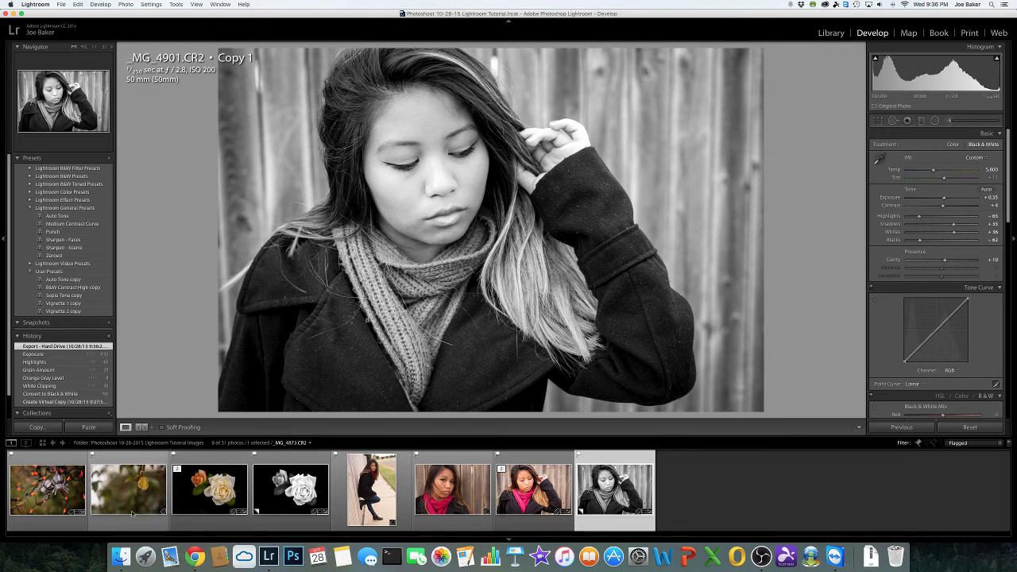
# - Switch to Finder and open Pictures, 2015 Photoshoots, Photoshoot 10-28-2015 Lightroom Tutorial Images, and its LR Edits subfolder, enlarging the window
pyautogui.click(119, 557)
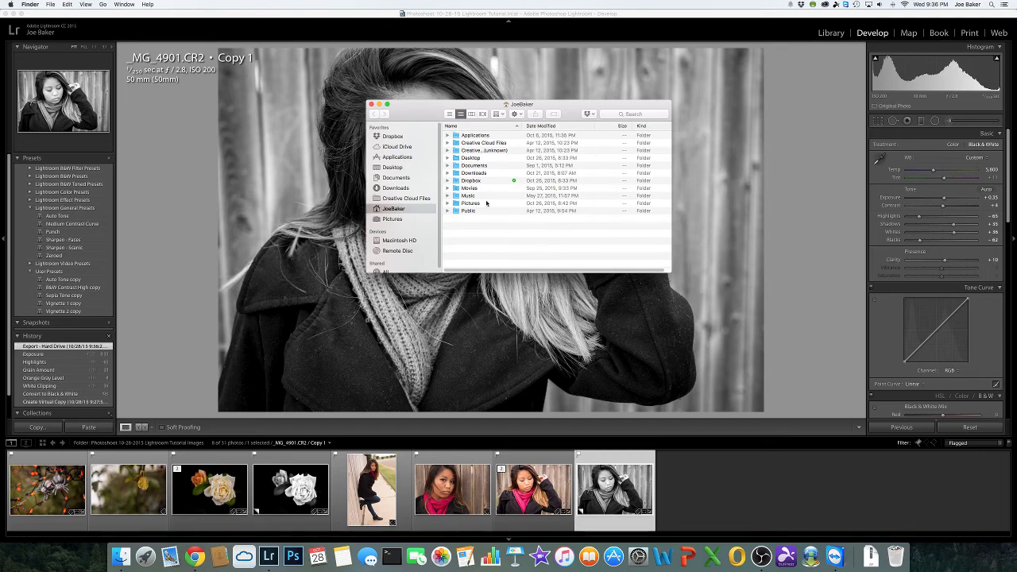
pyautogui.click(468, 204)
pyautogui.doubleClick(468, 204)
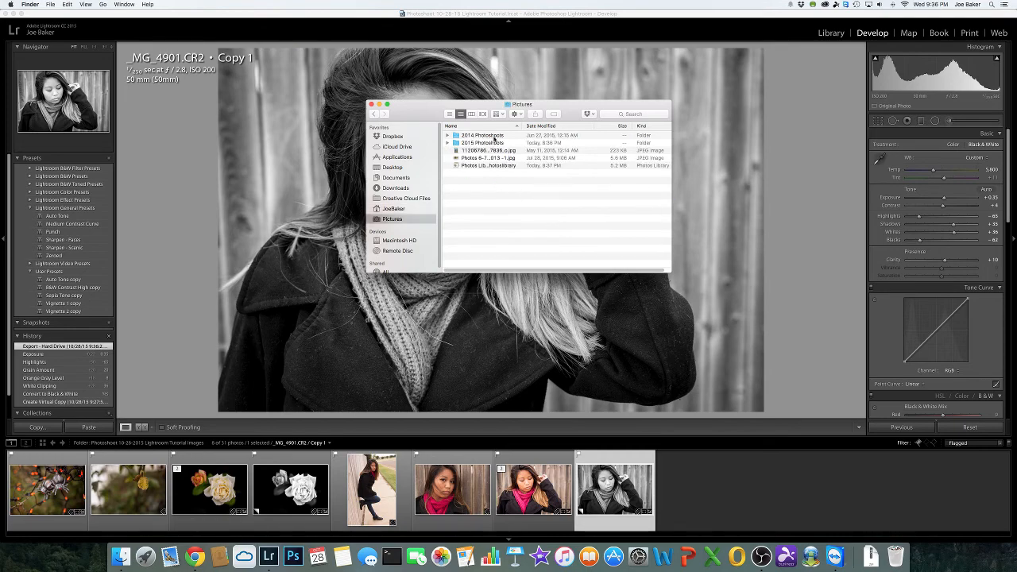
pyautogui.click(492, 146)
pyautogui.doubleClick(492, 146)
pyautogui.scroll(-10, 557, 206)
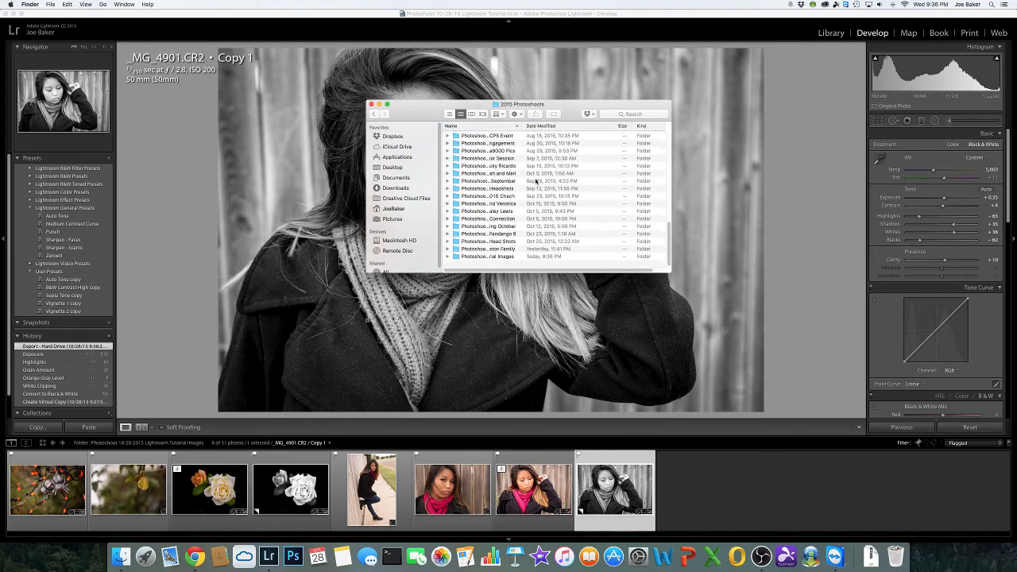
pyautogui.moveTo(663, 273); pyautogui.dragTo(808, 372)
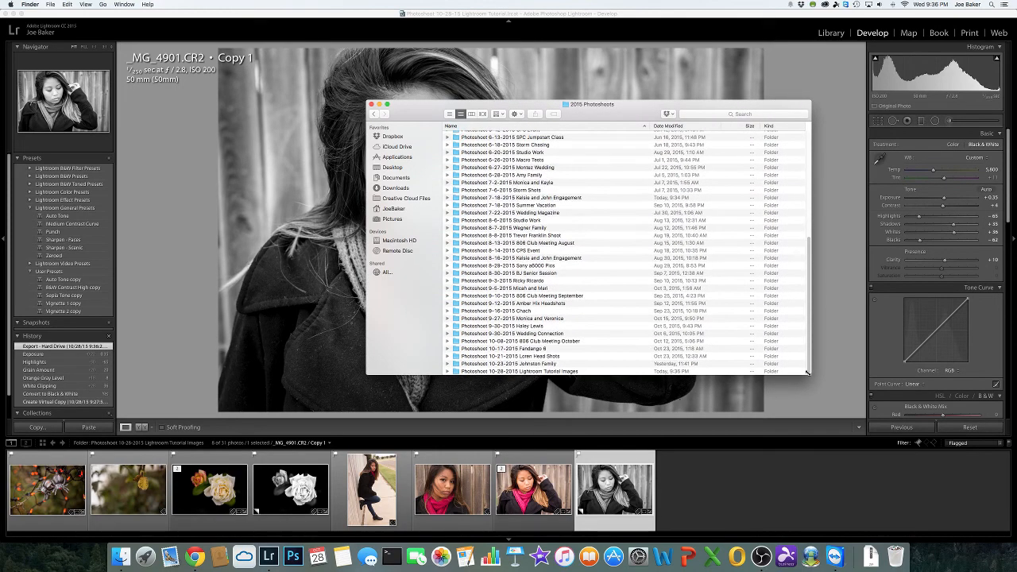
pyautogui.doubleClick(548, 373)
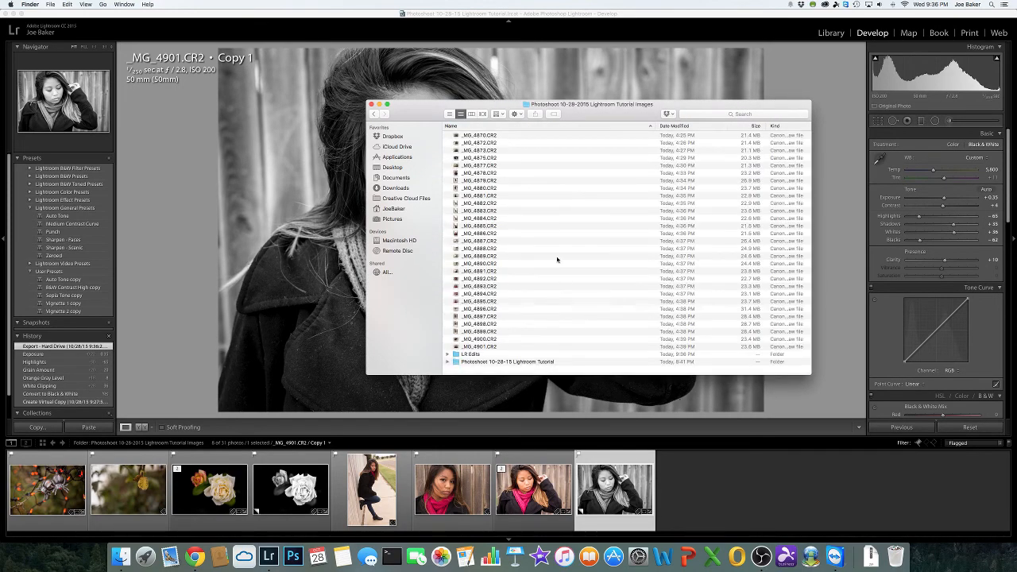
pyautogui.doubleClick(475, 356)
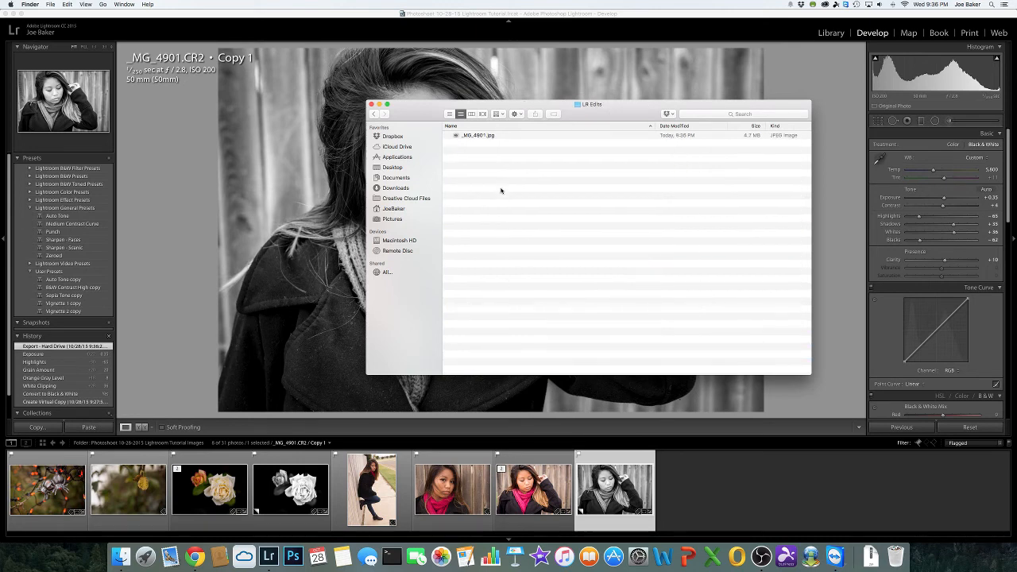
# - Open the exported _MG_4901.jpg to check its watermark, and close the image and the Finder window
pyautogui.click(483, 137)
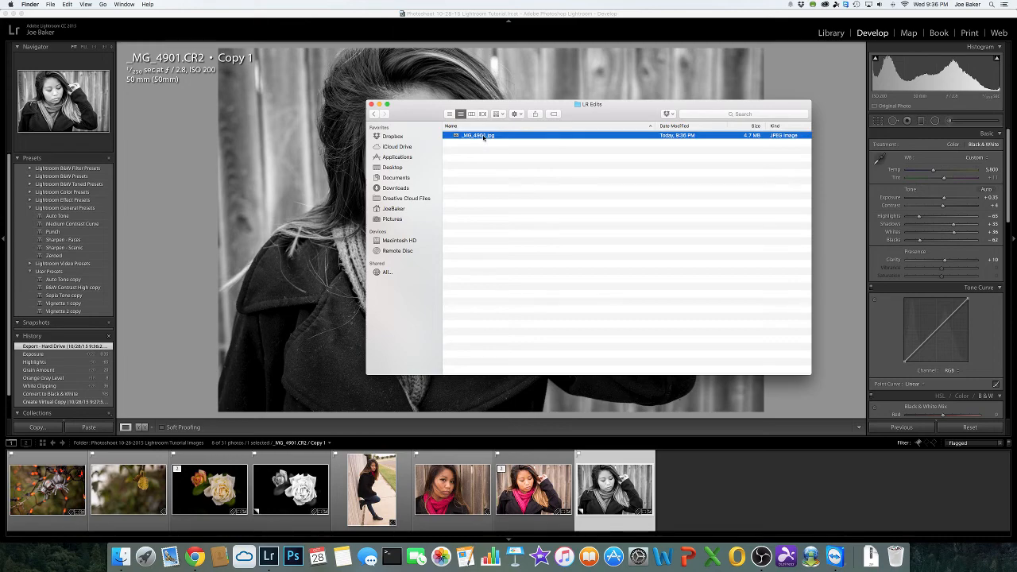
pyautogui.doubleClick(483, 137)
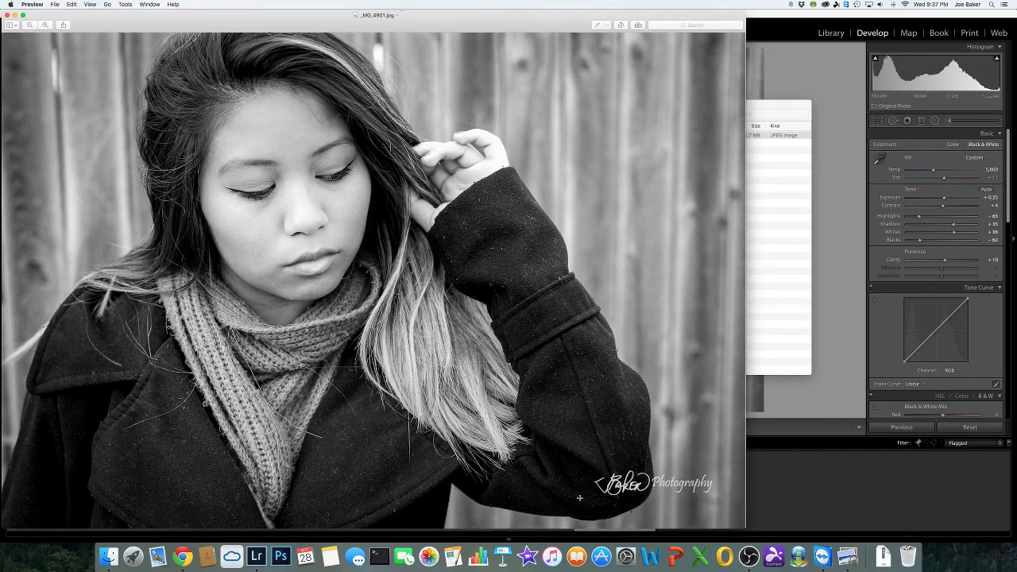
pyautogui.click(7, 15)
pyautogui.click(466, 140)
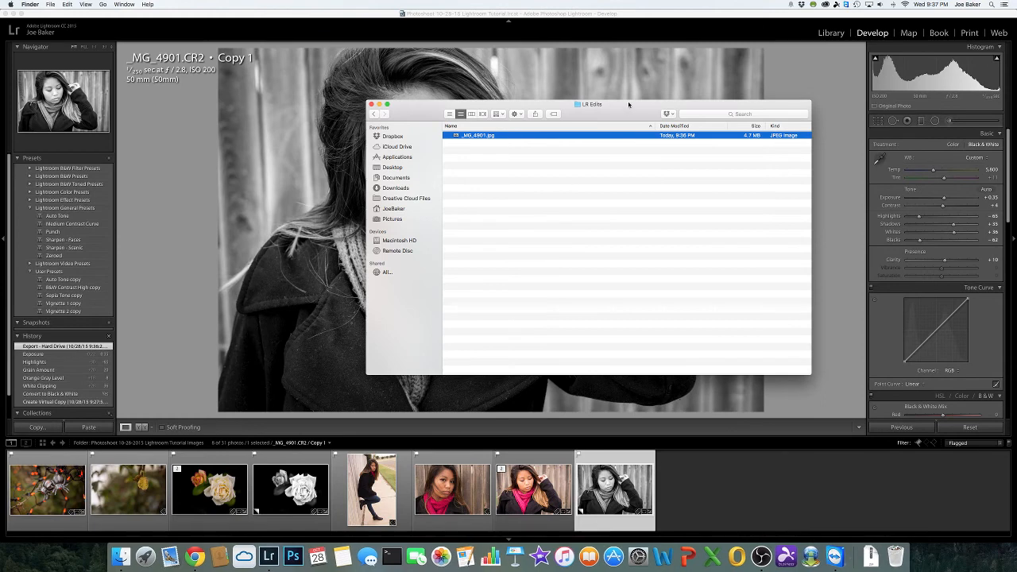
pyautogui.click(371, 105)
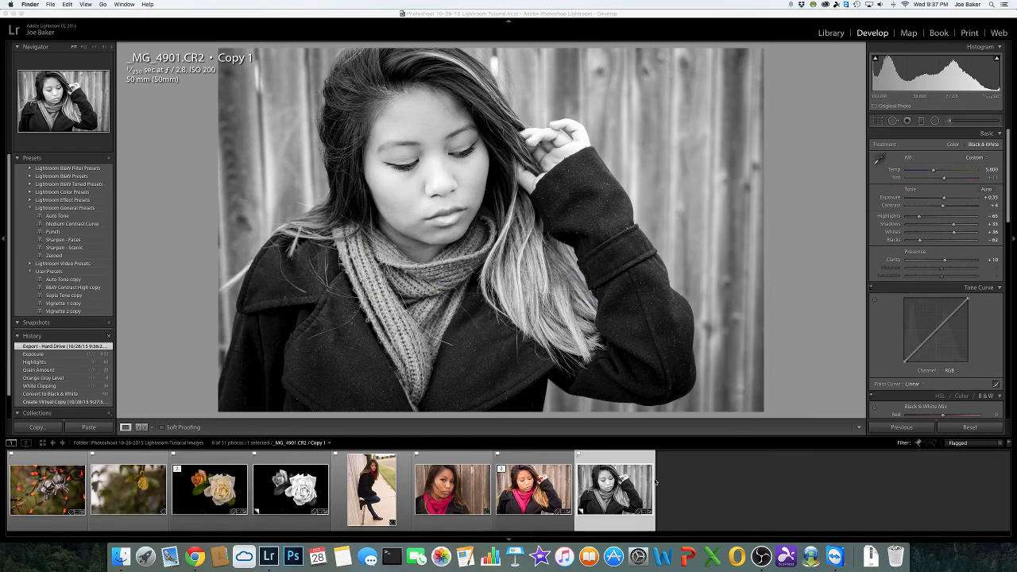
# - Select the black-and-white rose copy, the color rose and the spider photo together, and open the export settings for them
pyautogui.click(283, 492)
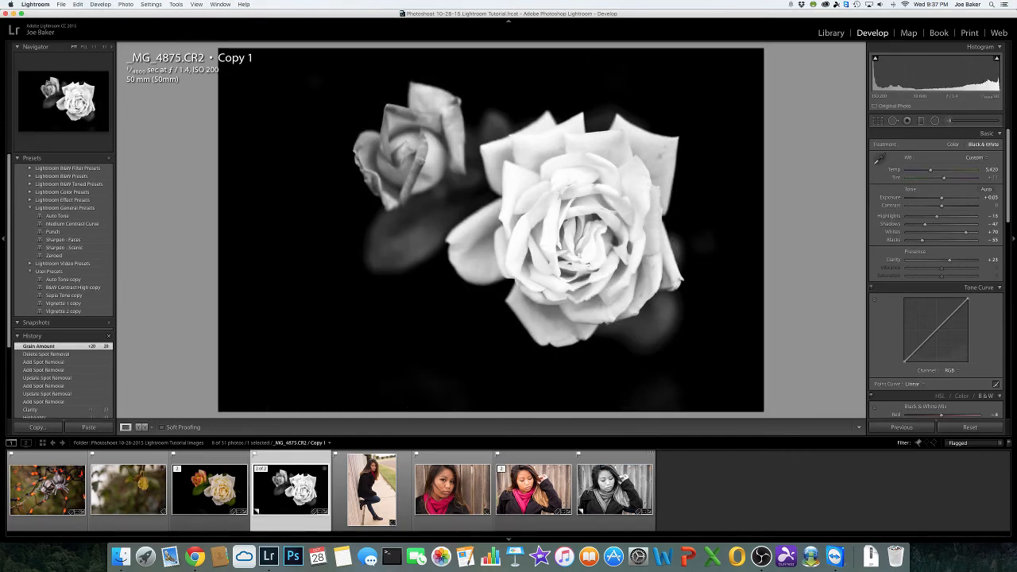
pyautogui.keyDown('super'); pyautogui.click(230, 467); pyautogui.keyUp('super')
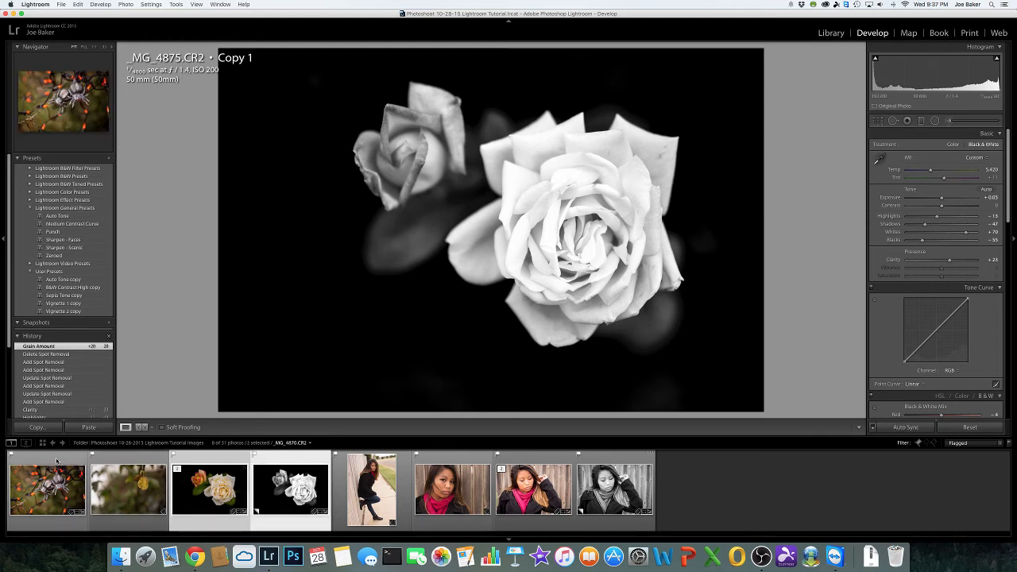
pyautogui.keyDown('super'); pyautogui.click(48, 489); pyautogui.keyUp('super')
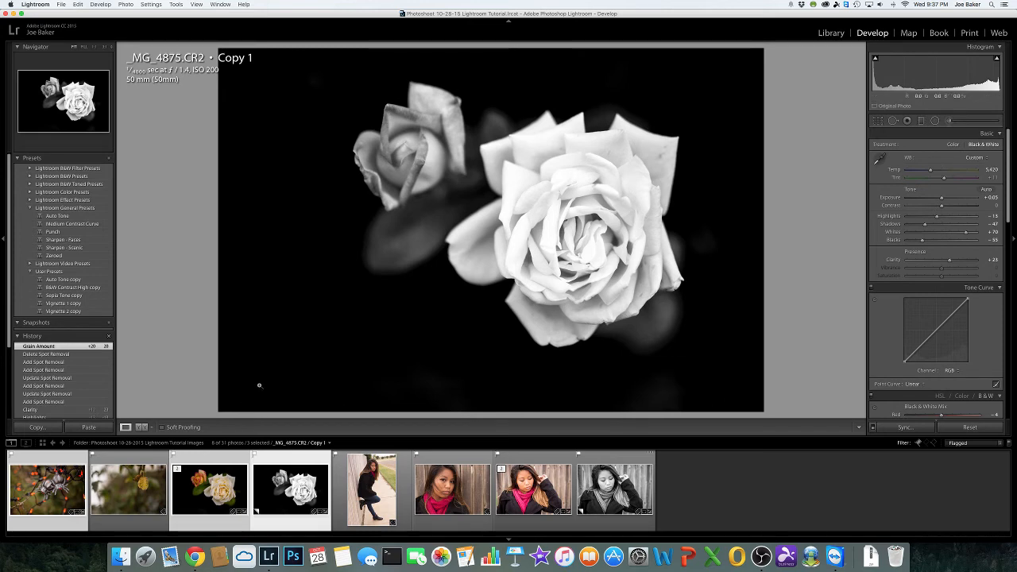
pyautogui.rightClick(720, 104)
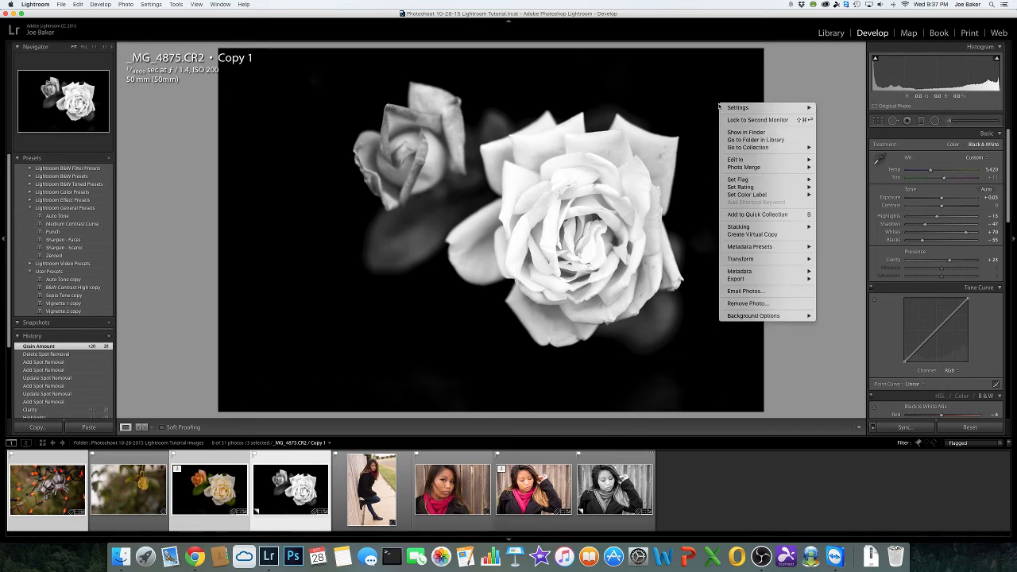
pyautogui.moveTo(787, 279)
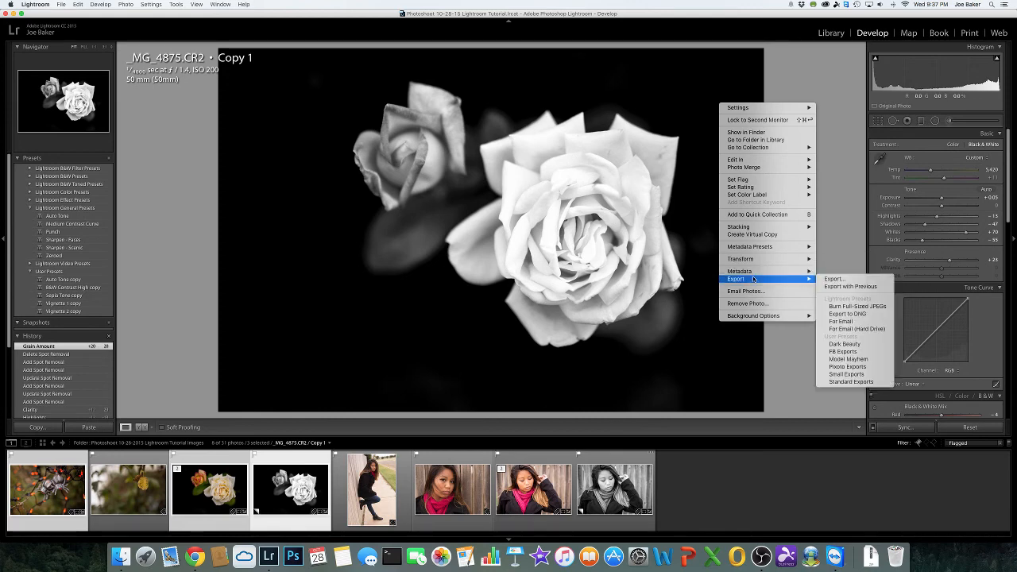
pyautogui.click(847, 280)
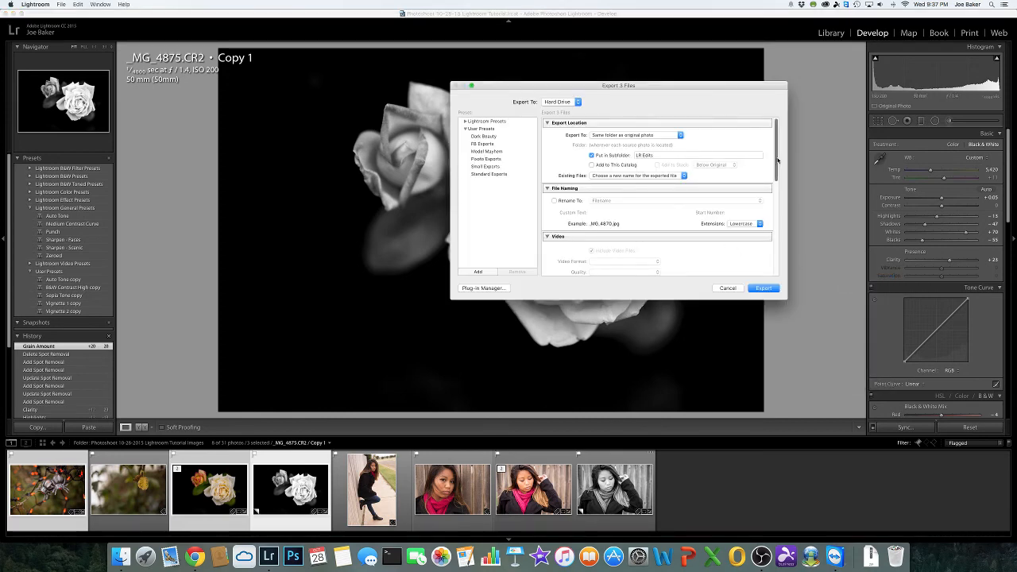
# - Change the export watermark to White Logo - Bottom Left and export the three selected photos
pyautogui.scroll(-1, 778, 165)
pyautogui.scroll(-10, 777, 165)
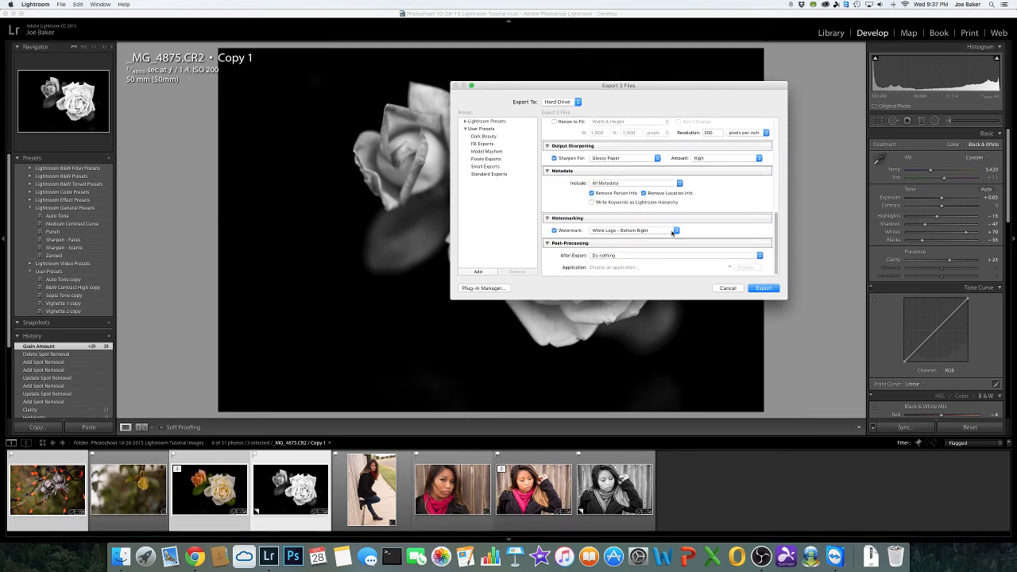
pyautogui.click(674, 230)
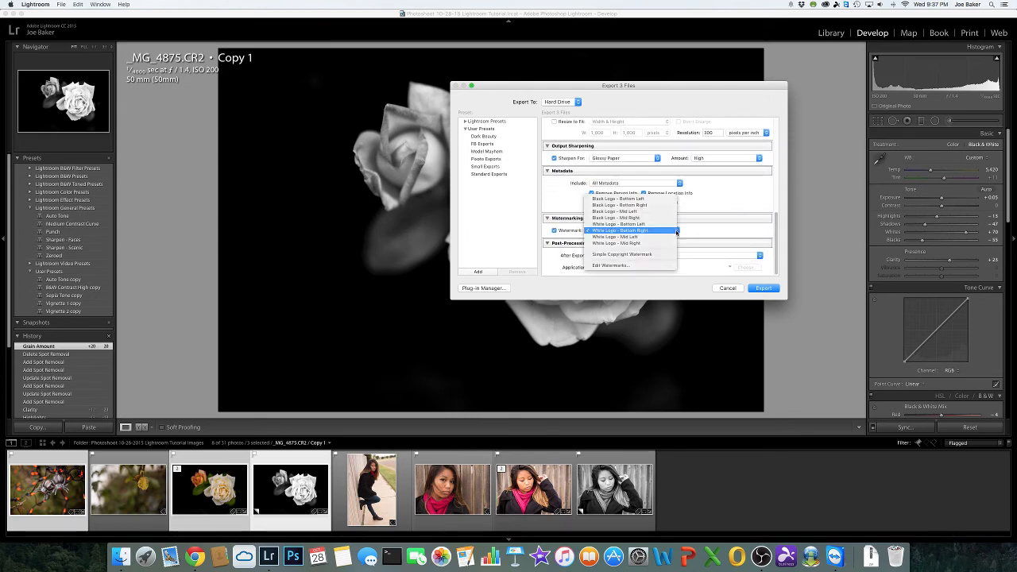
pyautogui.click(655, 225)
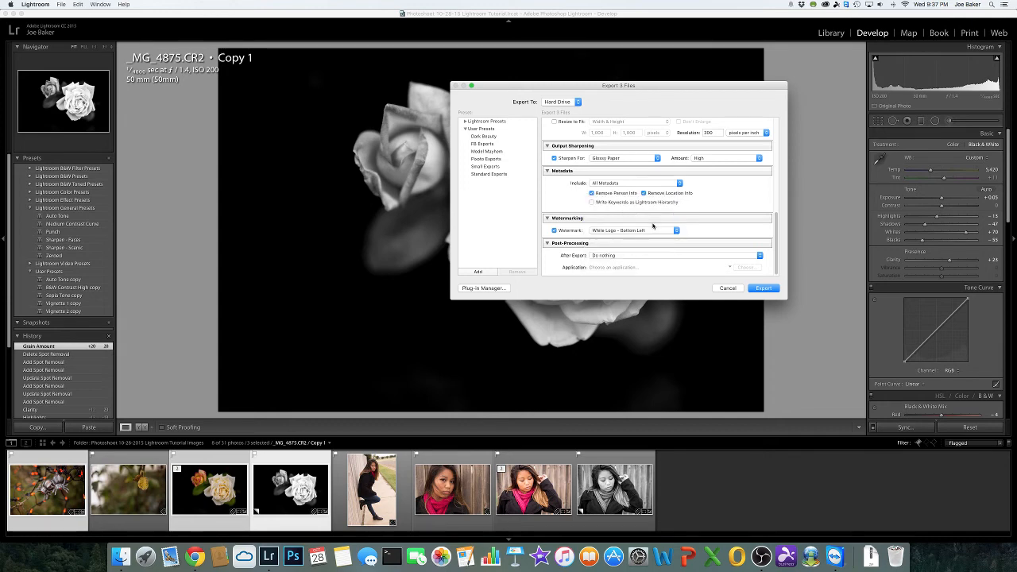
pyautogui.click(768, 288)
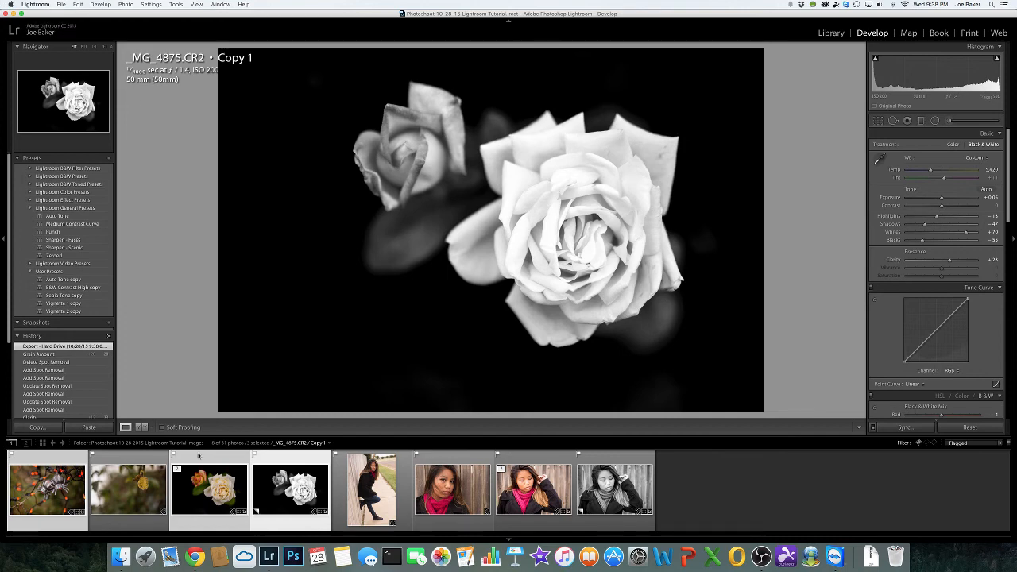
# - Switch to Finder and open Pictures, 2015 Photoshoots, Photoshoot 10-28-2015 Lightroom Tutorial Images, and its LR Edits subfolder
pyautogui.click(121, 556)
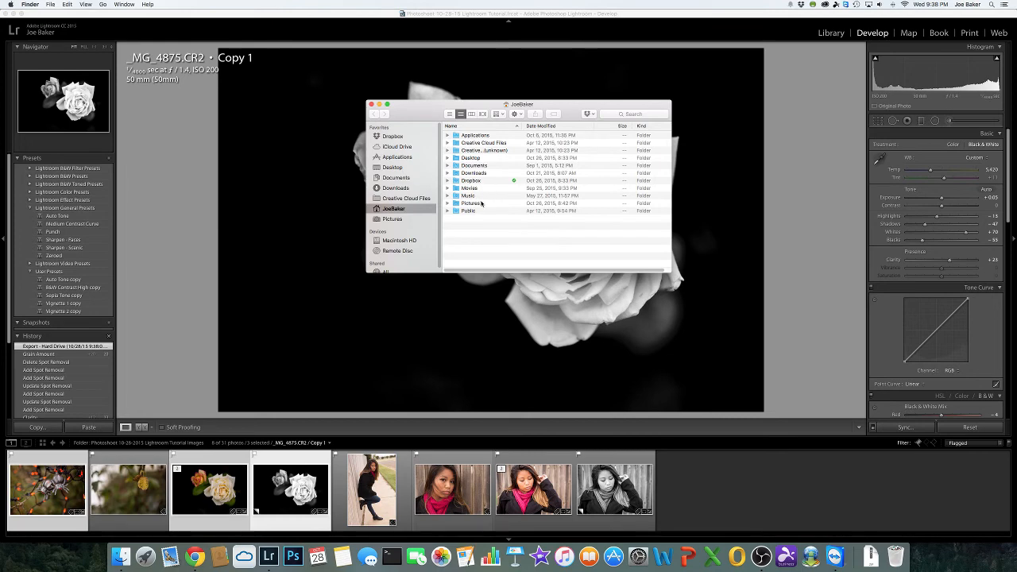
pyautogui.click(472, 204)
pyautogui.doubleClick(472, 206)
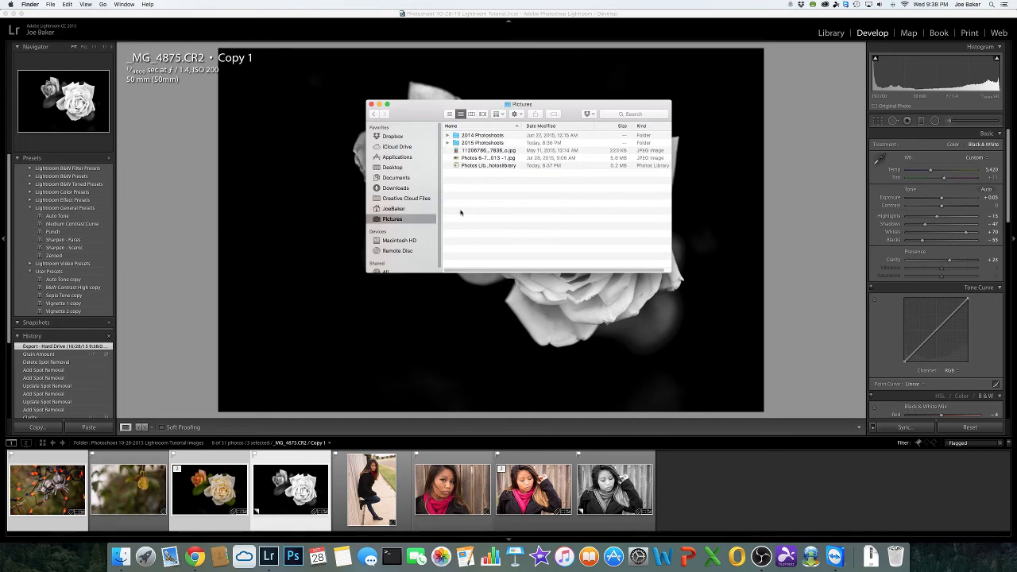
pyautogui.doubleClick(477, 143)
pyautogui.scroll(-5, 494, 207)
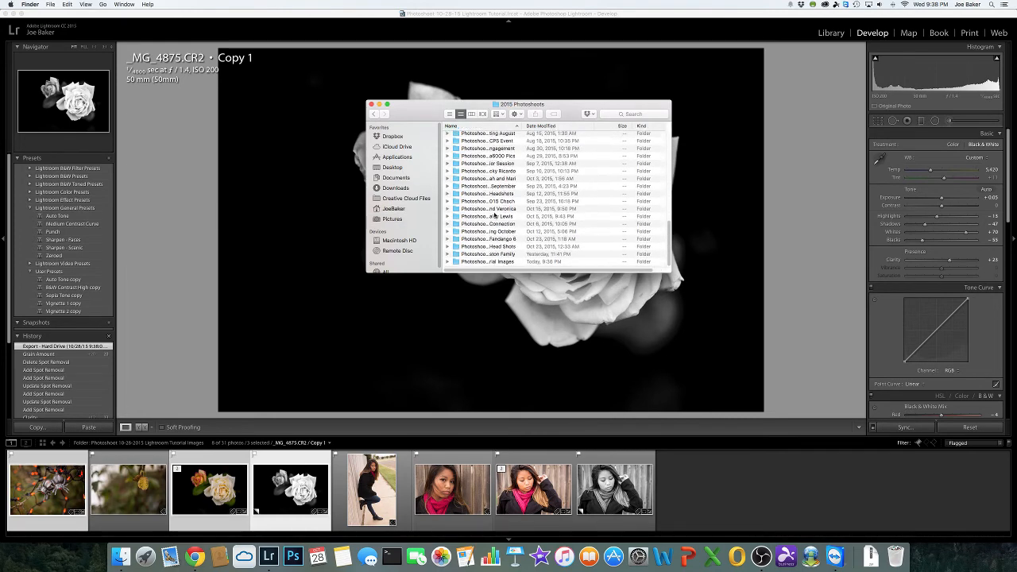
pyautogui.doubleClick(488, 262)
pyautogui.scroll(-5, 493, 206)
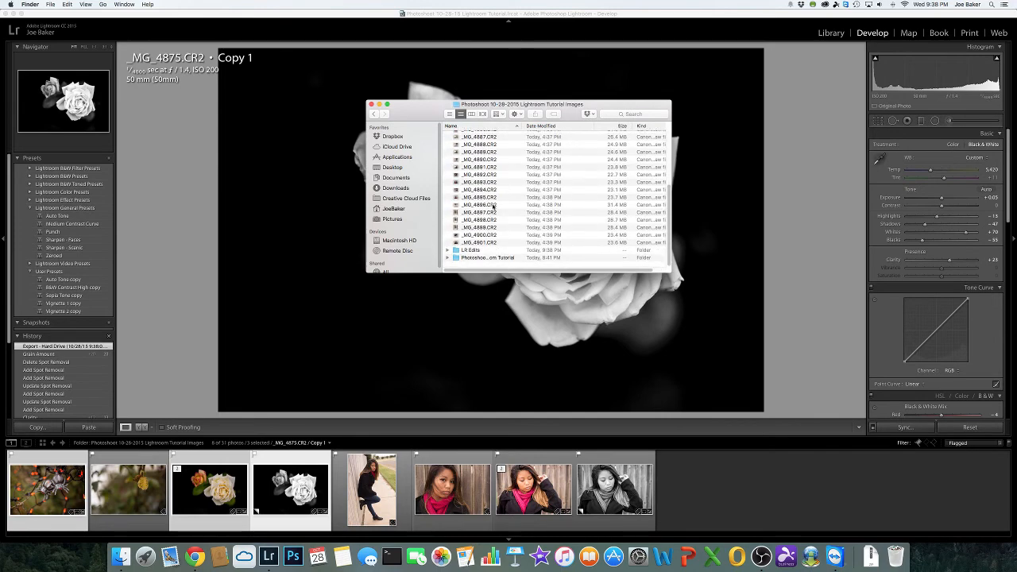
pyautogui.doubleClick(472, 251)
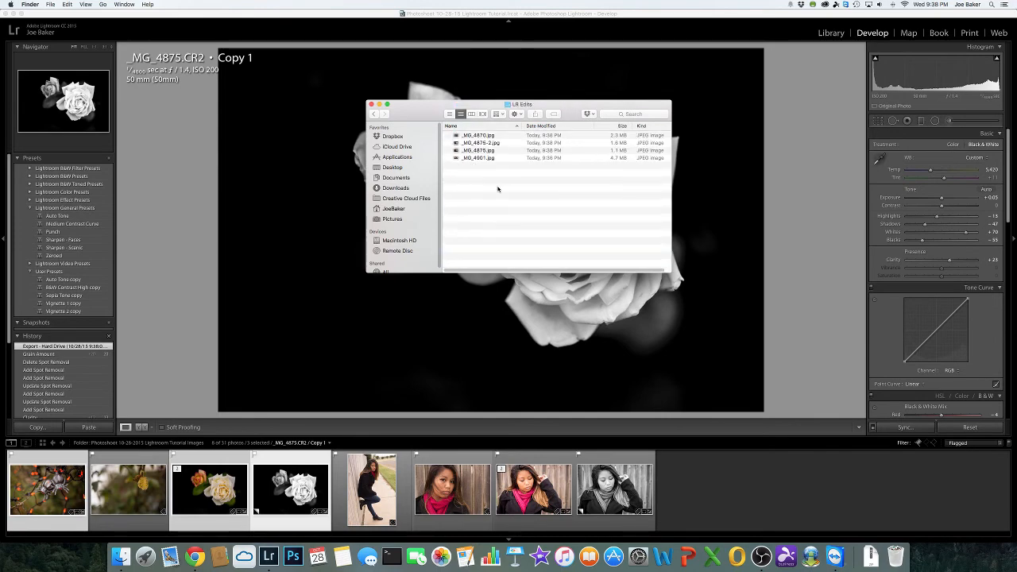
# - Show the exported files as icons, open _MG_4870.jpg to check its watermark, and close the image and the Finder window
pyautogui.click(450, 114)
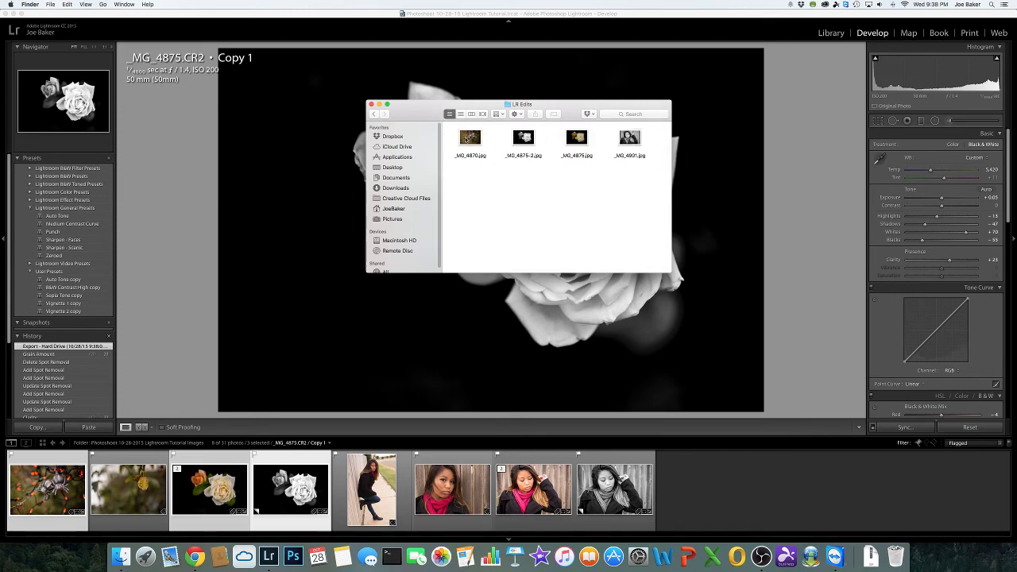
pyautogui.doubleClick(468, 139)
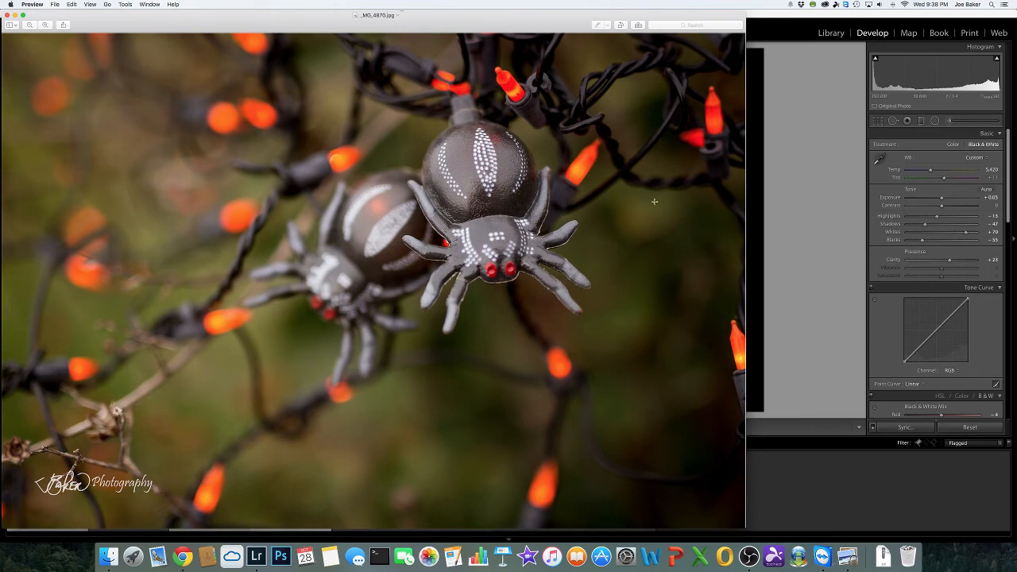
pyautogui.click(8, 16)
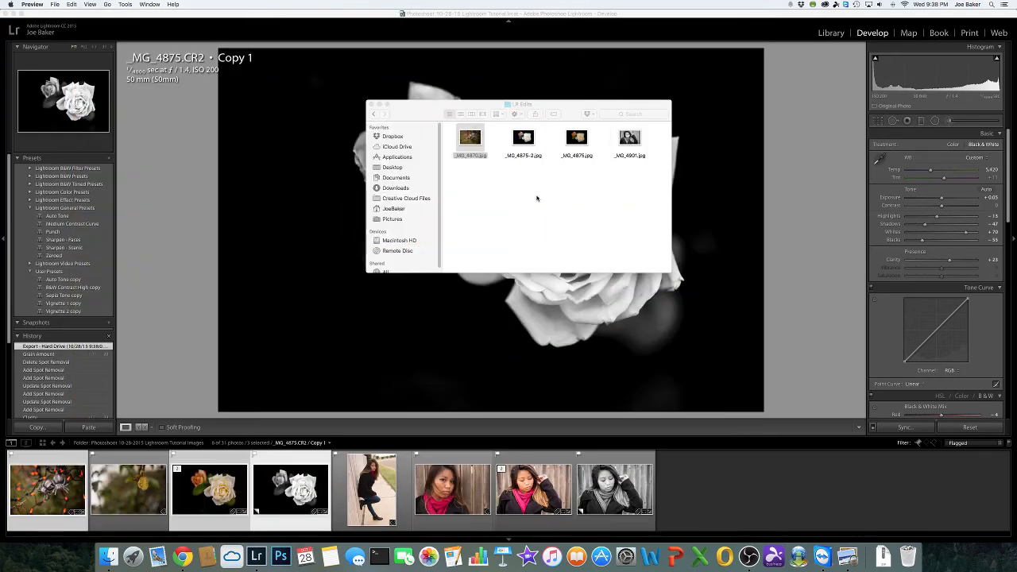
pyautogui.click(370, 105)
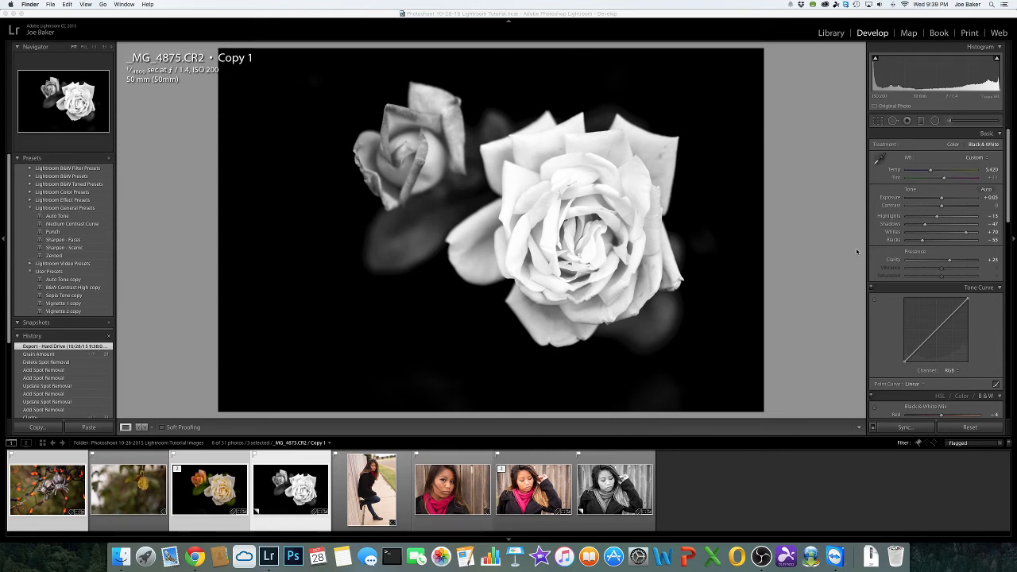
# - Select the full-length portrait _MG_4880.CR2 and straighten it with a crop angle of 0.20
pyautogui.click(458, 481)
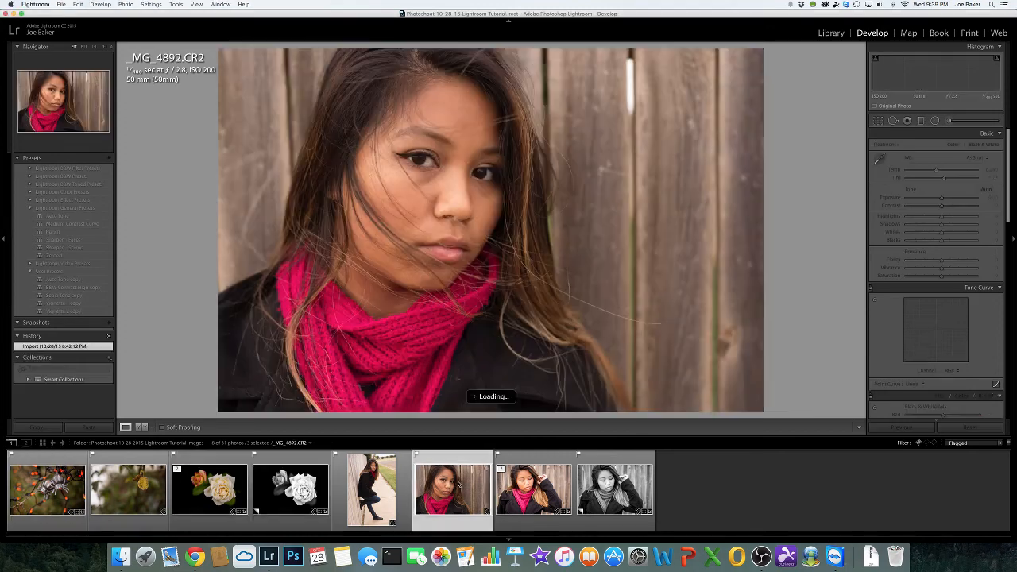
pyautogui.click(390, 482)
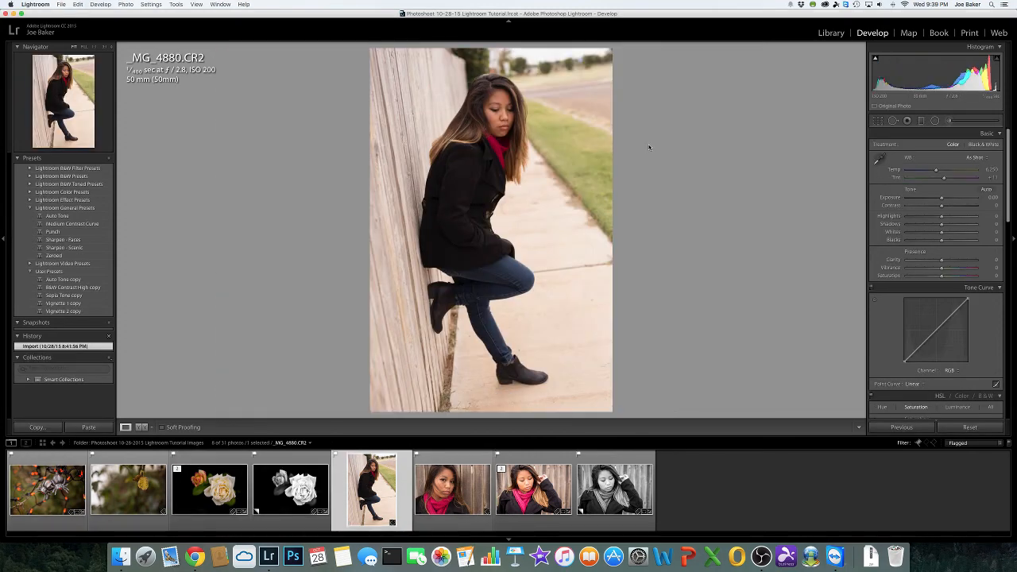
pyautogui.click(878, 120)
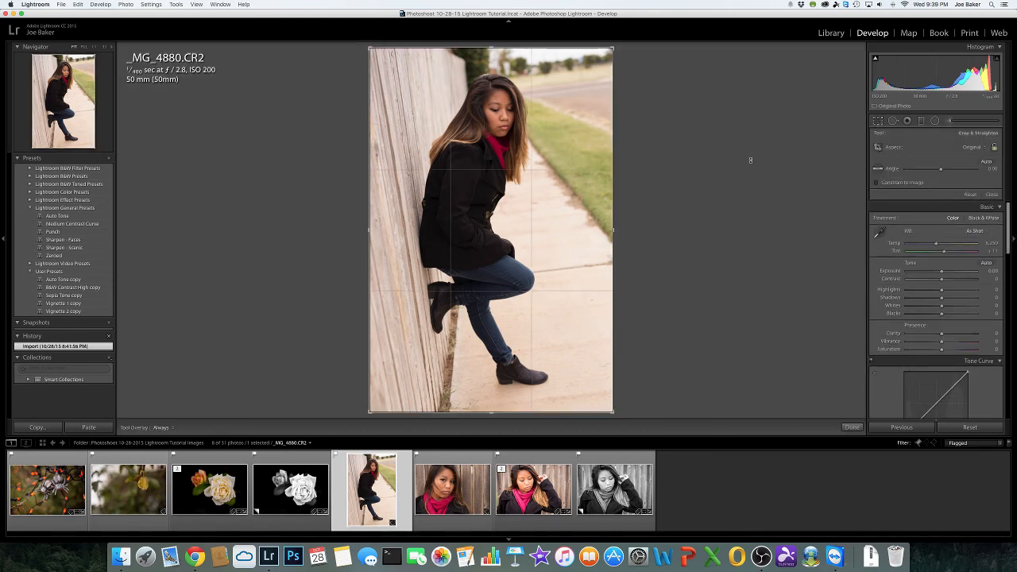
pyautogui.moveTo(749, 156)
pyautogui.mouseDown()
pyautogui.moveTo(752, 171)
pyautogui.moveTo(746, 151)
pyautogui.moveTo(752, 156)
pyautogui.moveTo(742, 156)
pyautogui.mouseUp()
pyautogui.click(852, 428)
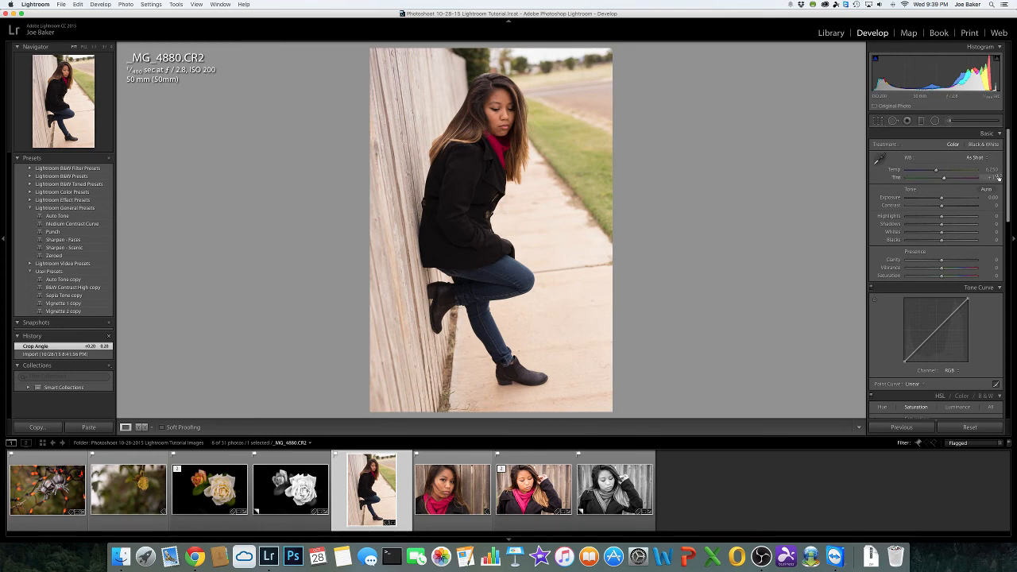
# - Try the Daylight white balance on the full-length portrait, and set it to Cloudy
pyautogui.click(978, 159)
pyautogui.click(970, 163)
pyautogui.click(969, 170)
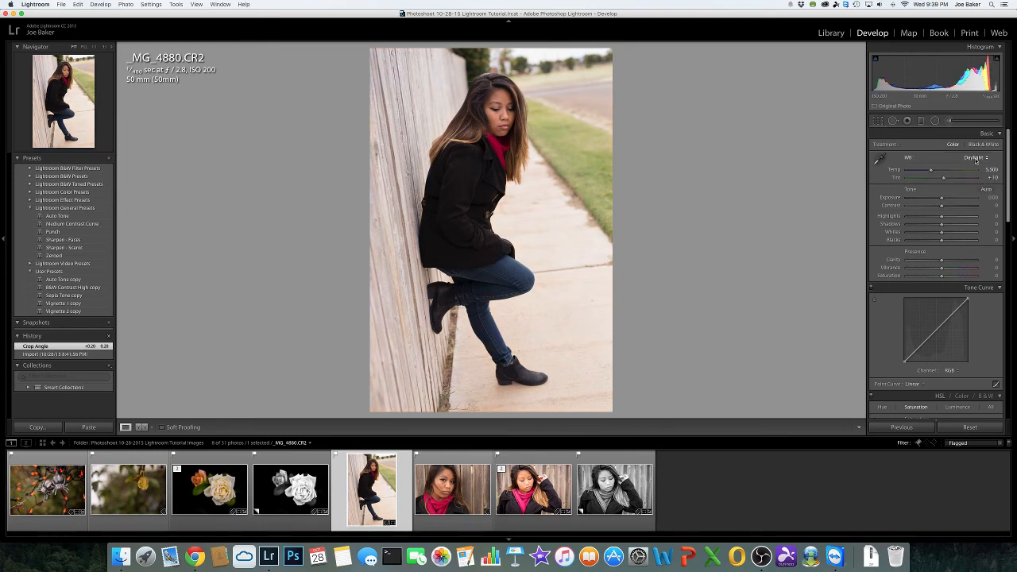
pyautogui.click(970, 162)
pyautogui.click(969, 163)
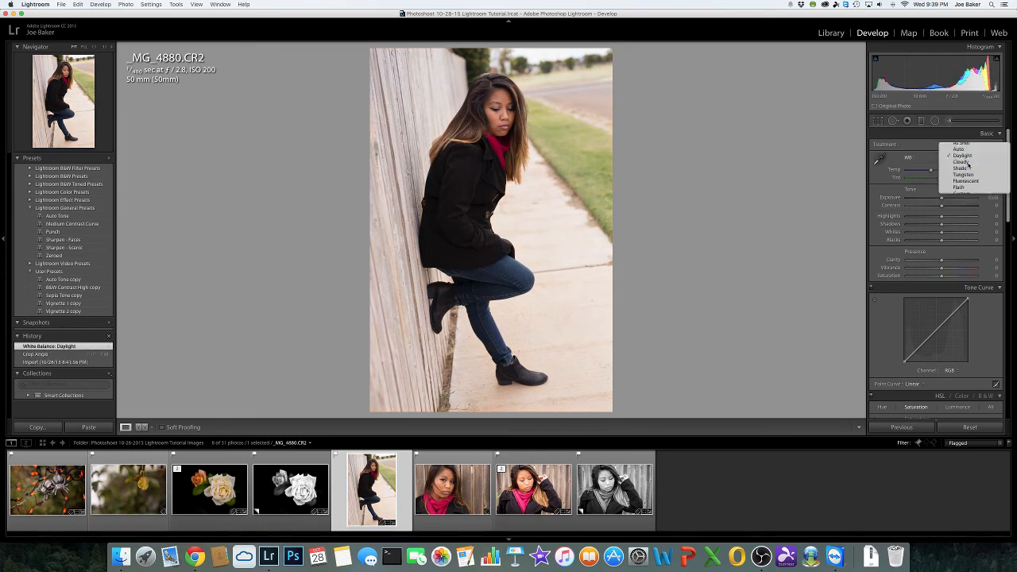
# - Apply automatic tone to the portrait, and adjust Exposure to +0.40, Blacks to -34 and Shadows to +32
pyautogui.click(986, 189)
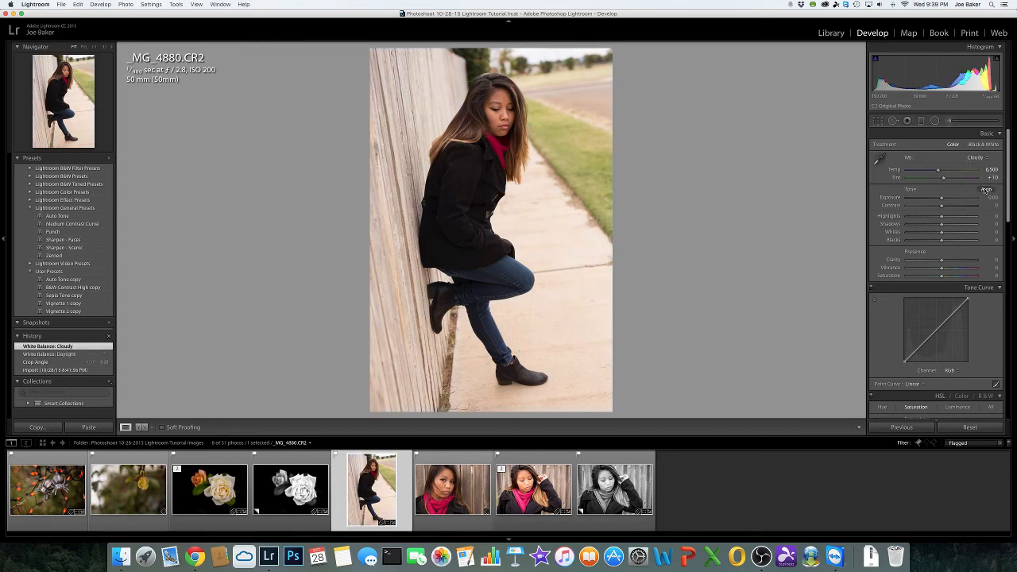
pyautogui.moveTo(946, 199); pyautogui.dragTo(942, 200)
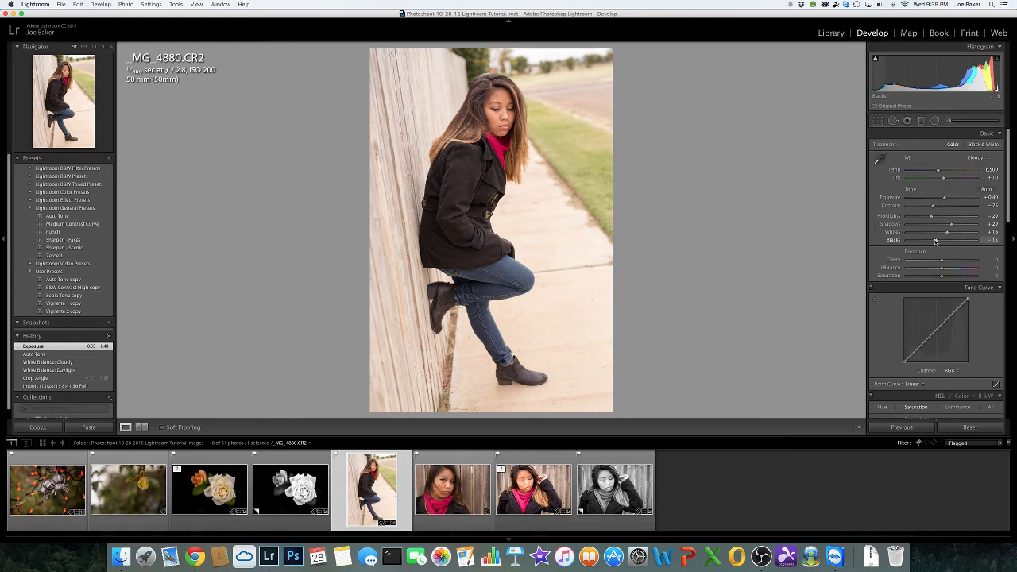
pyautogui.moveTo(939, 241); pyautogui.dragTo(930, 242)
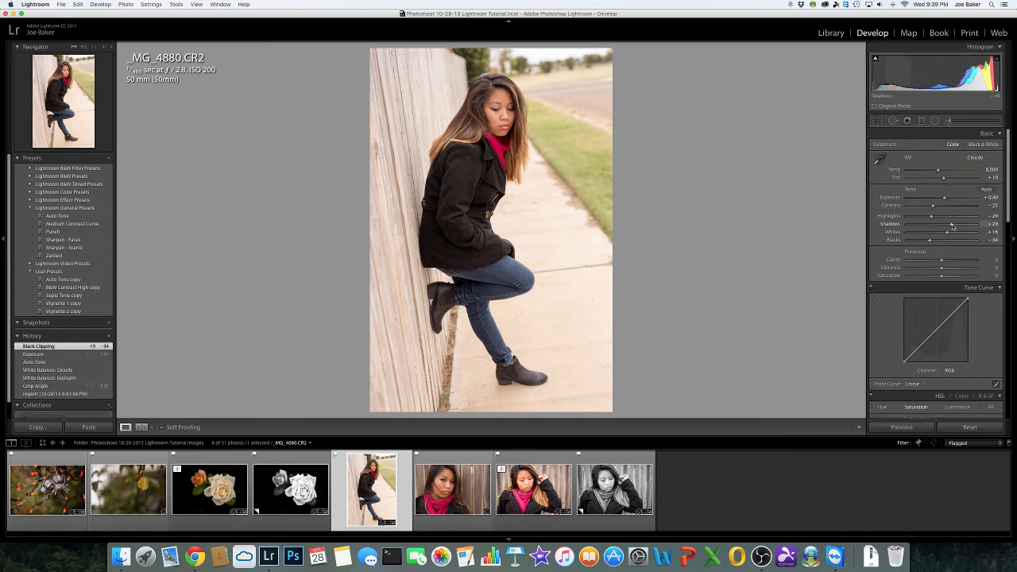
pyautogui.moveTo(953, 227); pyautogui.dragTo(955, 227)
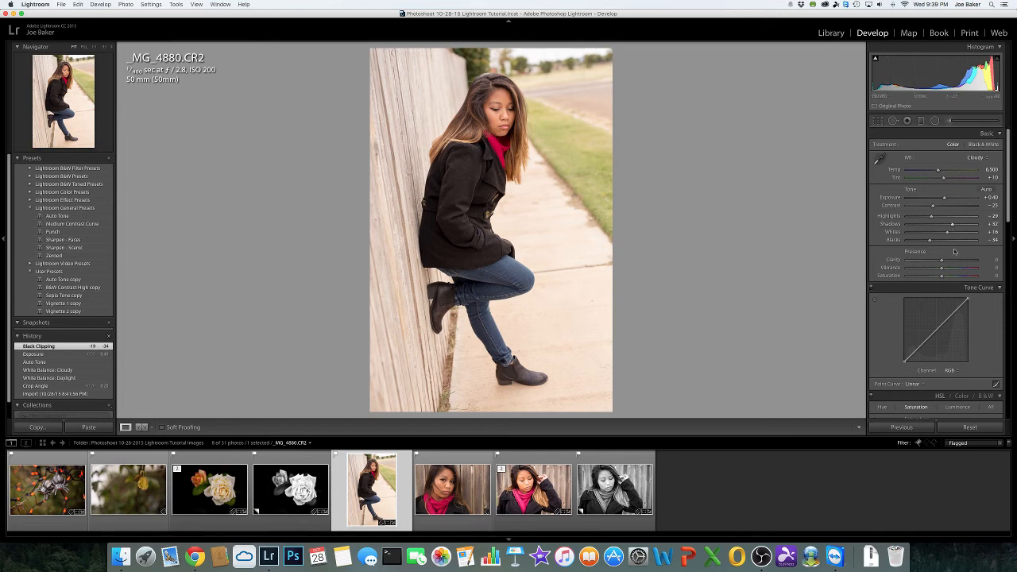
# - Set the portrait's Clarity to +10
pyautogui.click(997, 261)
pyautogui.write('10')
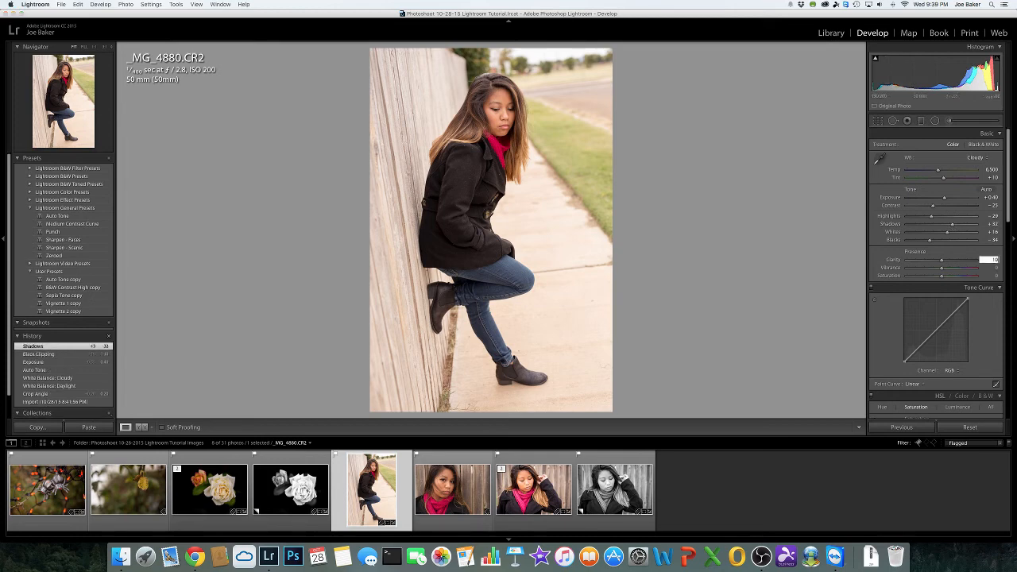
pyautogui.press('Return')
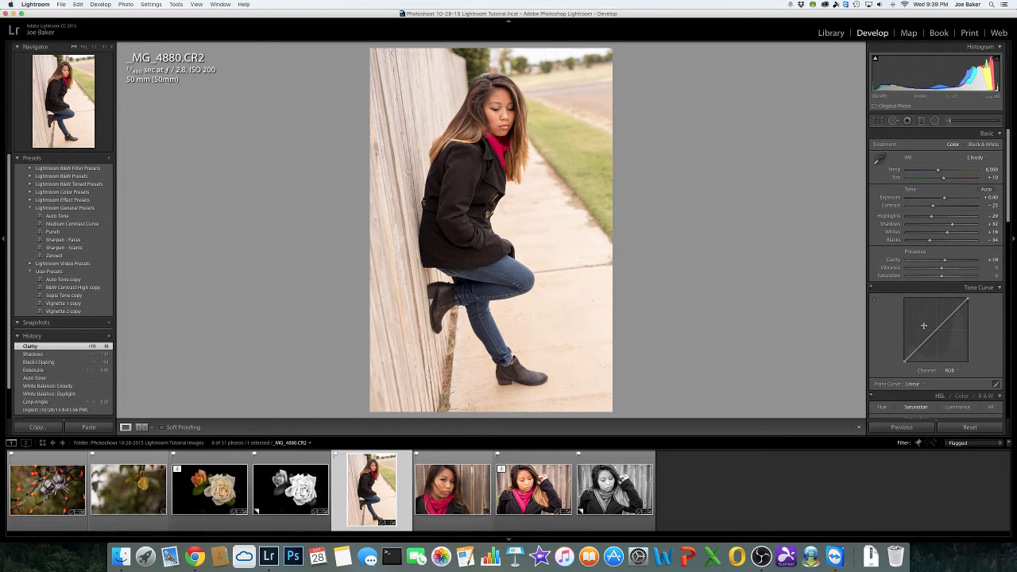
# - Set the portrait's Luminance noise reduction to 20
pyautogui.scroll(-10, 924, 327)
pyautogui.scroll(-8, 924, 328)
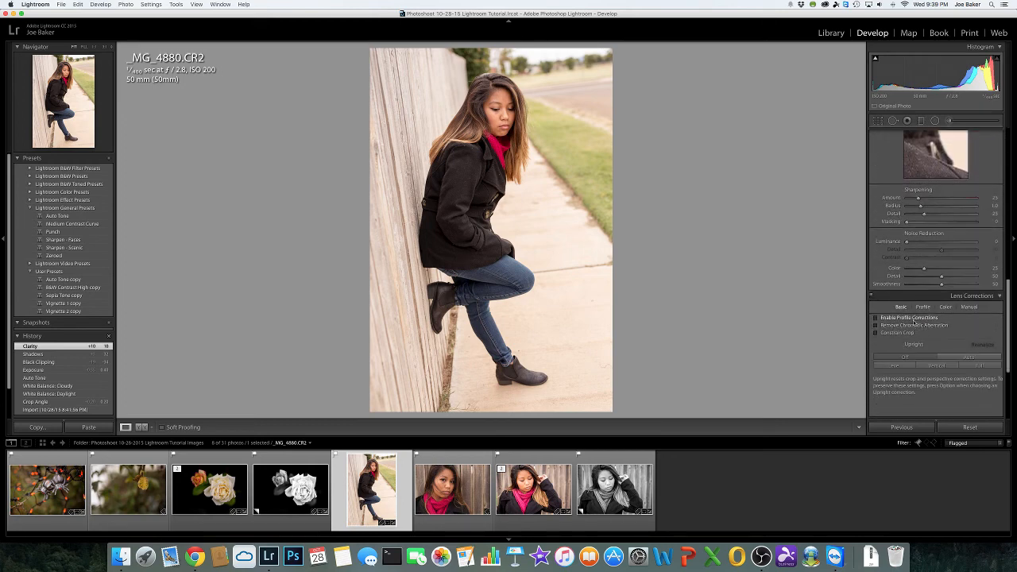
pyautogui.click(997, 243)
pyautogui.press('Return')
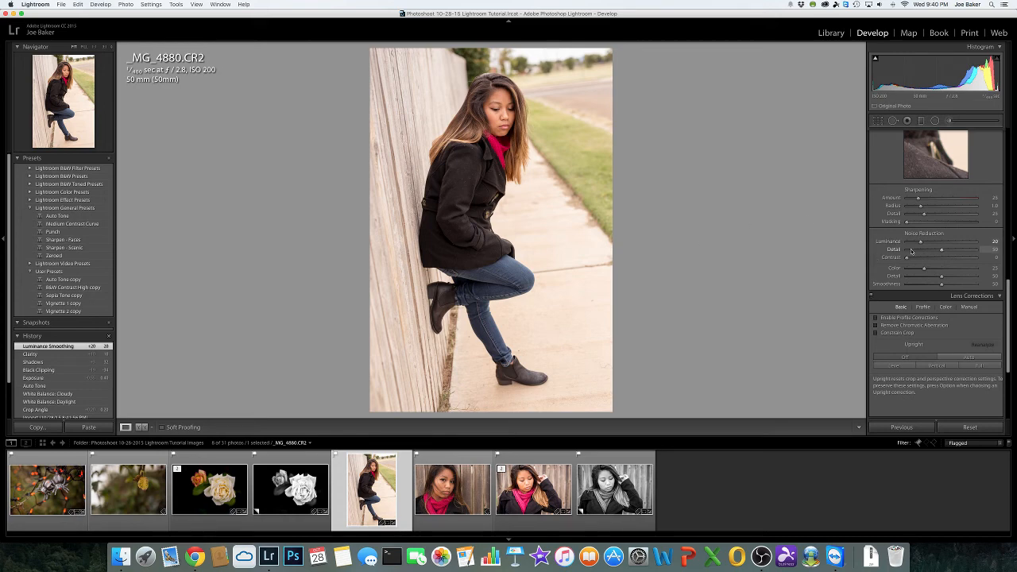
# - Heal the white lint specks on the coat's shoulder, lapel and sleeve with the Spot Removal tool
pyautogui.scroll(15, 912, 251)
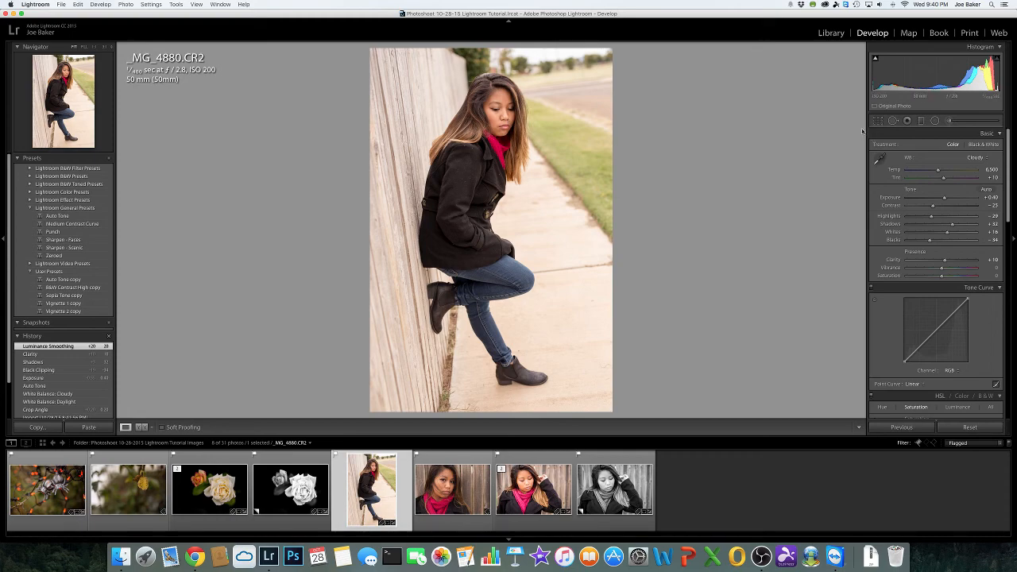
pyautogui.click(481, 155)
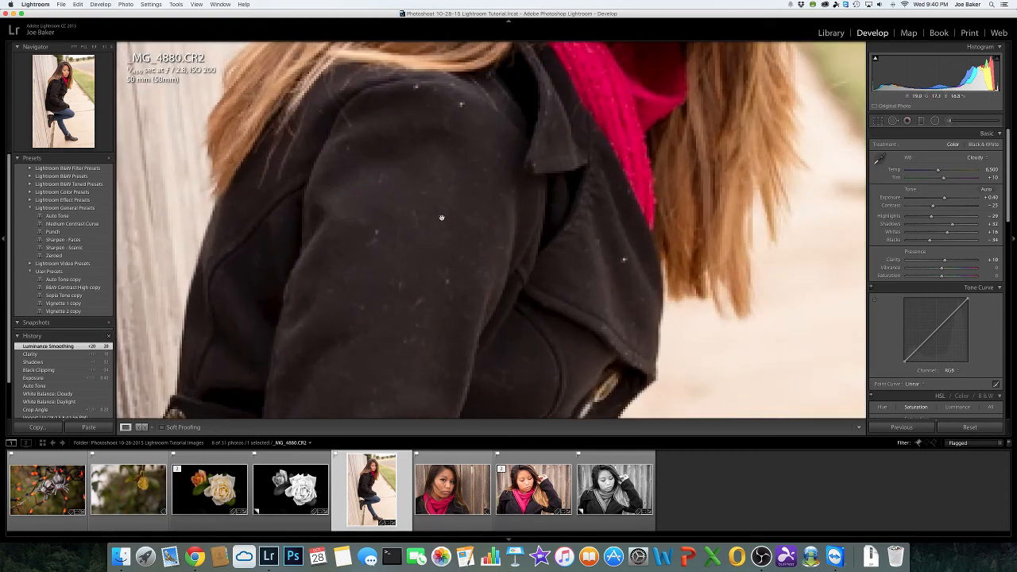
pyautogui.press('q')
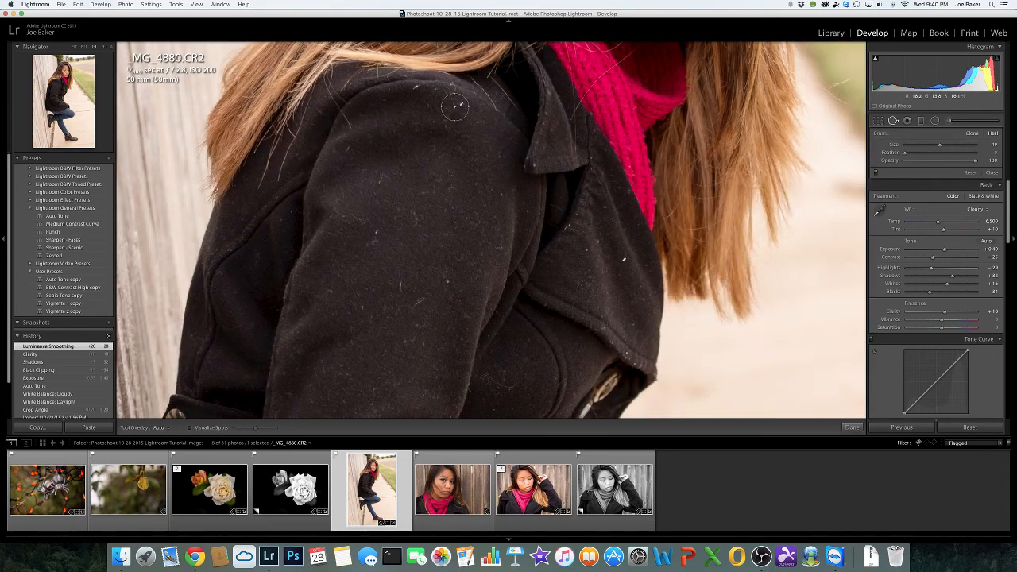
pyautogui.scroll(-5, 457, 105)
pyautogui.click(462, 104)
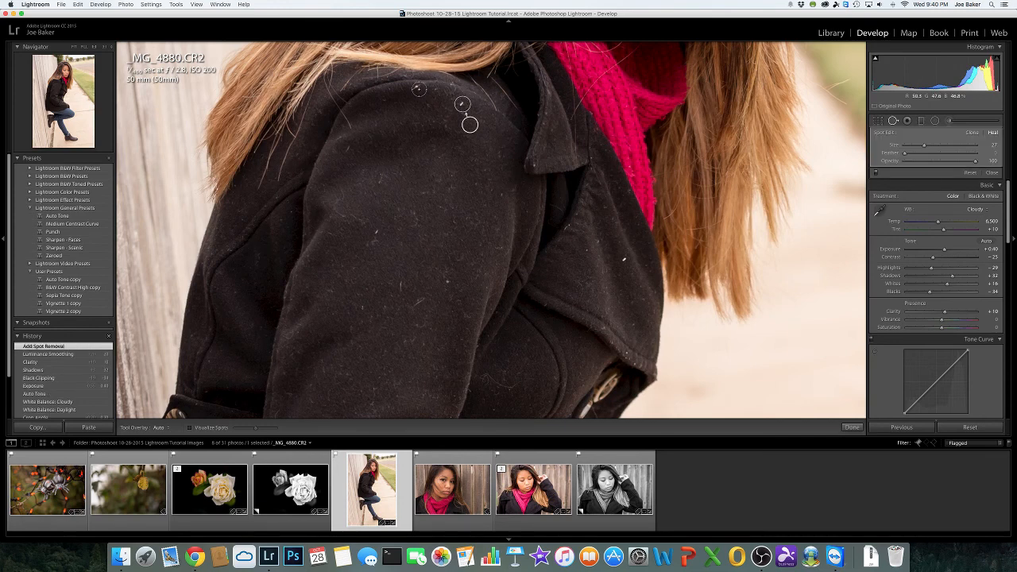
pyautogui.click(418, 89)
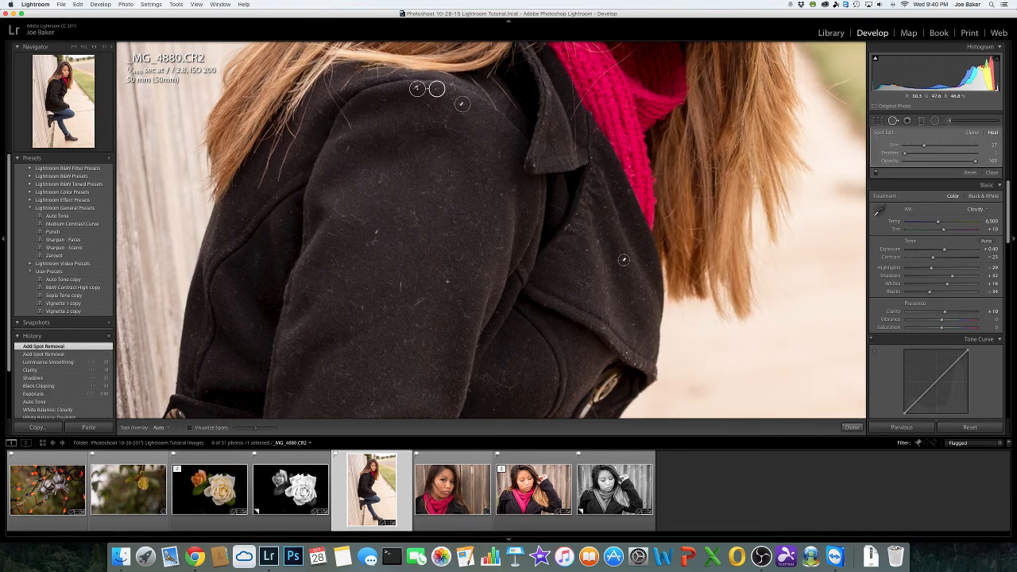
pyautogui.click(624, 260)
pyautogui.click(447, 281)
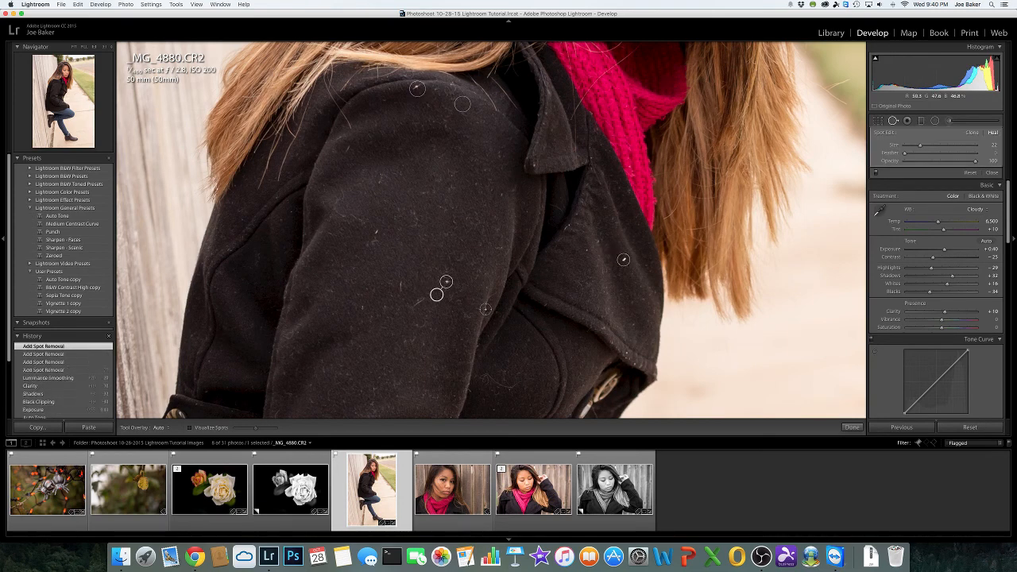
pyautogui.click(850, 428)
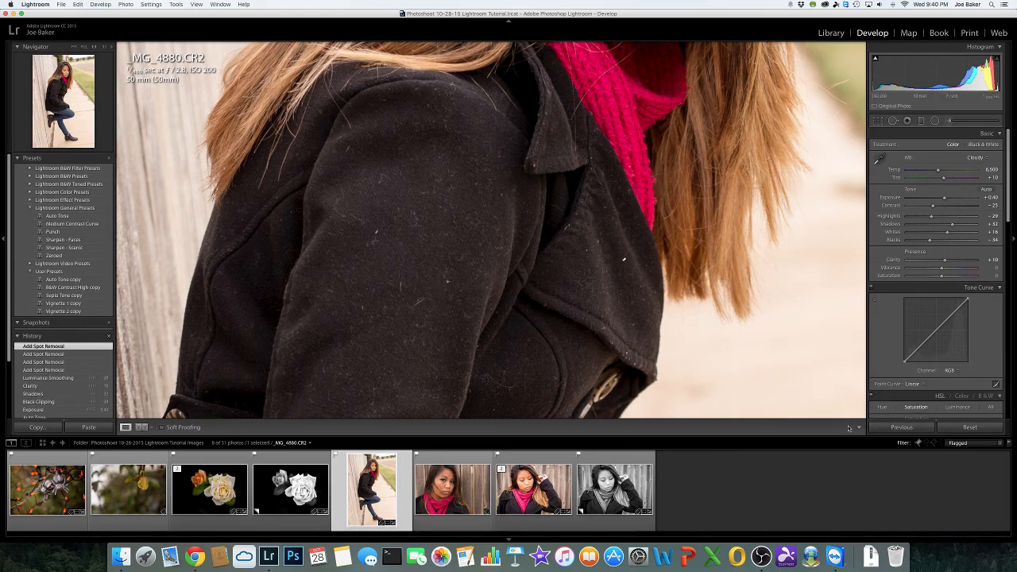
pyautogui.click(722, 336)
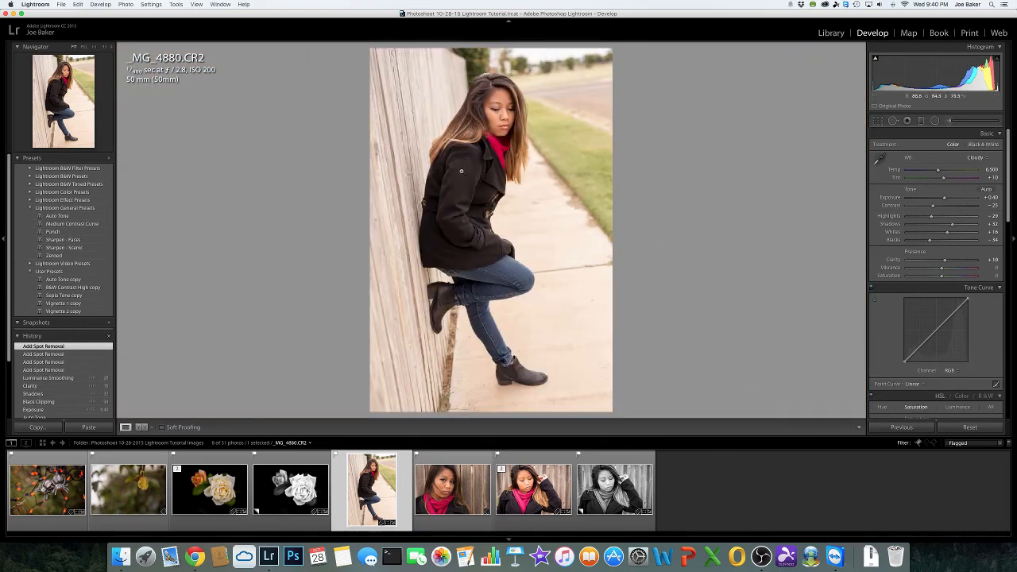
# - Heal three more lint marks in the middle of the coat's sleeve with Spot Removal in Heal mode
pyautogui.click(461, 171)
pyautogui.press('q')
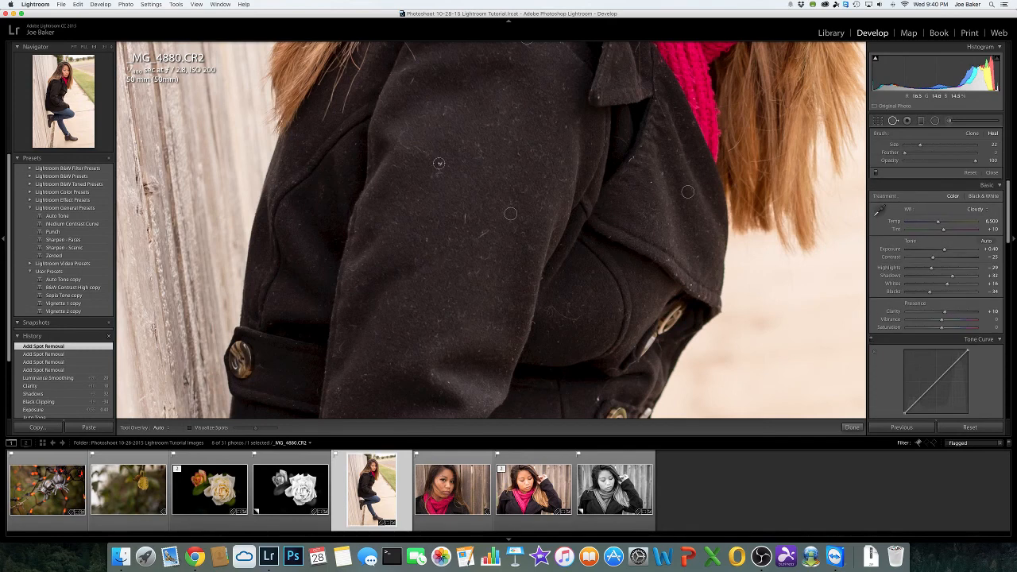
pyautogui.click(438, 163)
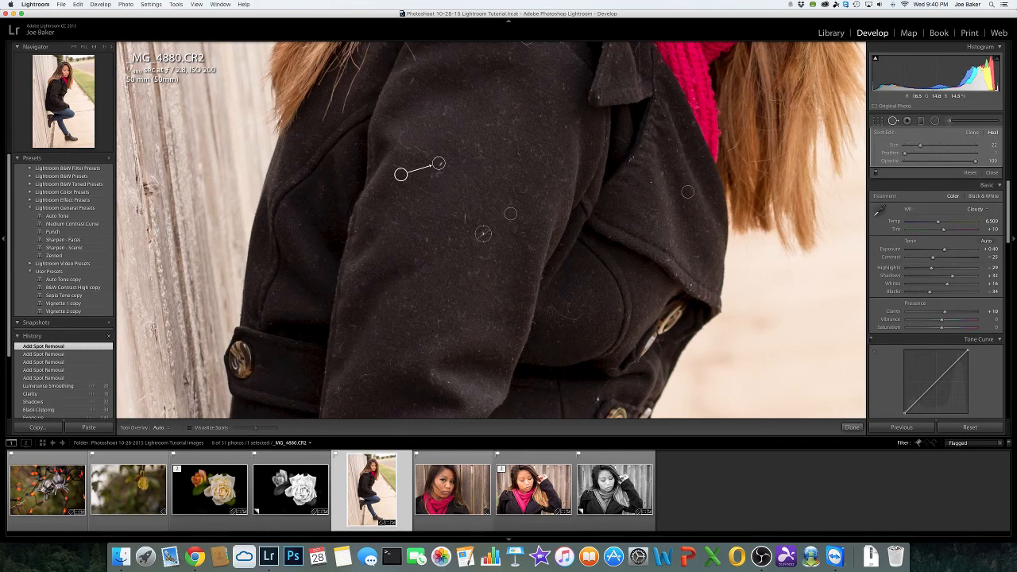
pyautogui.click(483, 233)
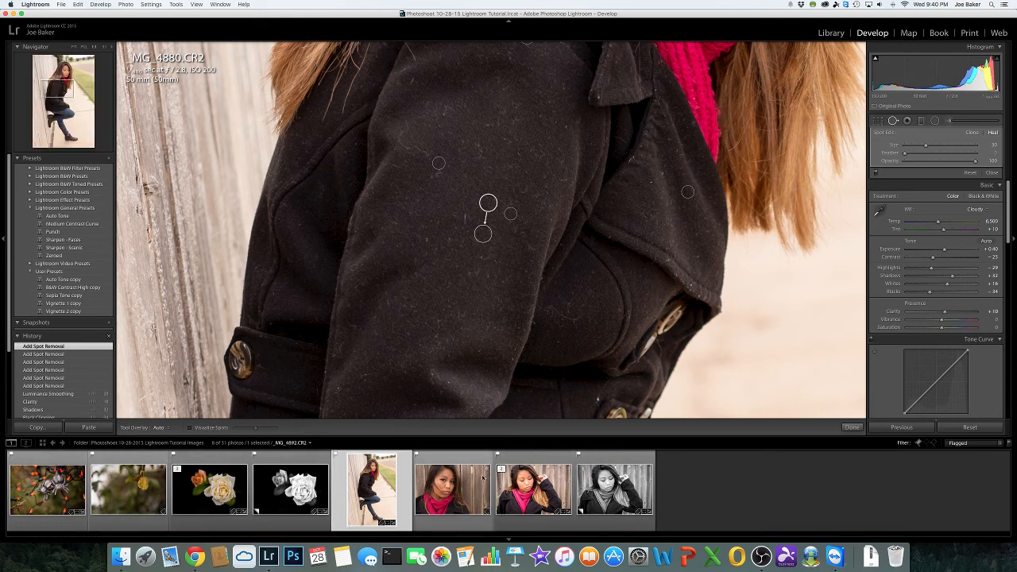
pyautogui.click(851, 428)
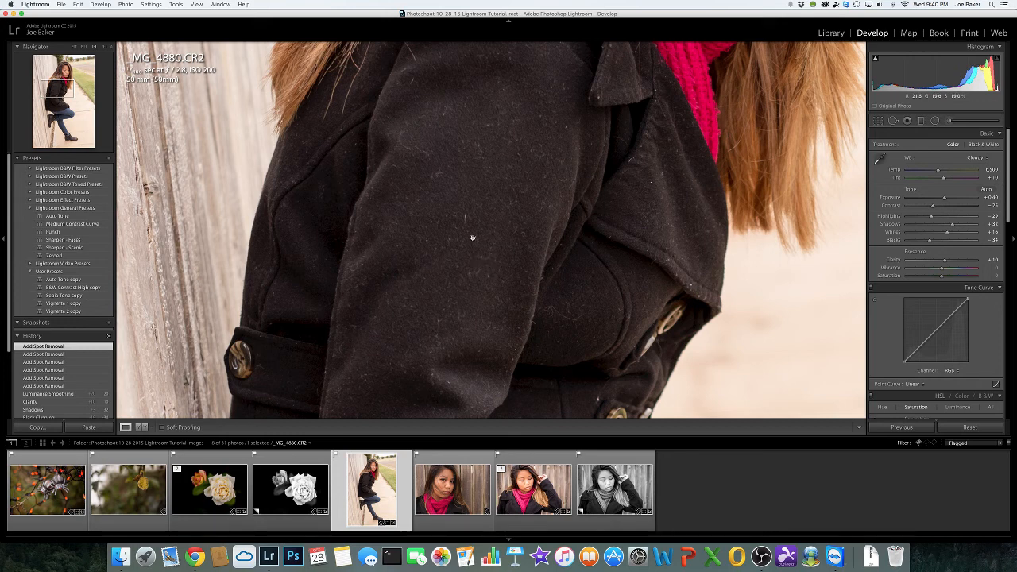
pyautogui.press('q')
pyautogui.click(465, 219)
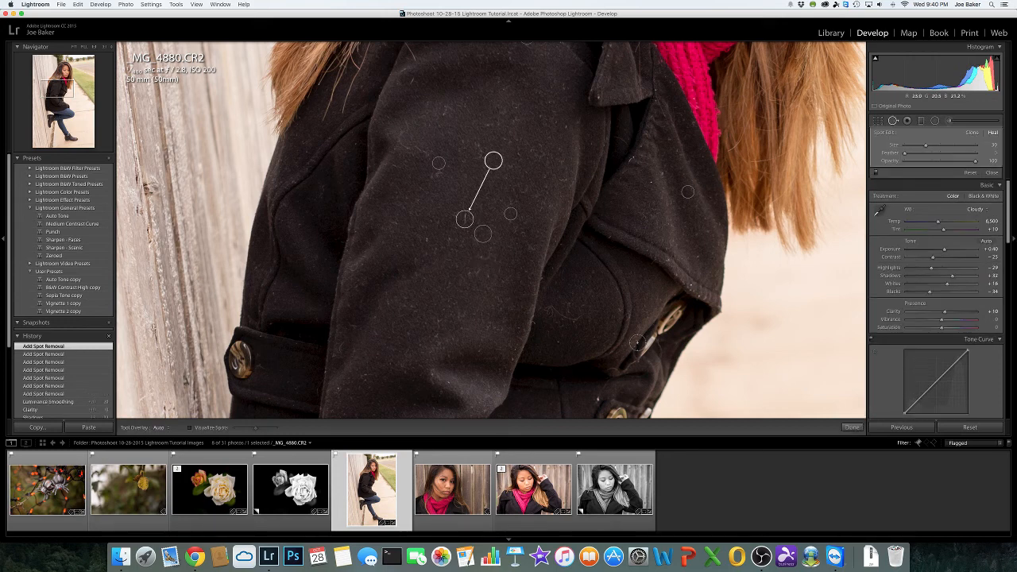
pyautogui.click(852, 427)
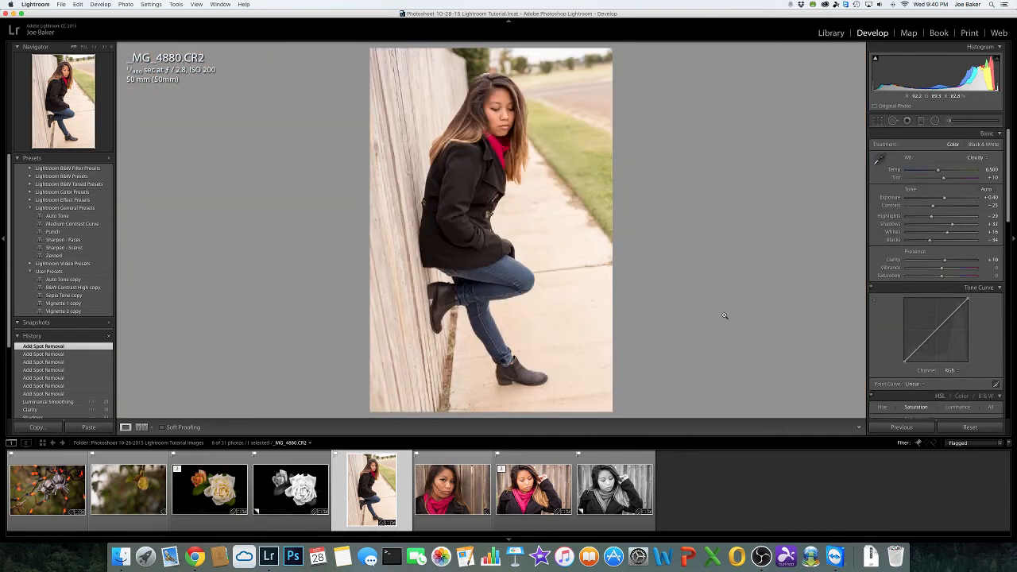
# - Apply the user preset Vignette 2 copy to the full-length portrait
pyautogui.click(725, 317)
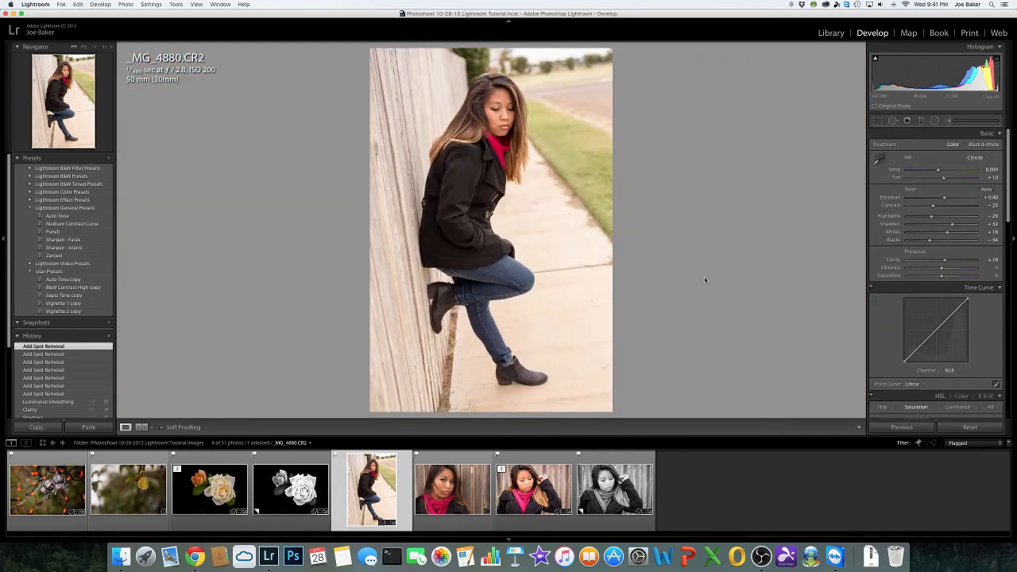
pyautogui.click(80, 311)
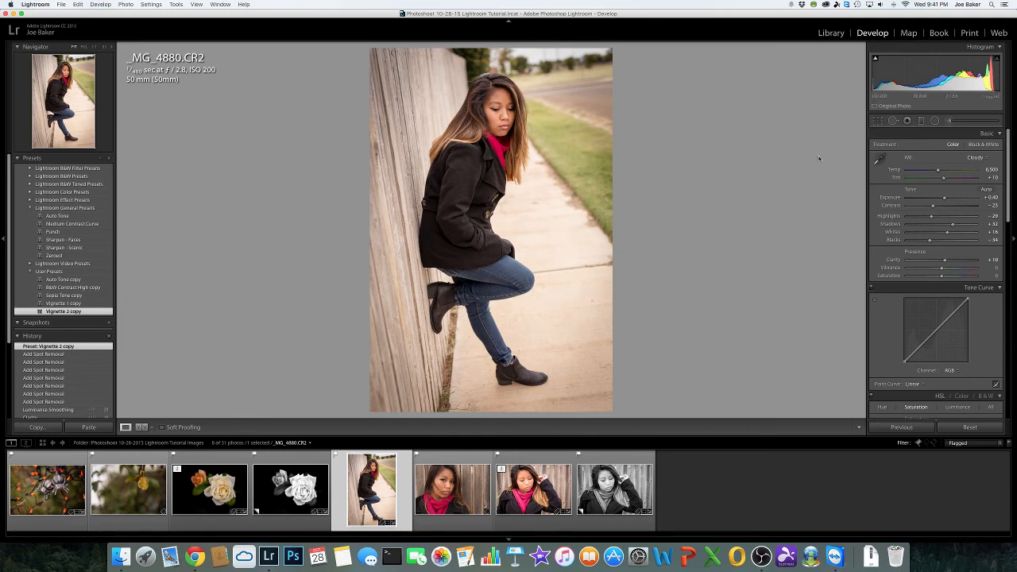
# - Heal the blemishes around the bridge of the nose, moving the sampling source onto the skin beside the nose
pyautogui.click(507, 112)
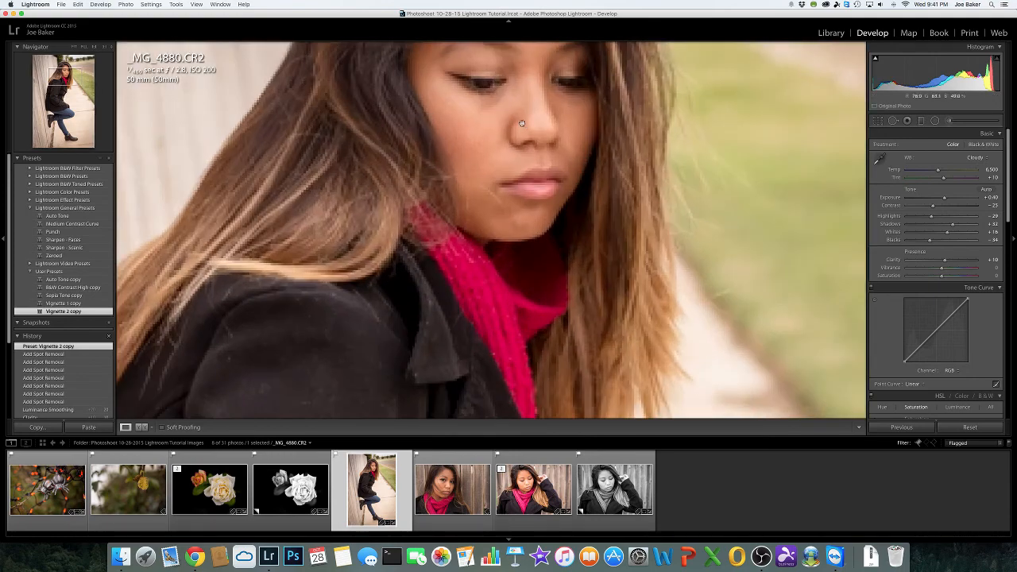
pyautogui.moveTo(516, 118); pyautogui.dragTo(517, 176)
pyautogui.press('q')
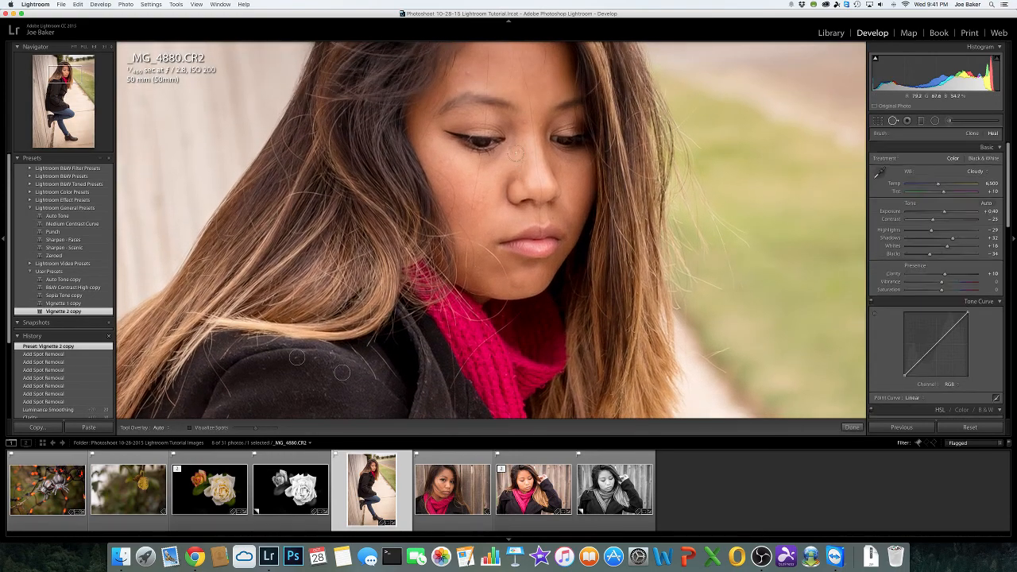
pyautogui.scroll(-4, 518, 150)
pyautogui.click(517, 150)
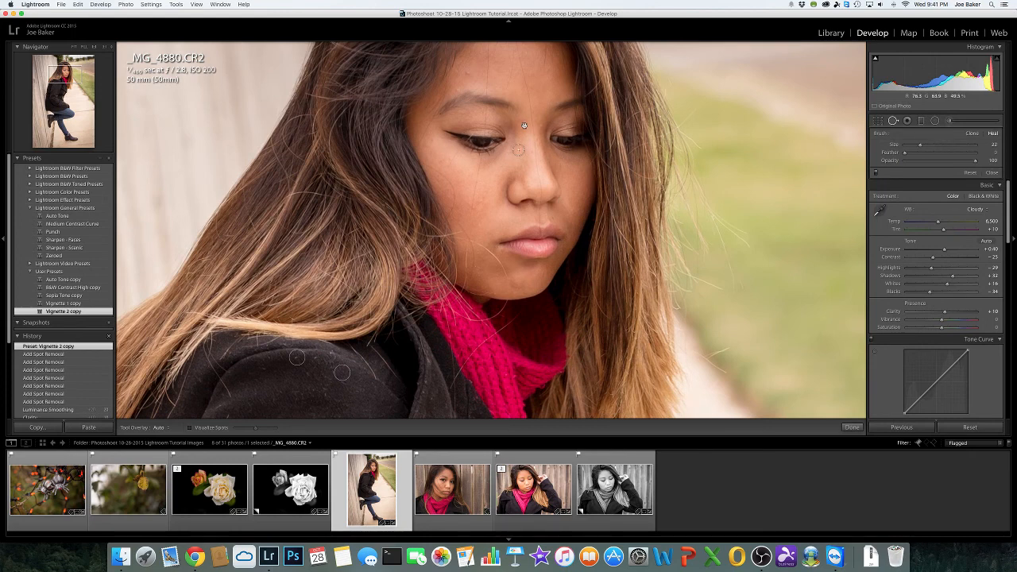
pyautogui.click(525, 124)
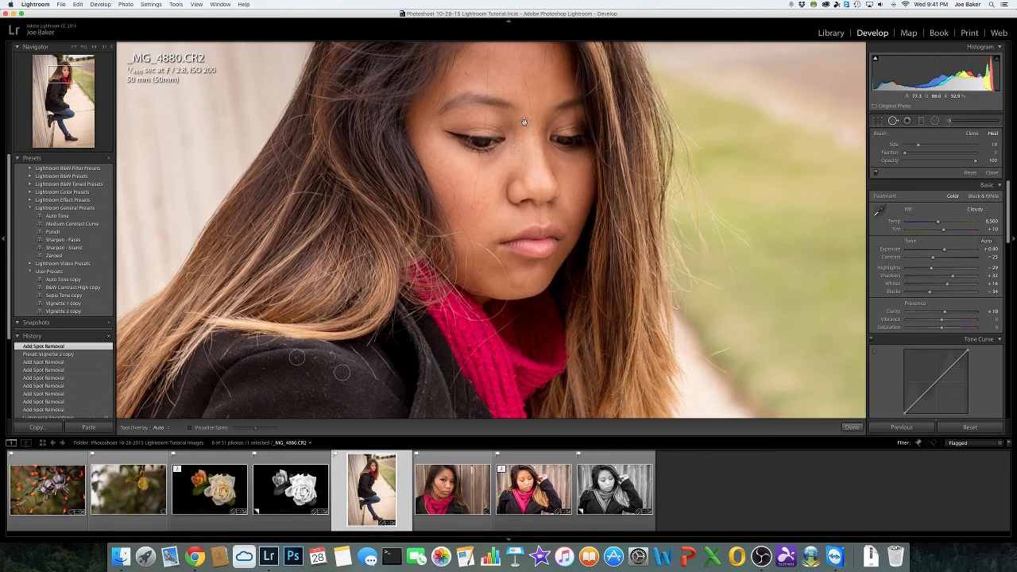
pyautogui.moveTo(535, 167); pyautogui.dragTo(507, 161)
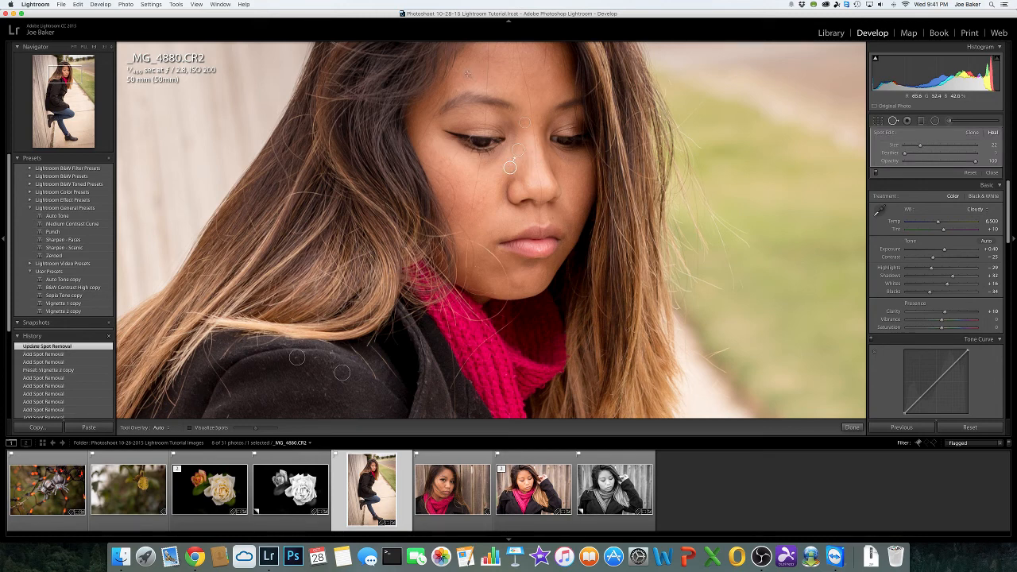
# - Heal the small forehead and cheek blemishes at spot size 11, moving the forehead sampling source to clear skin
pyautogui.click(468, 74)
pyautogui.click(457, 90)
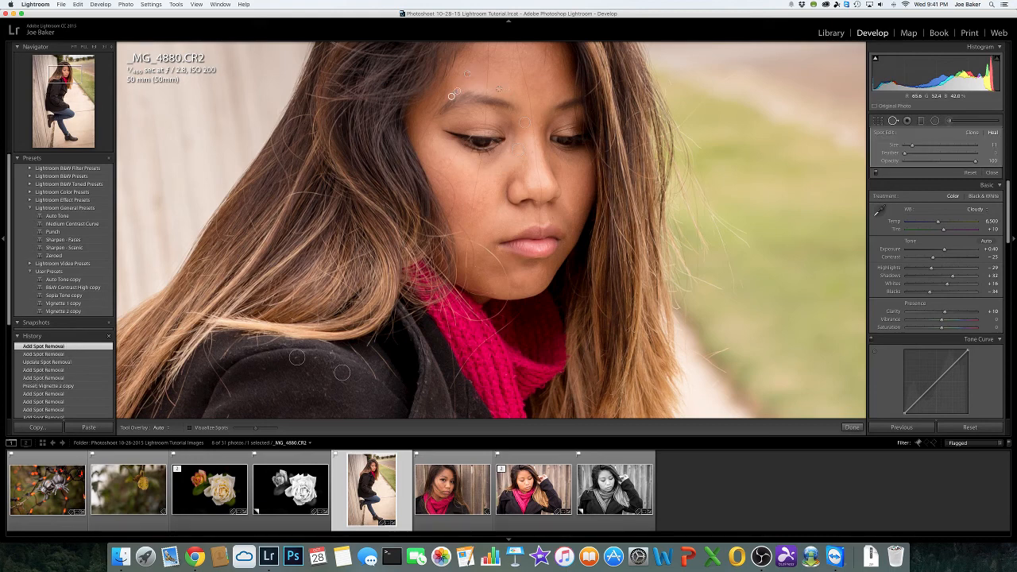
pyautogui.moveTo(452, 95)
pyautogui.mouseDown()
pyautogui.moveTo(507, 87)
pyautogui.moveTo(473, 84)
pyautogui.mouseUp()
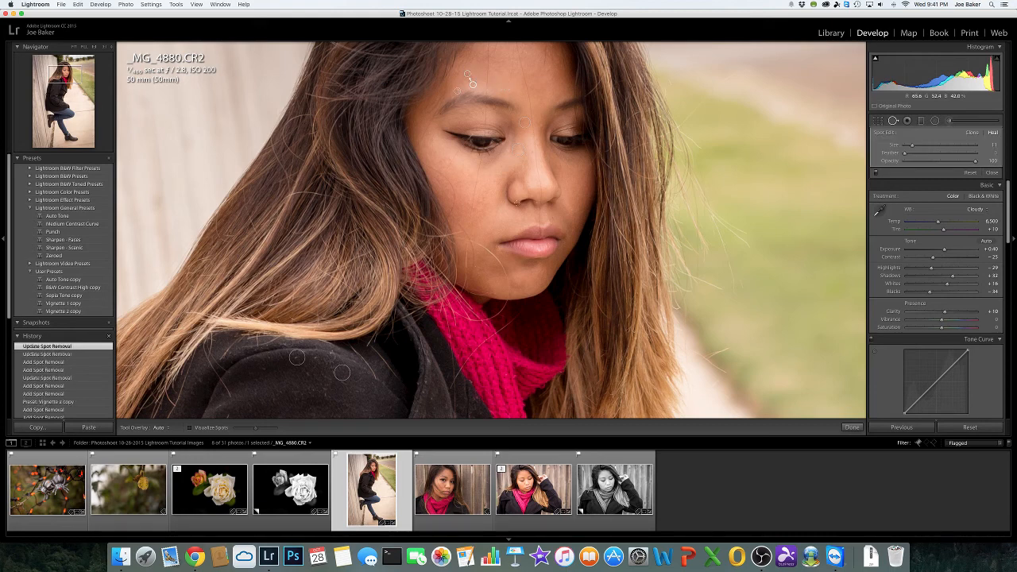
pyautogui.click(482, 203)
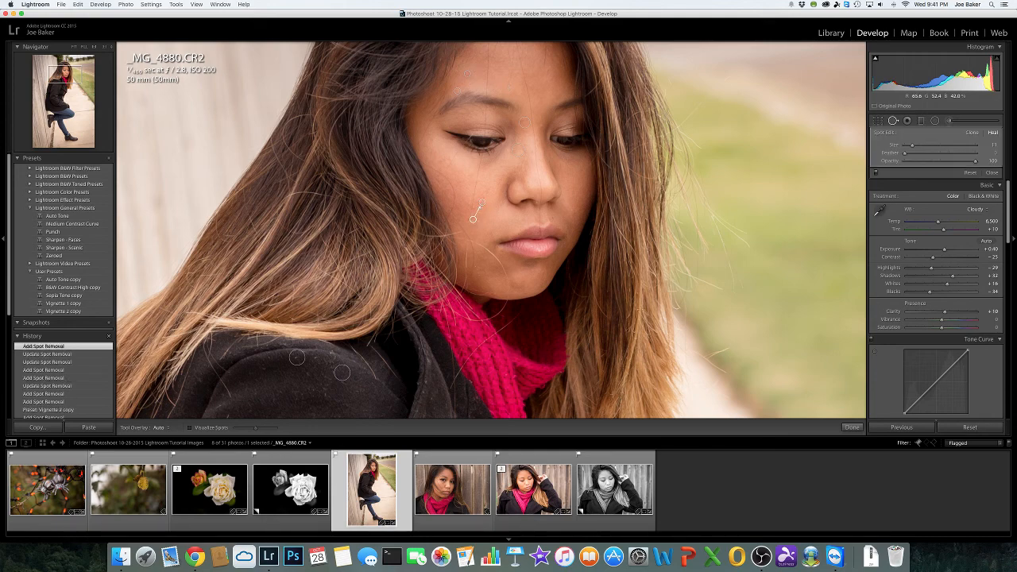
pyautogui.click(852, 427)
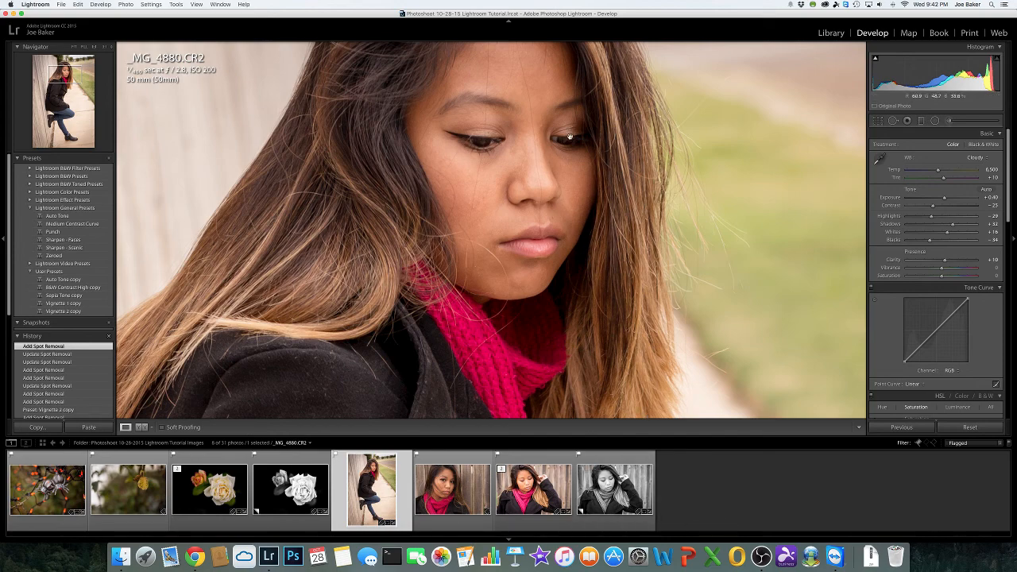
pyautogui.click(620, 177)
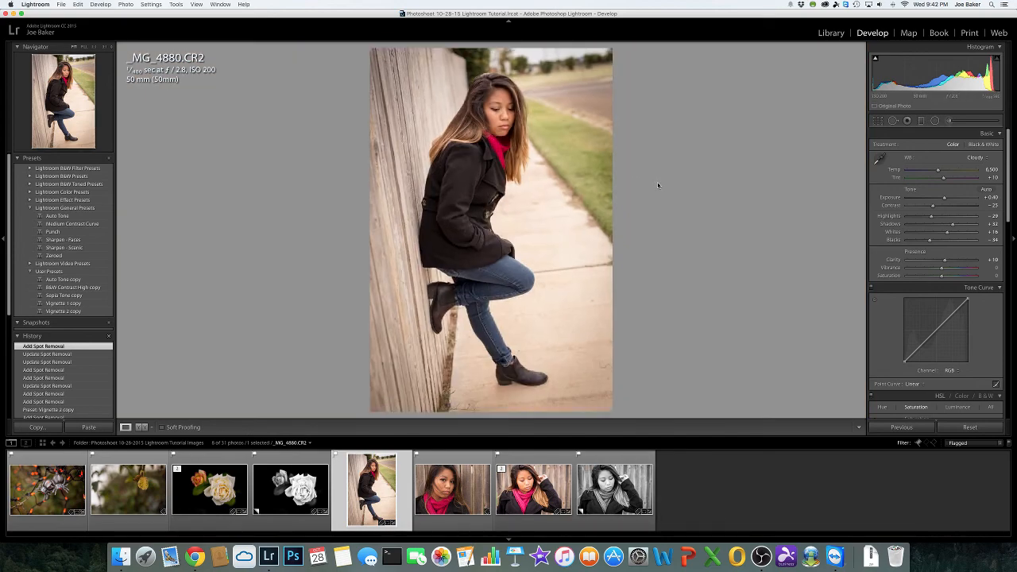
# - Send the retouched portrait from Lightroom to Adobe Photoshop CC 2015 for editing
pyautogui.click(515, 120)
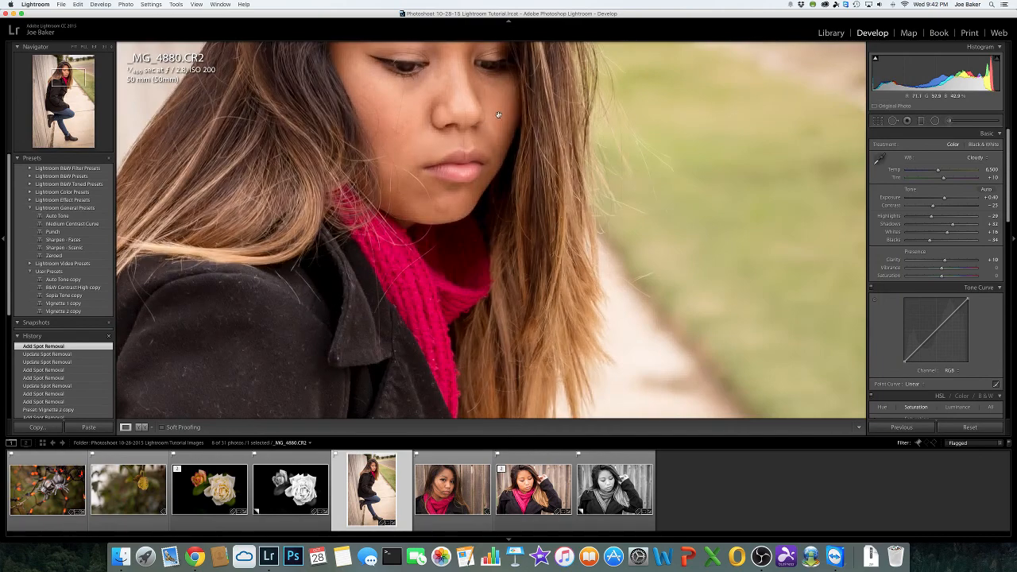
pyautogui.moveTo(505, 116); pyautogui.dragTo(568, 222)
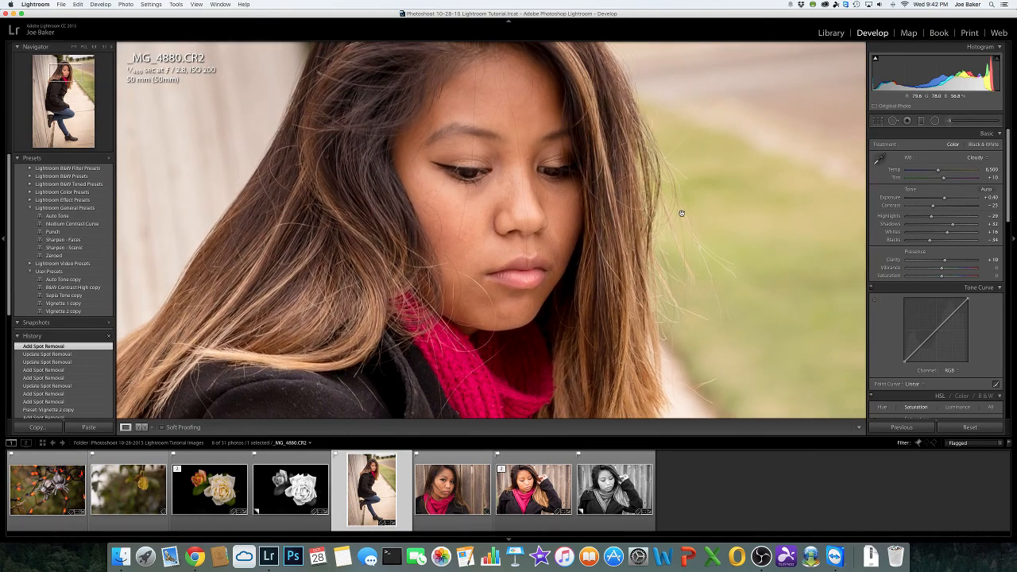
pyautogui.rightClick(700, 132)
pyautogui.moveTo(707, 135)
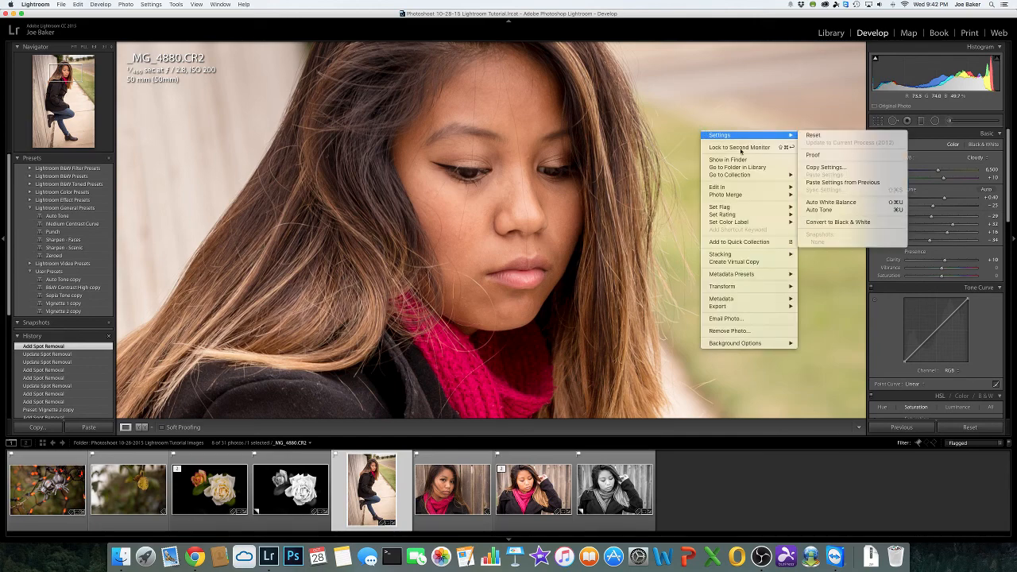
pyautogui.moveTo(748, 187)
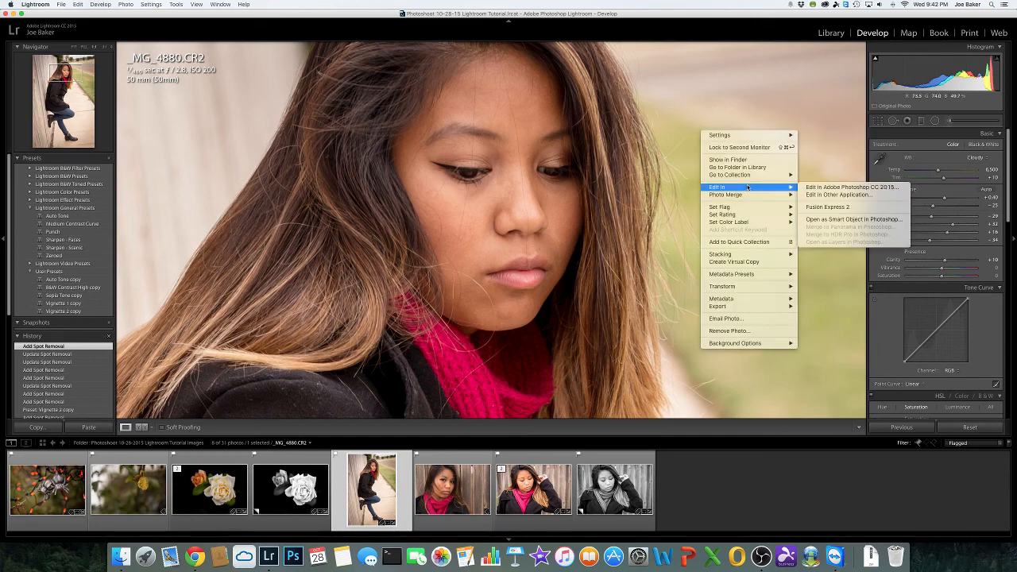
pyautogui.click(825, 188)
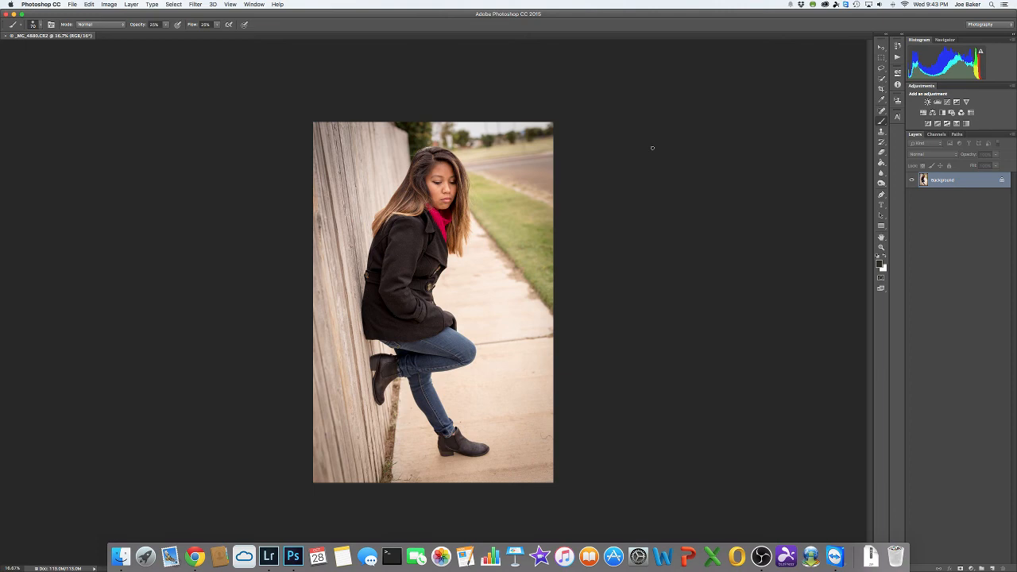
pyautogui.press('super+w')
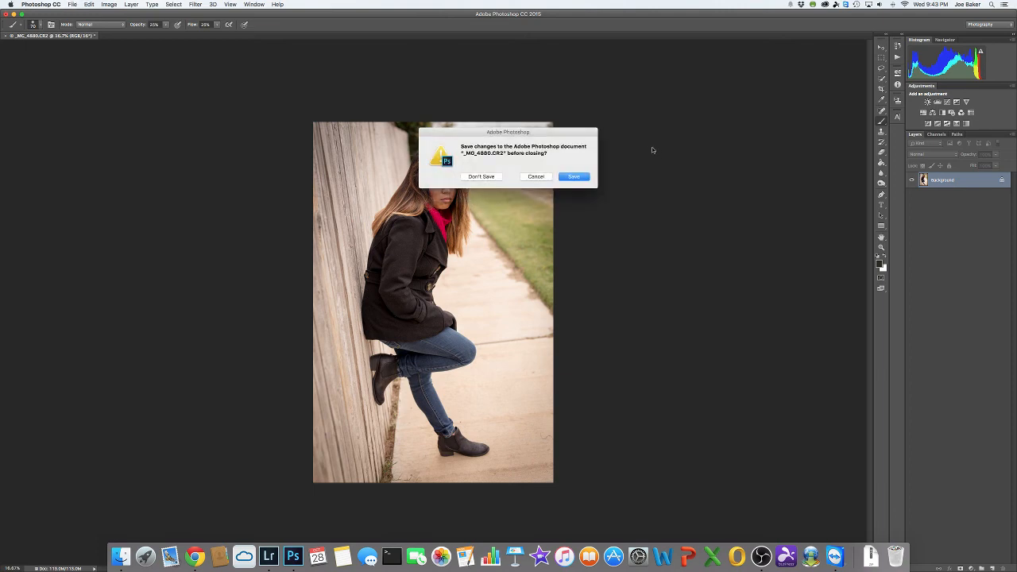
pyautogui.click(536, 177)
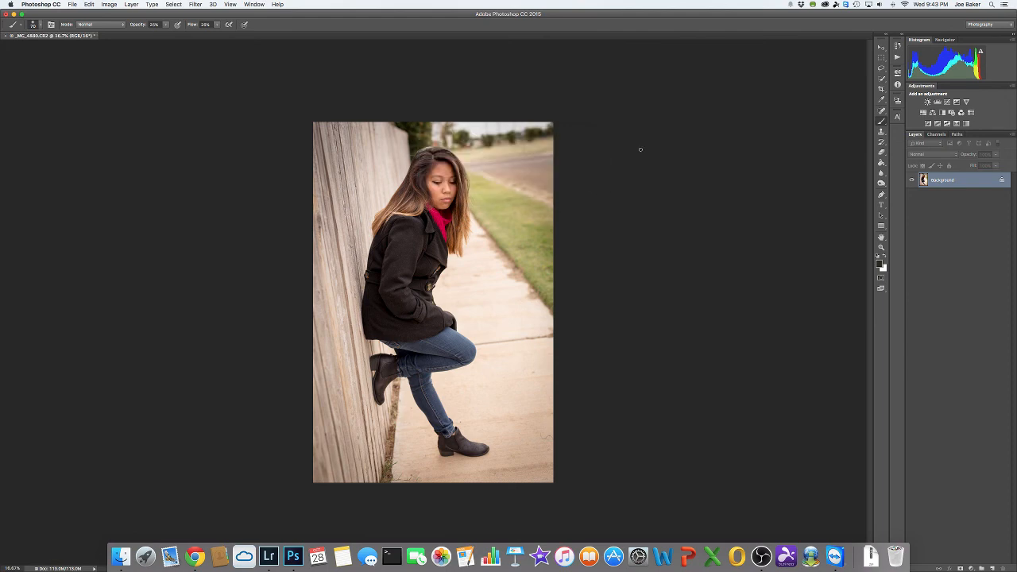
pyautogui.press('super+w')
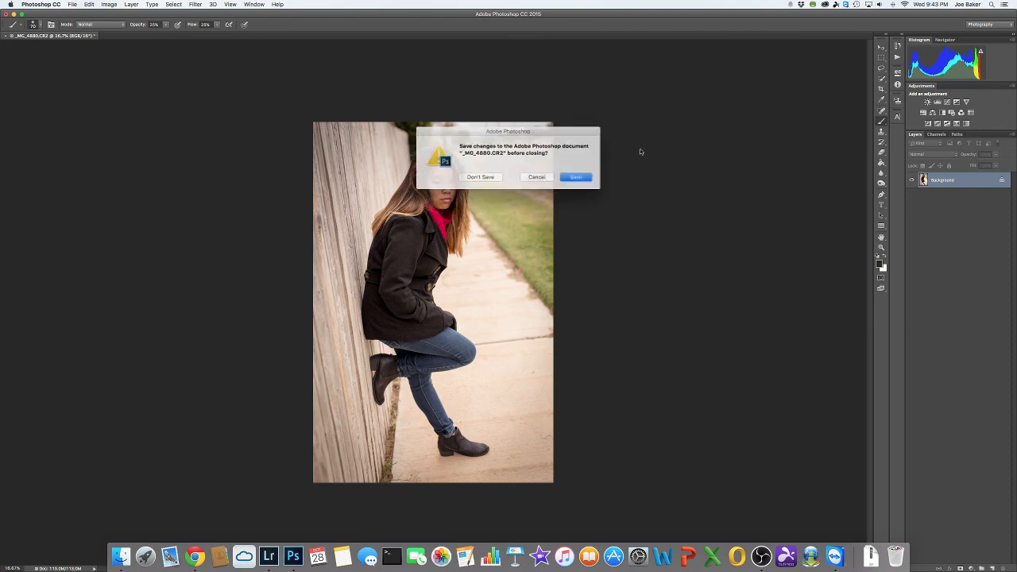
pyautogui.click(537, 177)
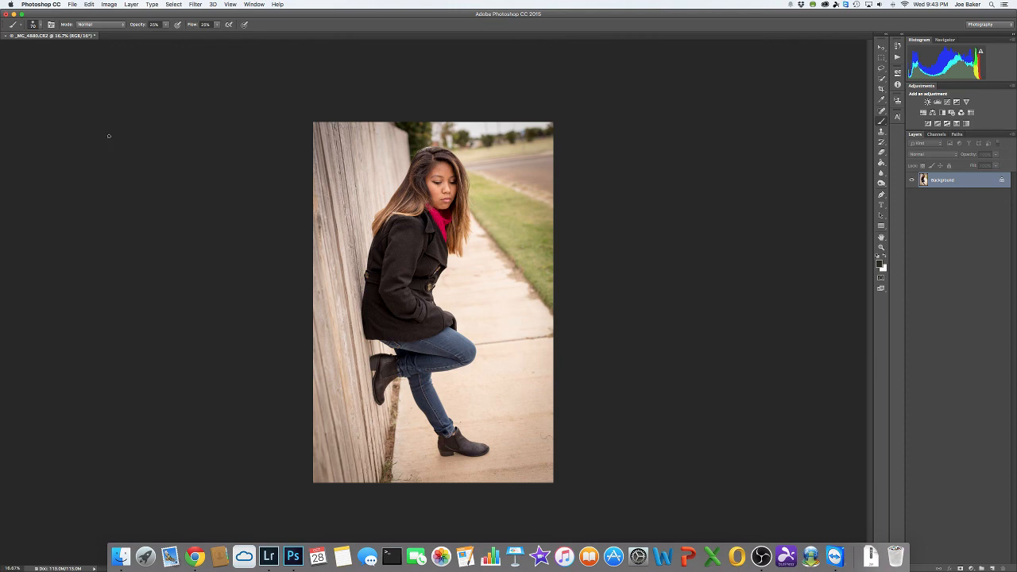
# - Close the _MG_4880.CR2 document without saving its changes
pyautogui.press('super+w')
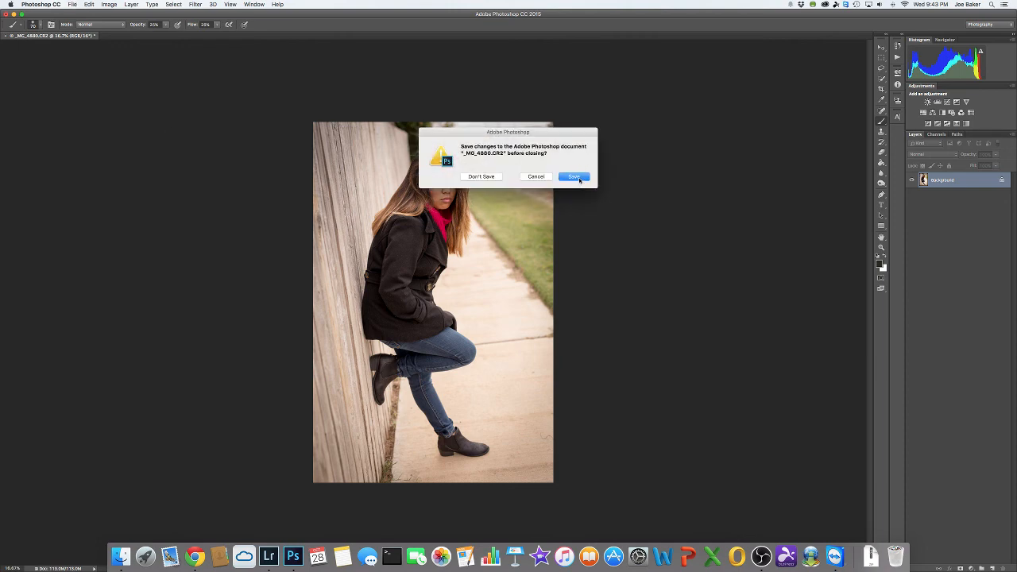
pyautogui.click(547, 176)
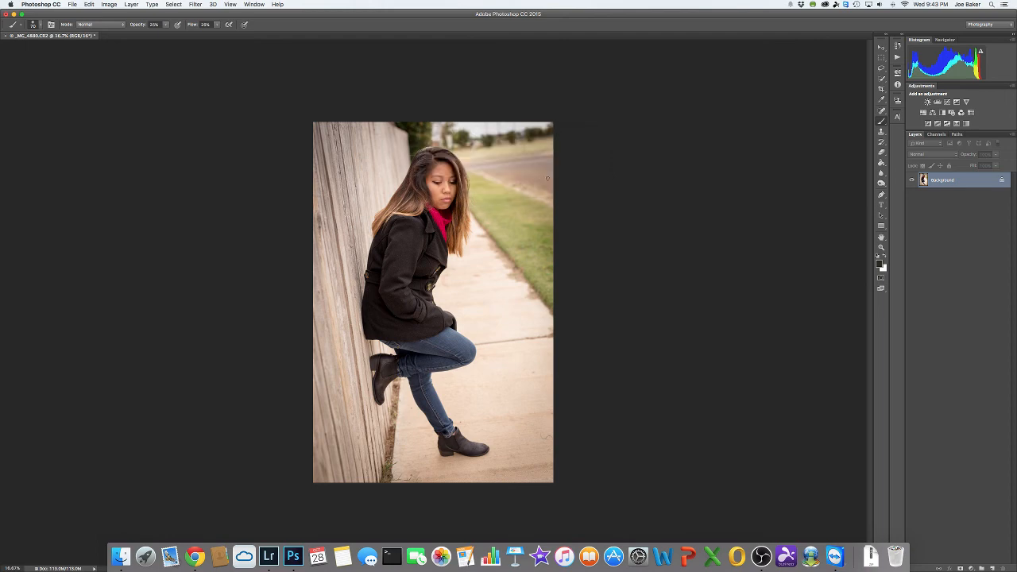
pyautogui.click(7, 36)
pyautogui.click(484, 177)
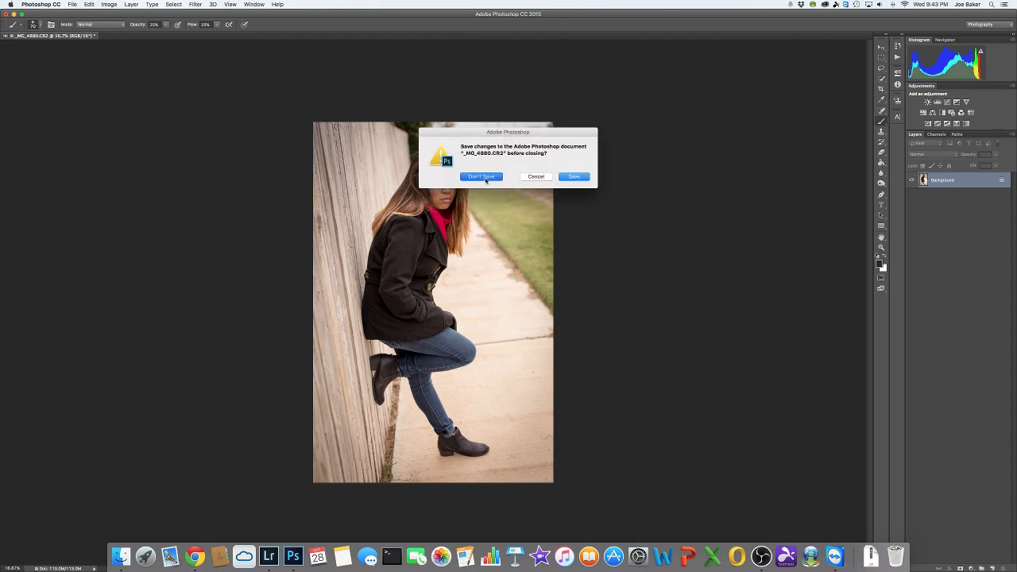
# - Switch to Lightroom and send the retouched _MG_4880.CR2 portrait to Adobe Photoshop CC 2015 again
pyautogui.click(268, 557)
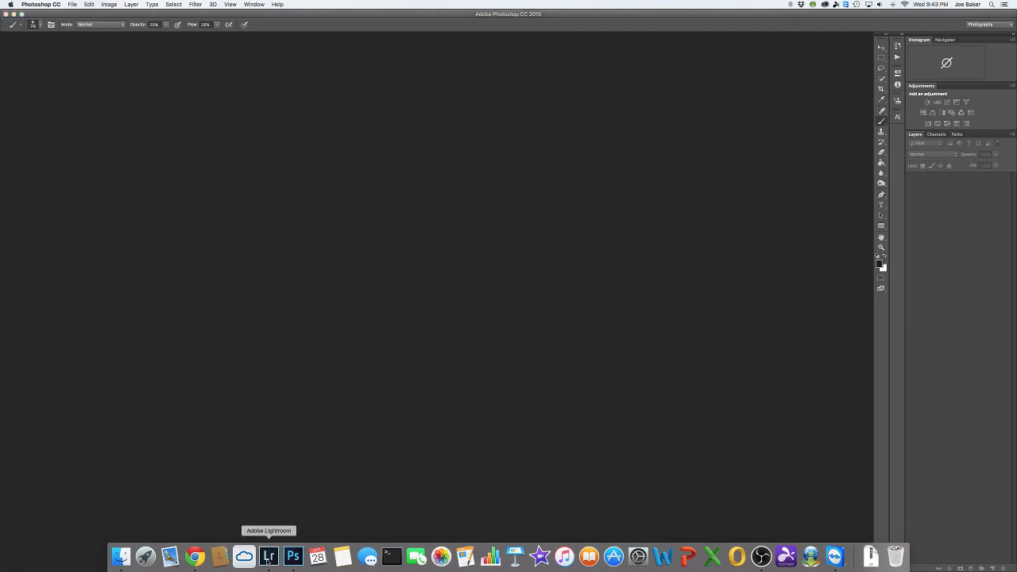
pyautogui.rightClick(747, 124)
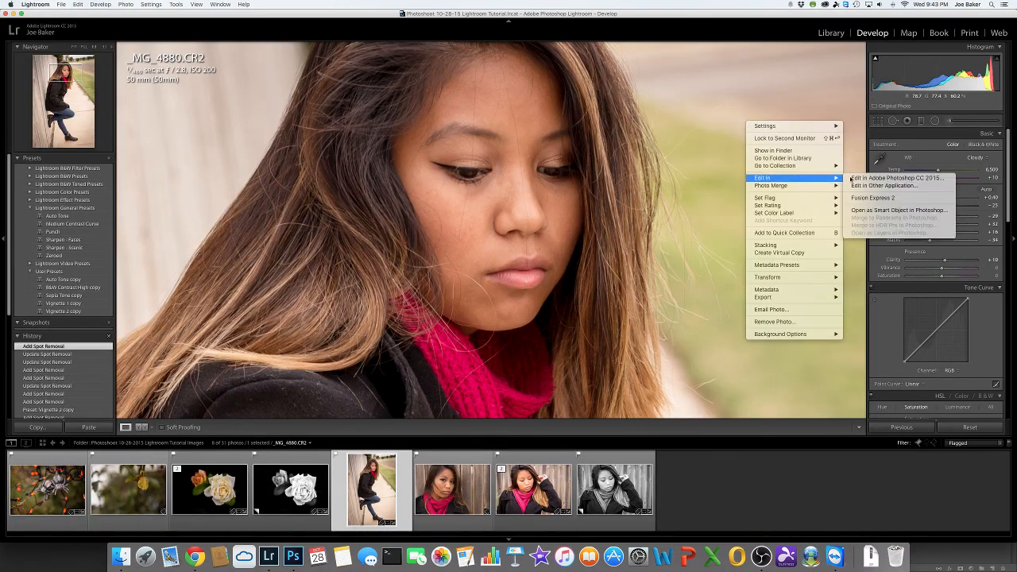
pyautogui.click(859, 177)
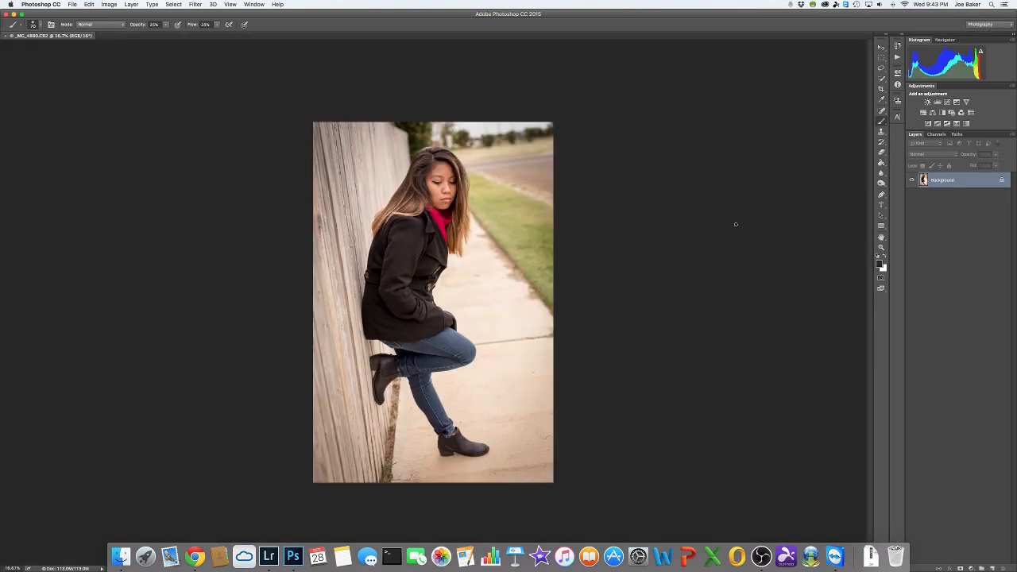
# - Close the _MG_4880.CR2 document and save its changes
pyautogui.press('super+w')
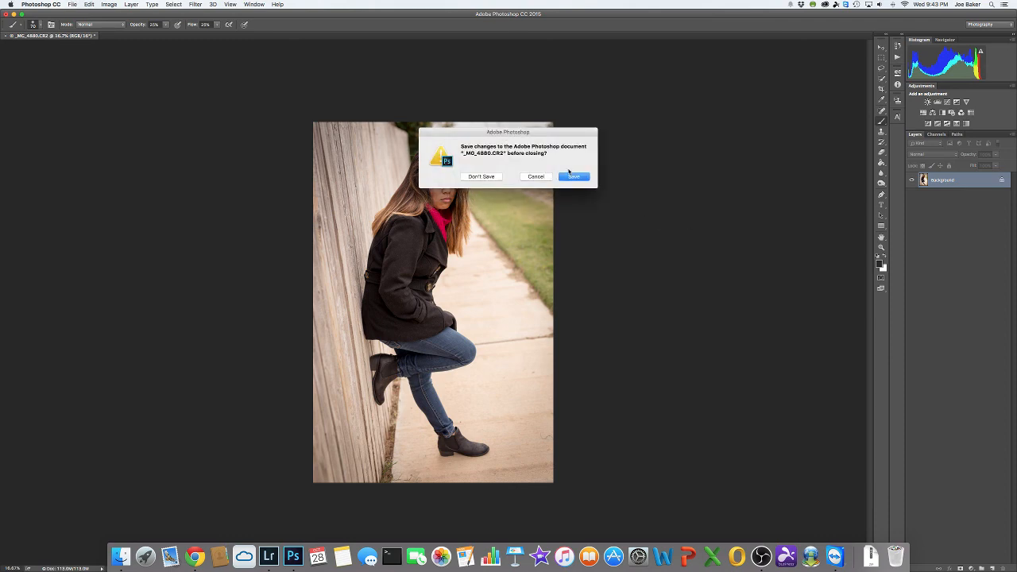
pyautogui.click(579, 177)
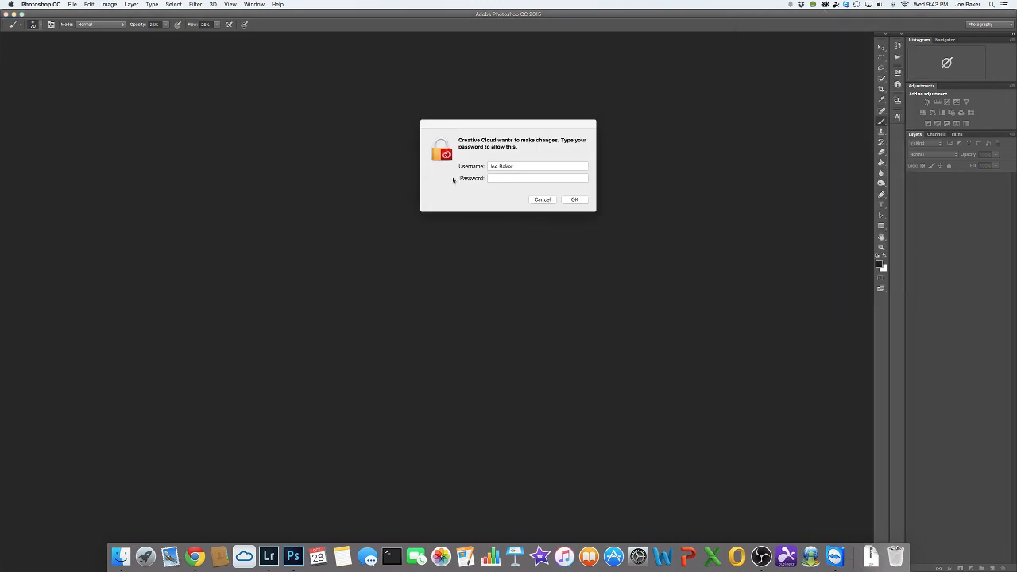
# - Authorize the Creative Cloud changes by entering the account password
pyautogui.click(515, 178)
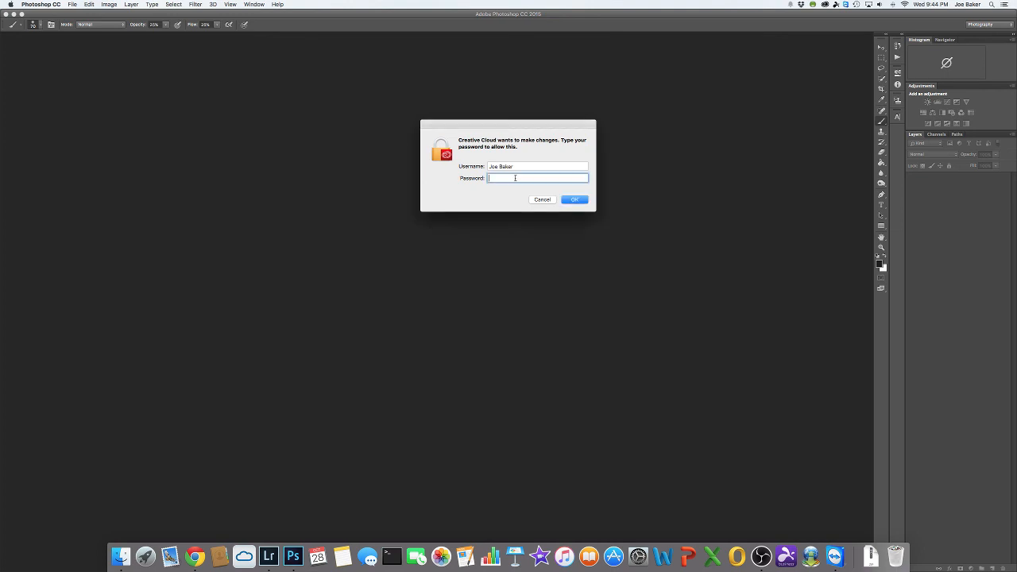
pyautogui.write('********')
pyautogui.press('Return')
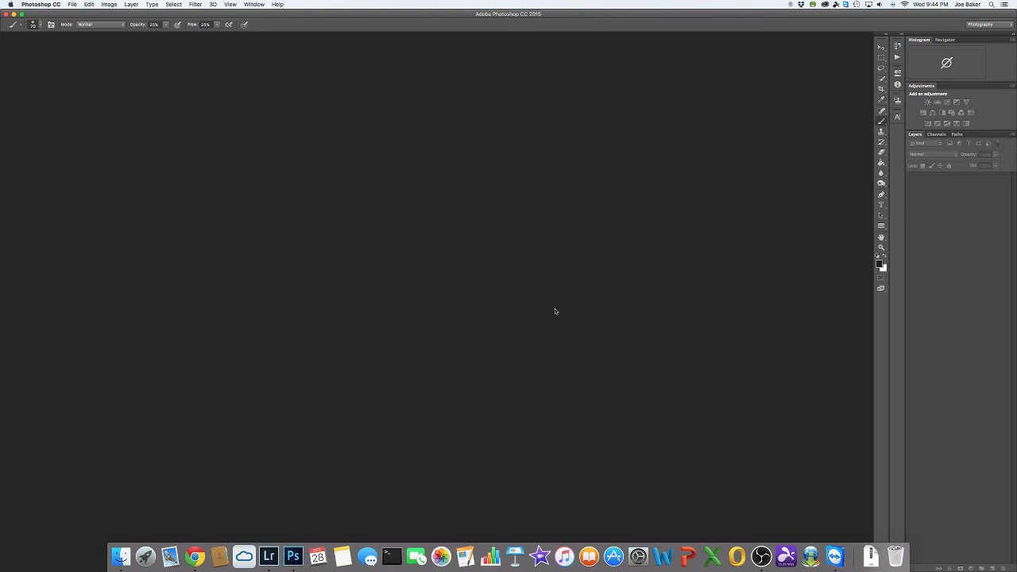
# - Switch to Lightroom and open the saved _MG_4880-Edit.tif in Adobe Photoshop CC 2015
pyautogui.click(268, 557)
pyautogui.rightClick(779, 109)
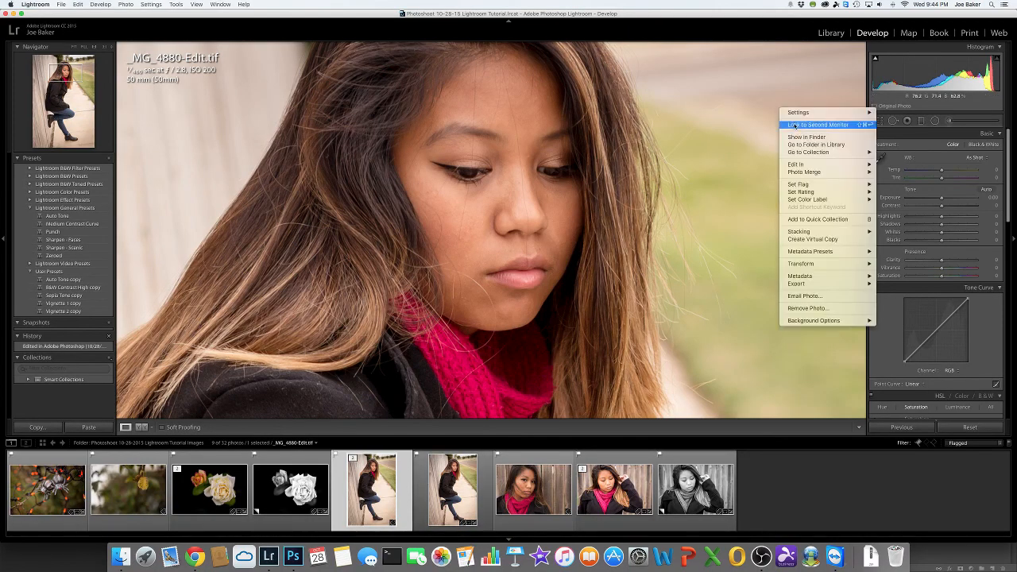
pyautogui.moveTo(830, 165)
pyautogui.click(892, 166)
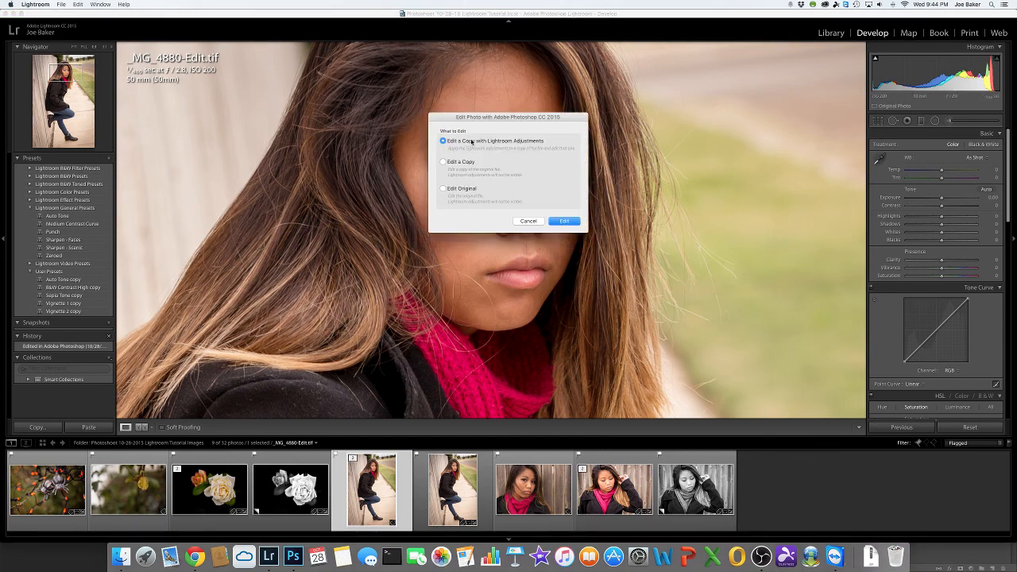
pyautogui.click(564, 221)
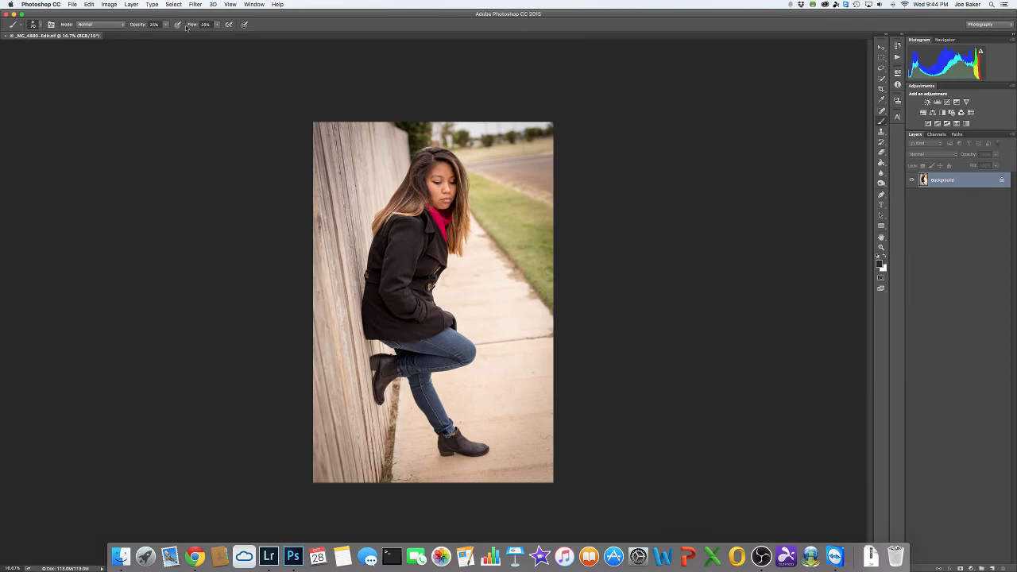
# - Create a second window for _MG_4880-Edit.tif and arrange both windows side by side with 2-up Vertical
pyautogui.click(249, 4)
pyautogui.moveTo(274, 22)
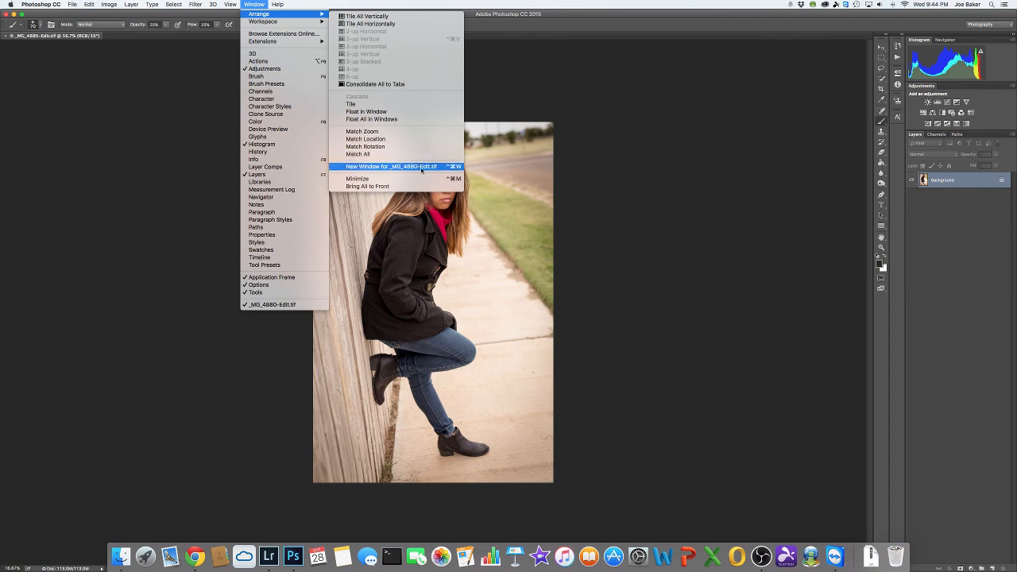
pyautogui.click(423, 167)
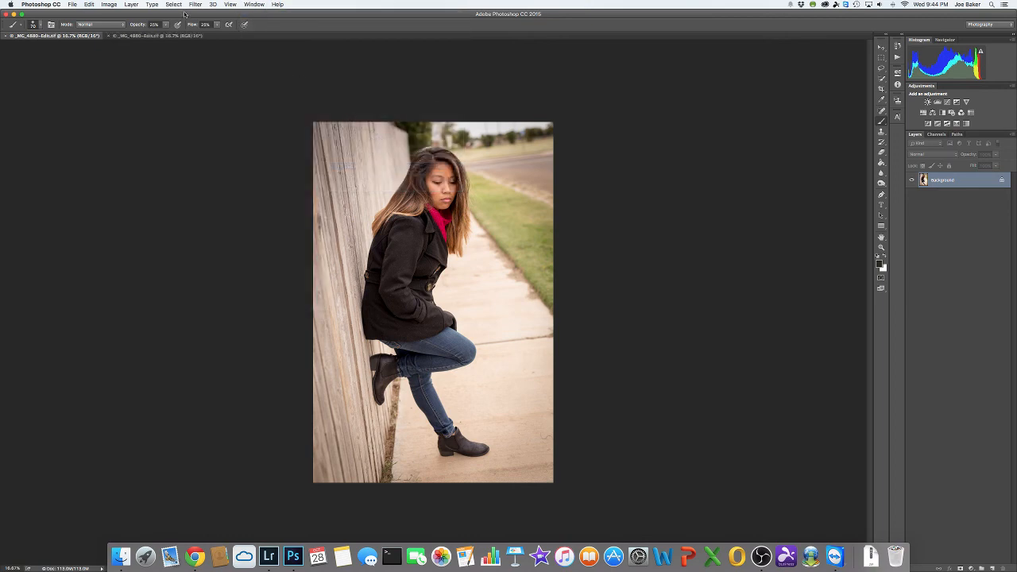
pyautogui.click(253, 4)
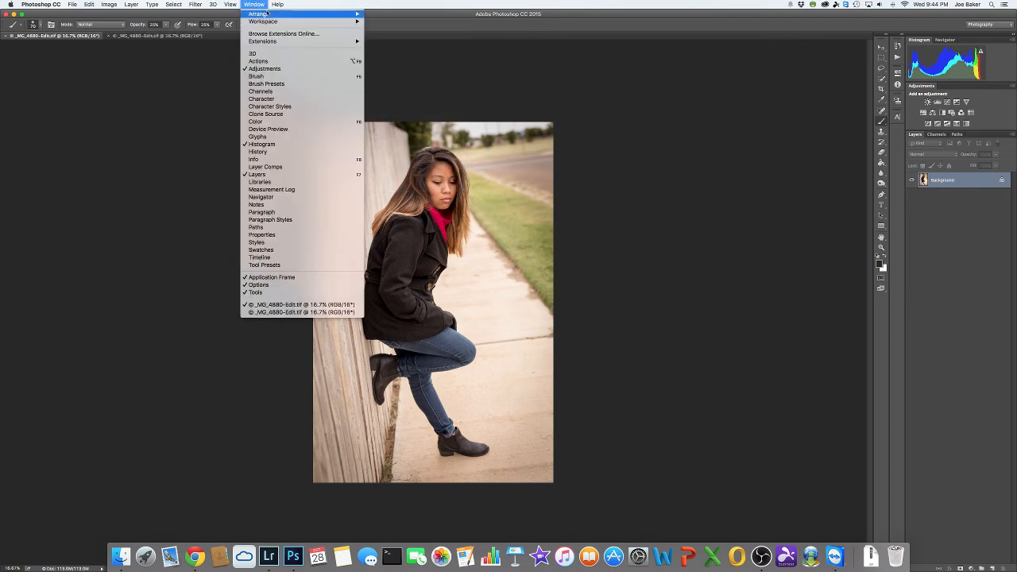
pyautogui.moveTo(263, 14)
pyautogui.click(412, 39)
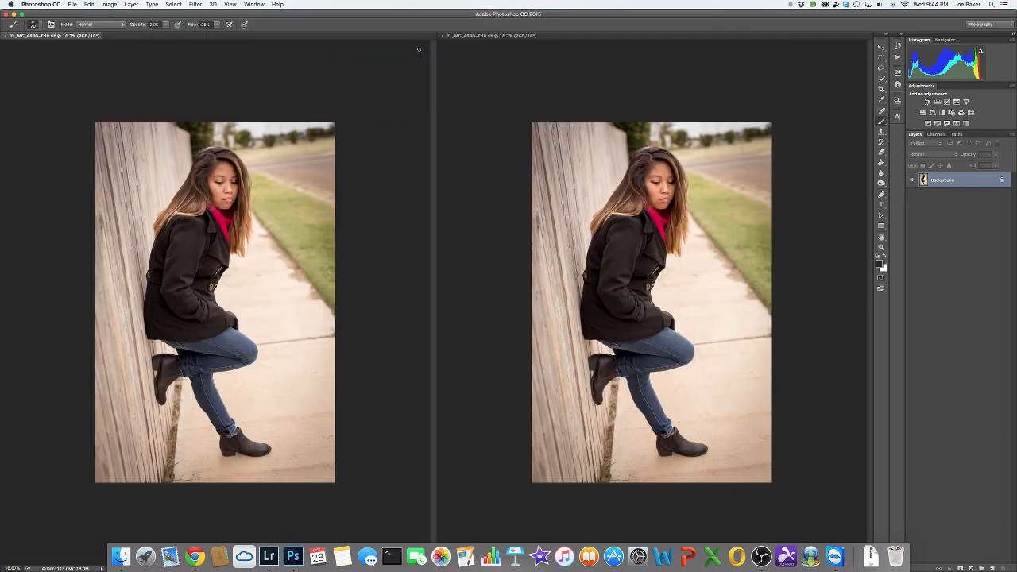
# - Examine the face up close in the second window, finishing at 100% while the first window keeps showing the whole portrait
pyautogui.click(385, 229)
pyautogui.click(821, 247)
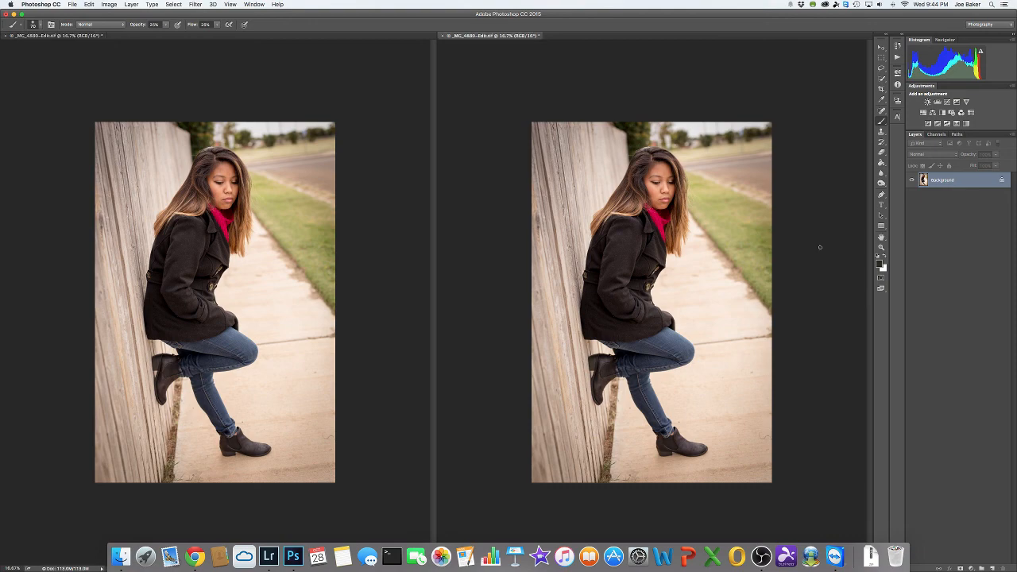
pyautogui.press('super+plus')
pyautogui.press('super+plus')
pyautogui.press('super+plus')
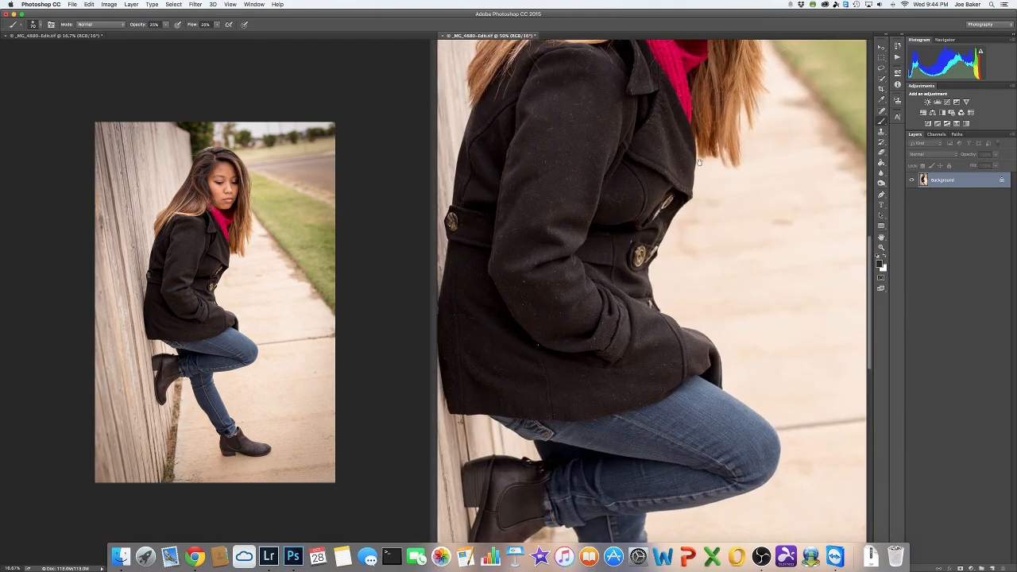
pyautogui.moveTo(654, 102); pyautogui.dragTo(683, 318)
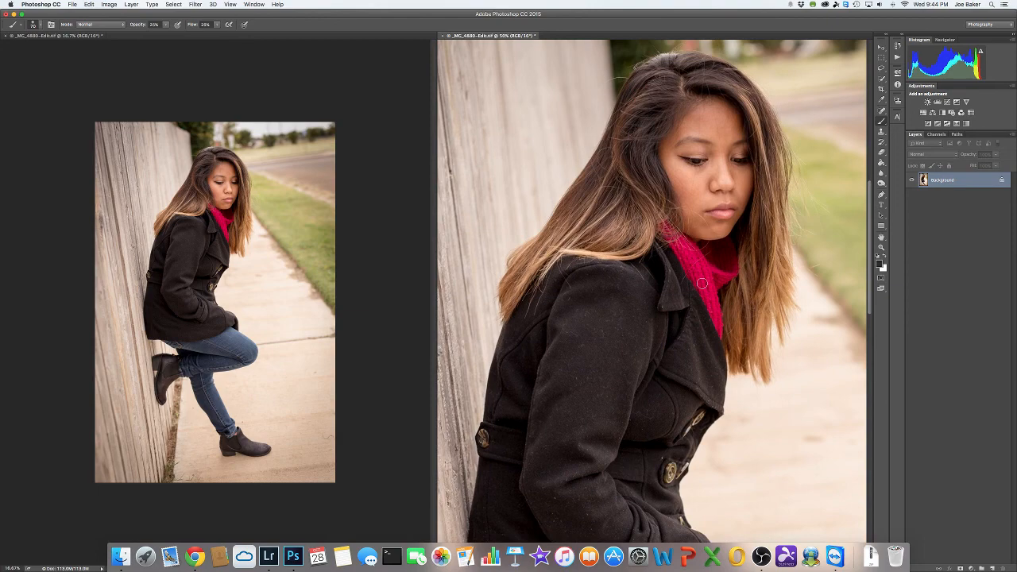
pyautogui.press('super+plus')
pyautogui.press('super+plus')
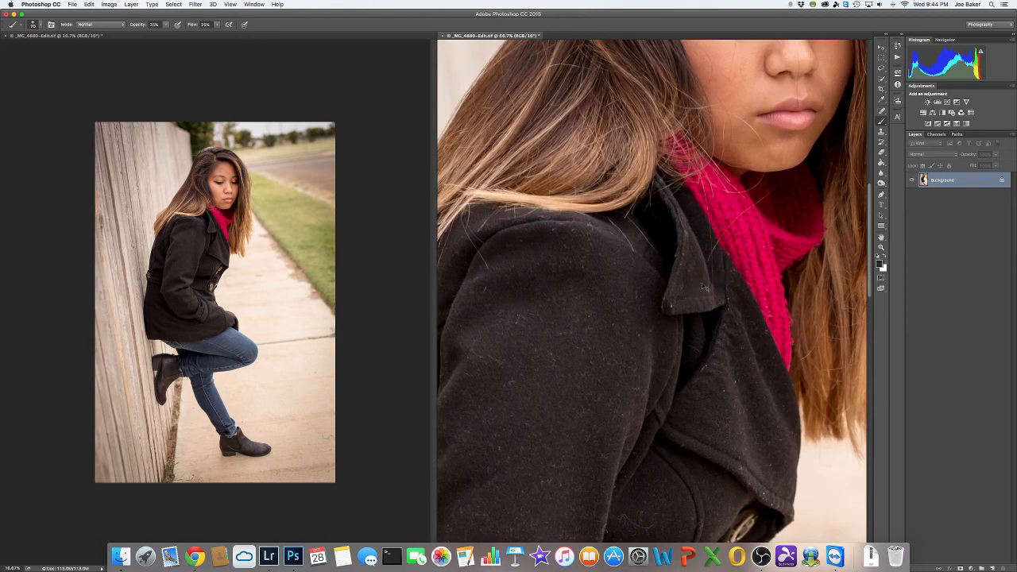
pyautogui.moveTo(736, 178); pyautogui.dragTo(653, 406)
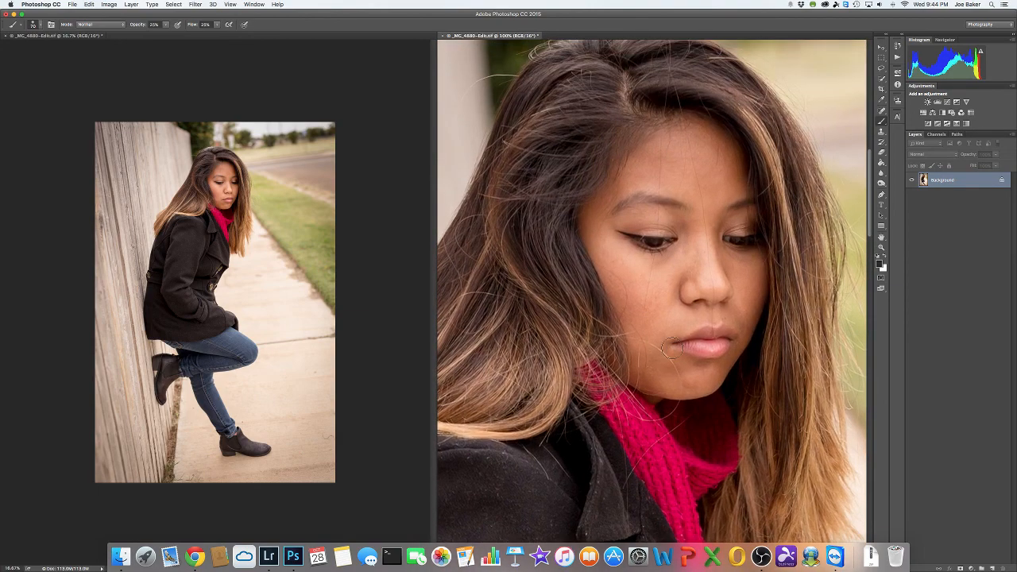
pyautogui.press('super+plus')
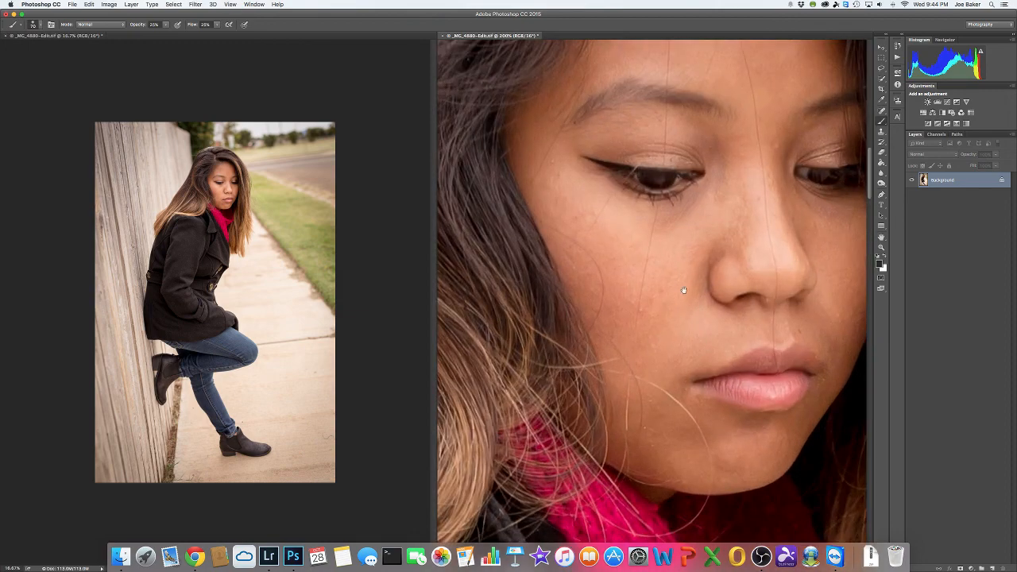
pyautogui.moveTo(697, 287); pyautogui.dragTo(642, 367)
pyautogui.press('super+minus')
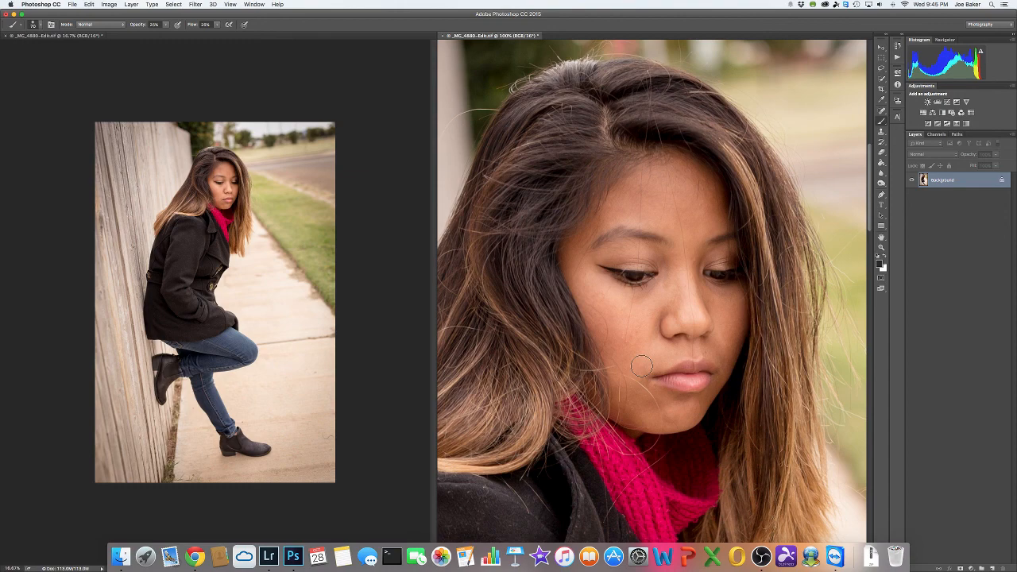
pyautogui.click(269, 556)
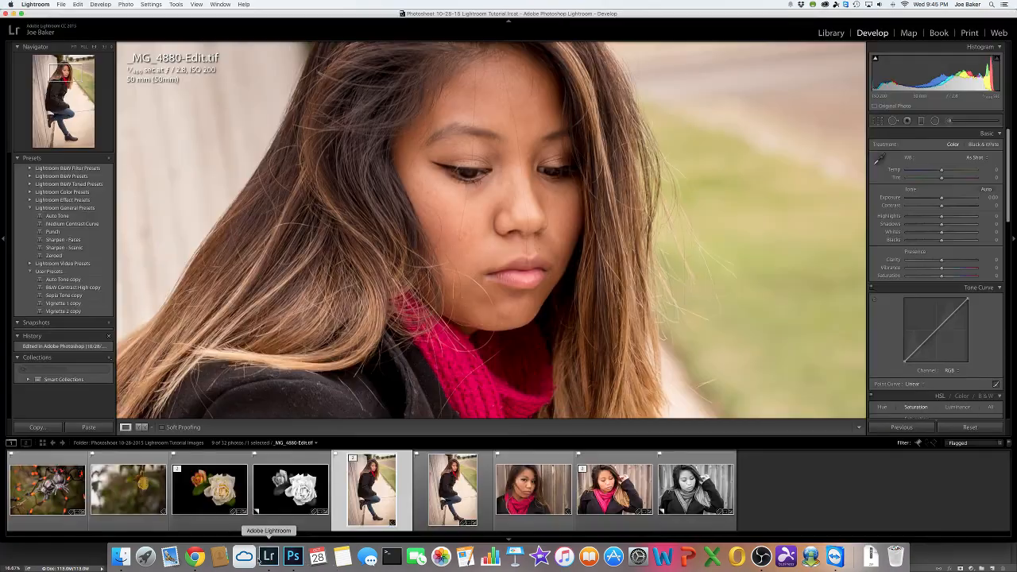
pyautogui.rightClick(733, 95)
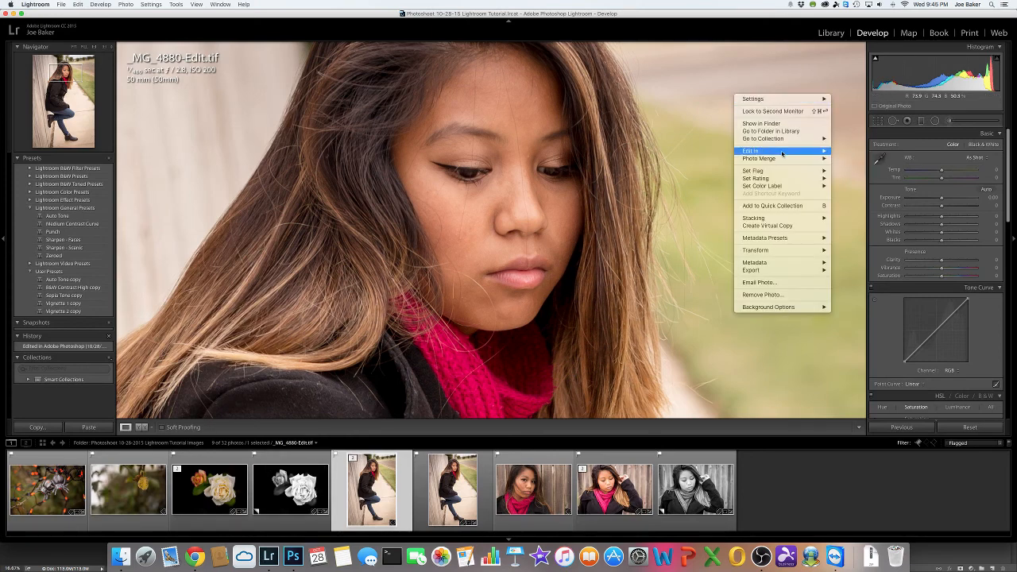
pyautogui.moveTo(783, 154)
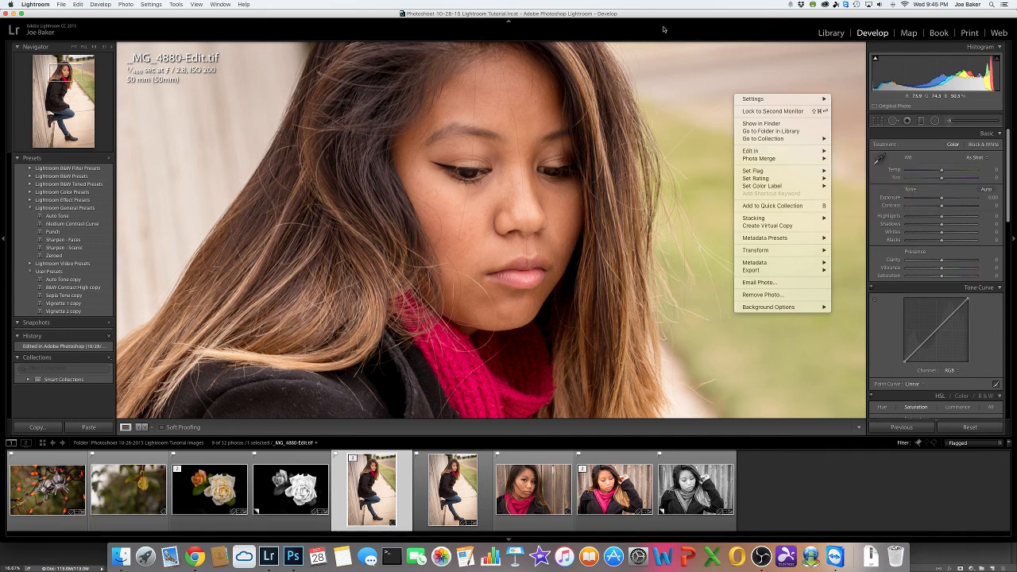
pyautogui.click(664, 28)
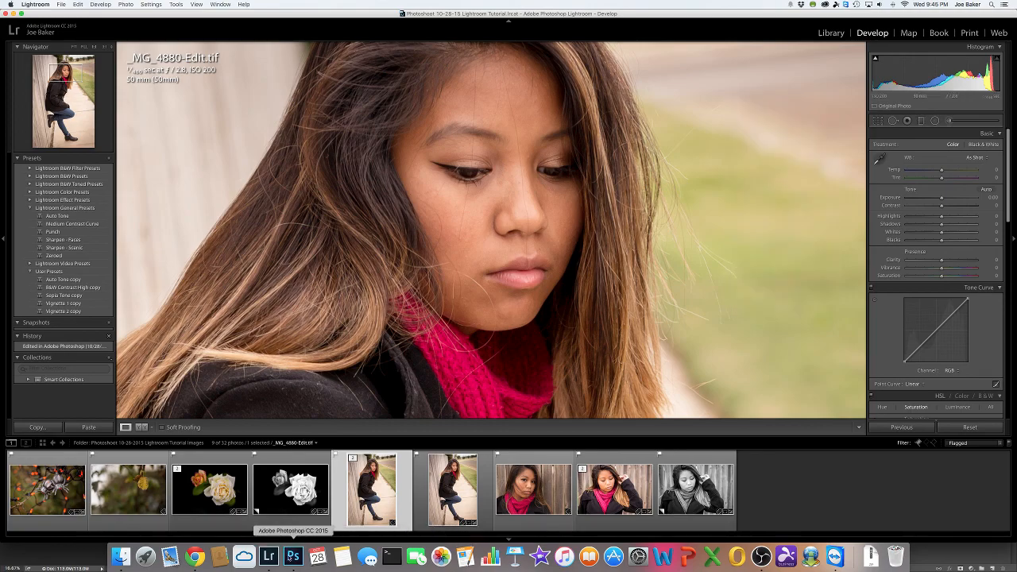
pyautogui.click(293, 557)
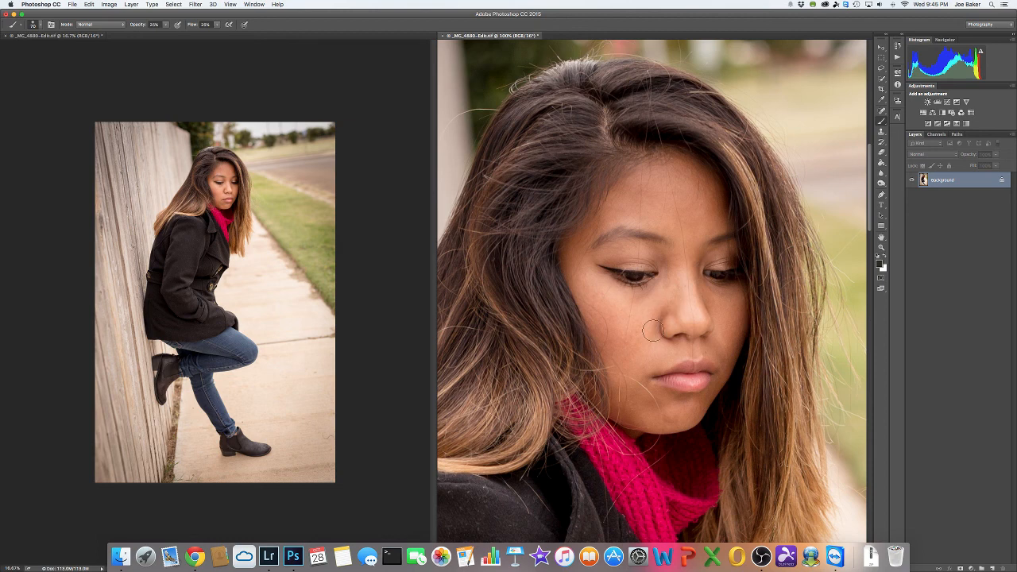
# - Duplicate the Background layer and activate the Spot Healing Brush
pyautogui.press('super+j')
pyautogui.press('j')
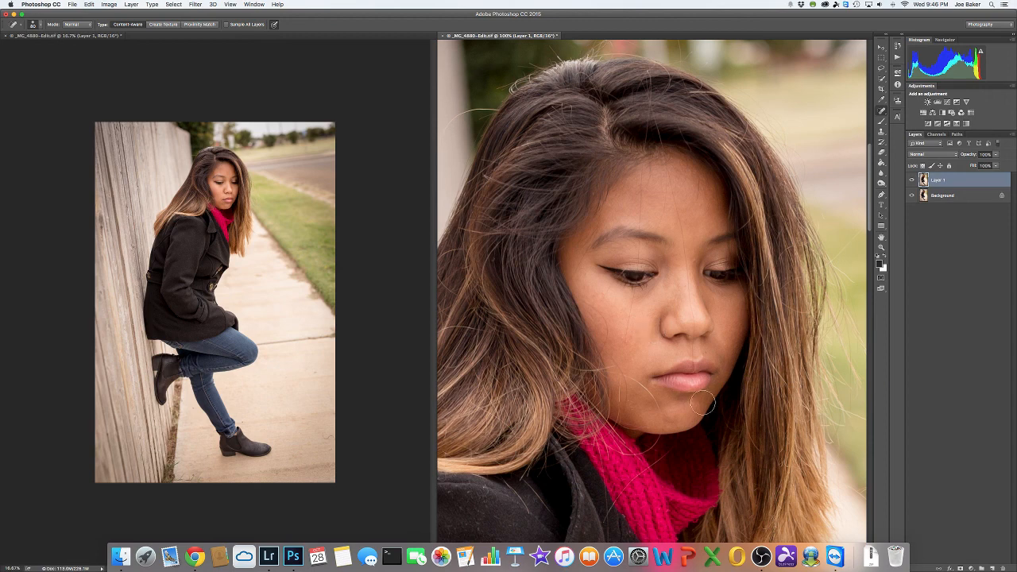
pyautogui.click(761, 556)
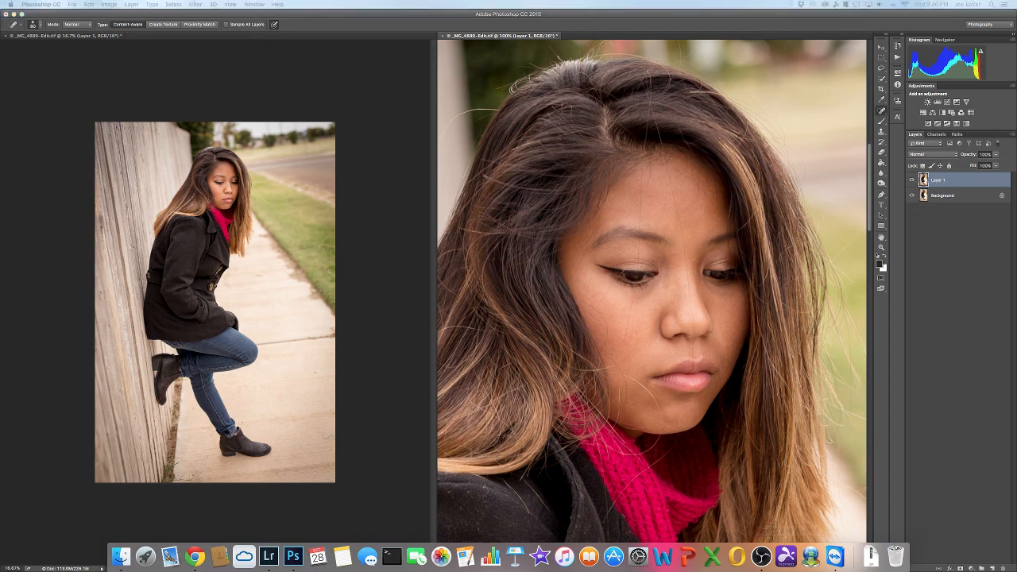